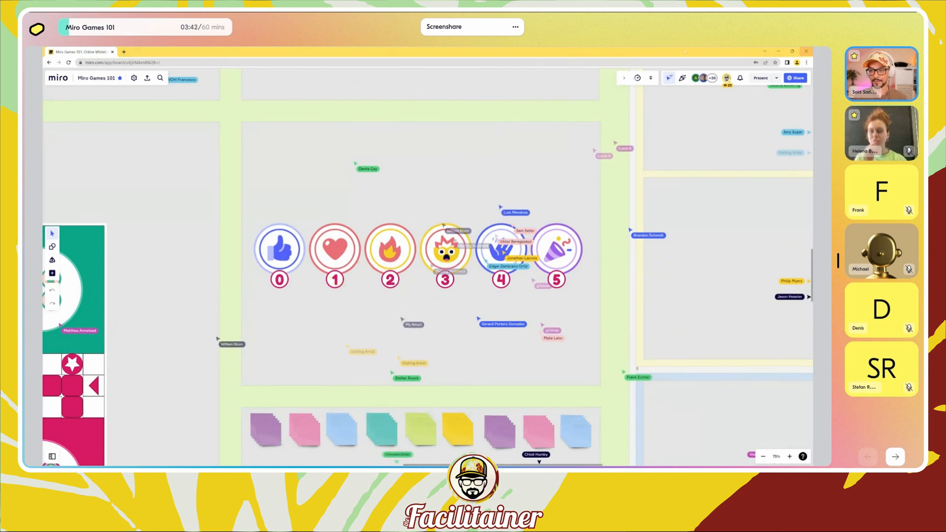
# Step: Open the board's reactions and send a Fire reaction
pyautogui.click(683, 78)
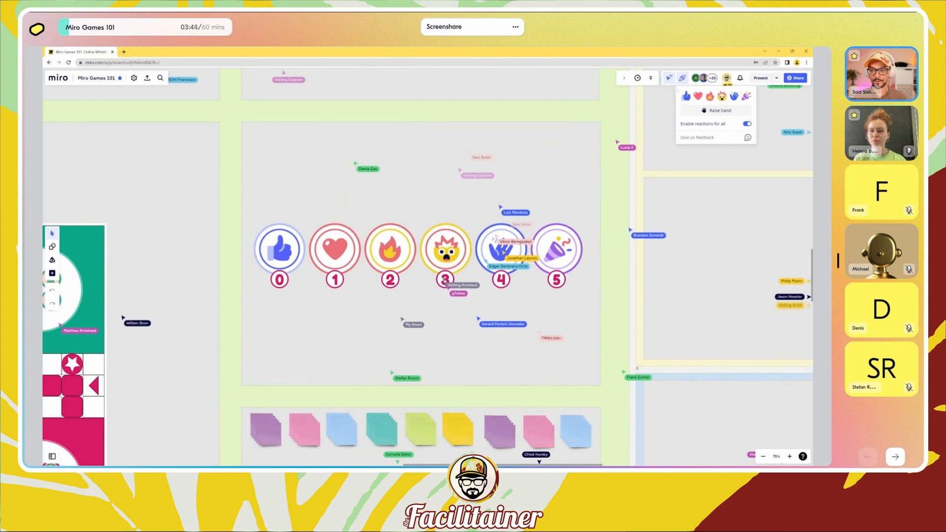
pyautogui.click(683, 80)
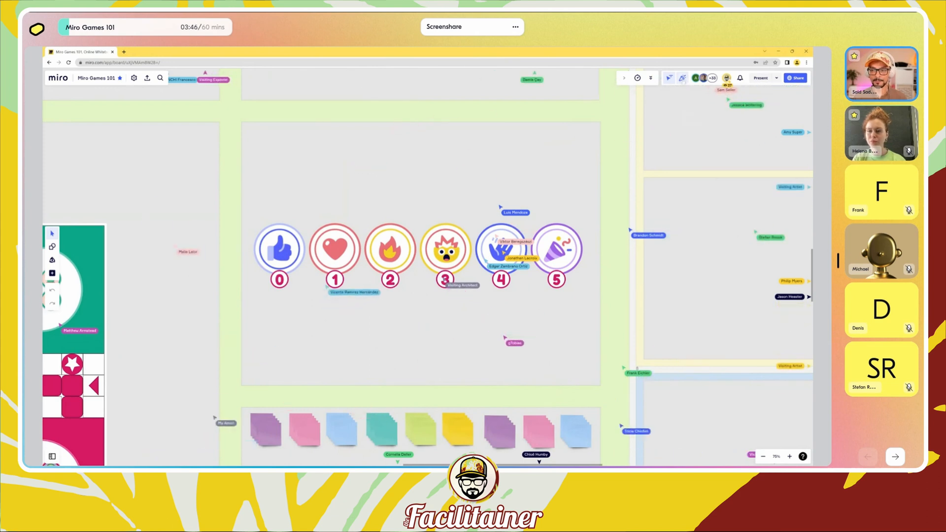
pyautogui.click(682, 79)
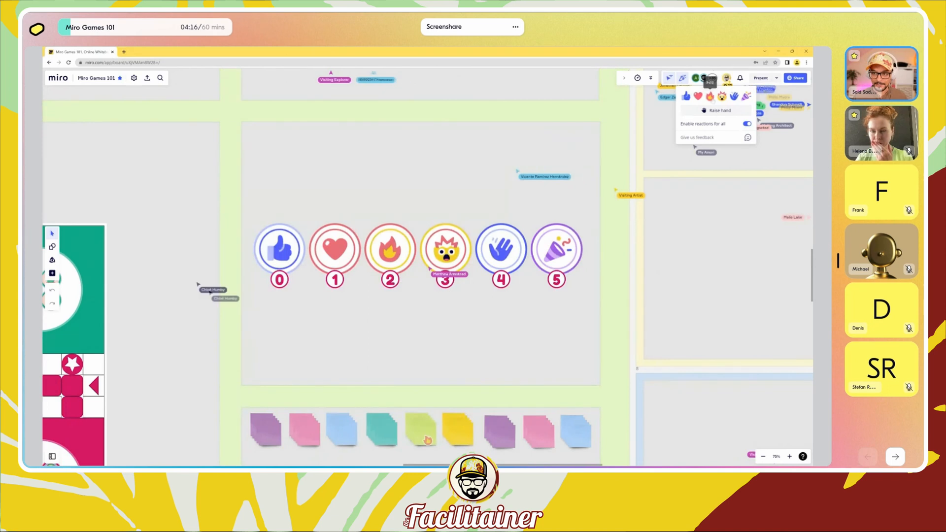
pyautogui.click(712, 99)
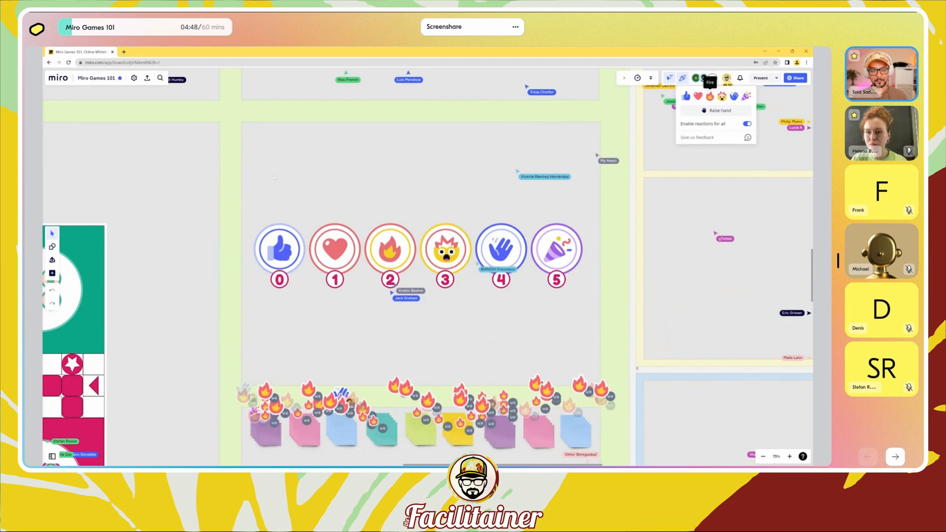
# Step: Look over the participants' notes across the grid of squares and return to the numbered reaction badges
pyautogui.moveTo(231, 194); pyautogui.dragTo(611, 320)
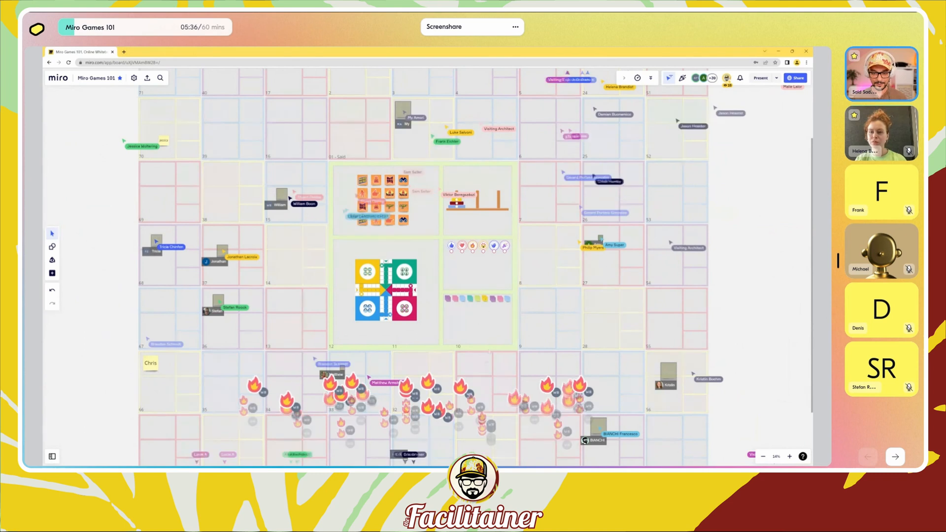
pyautogui.moveTo(487, 364); pyautogui.dragTo(483, 342)
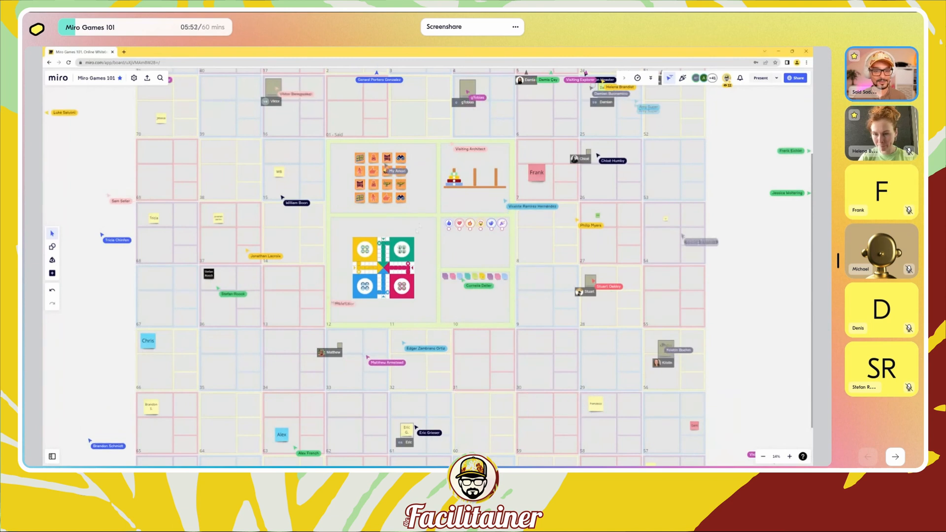
pyautogui.moveTo(415, 232); pyautogui.dragTo(416, 252)
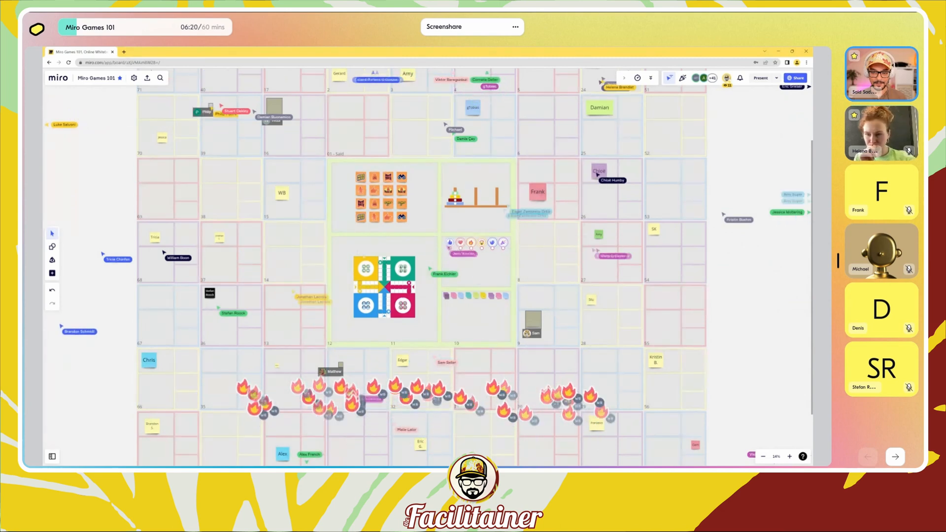
pyautogui.scroll(5, 389, 252)
pyautogui.scroll(5, 714, 274)
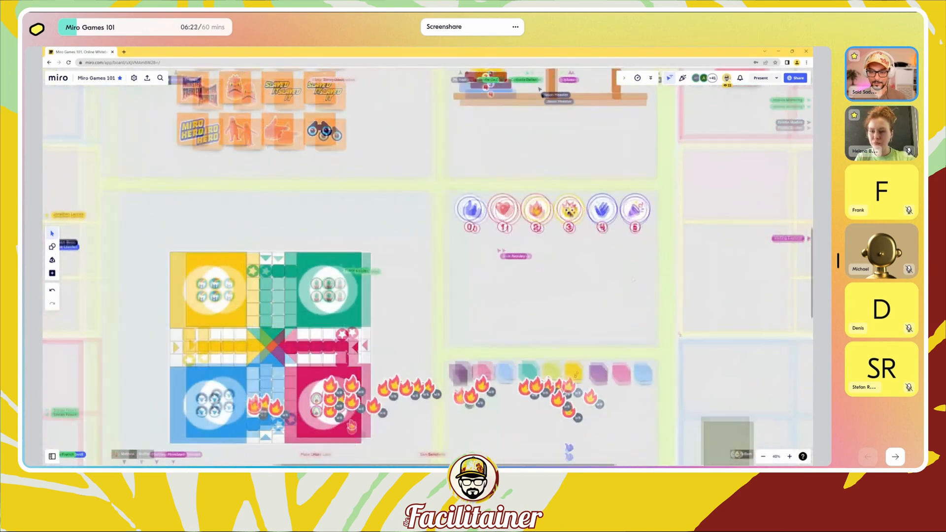
pyautogui.scroll(2, 552, 263)
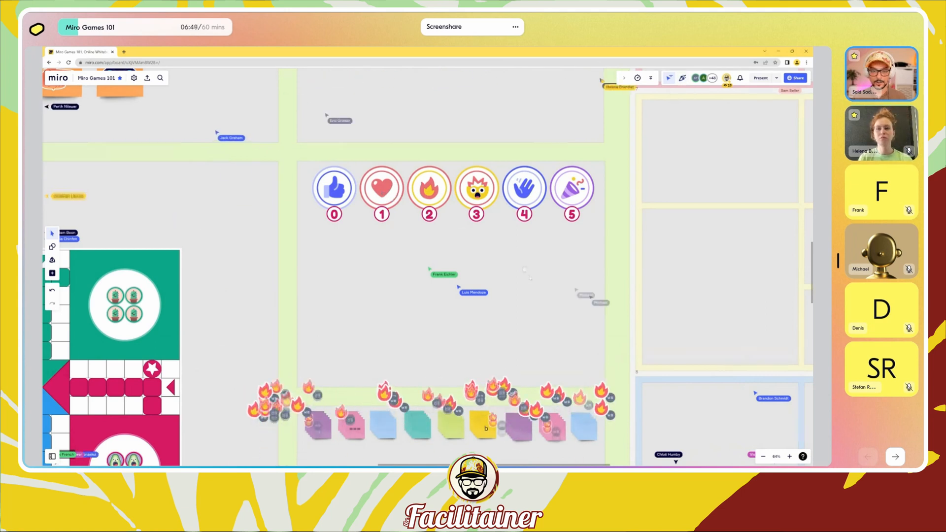
pyautogui.moveTo(529, 275); pyautogui.dragTo(496, 238)
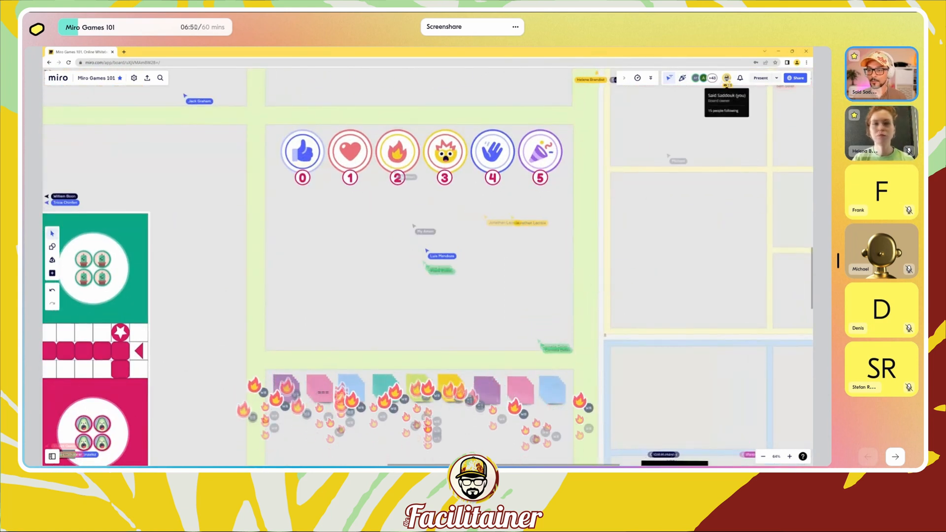
# Step: Capture the row of six reaction emojis and paste it as an image beneath the numbered badges
pyautogui.click(684, 79)
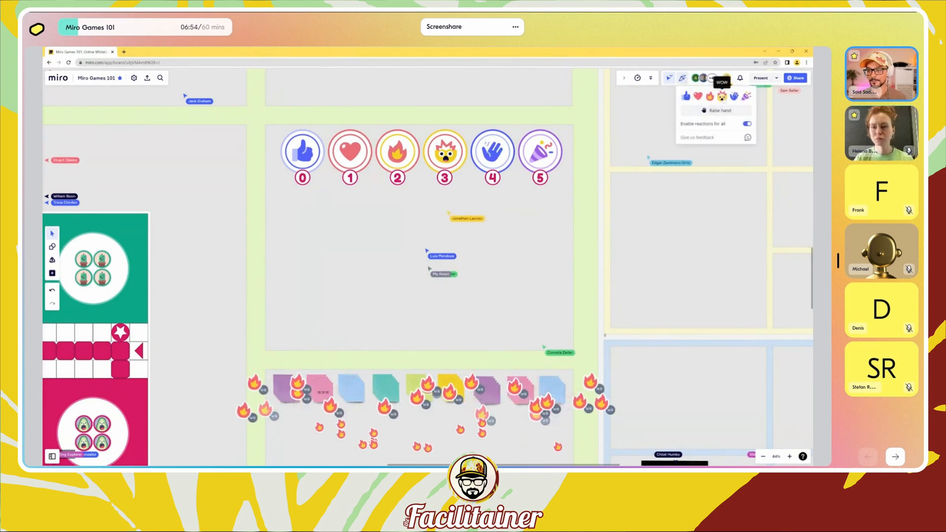
pyautogui.scroll(1, 762, 90)
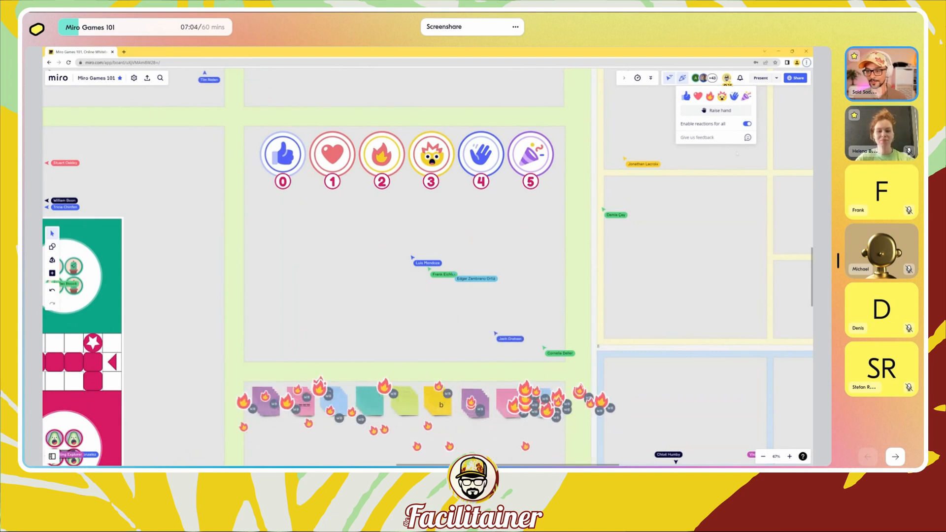
pyautogui.click(367, 257)
pyautogui.hotkey('ctrl', 'v')
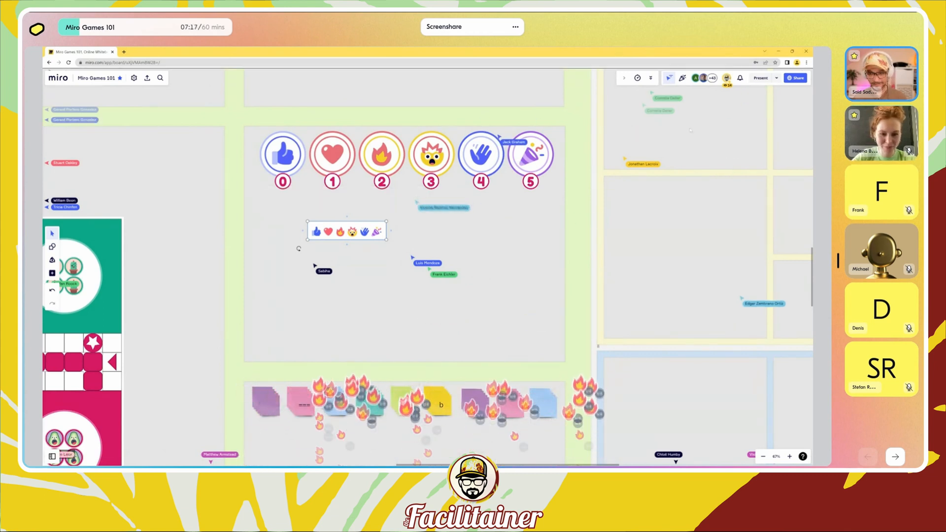
pyautogui.click(671, 113)
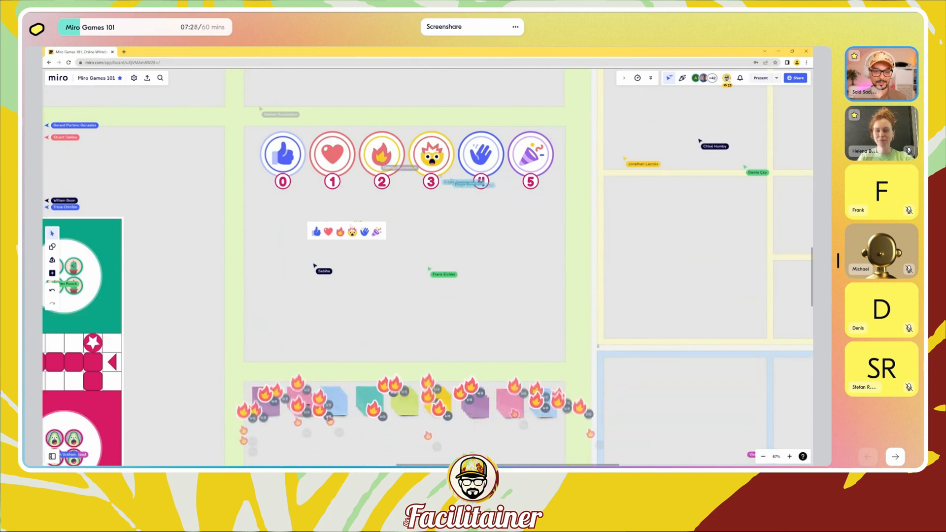
# Step: Enlarge the pasted emoji image to nearly the badge row's width and place it lower in the frame
pyautogui.moveTo(367, 238); pyautogui.dragTo(498, 252)
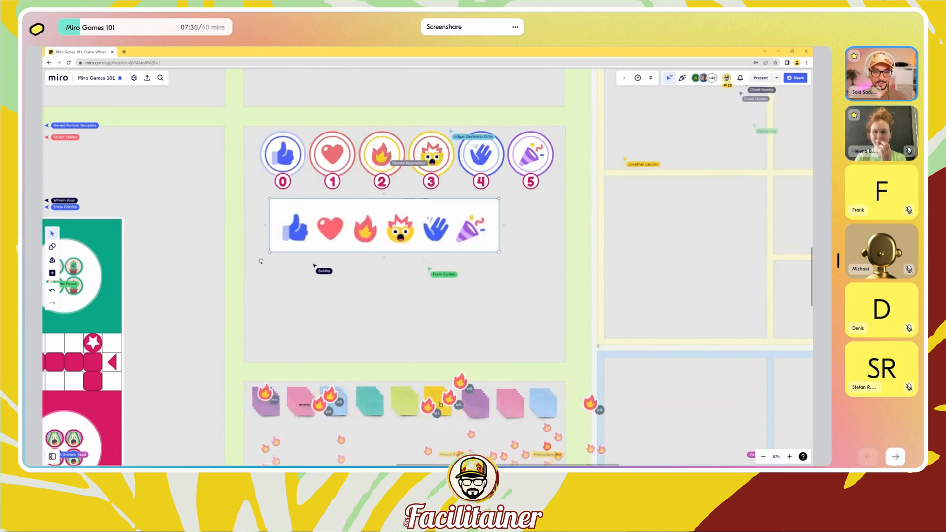
pyautogui.moveTo(423, 255); pyautogui.dragTo(447, 270)
pyautogui.moveTo(438, 235); pyautogui.dragTo(462, 247)
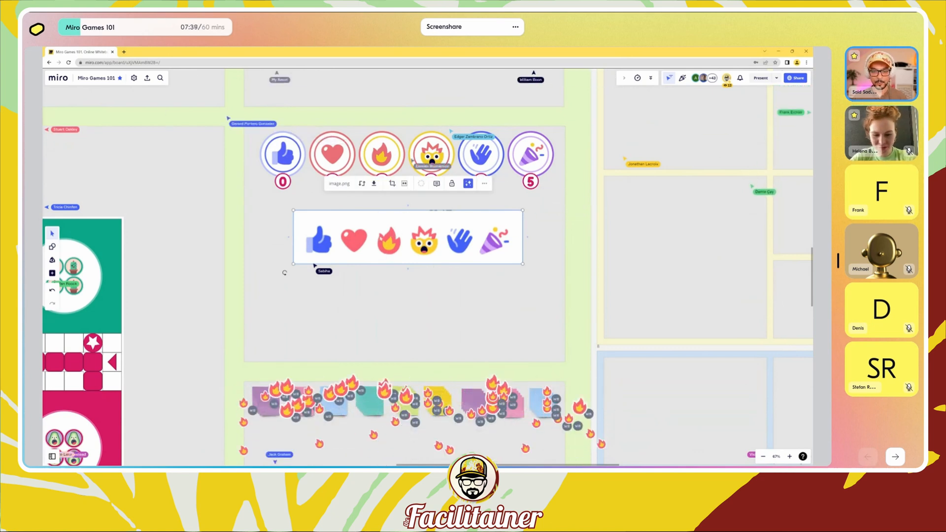
# Step: Crop the emoji image with a Circle mask so that only the thumbs-up is kept
pyautogui.click(393, 184)
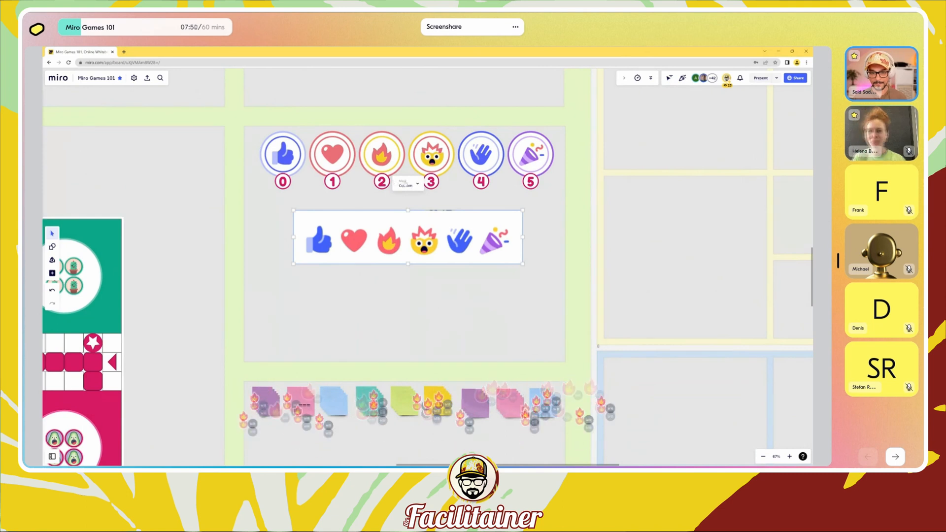
pyautogui.click(411, 188)
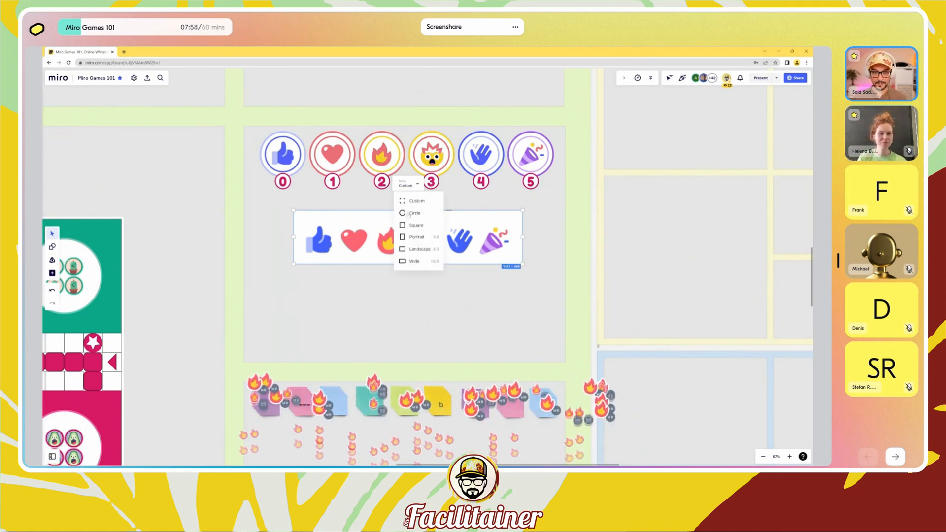
pyautogui.click(412, 212)
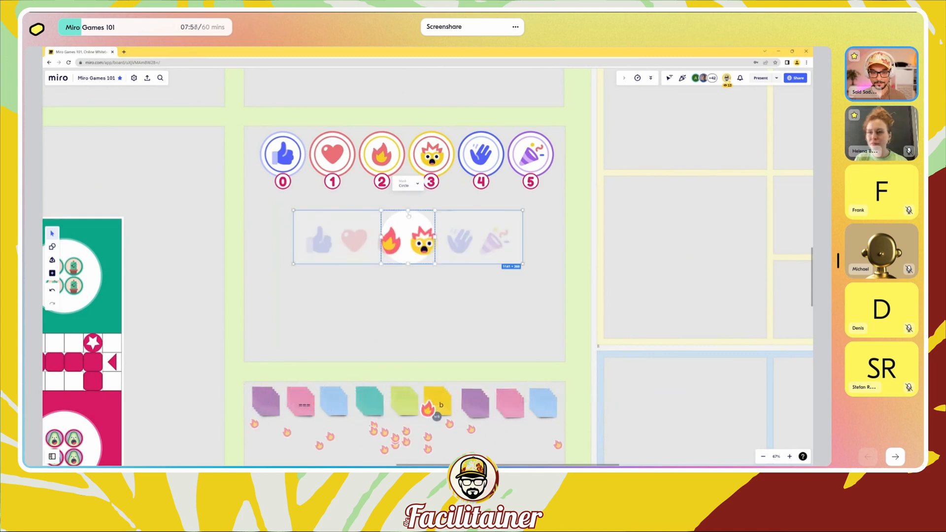
pyautogui.moveTo(436, 265); pyautogui.dragTo(428, 257)
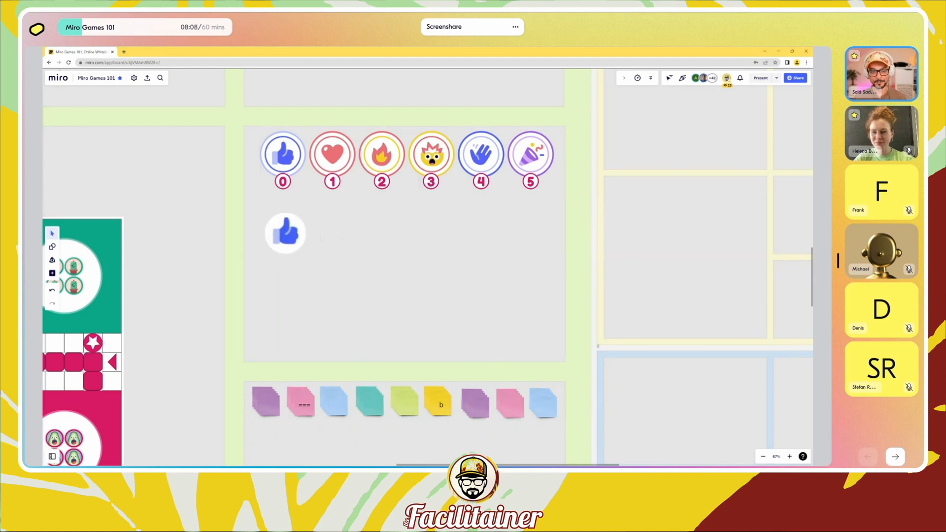
# Step: Give the thumbs-up circle a green border and align it beneath the badge numbered 0
pyautogui.click(297, 240)
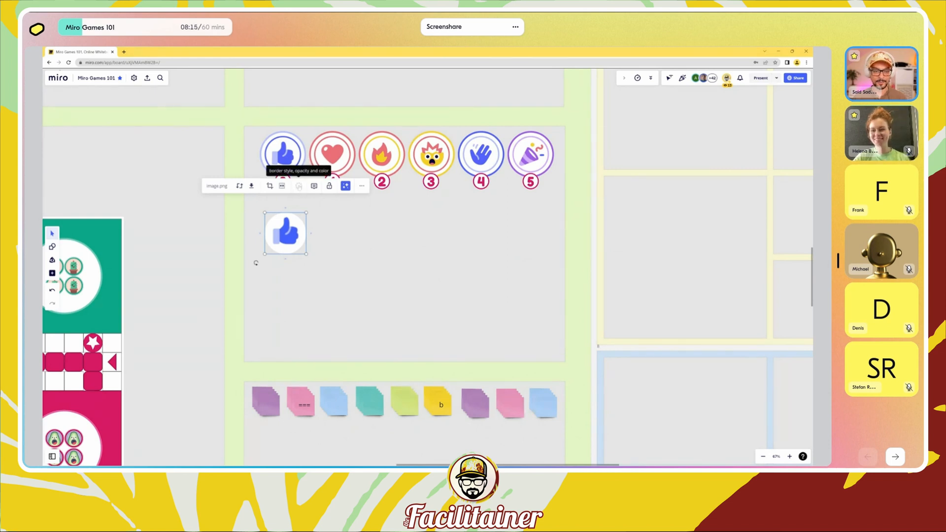
pyautogui.click(299, 185)
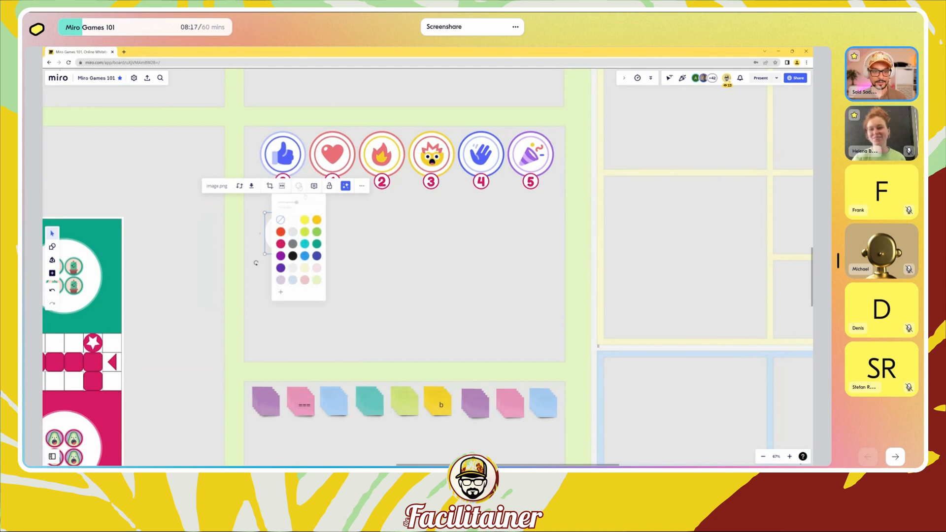
pyautogui.click(298, 186)
pyautogui.click(299, 186)
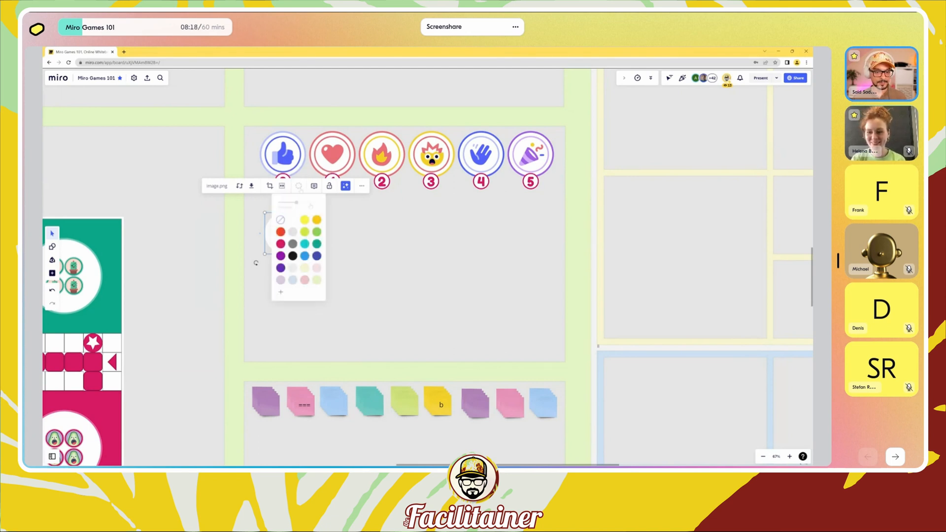
pyautogui.click(317, 244)
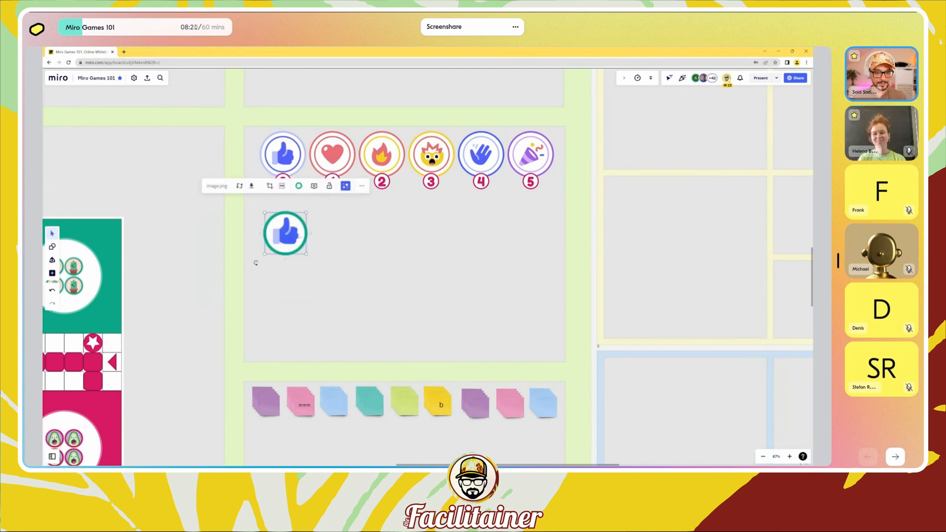
pyautogui.click(299, 186)
pyautogui.moveTo(296, 203); pyautogui.dragTo(284, 229)
pyautogui.click(342, 222)
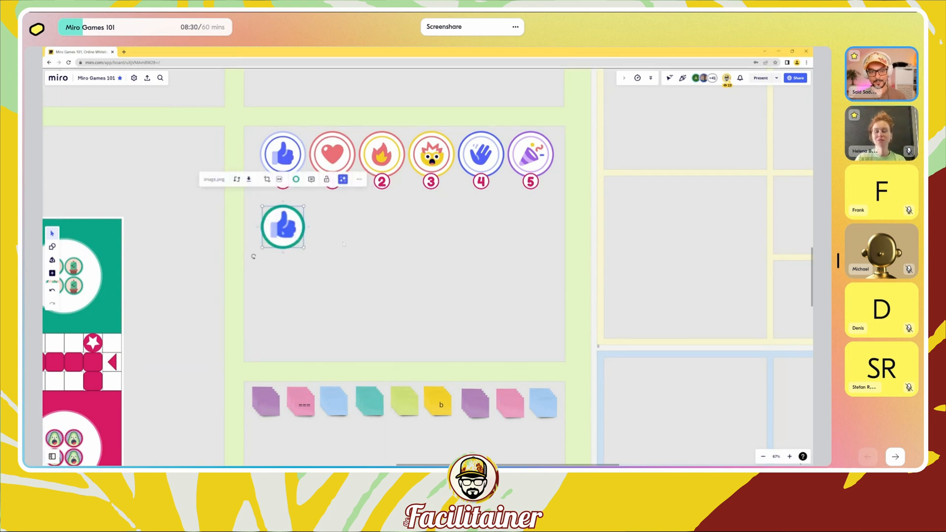
# Step: Duplicate the thumbs-up circle beside the original and shift the copy's crop to the heart emoji
pyautogui.click(284, 229)
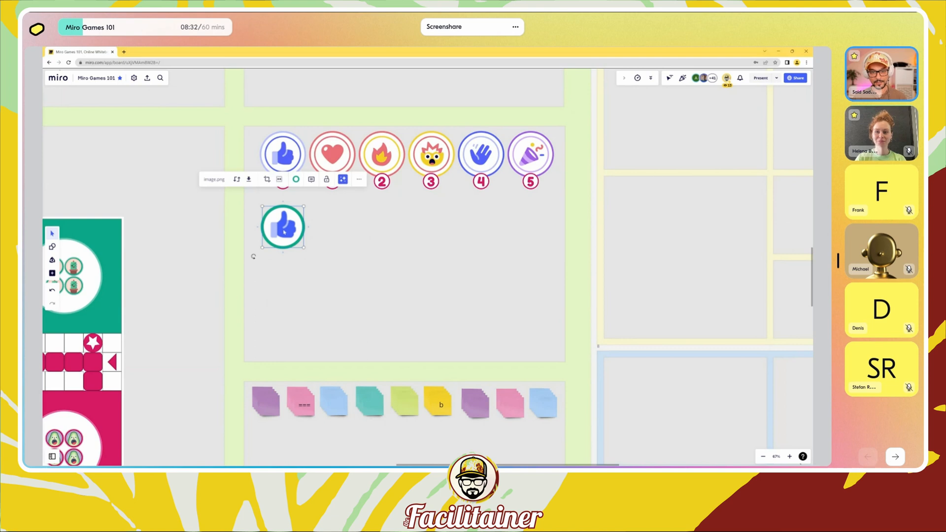
pyautogui.hotkey('ctrl', 'd')
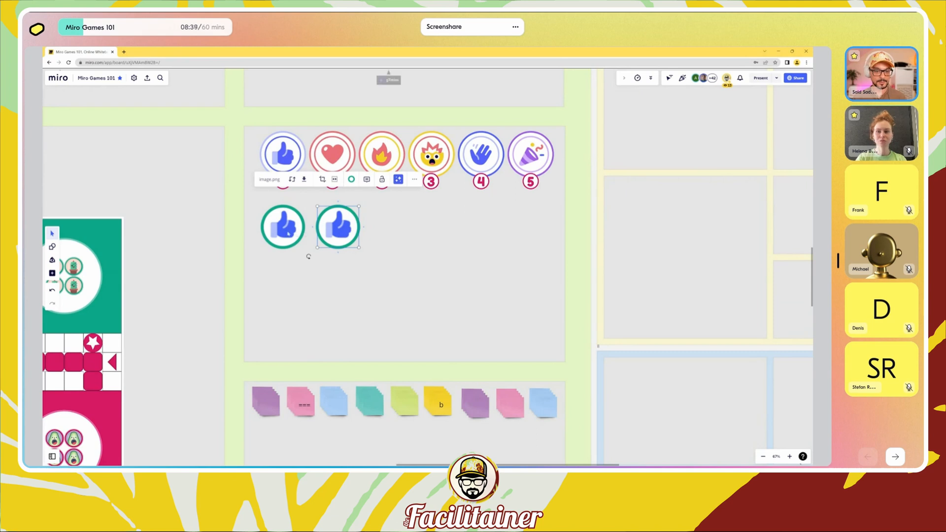
pyautogui.moveTo(339, 231); pyautogui.dragTo(336, 233)
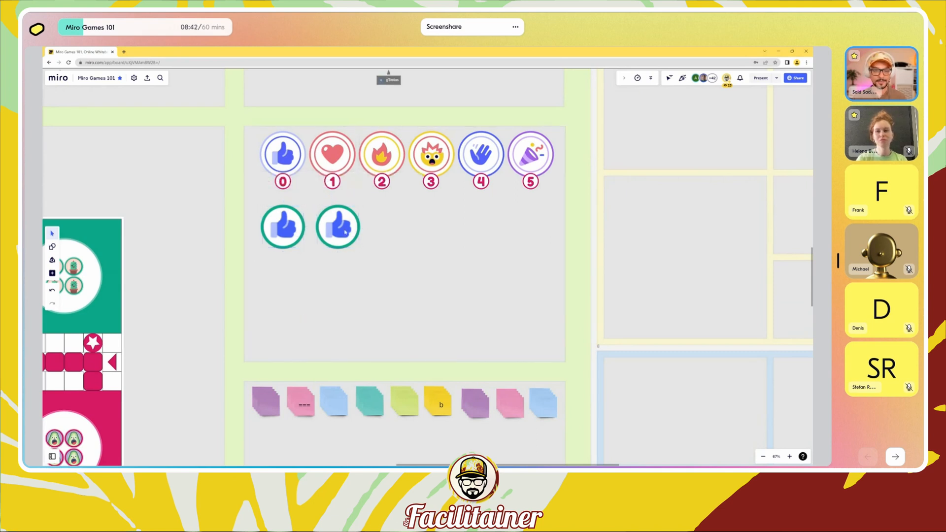
pyautogui.doubleClick(344, 231)
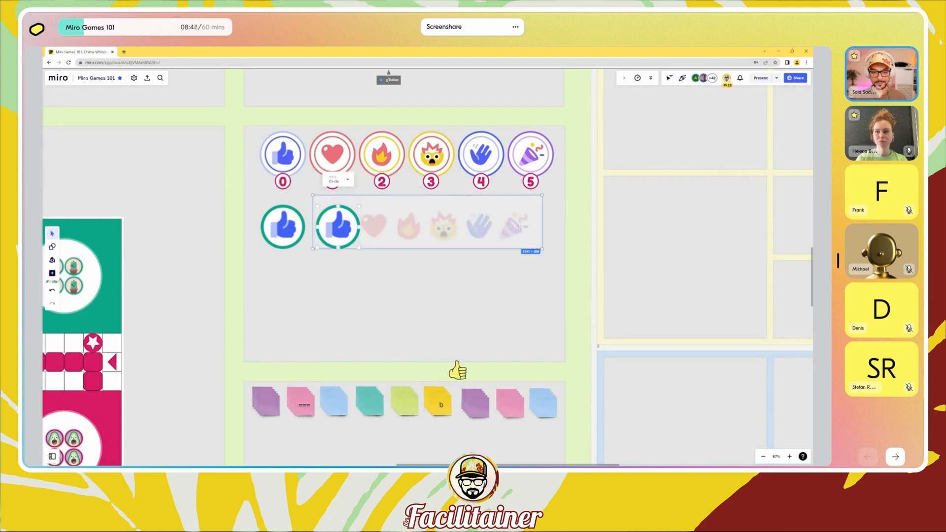
pyautogui.moveTo(520, 228); pyautogui.dragTo(485, 230)
pyautogui.click(451, 275)
# Step: Duplicate the cropped circle twice more along the row, showing the fire and the mind-blown face in the copies
pyautogui.moveTo(339, 228); pyautogui.dragTo(391, 228)
pyautogui.doubleClick(390, 229)
pyautogui.moveTo(468, 227); pyautogui.dragTo(507, 231)
pyautogui.click(429, 276)
pyautogui.doubleClick(446, 227)
pyautogui.click(465, 274)
# Step: Add another green-bordered copy to the row and shift its crop to the waving-hand emoji
pyautogui.doubleClick(512, 225)
pyautogui.click(479, 256)
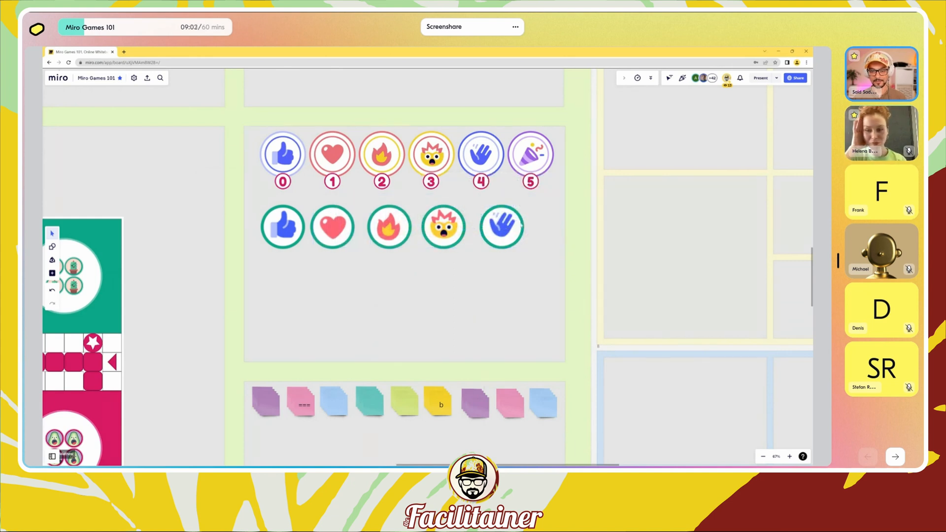
pyautogui.doubleClick(516, 226)
pyautogui.click(498, 269)
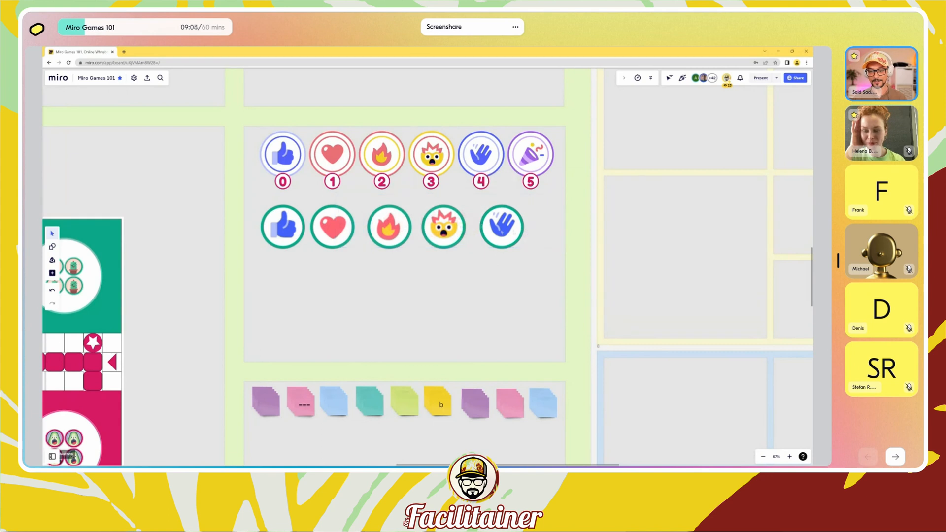
# Step: Duplicate the waving-hand circle at the end of the row and shift the copy's crop to the party popper
pyautogui.moveTo(502, 226); pyautogui.dragTo(525, 233)
pyautogui.doubleClick(549, 225)
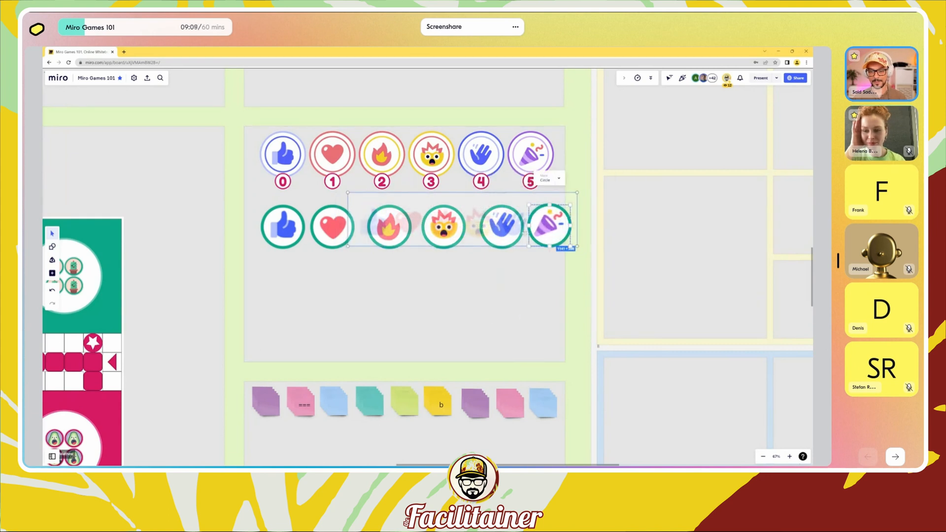
pyautogui.click(541, 268)
# Step: Adjust the image's size and position inside the party popper circle's crop to centre the emoji
pyautogui.doubleClick(548, 226)
pyautogui.moveTo(577, 193)
pyautogui.mouseDown()
pyautogui.moveTo(642, 178)
pyautogui.moveTo(571, 195)
pyautogui.mouseUp()
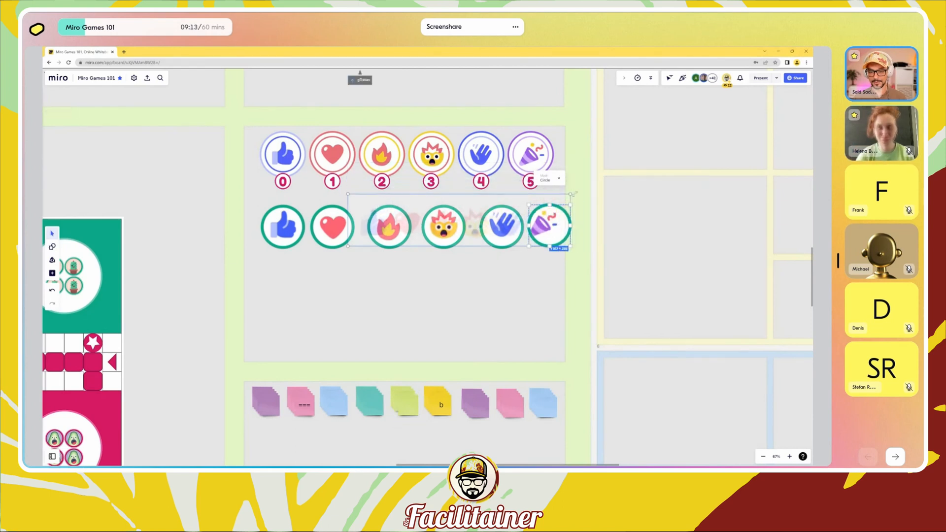
pyautogui.moveTo(545, 225); pyautogui.dragTo(549, 224)
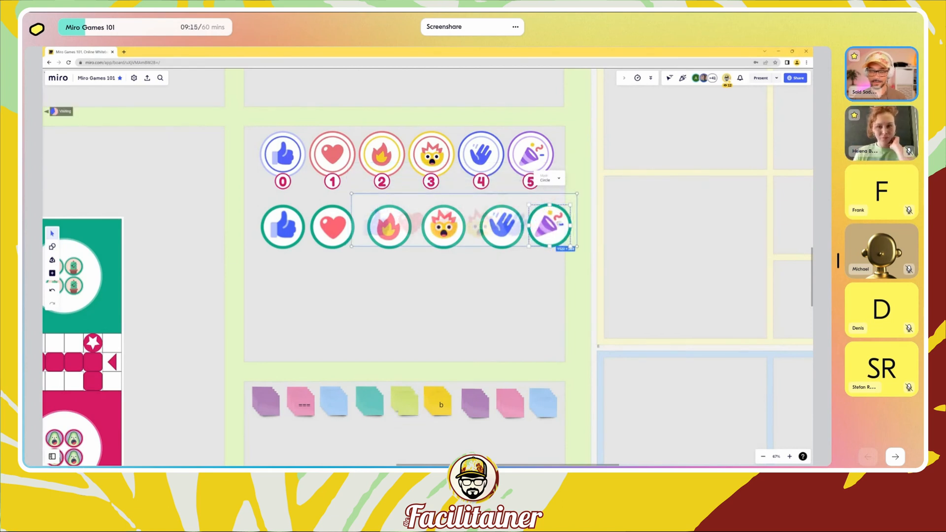
pyautogui.click(565, 275)
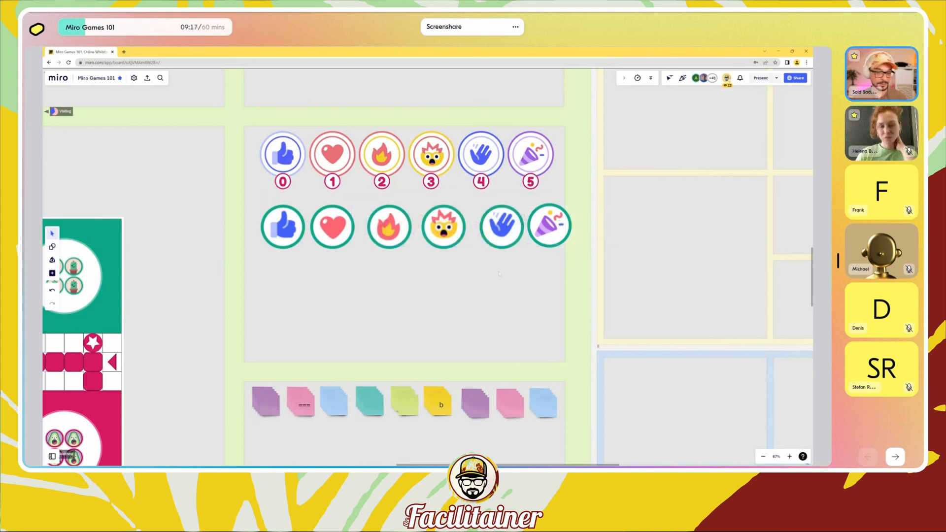
# Step: Move the fire circle closer to the heart circle and set the heart circle's border to lime green
pyautogui.moveTo(389, 226); pyautogui.dragTo(384, 227)
pyautogui.click(326, 231)
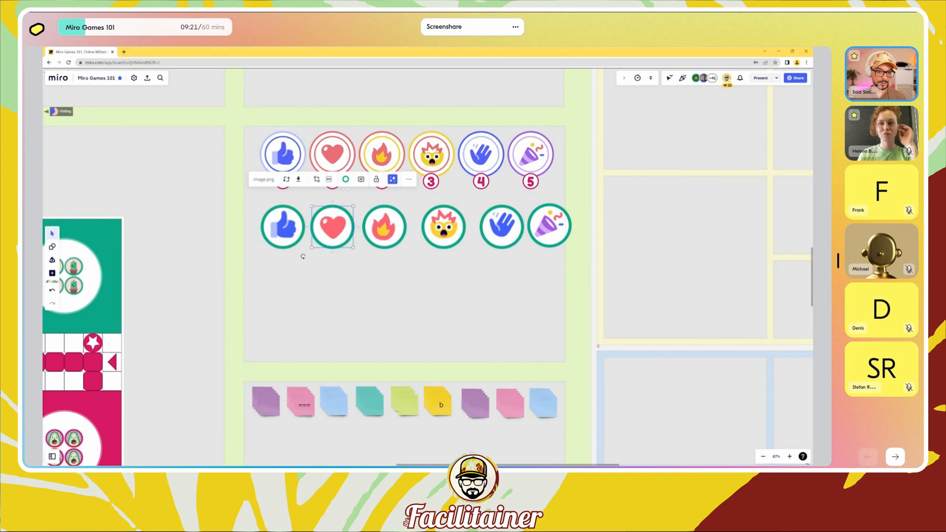
pyautogui.click(346, 179)
pyautogui.click(346, 179)
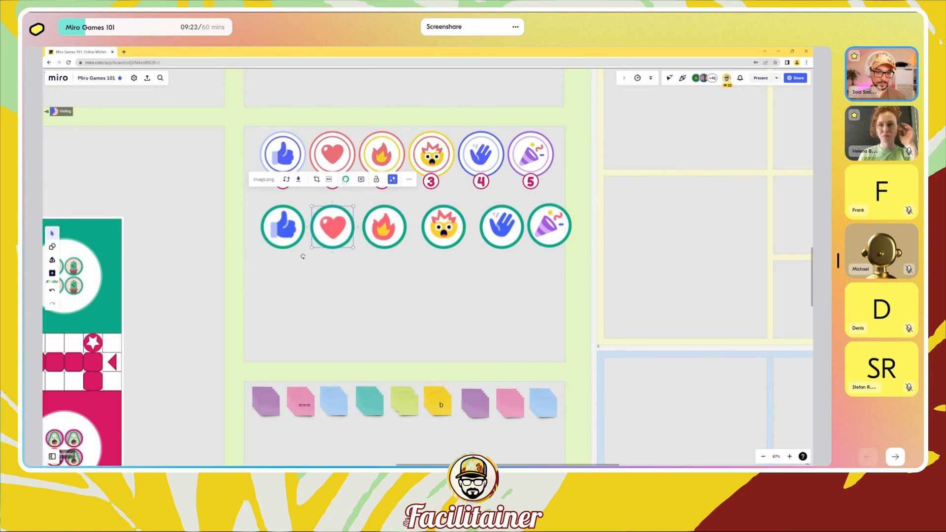
pyautogui.click(346, 180)
pyautogui.click(346, 180)
pyautogui.click(346, 179)
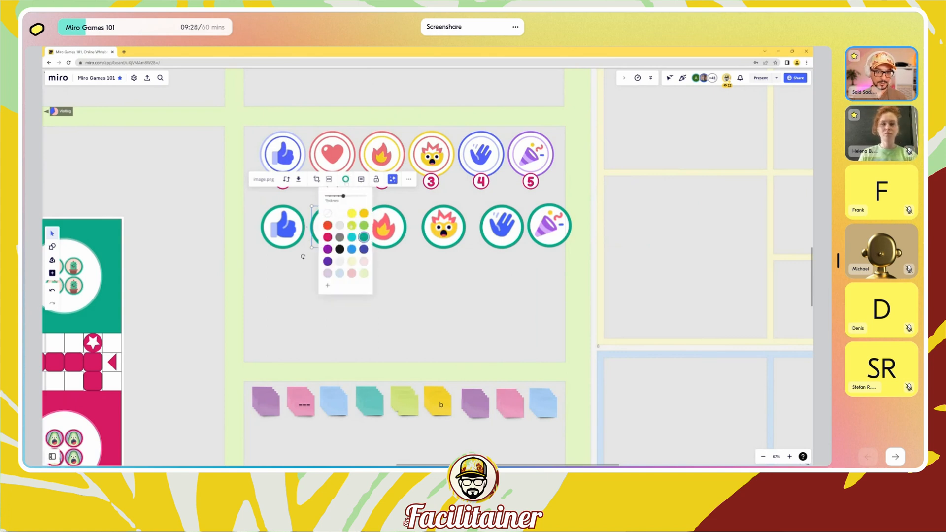
pyautogui.click(335, 217)
# Step: Set the fire circle's border to yellow and the mind-blown circle's border to turquoise
pyautogui.click(384, 226)
pyautogui.click(397, 179)
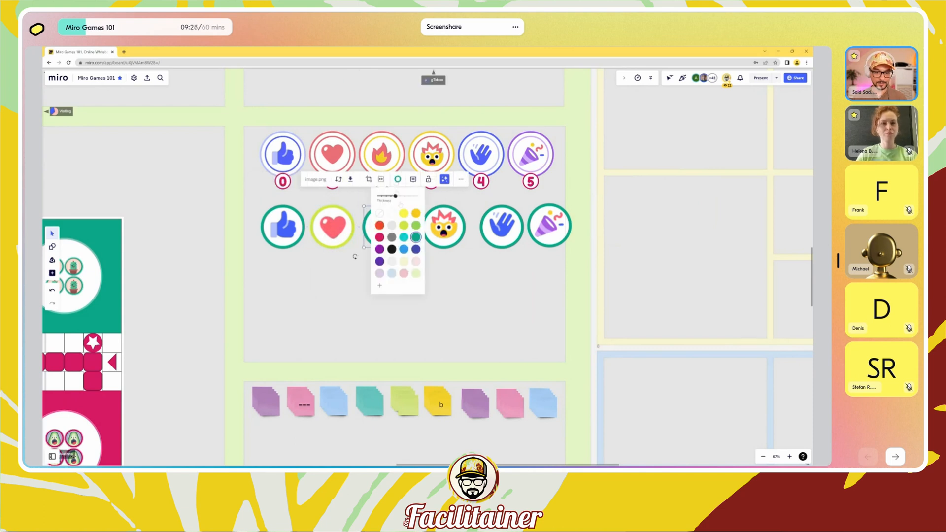
pyautogui.click(394, 219)
pyautogui.keyDown('shift'); pyautogui.click(444, 227); pyautogui.keyUp('shift')
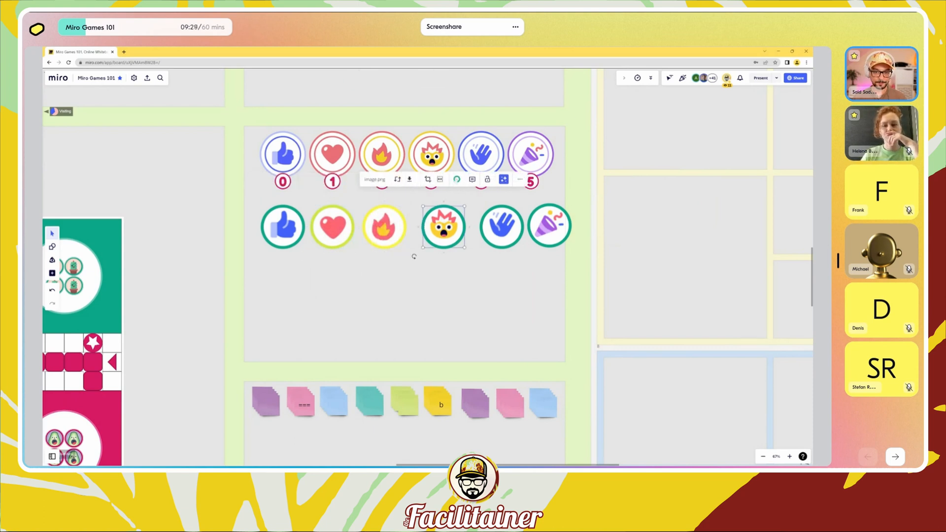
pyautogui.click(457, 180)
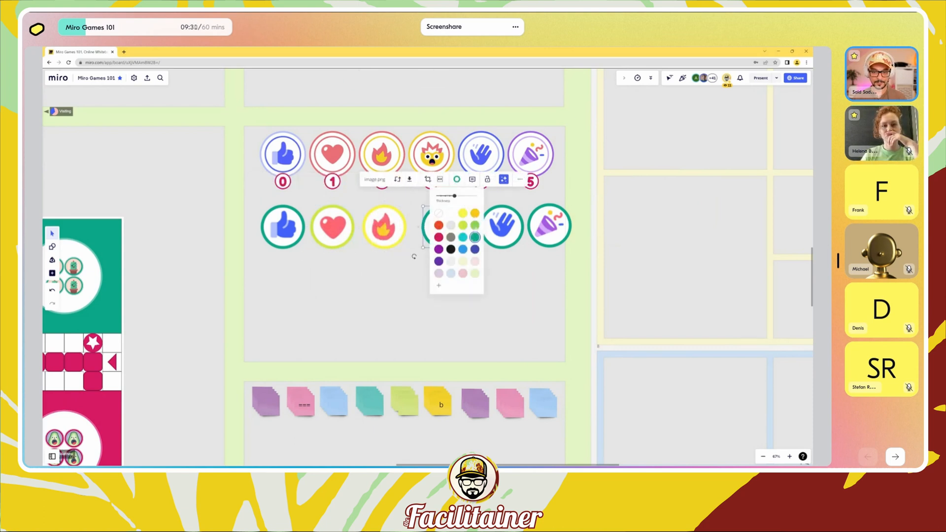
pyautogui.click(463, 237)
# Step: Set the waving-hand circle's border to black and the party popper circle's border to purple
pyautogui.click(502, 209)
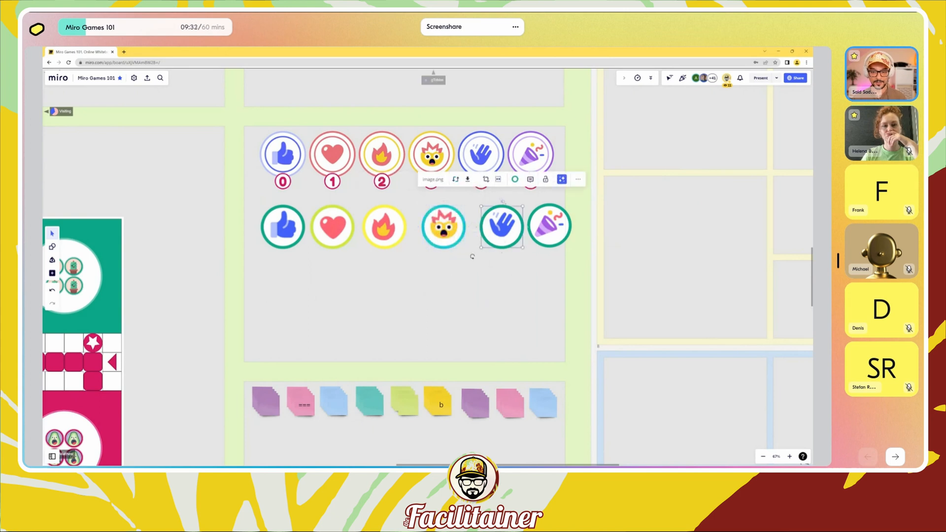
pyautogui.click(515, 179)
pyautogui.click(509, 250)
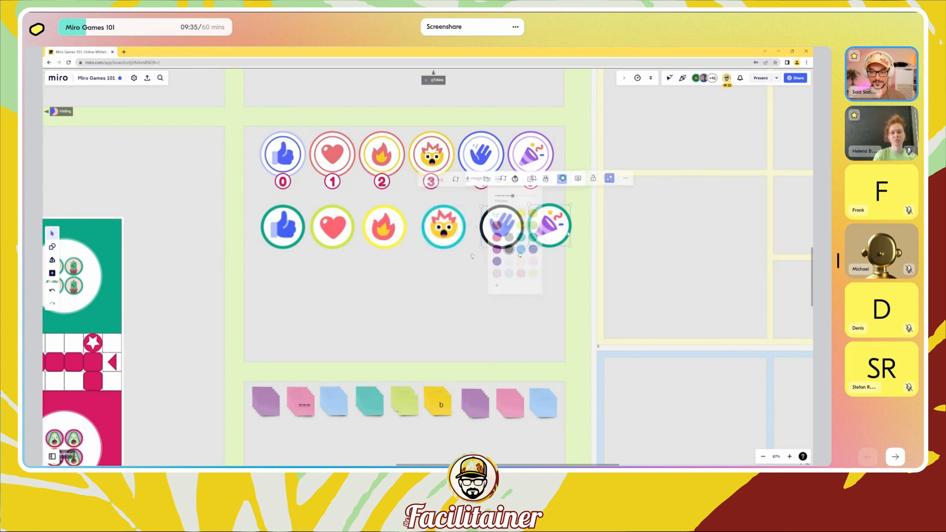
pyautogui.click(562, 178)
pyautogui.click(545, 248)
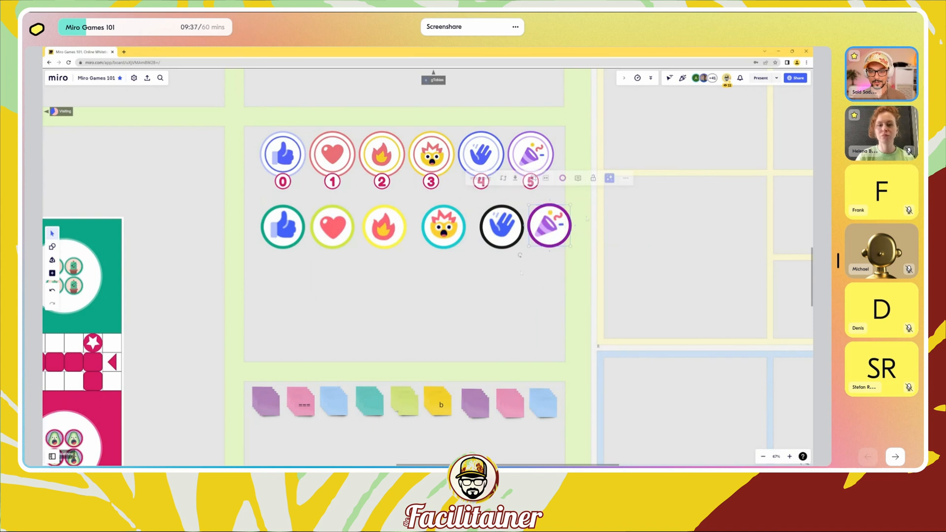
# Step: Space the six coloured emoji circles evenly in their row and shift the whole row slightly to the right
pyautogui.moveTo(577, 227); pyautogui.dragTo(306, 233)
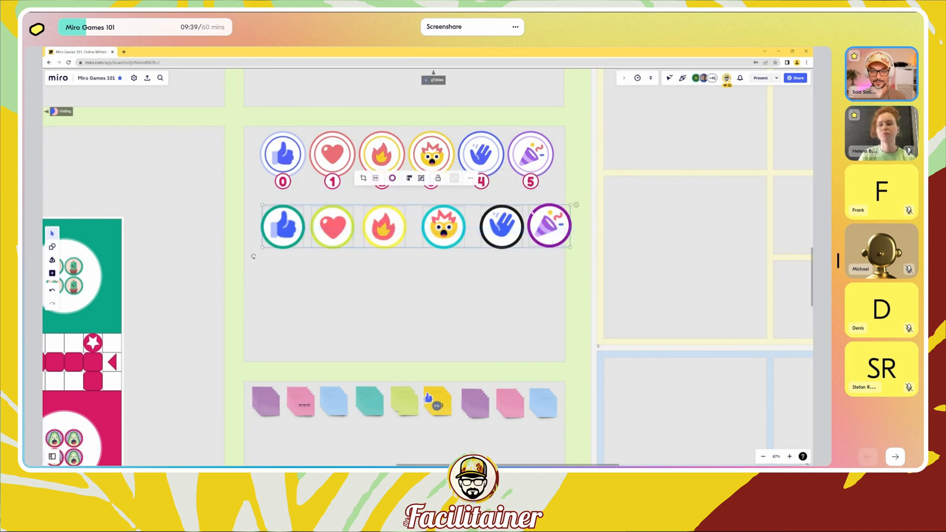
pyautogui.moveTo(575, 264); pyautogui.dragTo(266, 202)
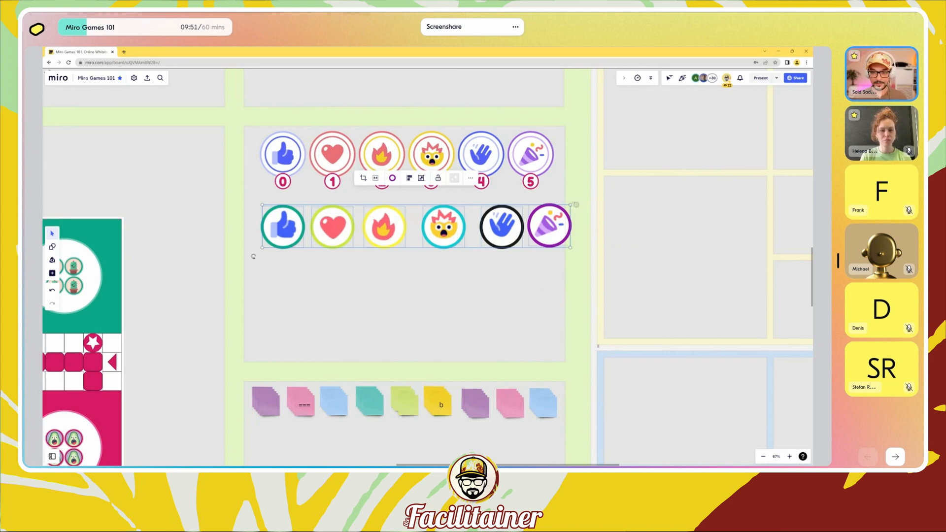
pyautogui.moveTo(576, 204); pyautogui.dragTo(554, 204)
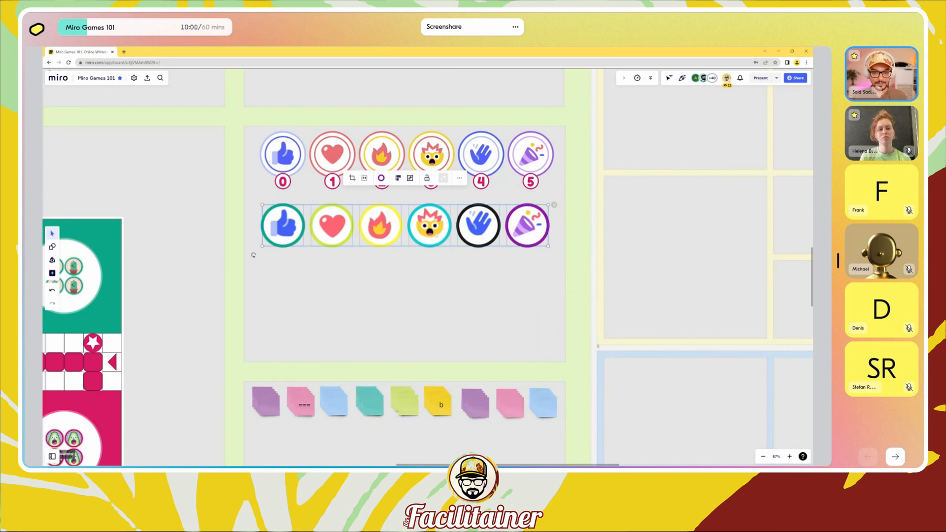
pyautogui.moveTo(437, 235); pyautogui.dragTo(442, 235)
pyautogui.click(463, 253)
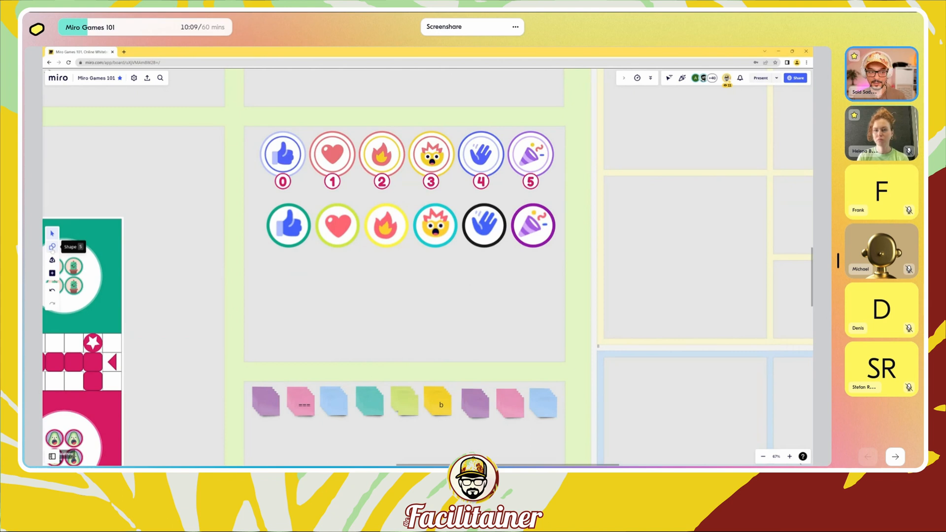
# Step: Add a small rounded square directly beneath the thumbs-up circle and fill it turquoise
pyautogui.click(52, 247)
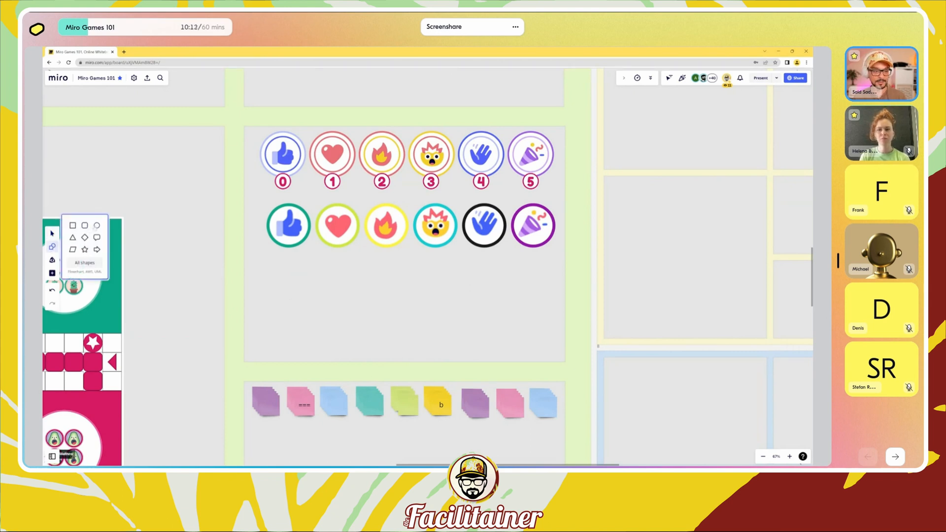
pyautogui.click(85, 225)
pyautogui.click(284, 265)
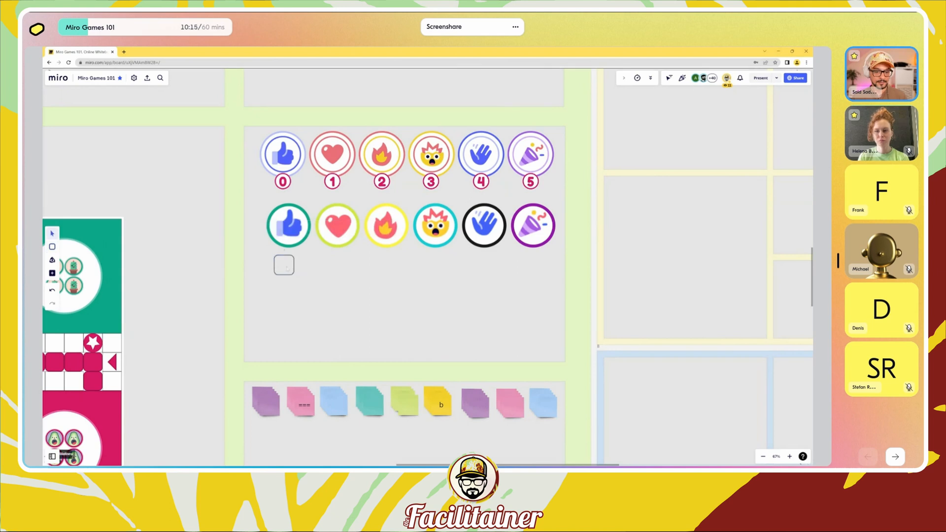
pyautogui.moveTo(288, 269); pyautogui.dragTo(291, 259)
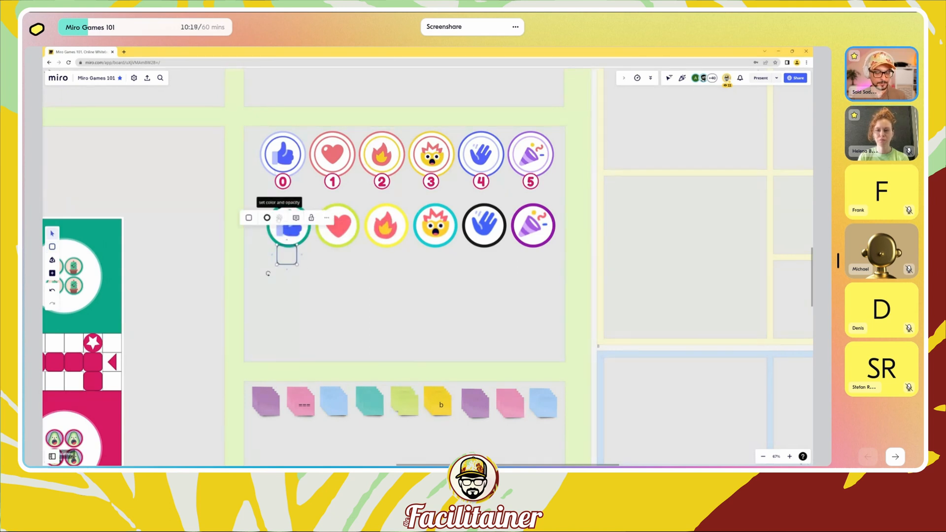
pyautogui.click(279, 218)
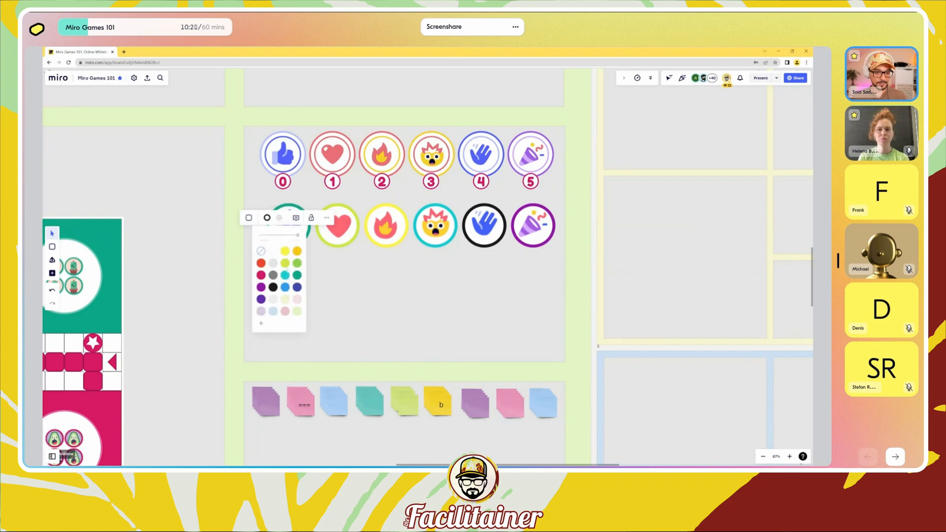
pyautogui.click(285, 275)
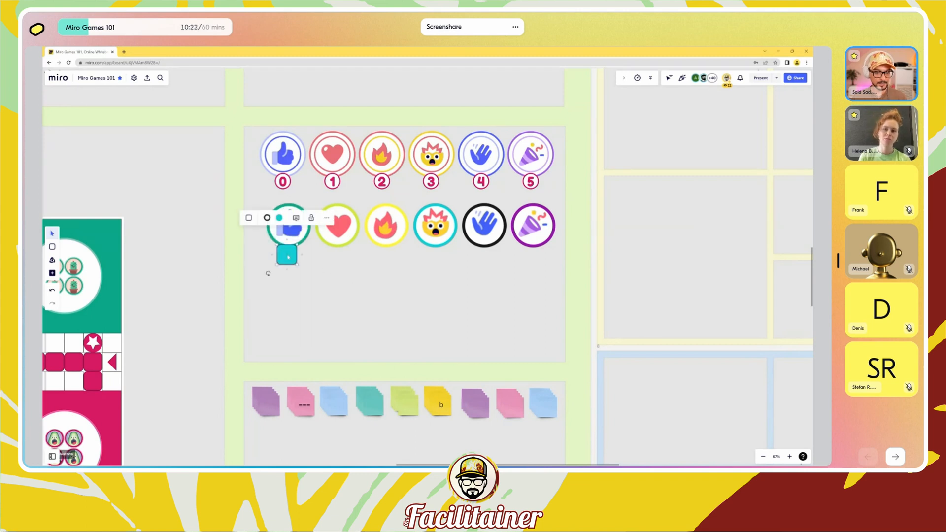
# Step: Label the turquoise square with the letter A in Fredoka One at size 64
pyautogui.doubleClick(288, 256)
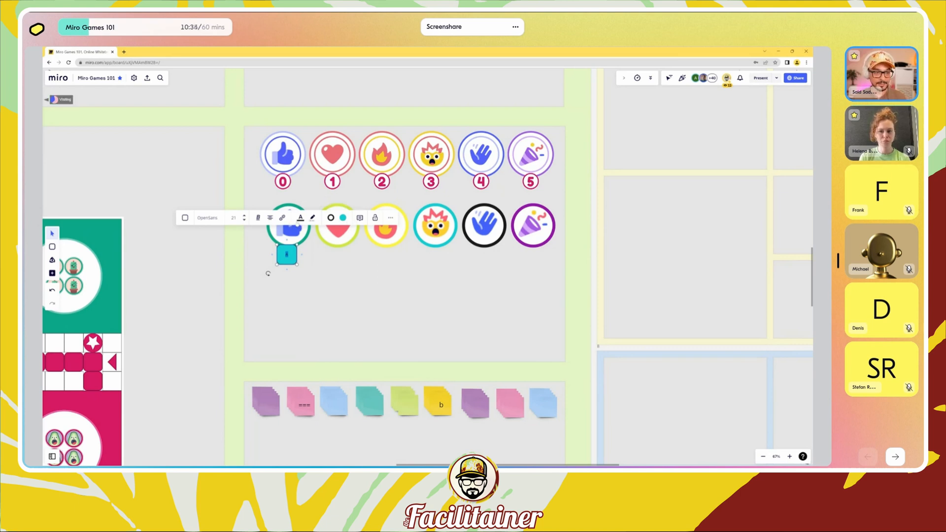
pyautogui.click(300, 217)
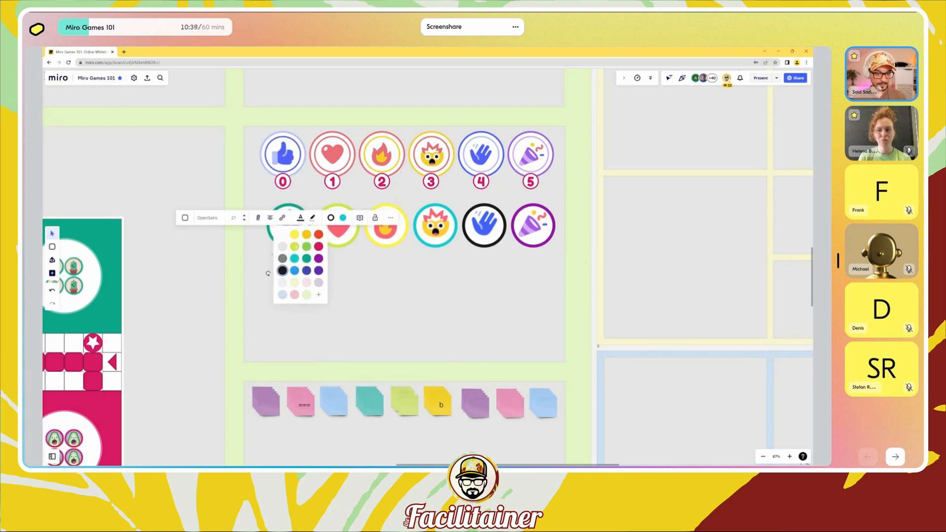
pyautogui.click(301, 219)
pyautogui.click(300, 219)
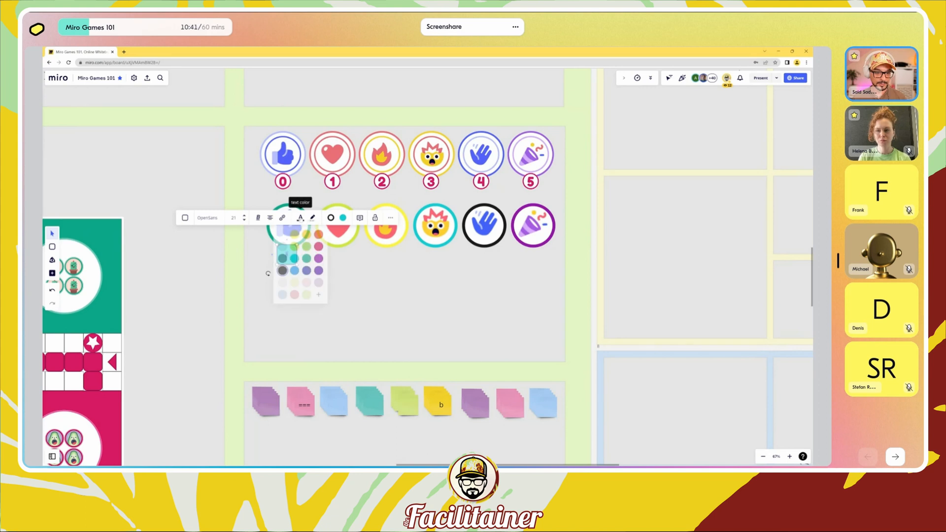
pyautogui.click(300, 219)
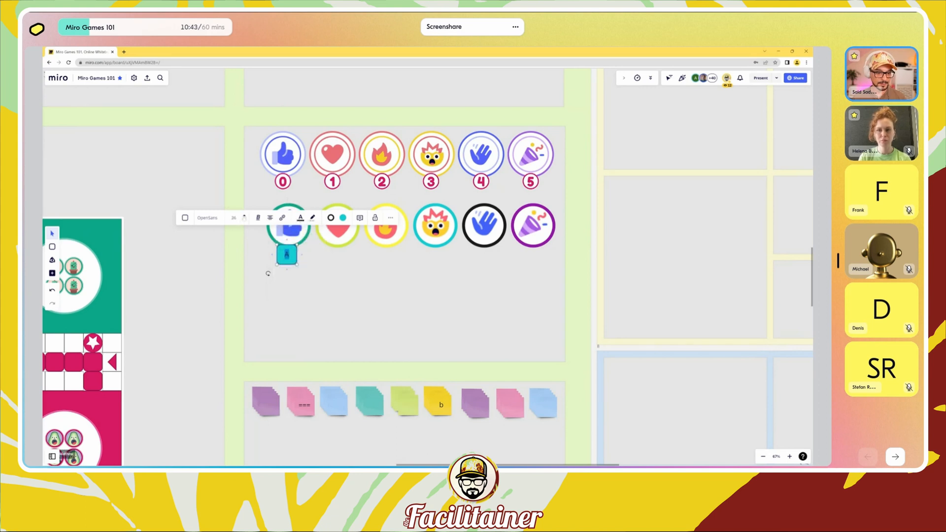
pyautogui.write('A')
pyautogui.click(226, 220)
pyautogui.click(227, 220)
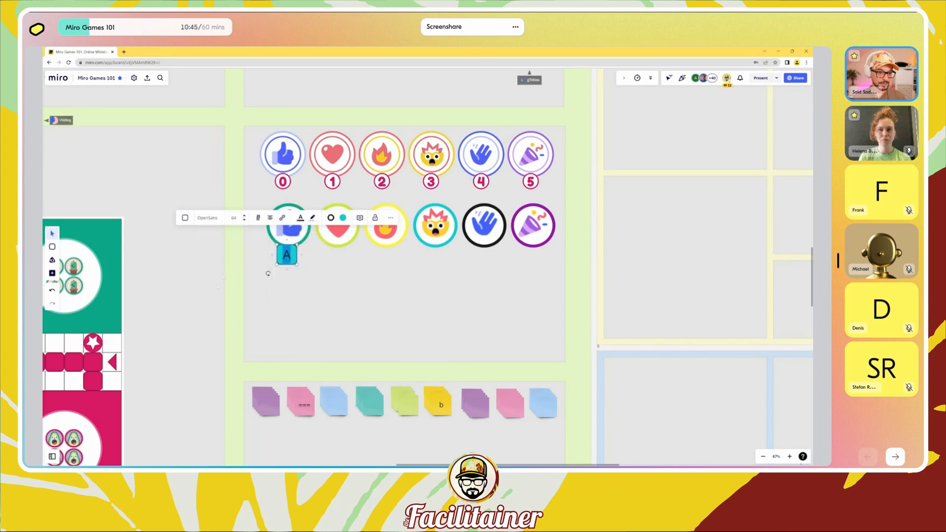
pyautogui.click(226, 220)
pyautogui.click(212, 287)
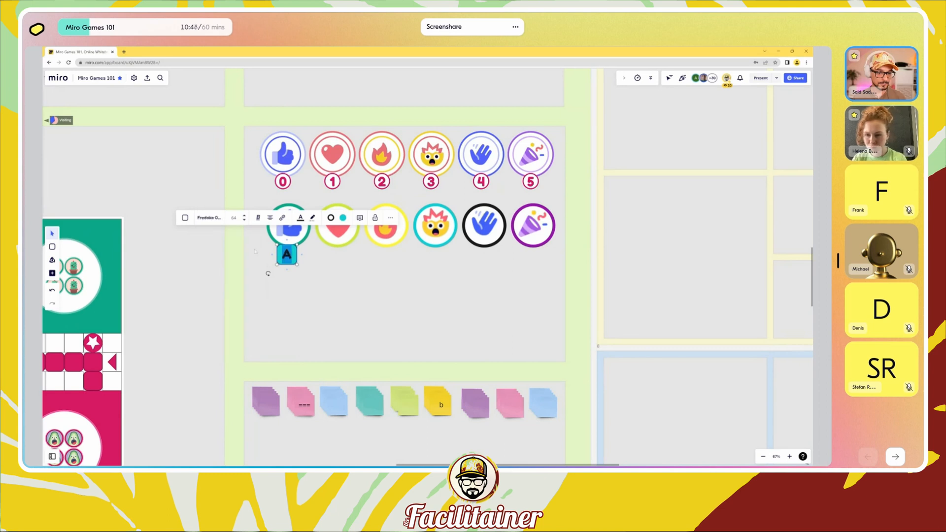
# Step: Change the letter A in the turquoise square to white
pyautogui.click(301, 218)
pyautogui.click(285, 235)
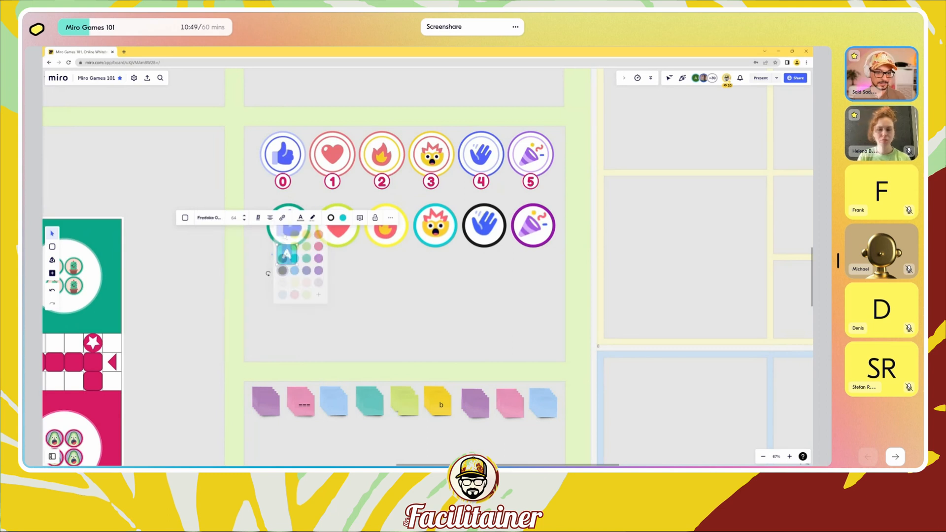
pyautogui.click(316, 258)
pyautogui.moveTo(313, 278); pyautogui.dragTo(259, 204)
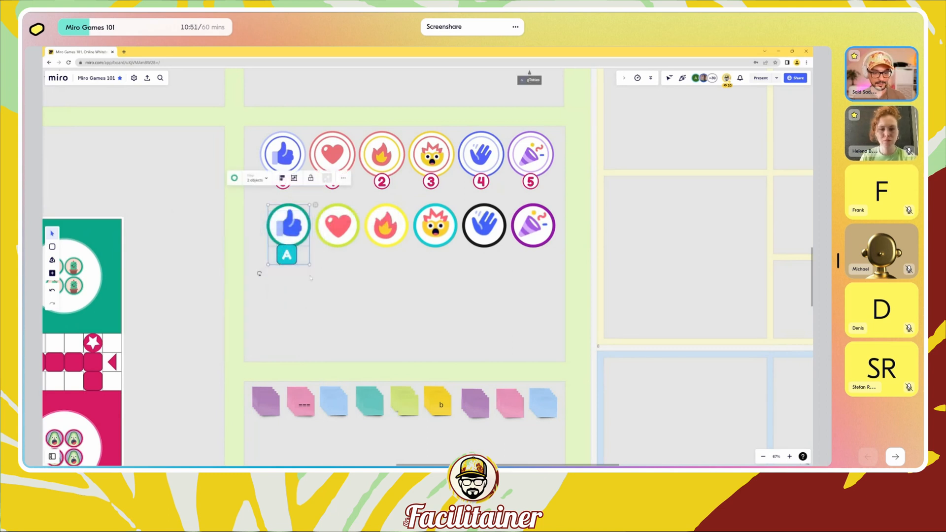
pyautogui.click(373, 293)
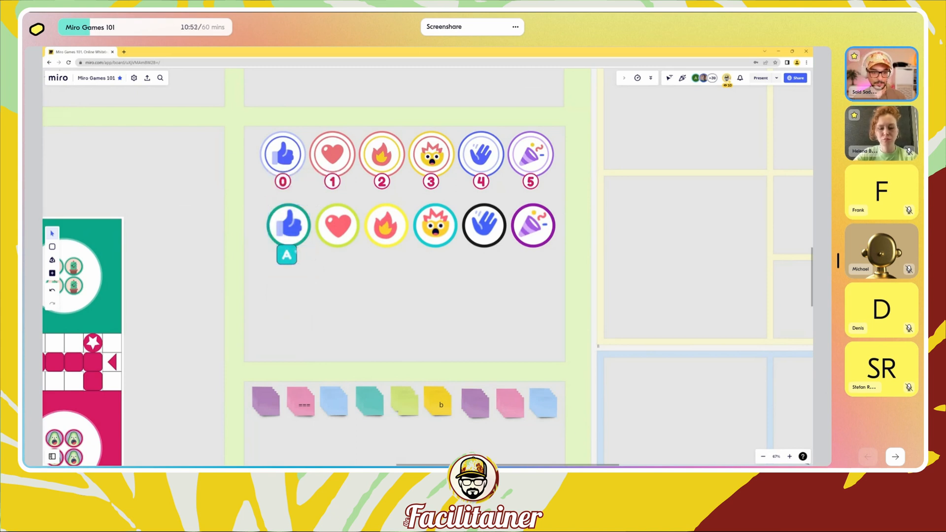
# Step: Duplicate the A label five times, placing one copy beneath each remaining emoji circle
pyautogui.click(294, 252)
pyautogui.hotkey('ctrl', 'd')
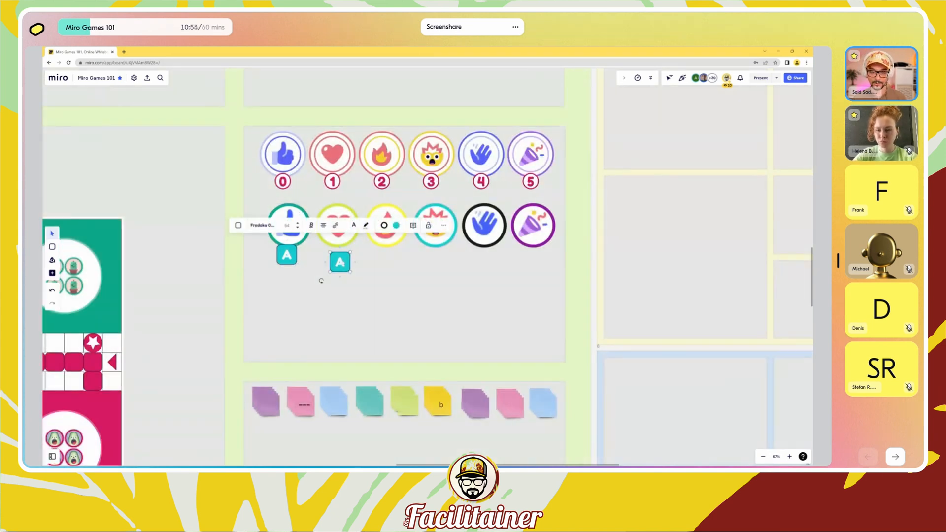
pyautogui.hotkey('ctrl', 'd')
pyautogui.hotkey('ctrl', 'd')
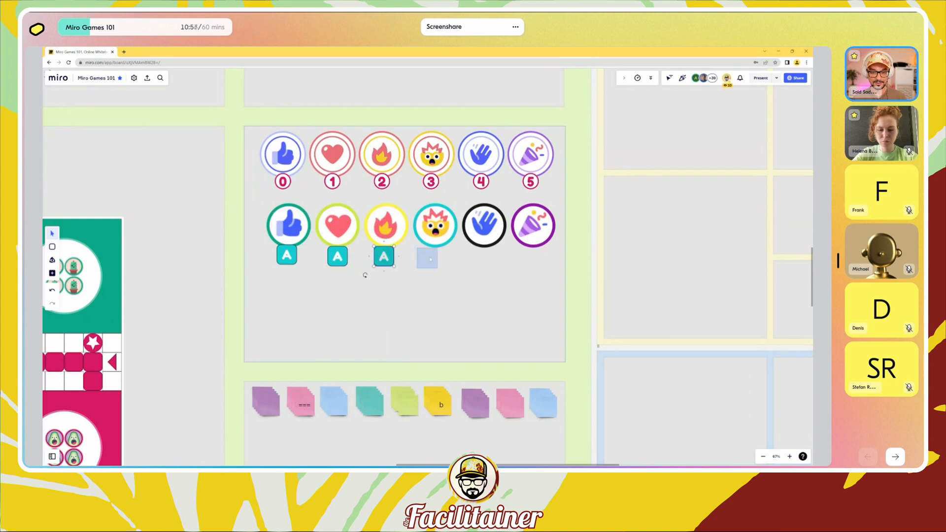
pyautogui.hotkey('ctrl', 'd')
pyautogui.hotkey('ctrl', 'd')
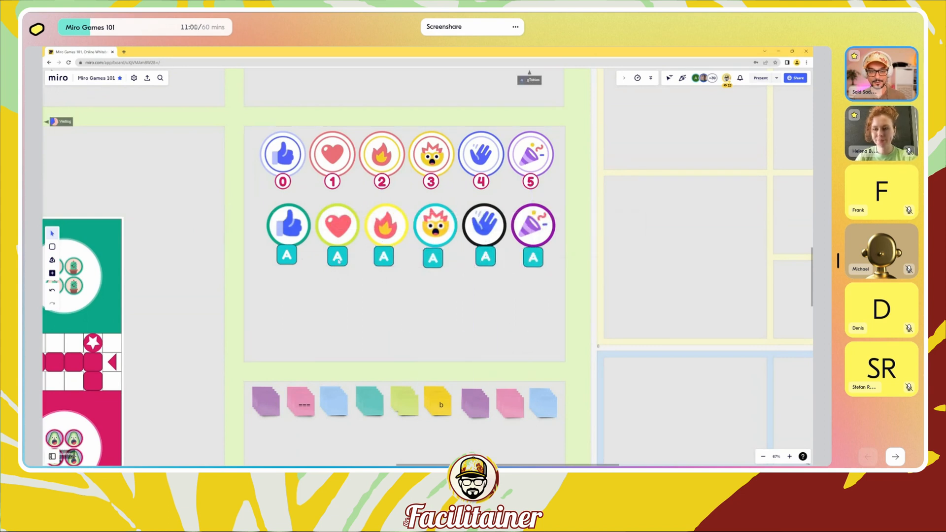
# Step: Relabel the five copied squares B, C, D, E and F in order along the row
pyautogui.click(319, 275)
pyautogui.write('B')
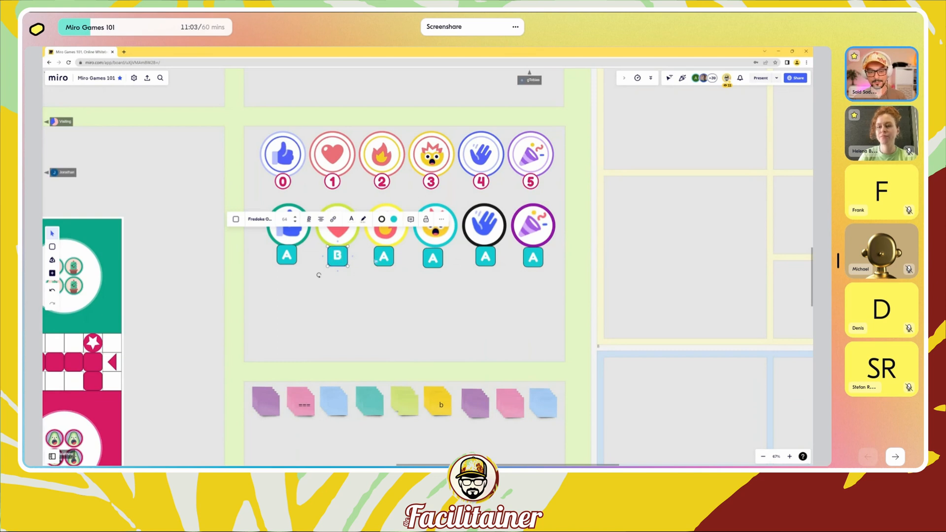
pyautogui.click(365, 275)
pyautogui.write('C')
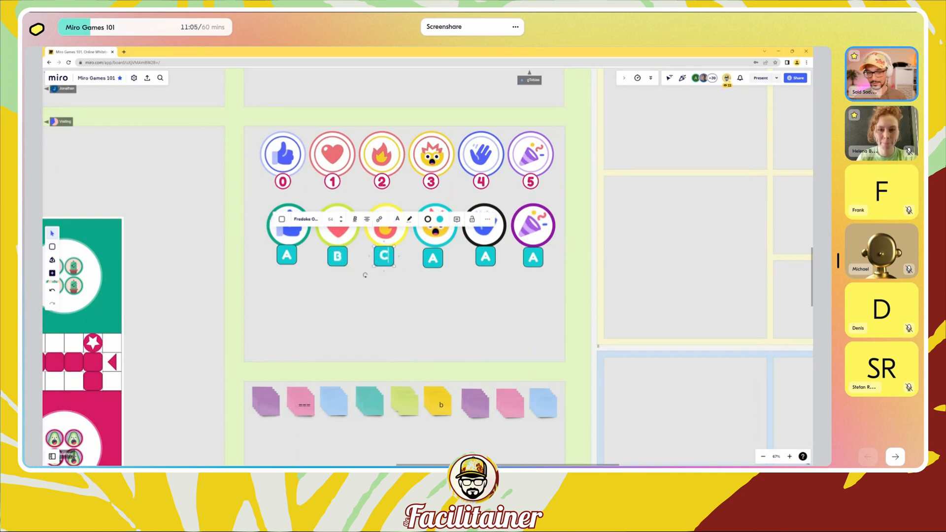
pyautogui.click(414, 277)
pyautogui.write('D')
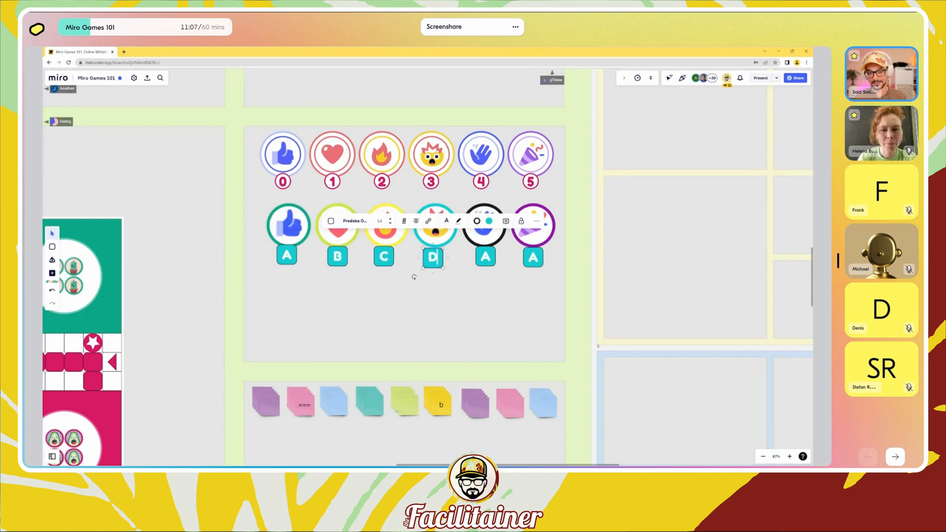
pyautogui.click(466, 275)
pyautogui.write('E')
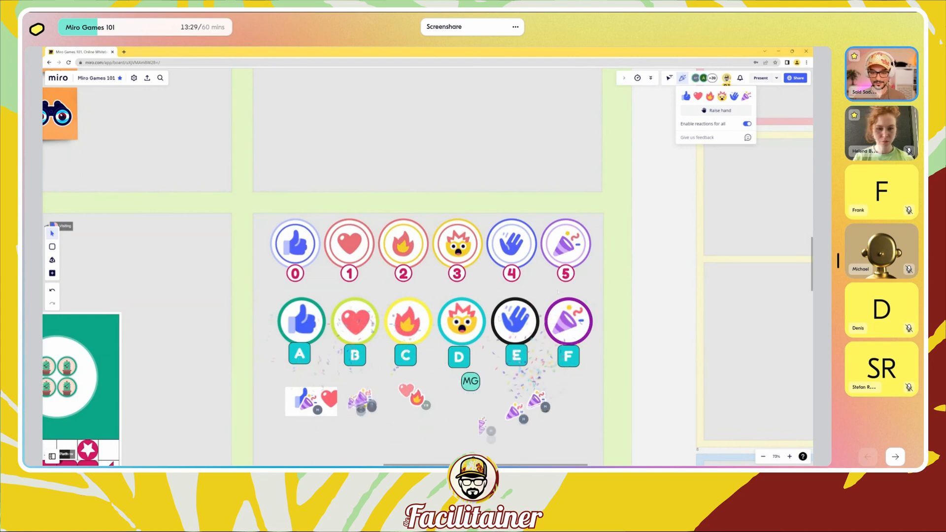
pyautogui.click(558, 291)
pyautogui.scroll(-4, 555, 243)
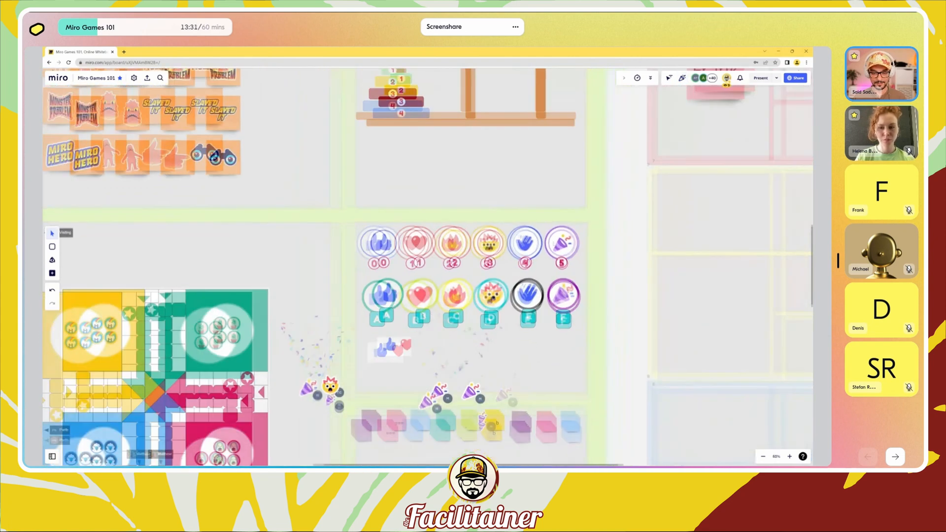
pyautogui.scroll(-5, 559, 243)
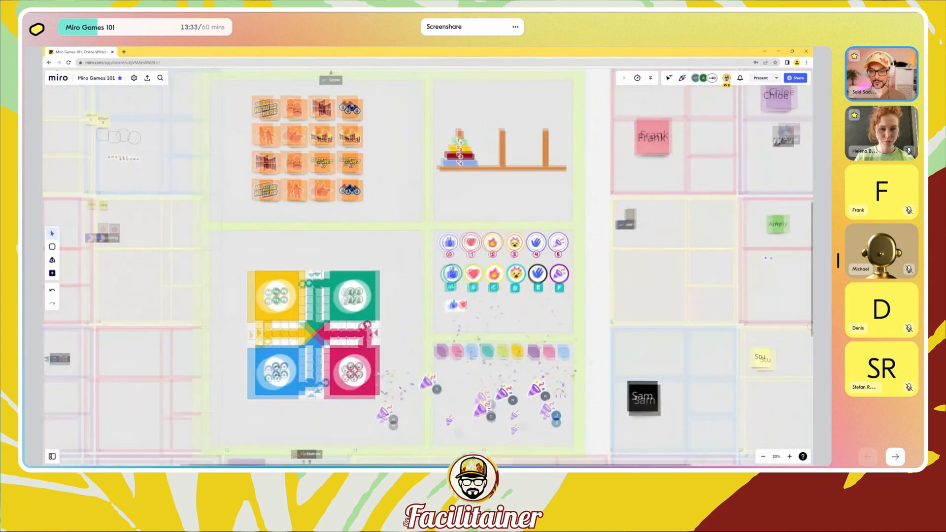
pyautogui.scroll(-1, 533, 259)
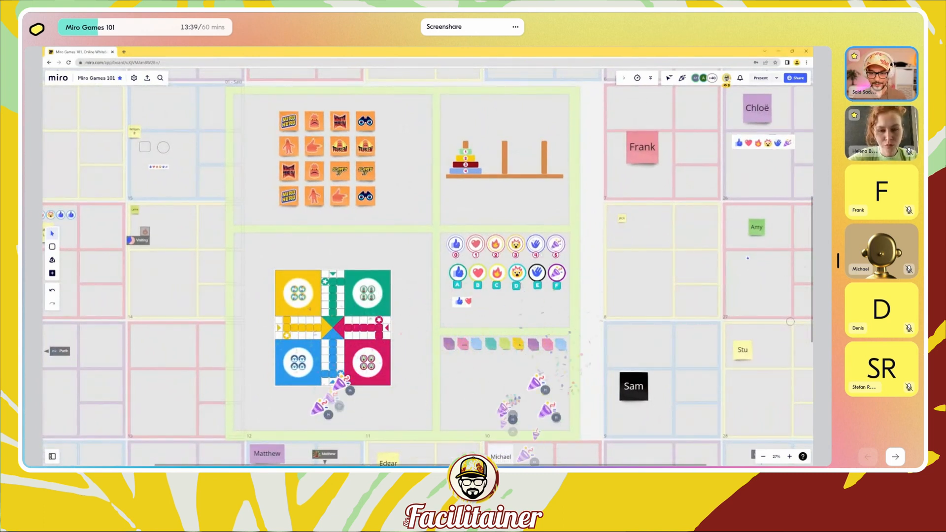
pyautogui.scroll(5, 533, 246)
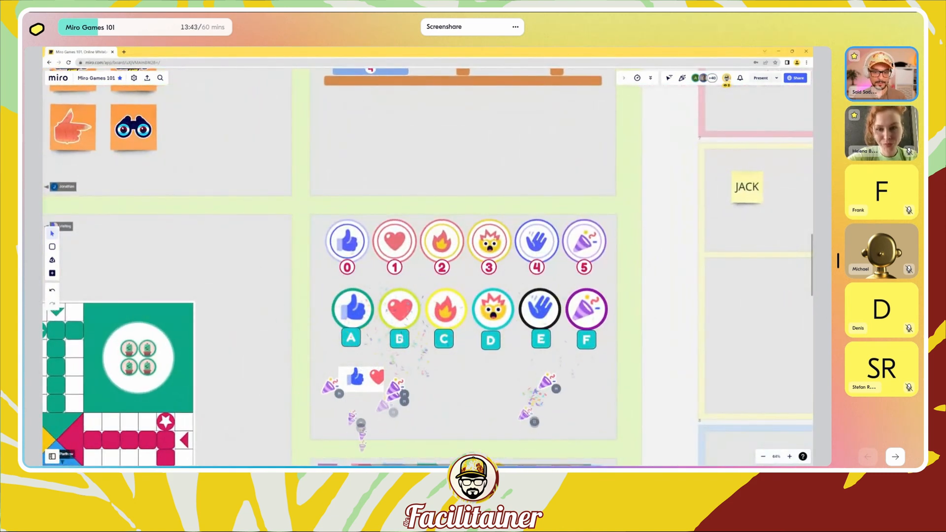
# Step: Shrink the row of emoji circles numbered 0 to 5 and move it to the upper-right corner of its cell
pyautogui.click(346, 241)
pyautogui.click(394, 241)
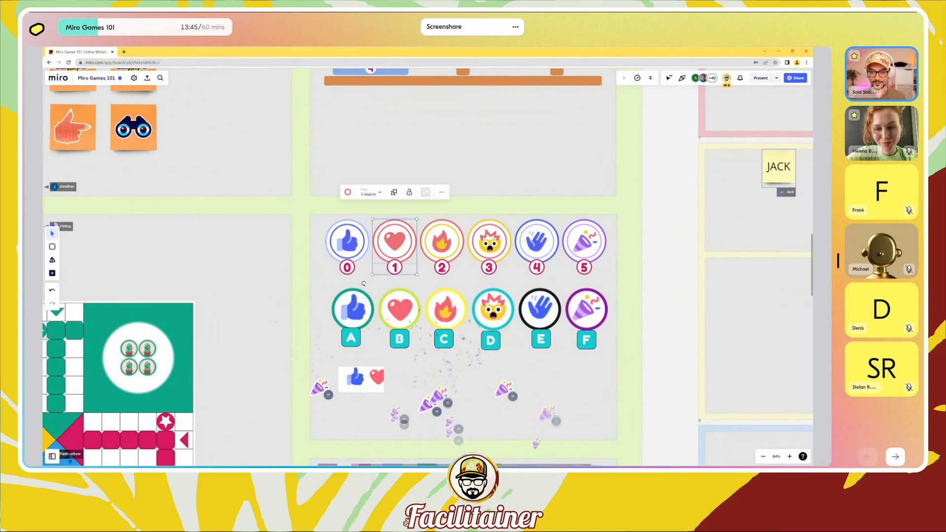
pyautogui.scroll(-5, 460, 273)
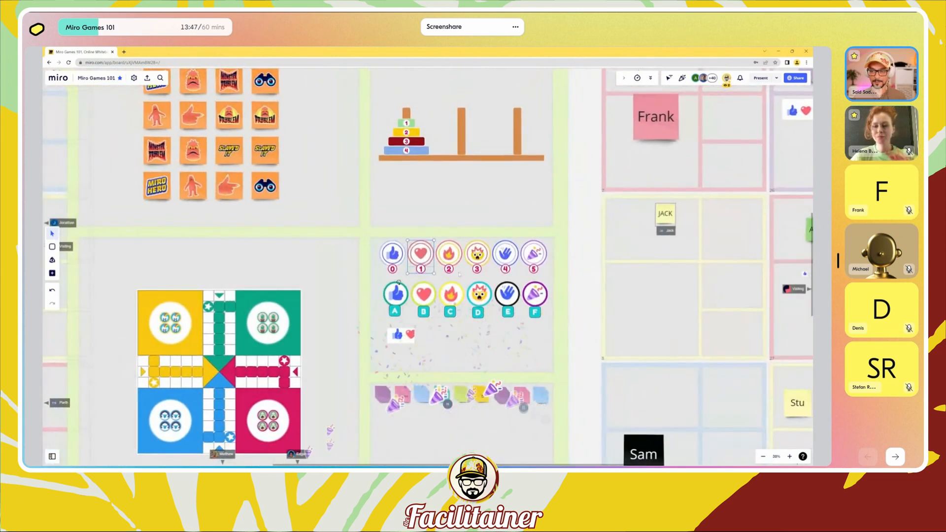
pyautogui.moveTo(558, 240); pyautogui.dragTo(352, 276)
pyautogui.moveTo(547, 274); pyautogui.dragTo(535, 248)
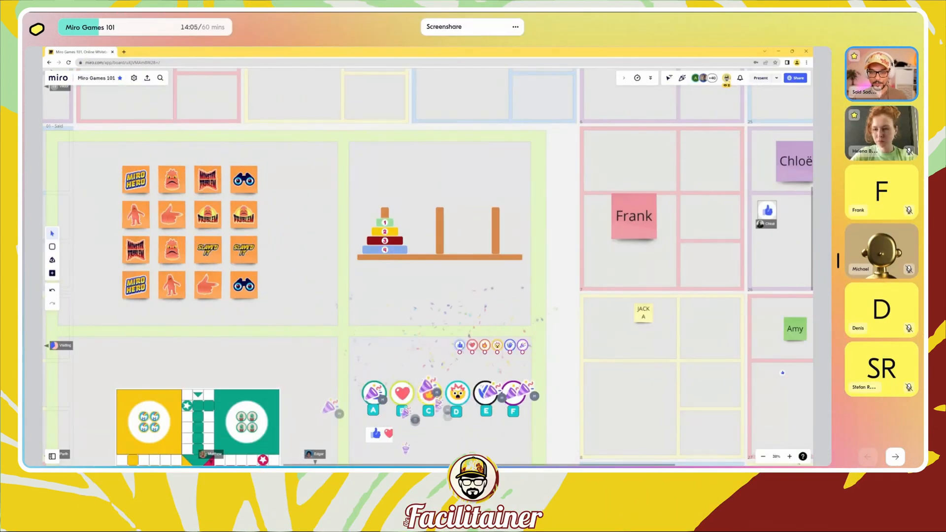
# Step: Move the whole orange tower set, including its numbered discs, up within its cell to free the space below
pyautogui.scroll(5, 419, 227)
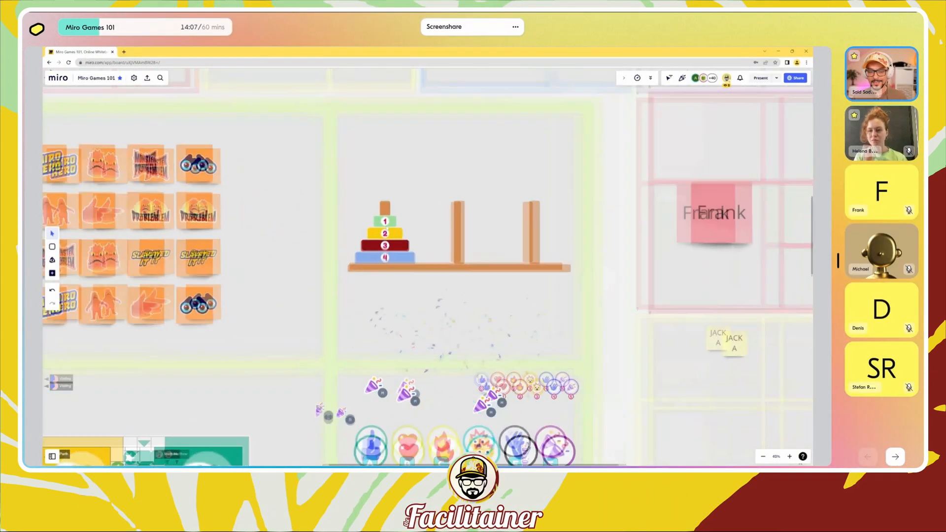
pyautogui.moveTo(496, 230); pyautogui.dragTo(427, 267)
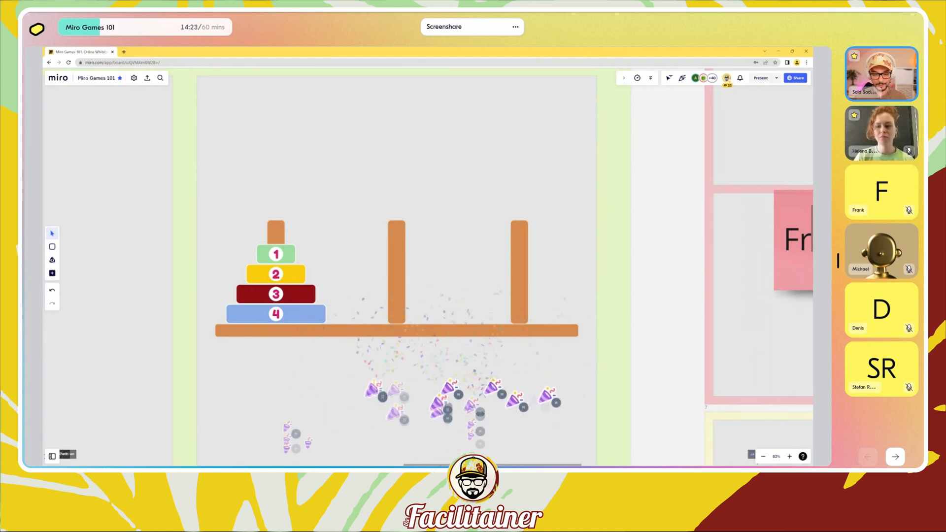
pyautogui.moveTo(215, 206); pyautogui.dragTo(582, 340)
pyautogui.click(452, 277)
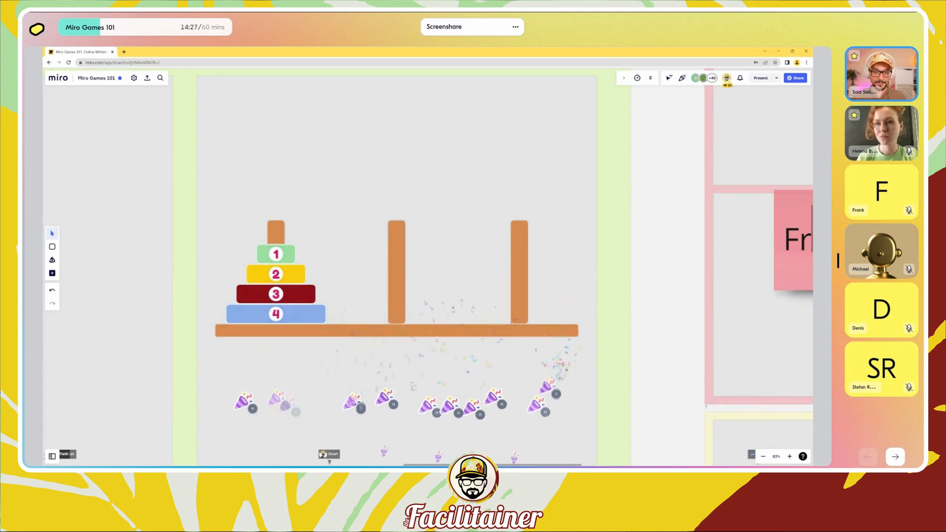
pyautogui.moveTo(225, 205); pyautogui.dragTo(557, 217)
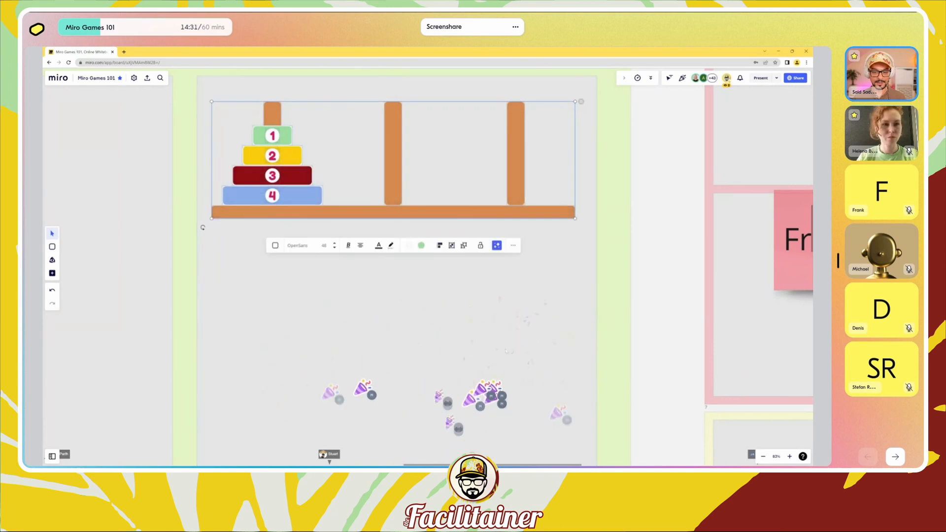
pyautogui.moveTo(506, 348); pyautogui.dragTo(505, 283)
pyautogui.scroll(-2, 436, 269)
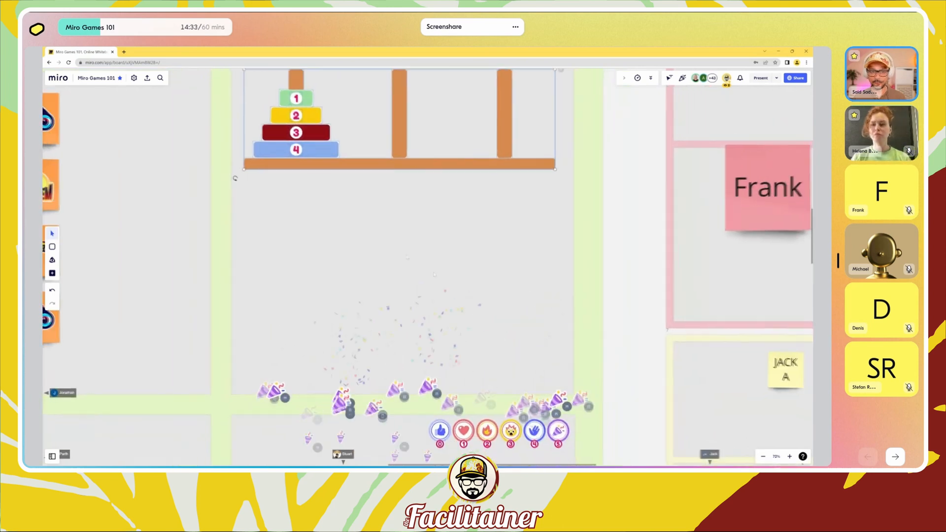
pyautogui.click(352, 248)
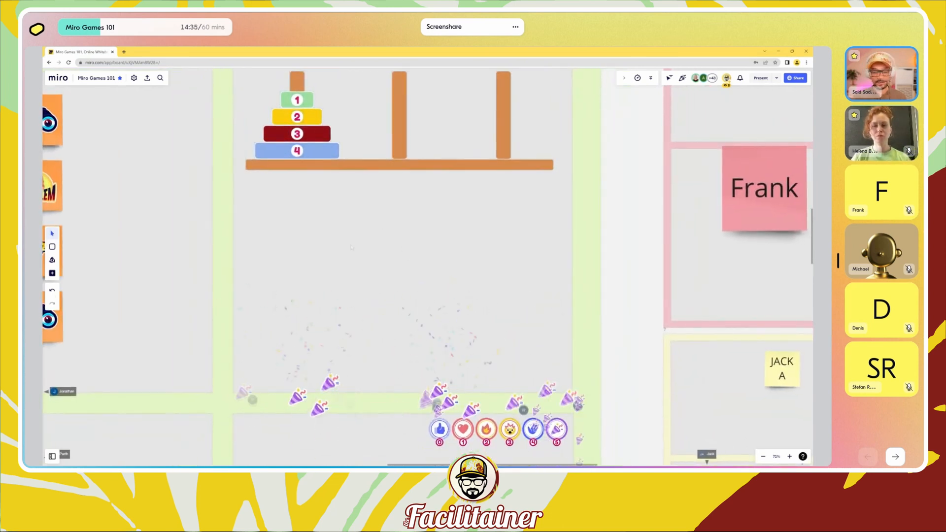
# Step: Draw a long, thin rounded-rectangle bar beneath the orange tower, lower it and extend it to nearly the cell's width
pyautogui.press('s')
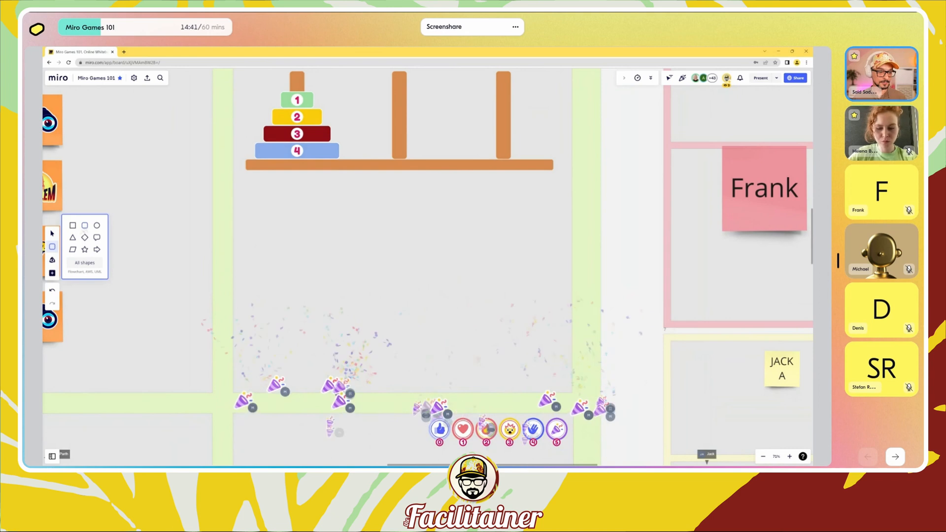
pyautogui.click(85, 225)
pyautogui.moveTo(276, 254); pyautogui.dragTo(551, 264)
pyautogui.moveTo(470, 258); pyautogui.dragTo(452, 281)
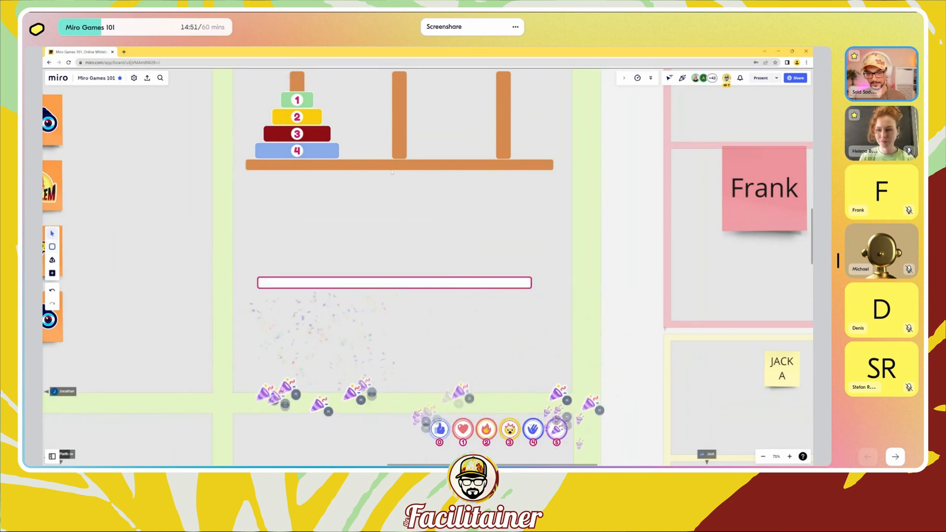
pyautogui.click(483, 283)
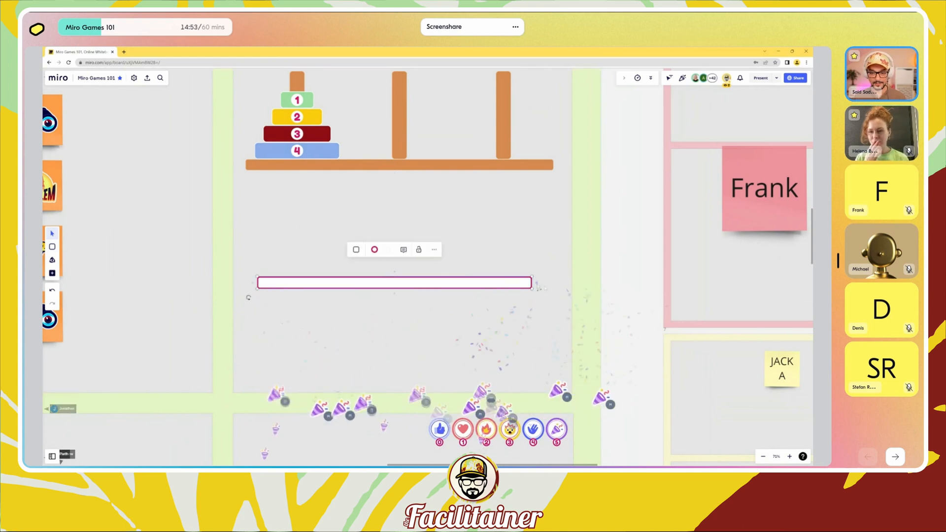
pyautogui.moveTo(532, 283); pyautogui.dragTo(539, 329)
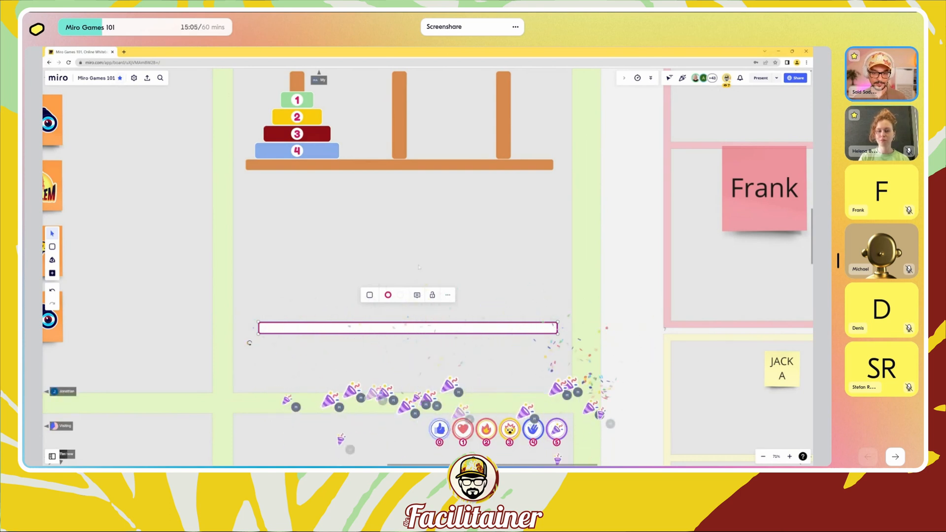
# Step: Draw a tall, narrow rounded post on the new bar and duplicate it twice to make three aligned, evenly spaced posts
pyautogui.click(52, 246)
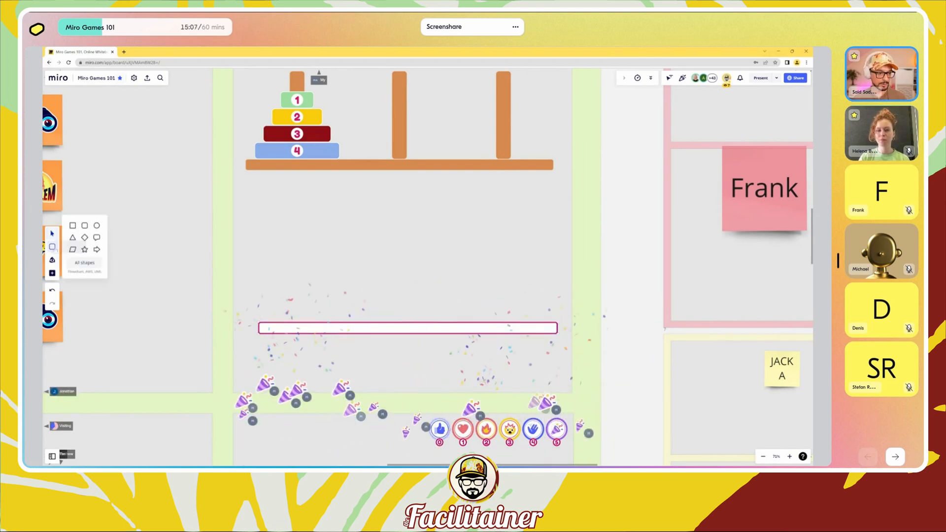
pyautogui.click(86, 226)
pyautogui.moveTo(280, 243); pyautogui.dragTo(295, 317)
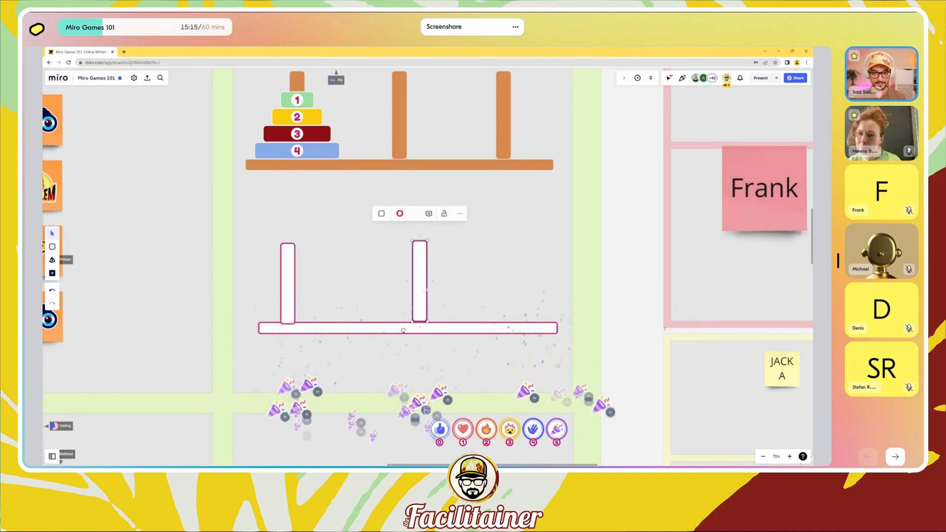
pyautogui.moveTo(421, 290)
pyautogui.mouseDown()
pyautogui.moveTo(536, 292)
pyautogui.moveTo(525, 292)
pyautogui.mouseUp()
pyautogui.moveTo(260, 229); pyautogui.dragTo(552, 327)
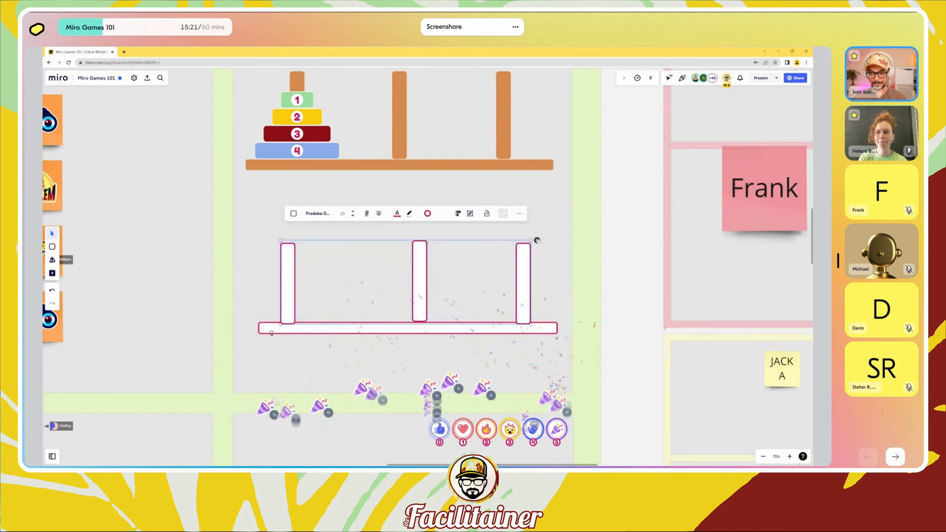
pyautogui.moveTo(537, 240); pyautogui.dragTo(520, 258)
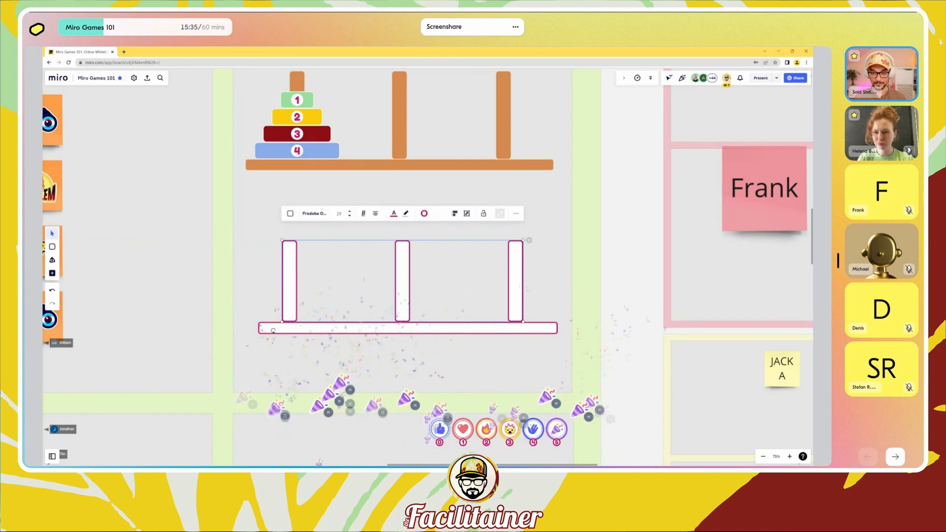
# Step: Nudge the three posts down until they overlap the base bar, and bring the bar in front of them
pyautogui.press('Down')
pyautogui.press('Down')
pyautogui.press('Down')
pyautogui.press('Down')
pyautogui.press('Down')
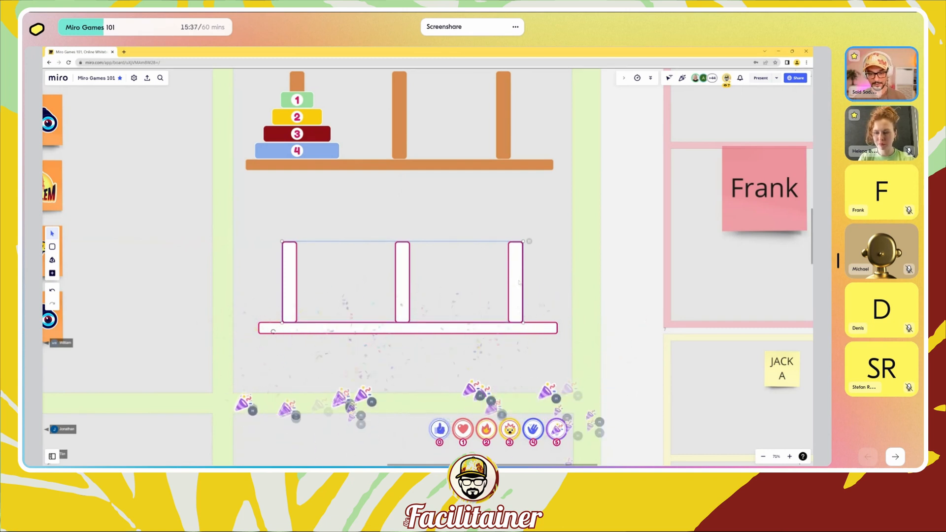
pyautogui.press('Down')
pyautogui.press('Down')
pyautogui.press('Down')
pyautogui.press('Down')
pyautogui.press('Down')
pyautogui.press('Down')
pyautogui.press('Down')
pyautogui.press('Down')
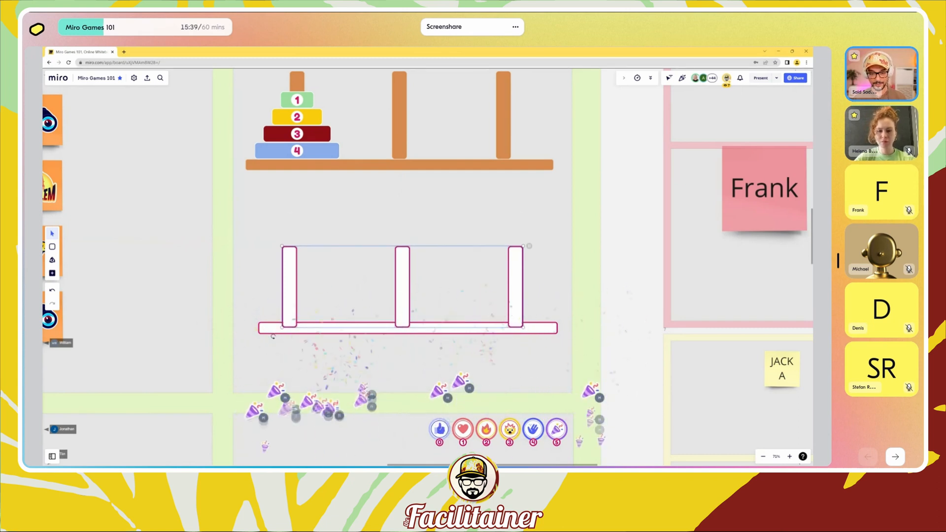
pyautogui.click(453, 329)
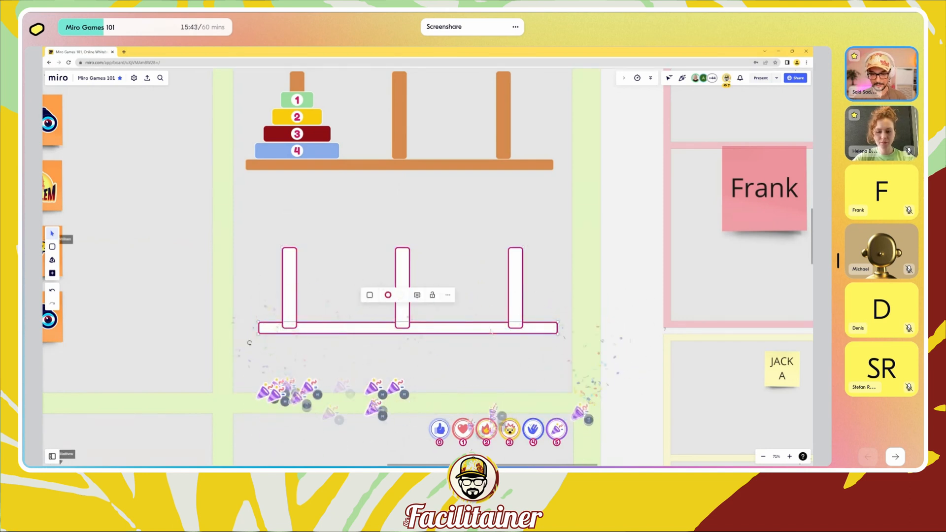
pyautogui.click(549, 362)
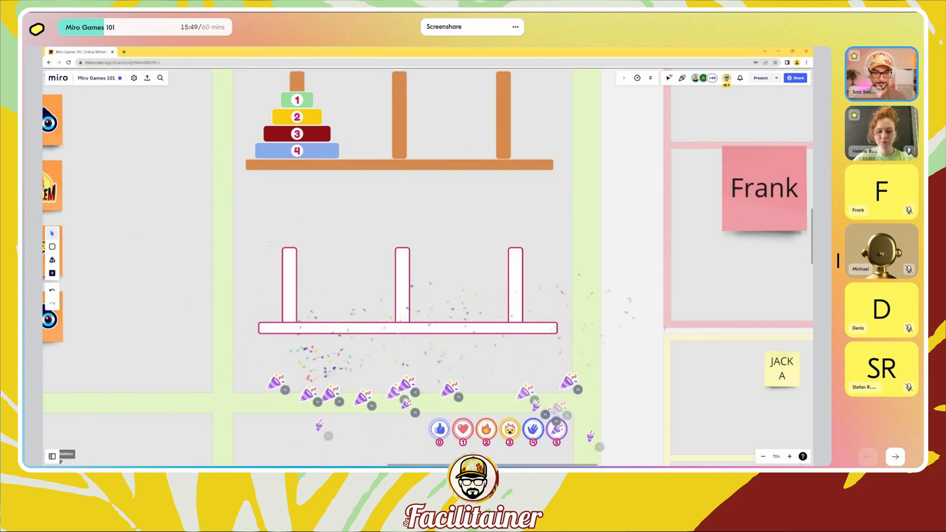
# Step: Fill the three posts and base bar with the custom red #C22626
pyautogui.moveTo(259, 240); pyautogui.dragTo(560, 334)
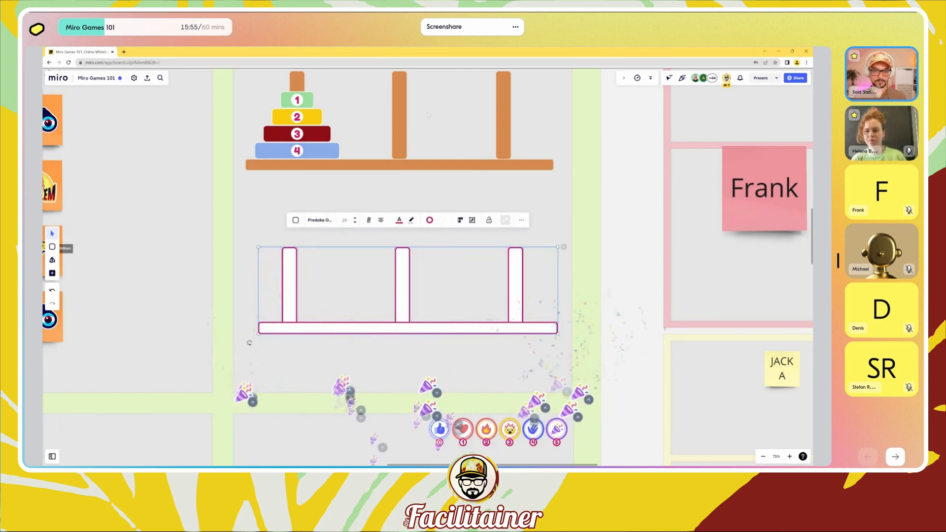
pyautogui.click(442, 220)
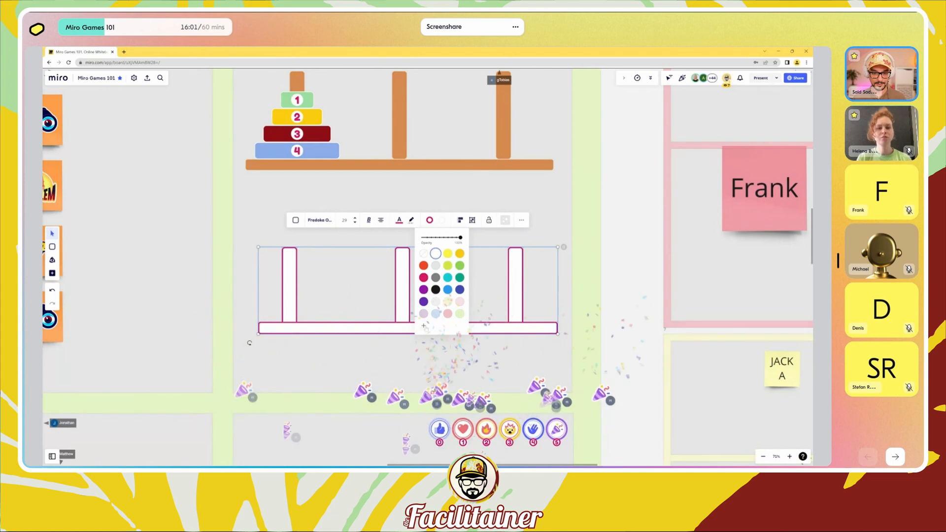
pyautogui.moveTo(447, 338); pyautogui.dragTo(474, 331)
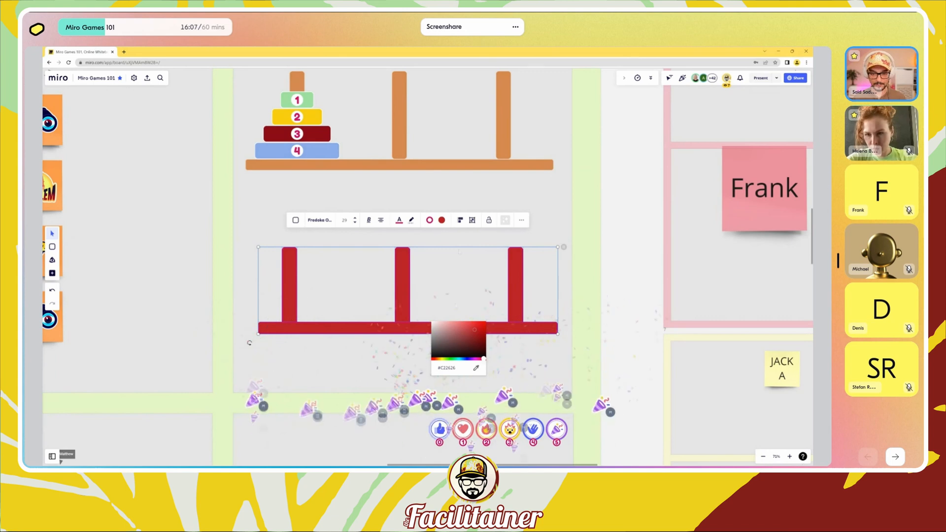
# Step: Change the border of the red posts and base bar to white and lower its opacity slightly
pyautogui.click(429, 220)
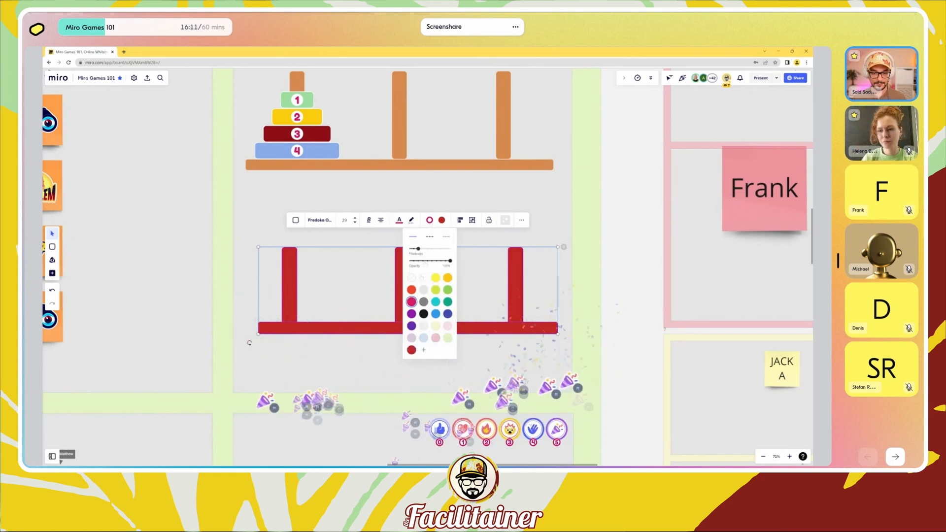
pyautogui.click(424, 281)
pyautogui.moveTo(450, 261)
pyautogui.mouseDown()
pyautogui.moveTo(432, 261)
pyautogui.moveTo(446, 262)
pyautogui.mouseUp()
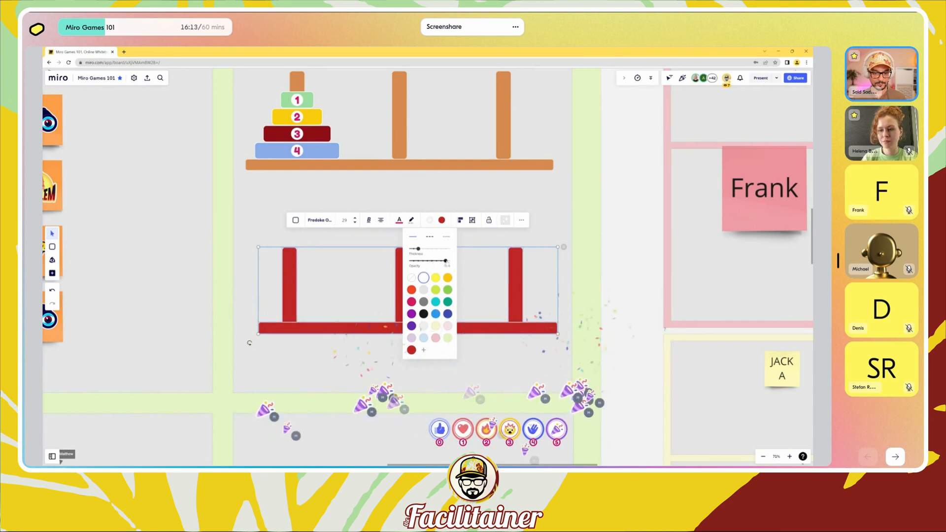
pyautogui.click(361, 276)
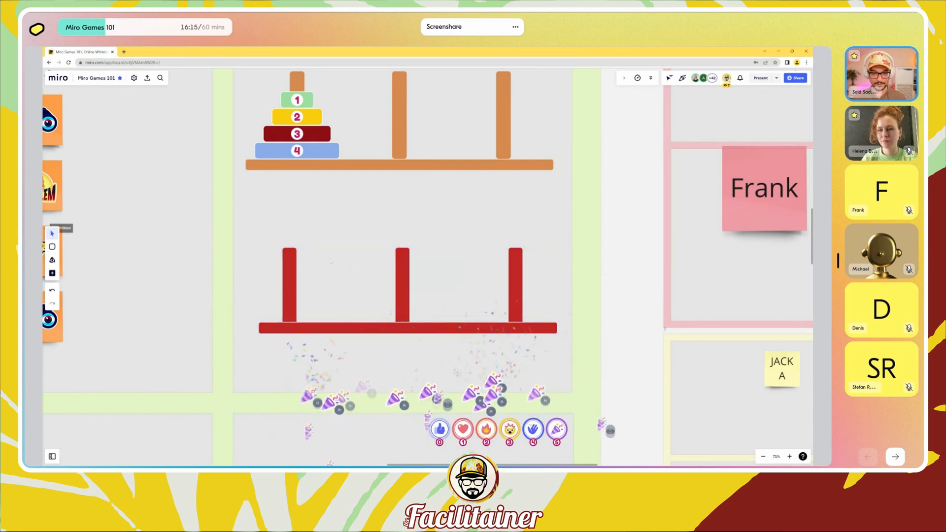
# Step: Group the three red posts with the base bar and shift the group slightly down and to the left
pyautogui.moveTo(257, 242); pyautogui.dragTo(559, 335)
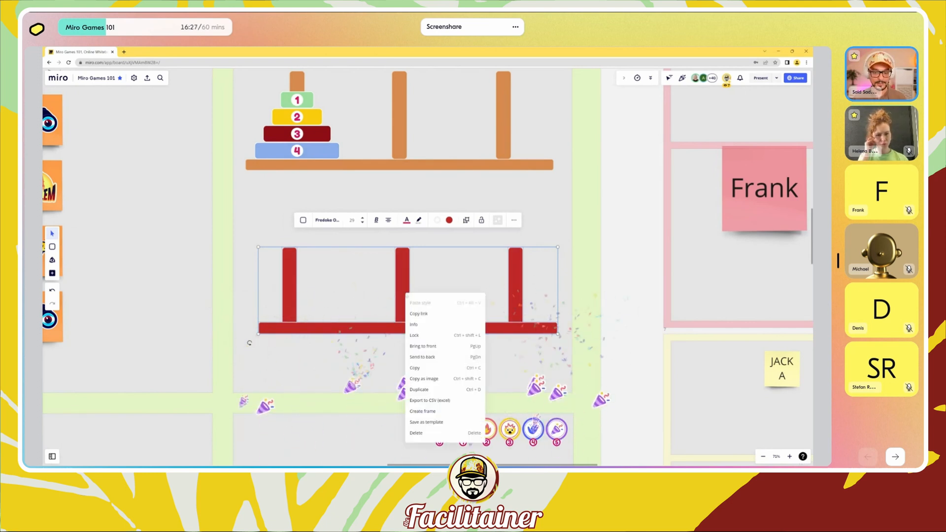
pyautogui.click(465, 220)
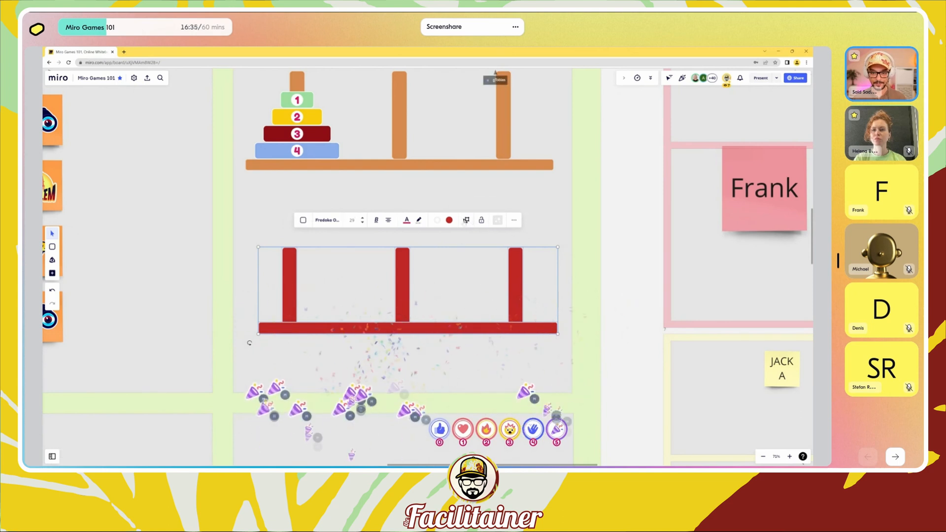
pyautogui.click(472, 221)
pyautogui.moveTo(516, 268)
pyautogui.mouseDown()
pyautogui.moveTo(519, 238)
pyautogui.moveTo(450, 251)
pyautogui.moveTo(477, 245)
pyautogui.moveTo(540, 265)
pyautogui.moveTo(504, 260)
pyautogui.moveTo(507, 281)
pyautogui.mouseUp()
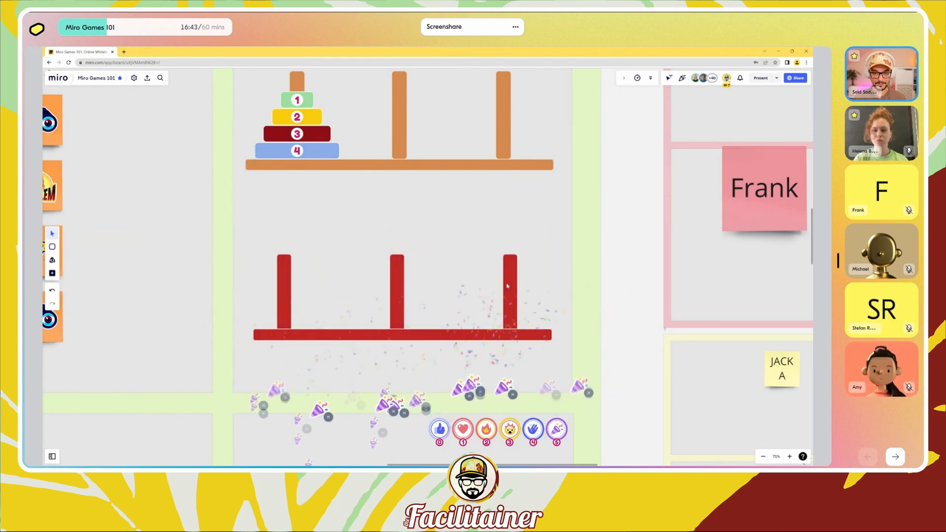
pyautogui.moveTo(344, 210); pyautogui.dragTo(347, 213)
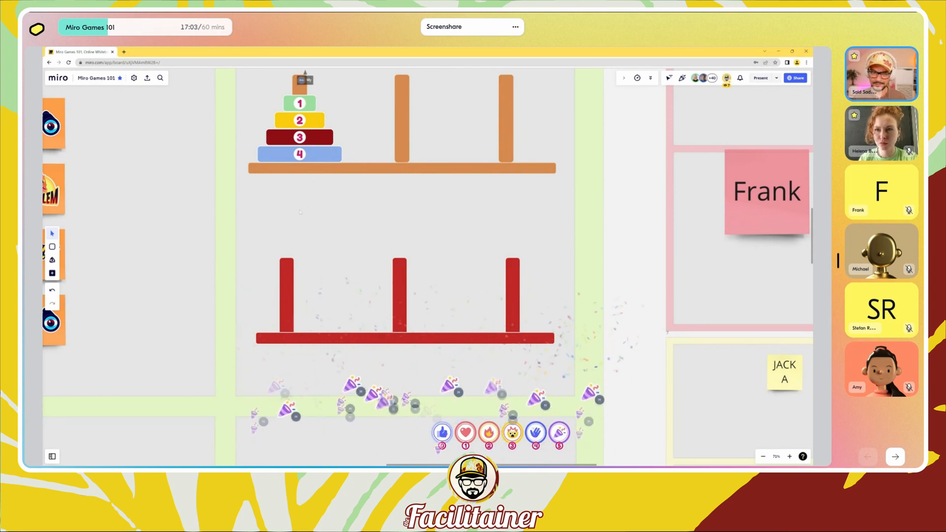
# Step: Draw a thin horizontal rounded rectangle in the empty space above the red rack's first post
pyautogui.click(286, 279)
pyautogui.click(282, 223)
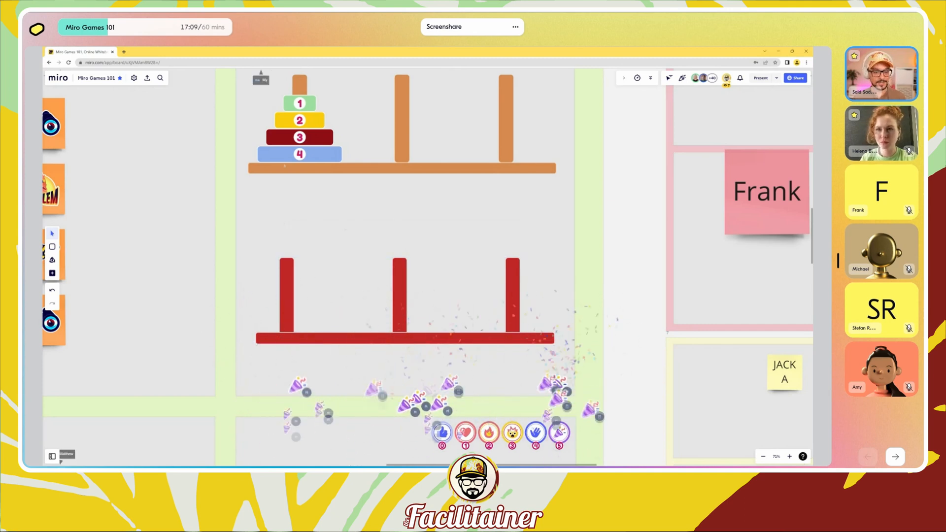
pyautogui.click(52, 247)
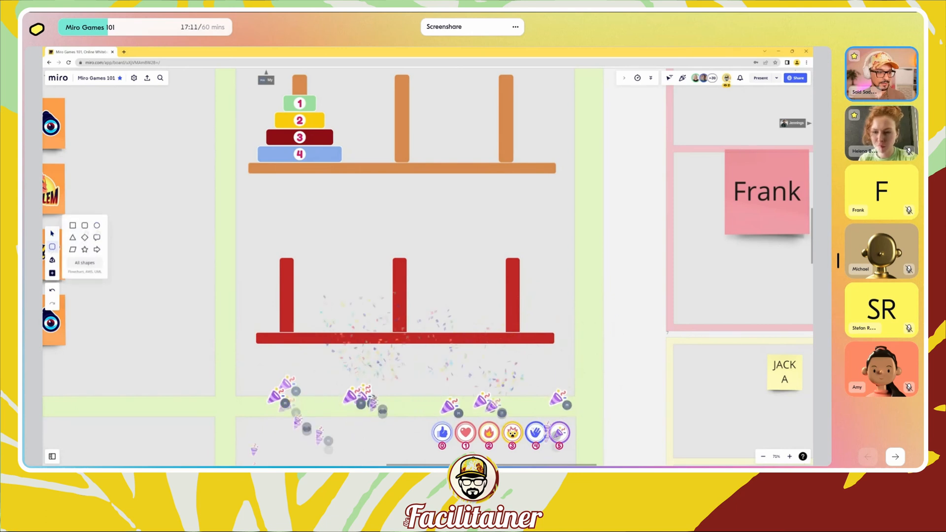
pyautogui.click(85, 225)
pyautogui.moveTo(279, 231); pyautogui.dragTo(336, 220)
pyautogui.moveTo(411, 224); pyautogui.dragTo(382, 227)
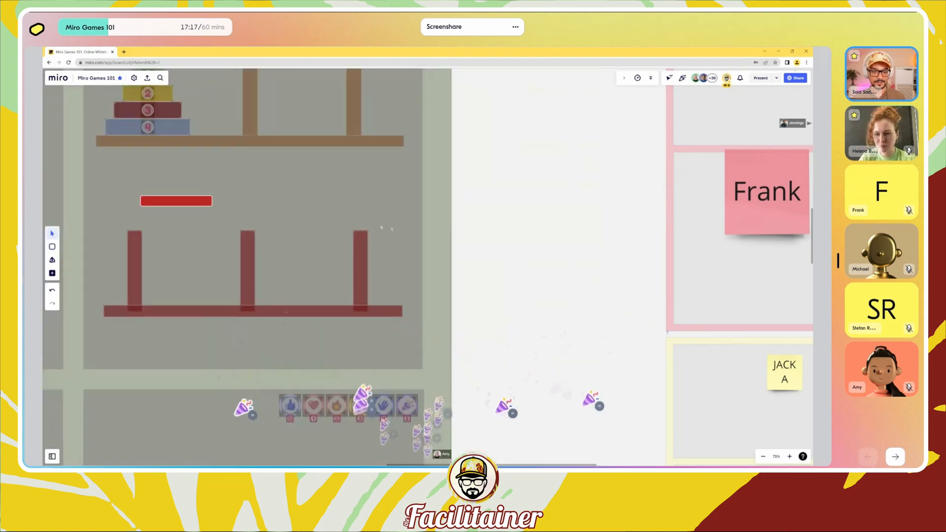
pyautogui.moveTo(319, 212); pyautogui.dragTo(421, 255)
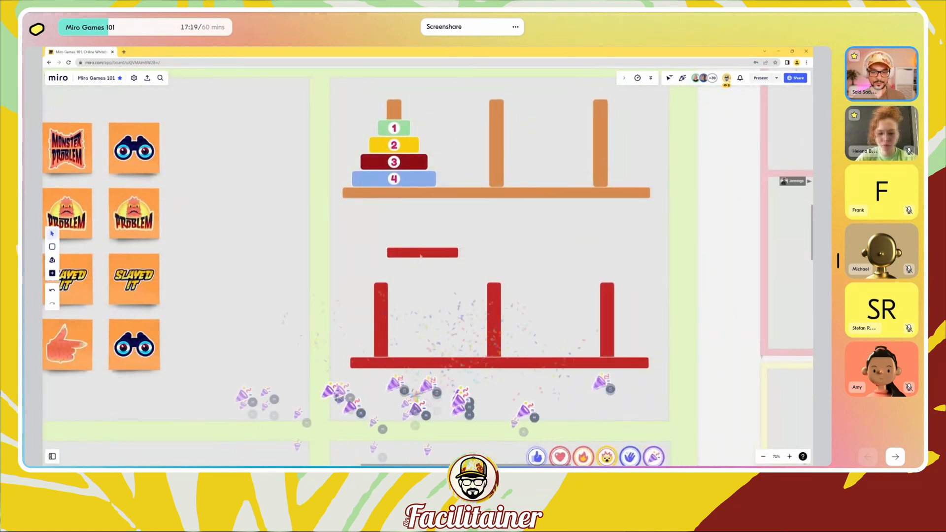
# Step: Change the fill of the new rounded bar from red to turquoise
pyautogui.click(421, 255)
pyautogui.click(415, 220)
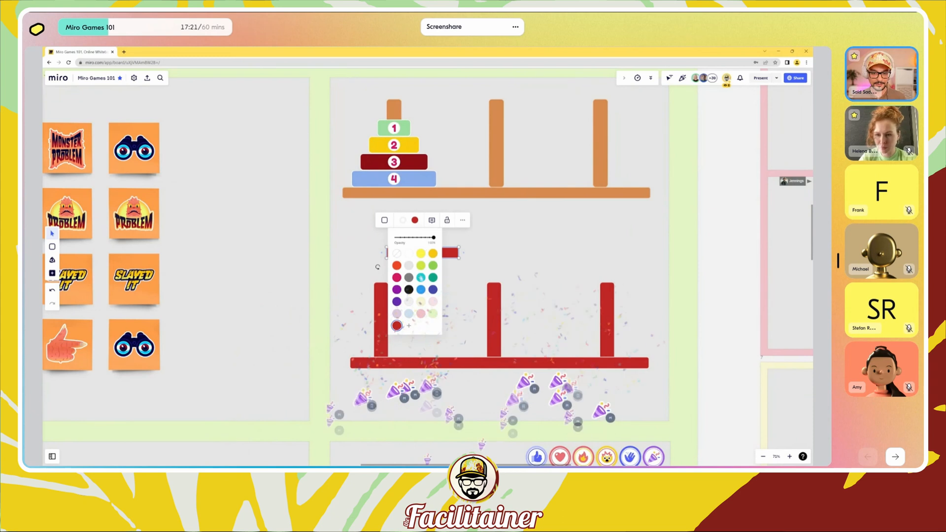
pyautogui.click(420, 277)
pyautogui.click(476, 270)
# Step: Stack three duplicates above the turquoise bar, each narrower than the one below, to form a four-tier pyramid
pyautogui.moveTo(440, 253)
pyautogui.mouseDown()
pyautogui.moveTo(436, 268)
pyautogui.moveTo(436, 247)
pyautogui.moveTo(440, 257)
pyautogui.mouseUp()
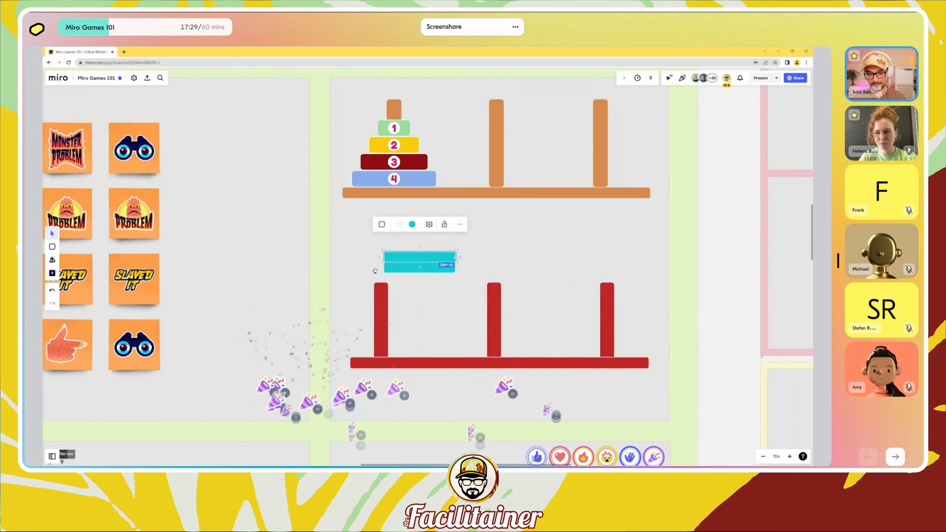
pyautogui.moveTo(377, 271); pyautogui.dragTo(385, 270)
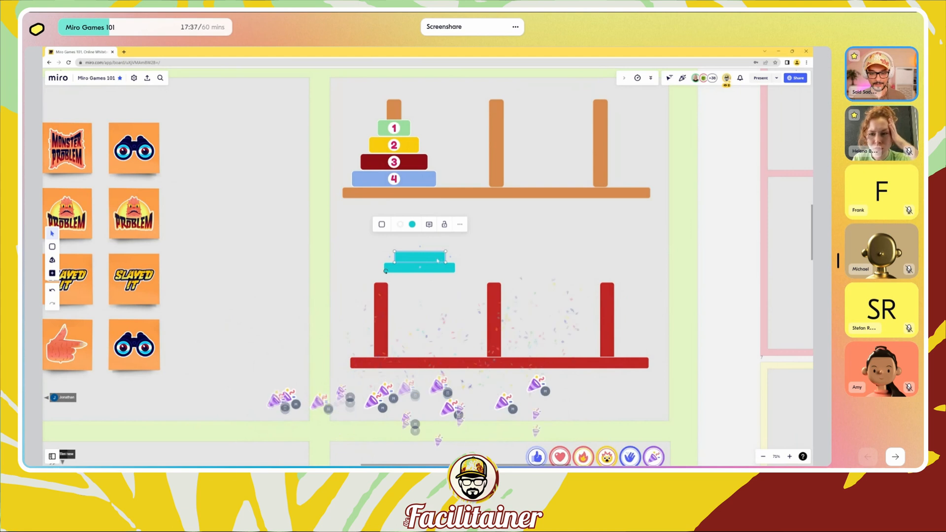
pyautogui.moveTo(438, 260); pyautogui.dragTo(437, 246)
pyautogui.moveTo(385, 260)
pyautogui.mouseDown()
pyautogui.moveTo(432, 235)
pyautogui.moveTo(415, 274)
pyautogui.mouseUp()
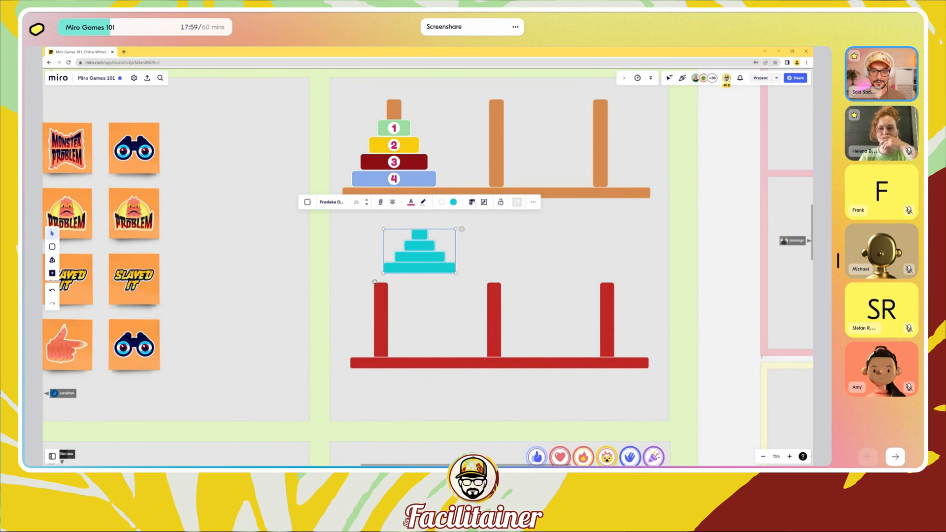
# Step: Align the four turquoise bars on their horizontal centres
pyautogui.click(472, 203)
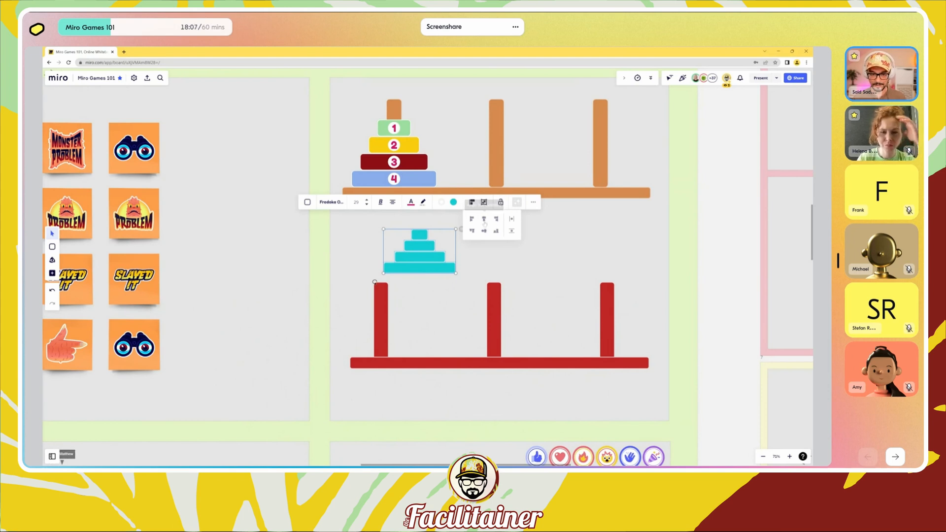
pyautogui.click(484, 224)
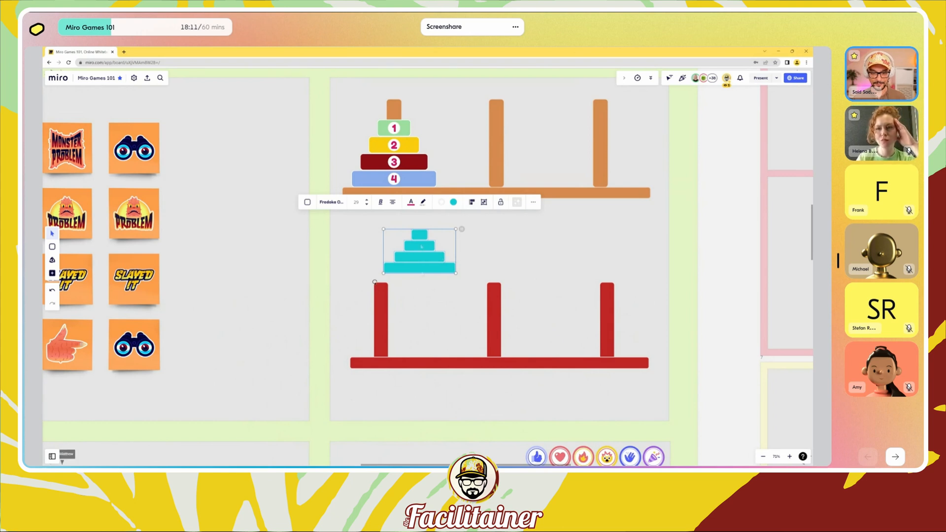
pyautogui.press('Escape')
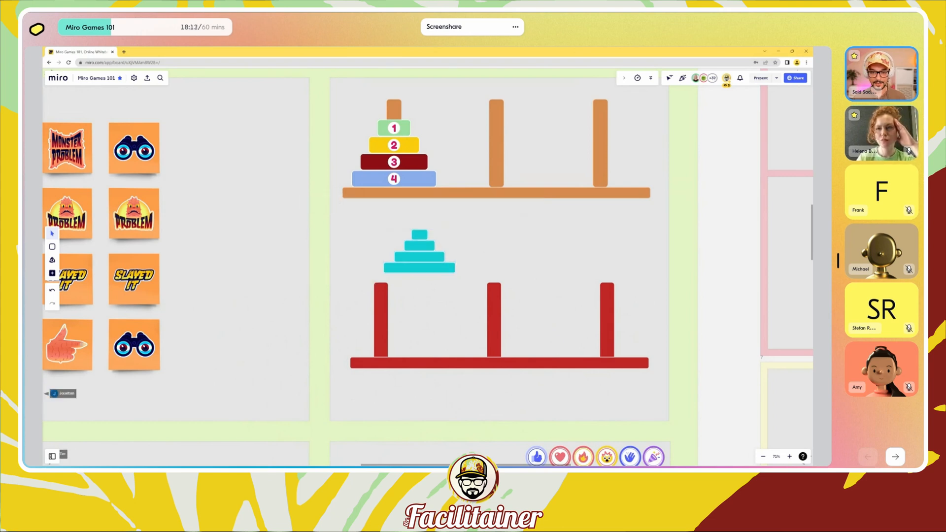
# Step: Recolour the three bars above the widest one, from bottom to top: magenta, lime and dark blue
pyautogui.click(430, 255)
pyautogui.click(412, 224)
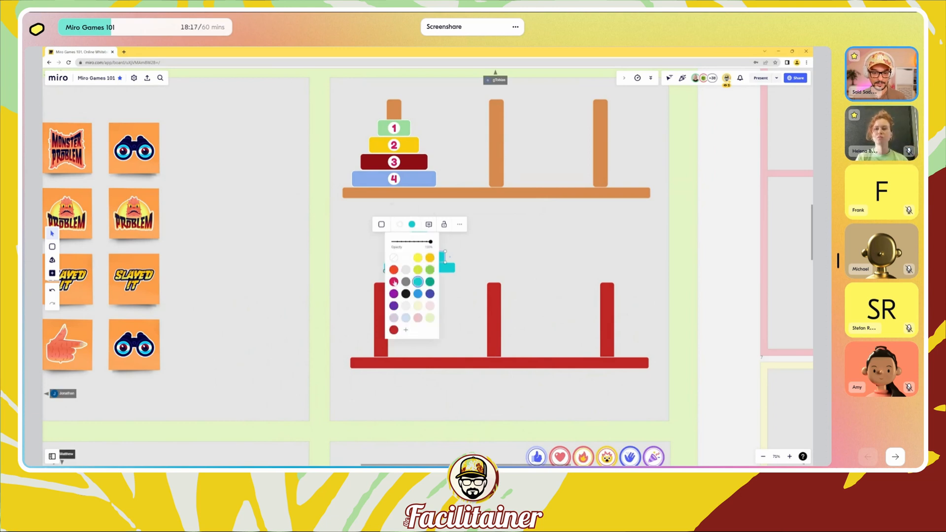
pyautogui.click(394, 281)
pyautogui.click(426, 244)
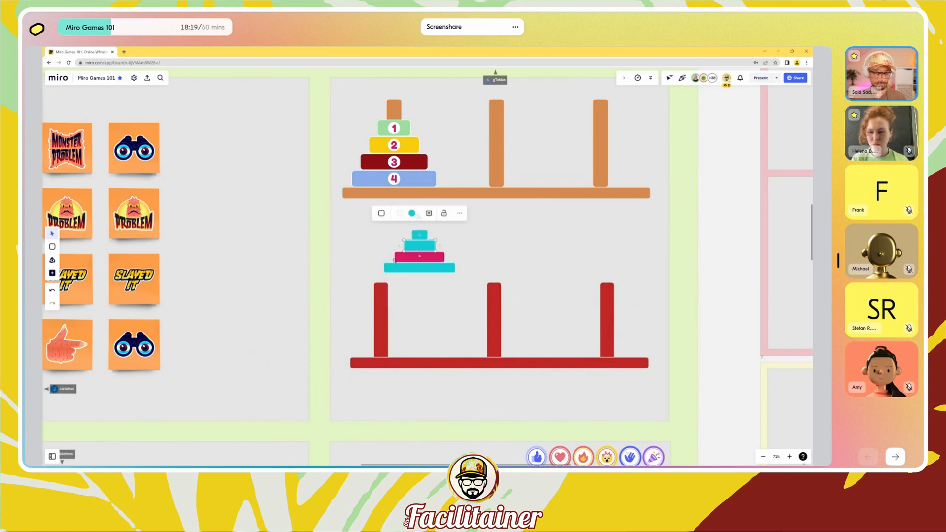
pyautogui.click(412, 212)
pyautogui.click(421, 237)
pyautogui.press('Escape')
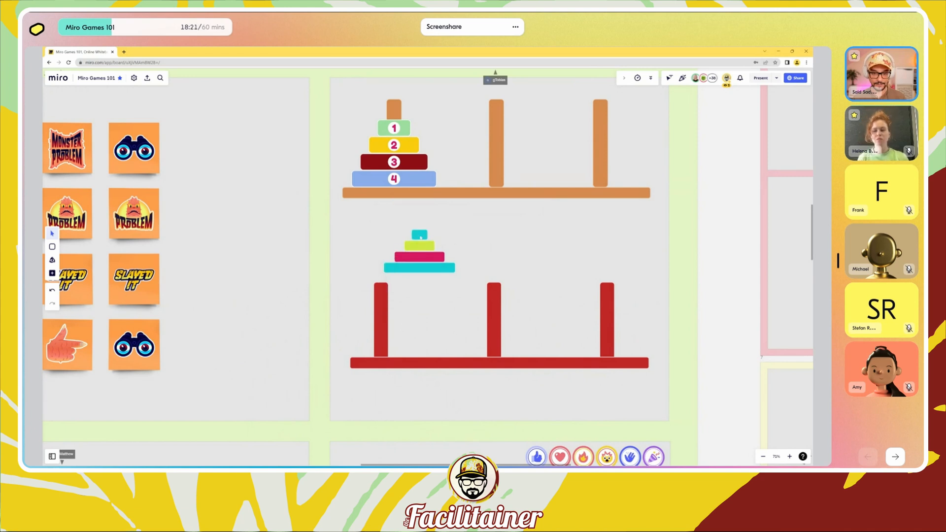
pyautogui.click(420, 235)
pyautogui.click(413, 203)
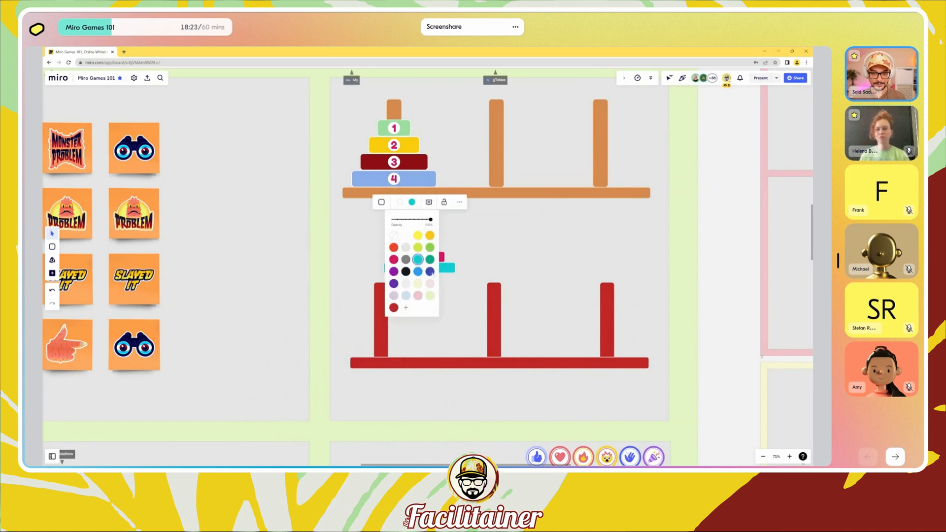
pyautogui.click(429, 272)
pyautogui.moveTo(383, 216)
pyautogui.mouseDown()
pyautogui.moveTo(456, 283)
pyautogui.moveTo(400, 220)
pyautogui.mouseUp()
pyautogui.click(464, 302)
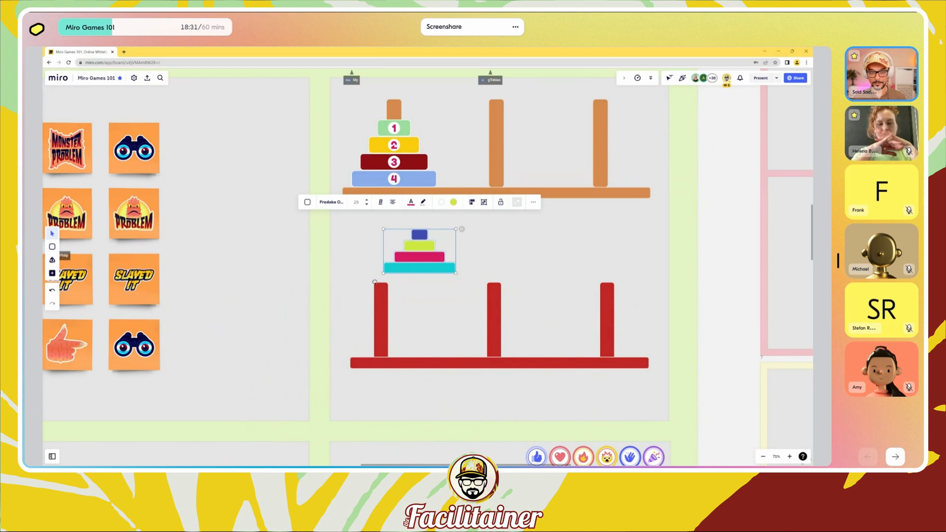
pyautogui.click(495, 245)
pyautogui.press('r')
pyautogui.click(481, 237)
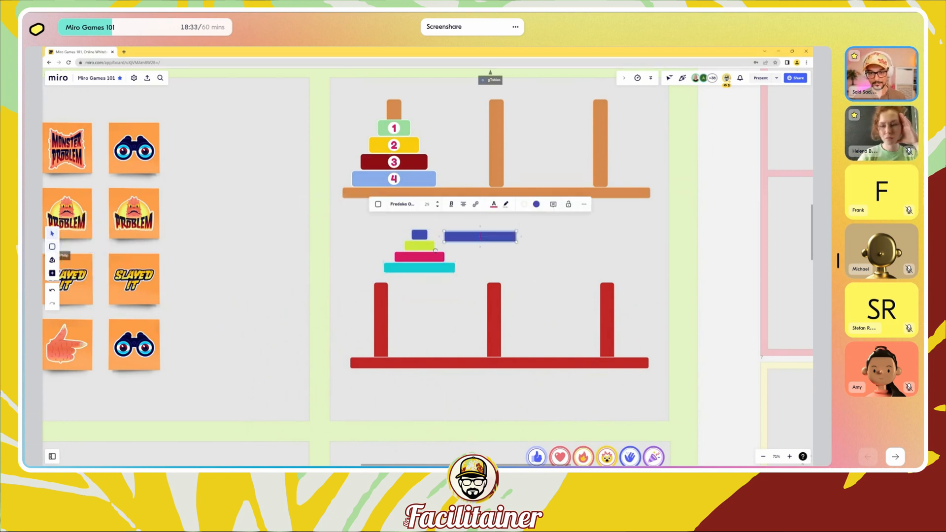
pyautogui.moveTo(538, 227); pyautogui.dragTo(492, 249)
pyautogui.press('Delete')
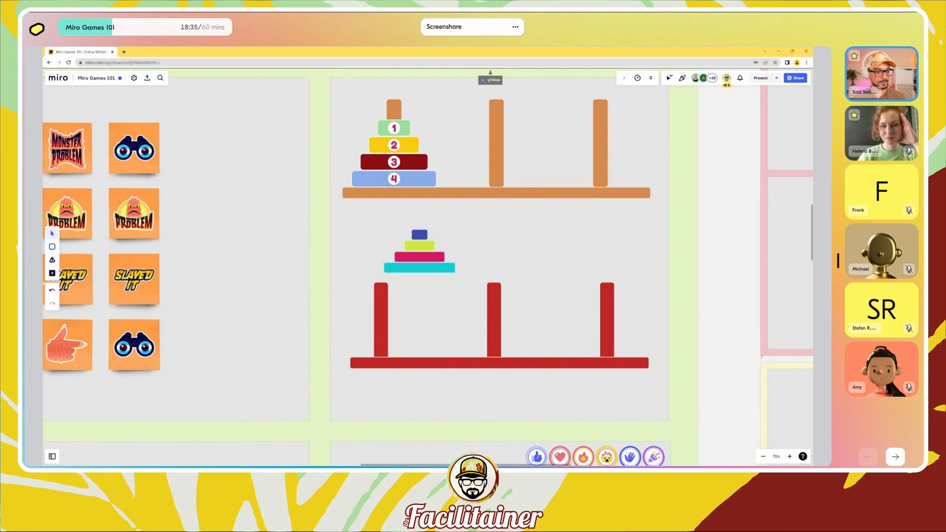
# Step: Add a small circle beside the bar pyramid with a white fill and a grey border
pyautogui.click(53, 246)
pyautogui.click(96, 225)
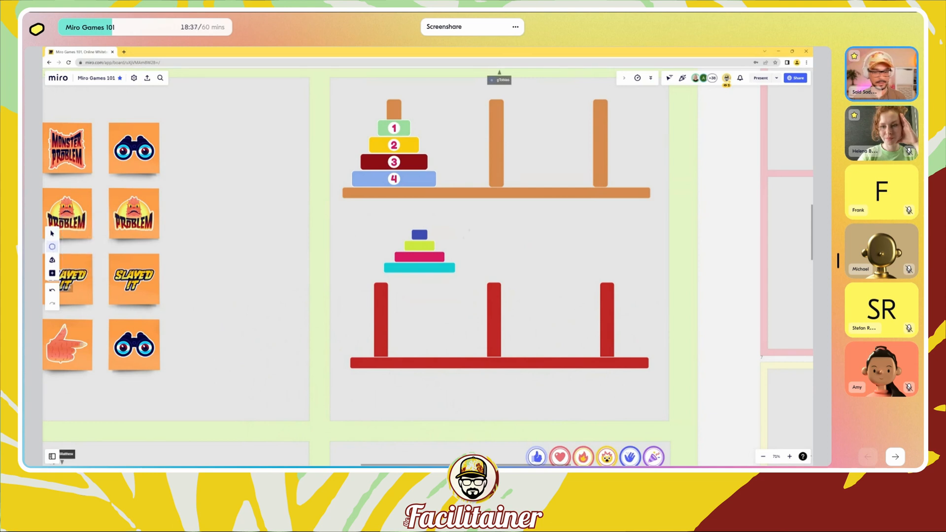
pyautogui.click(469, 230)
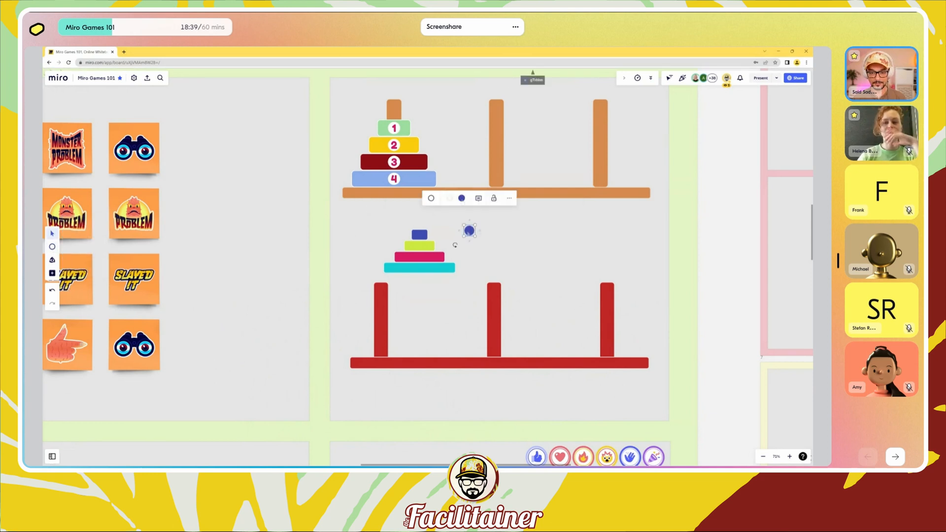
pyautogui.click(461, 198)
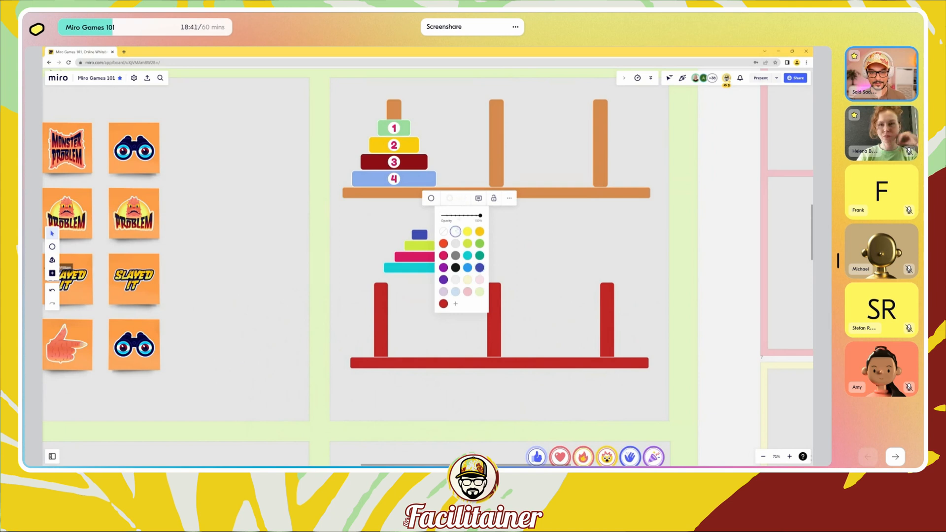
pyautogui.click(449, 198)
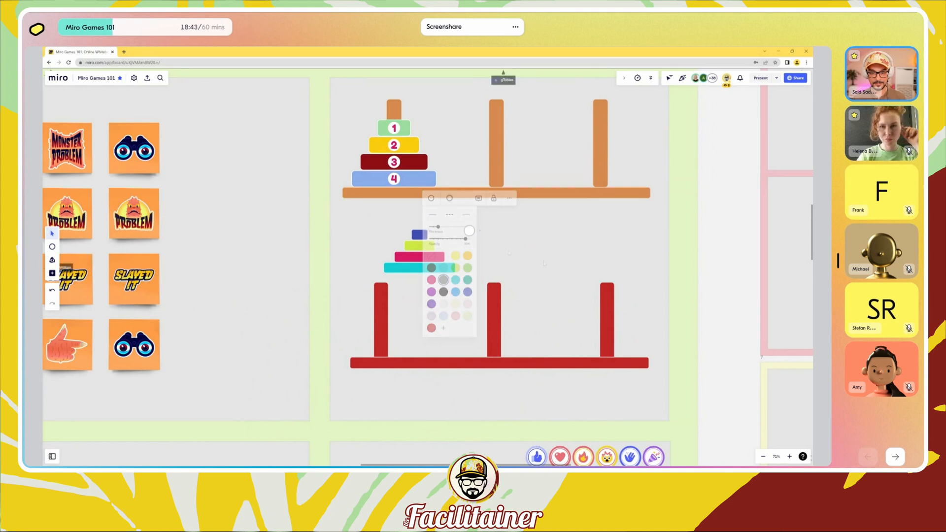
pyautogui.scroll(8, 468, 229)
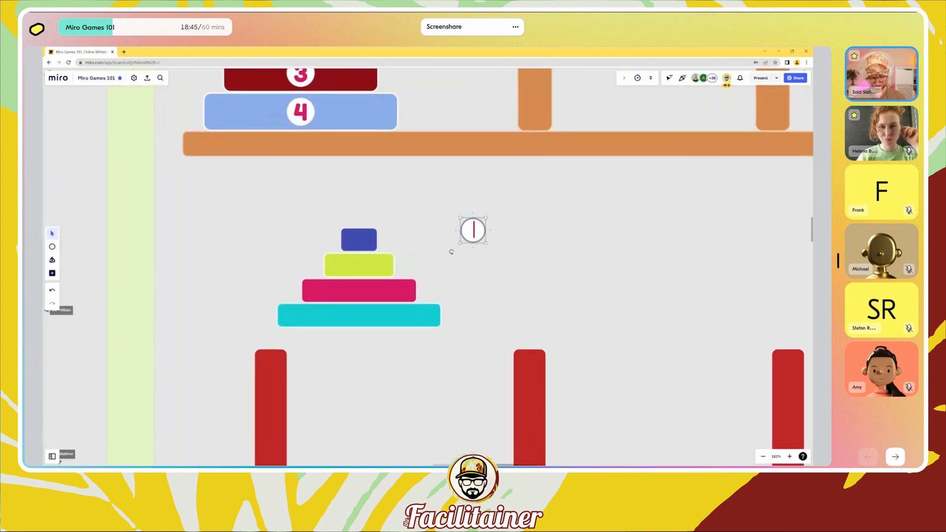
# Step: Place a copy of the circle at the centre of each bar, numbered 1 to 4 from narrowest to widest
pyautogui.moveTo(472, 231); pyautogui.dragTo(360, 316)
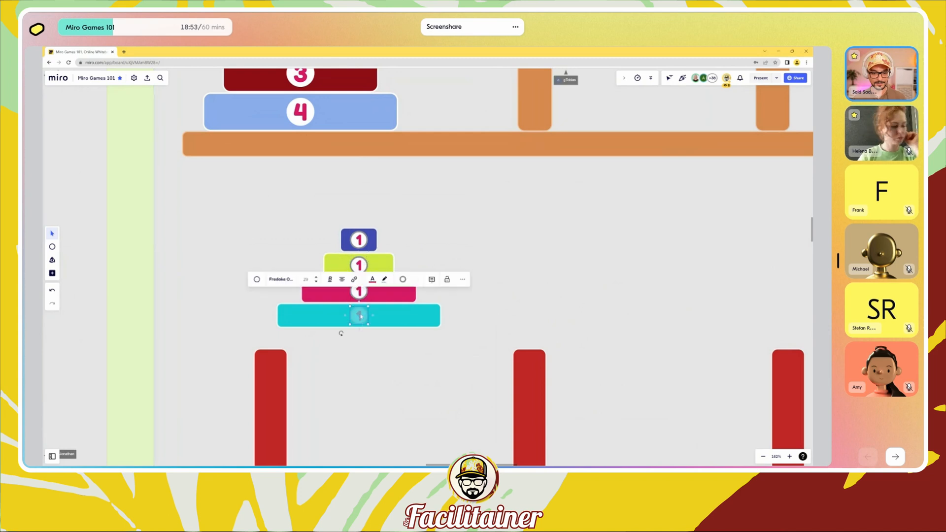
pyautogui.click(359, 266)
pyautogui.write('2')
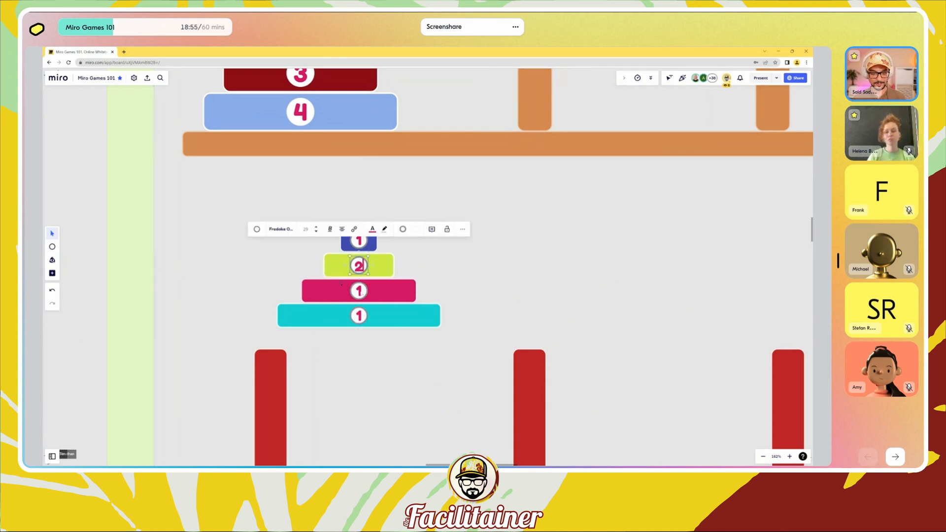
pyautogui.doubleClick(359, 291)
pyautogui.write('3')
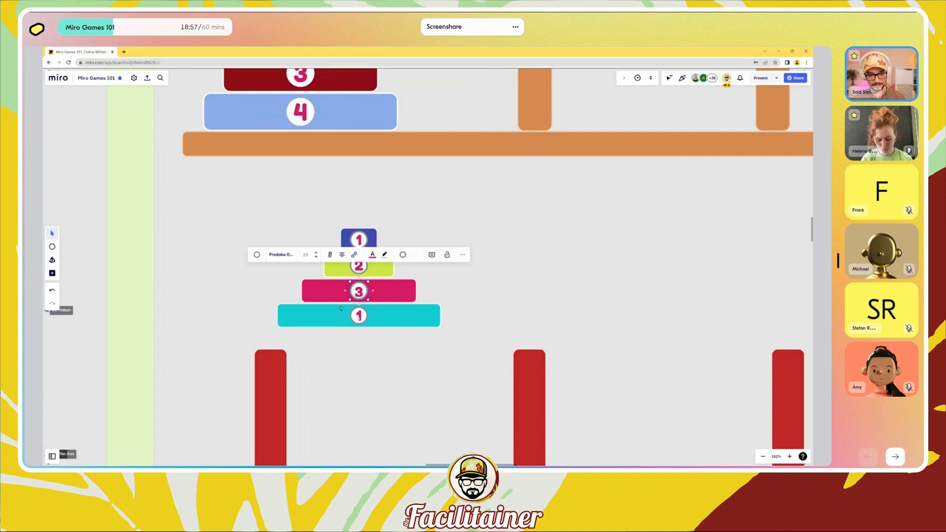
pyautogui.doubleClick(358, 315)
pyautogui.write('4')
# Step: Group each numbered circle with the bar it sits on
pyautogui.click(306, 240)
pyautogui.moveTo(305, 240); pyautogui.dragTo(363, 242)
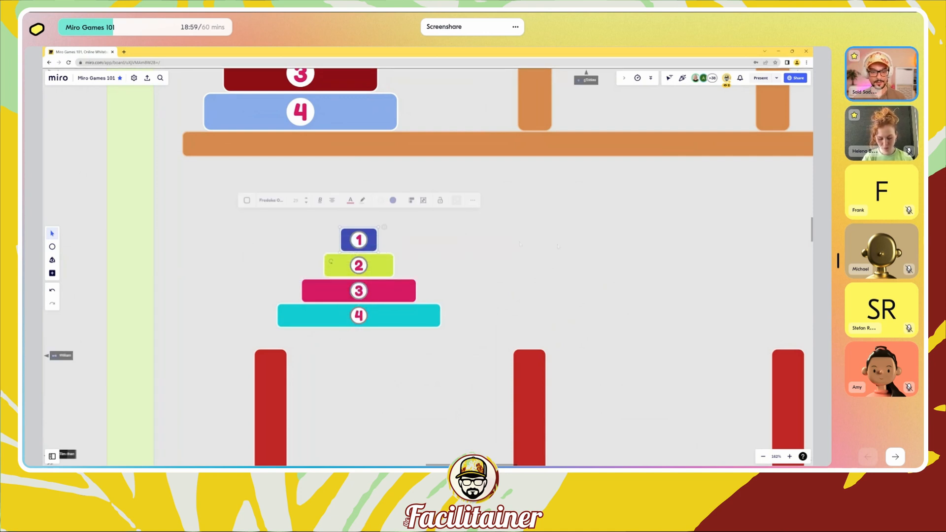
pyautogui.moveTo(557, 241); pyautogui.dragTo(308, 242)
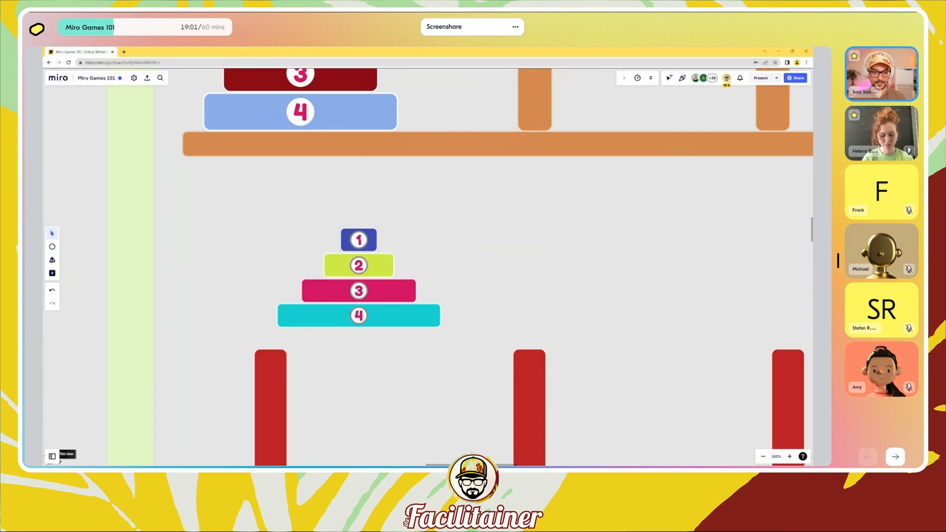
pyautogui.moveTo(374, 237); pyautogui.dragTo(486, 214)
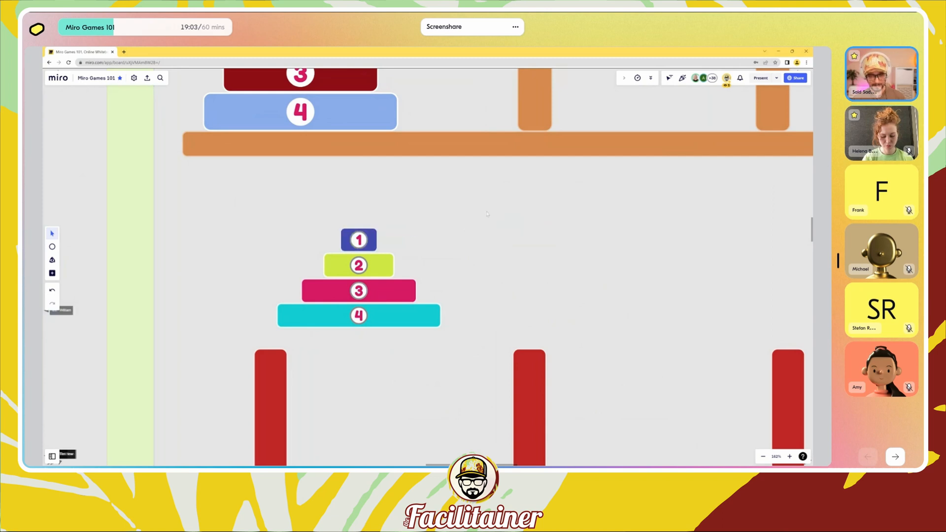
pyautogui.moveTo(404, 237); pyautogui.dragTo(378, 240)
pyautogui.moveTo(460, 233); pyautogui.dragTo(289, 247)
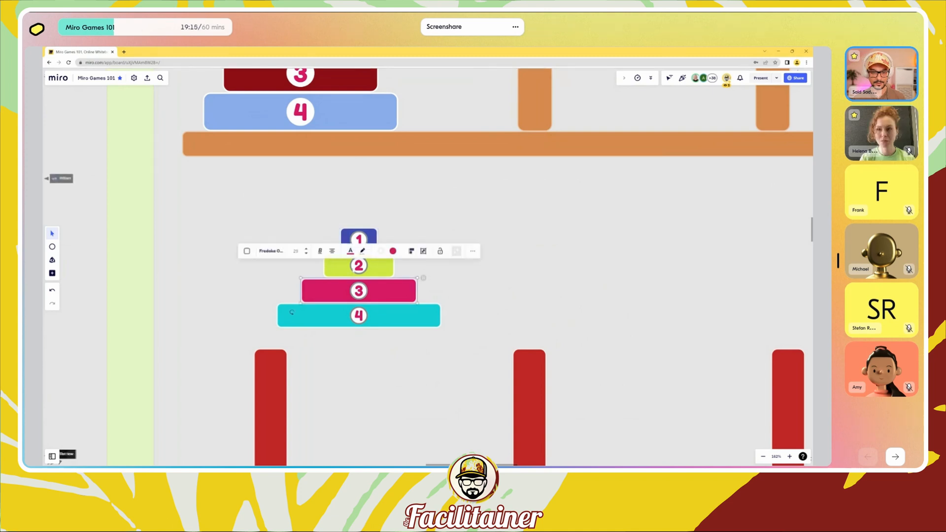
pyautogui.click(292, 312)
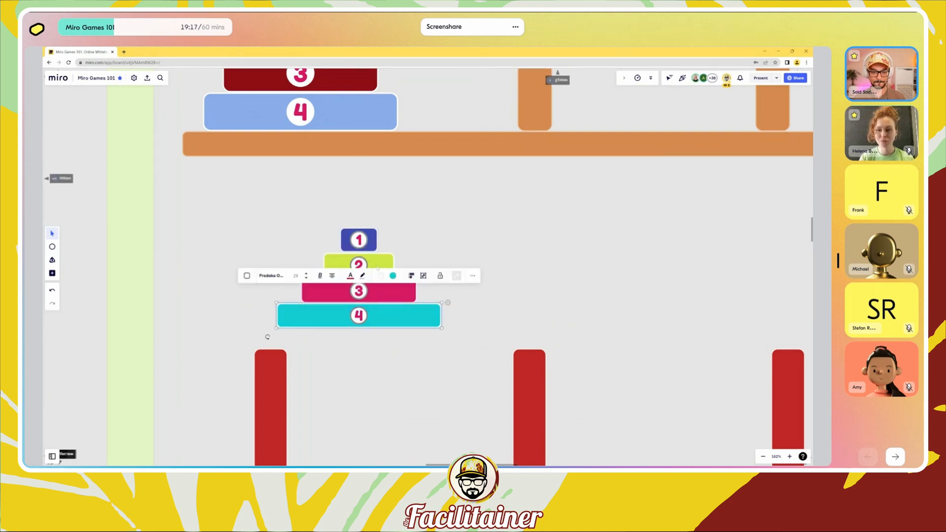
pyautogui.click(425, 277)
# Step: Move the four numbered bars together onto the red rack's first post, resting on the base bar
pyautogui.scroll(-3, 555, 238)
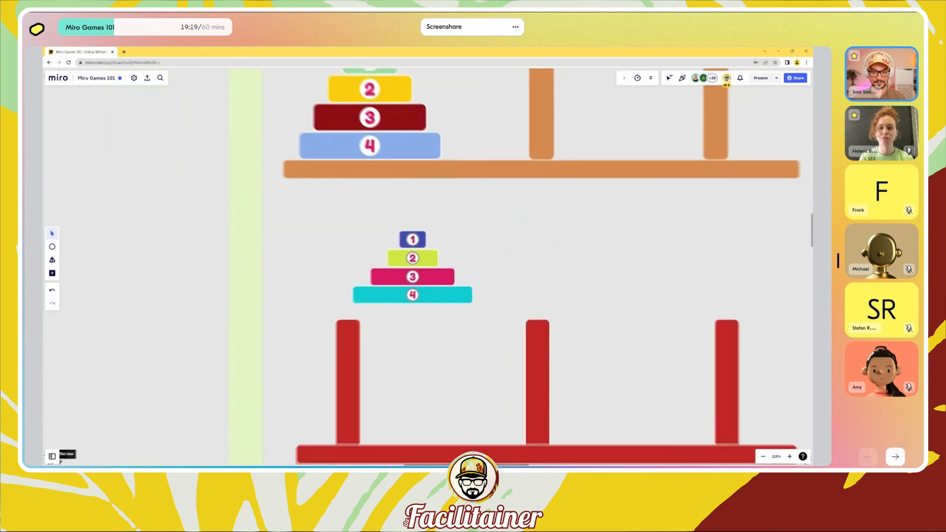
pyautogui.moveTo(486, 226); pyautogui.dragTo(352, 304)
pyautogui.moveTo(413, 289); pyautogui.dragTo(351, 427)
pyautogui.click(457, 356)
pyautogui.scroll(-5, 457, 345)
pyautogui.scroll(-2, 438, 417)
# Step: Widen the red base bar at both ends and shorten the three red posts from the top
pyautogui.click(449, 412)
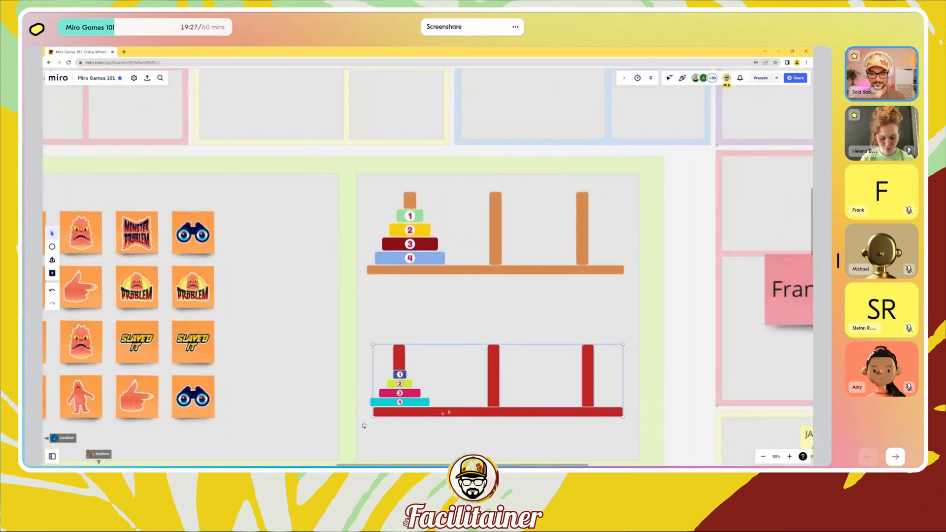
pyautogui.click(468, 412)
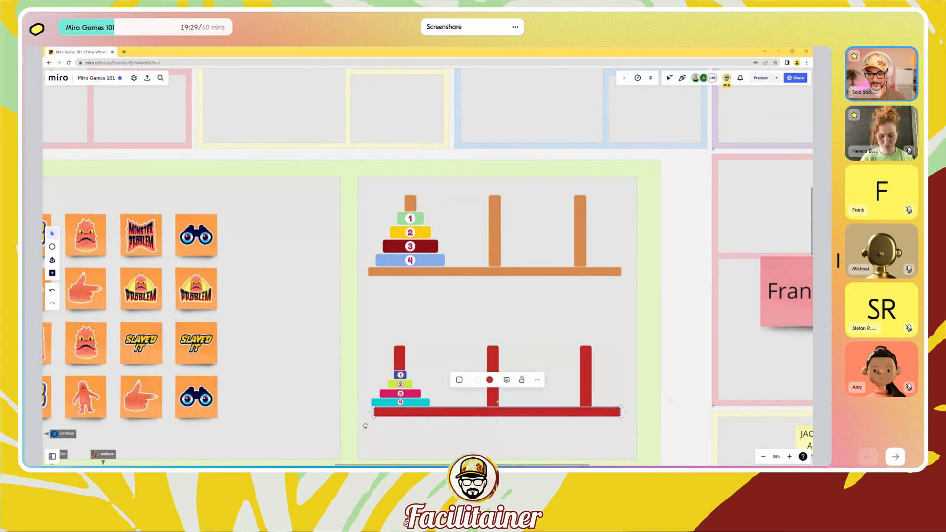
pyautogui.moveTo(617, 412); pyautogui.dragTo(632, 411)
pyautogui.hotkey('ctrl', 'z')
pyautogui.click(618, 412)
pyautogui.moveTo(365, 338); pyautogui.dragTo(606, 364)
pyautogui.moveTo(510, 346); pyautogui.dragTo(496, 376)
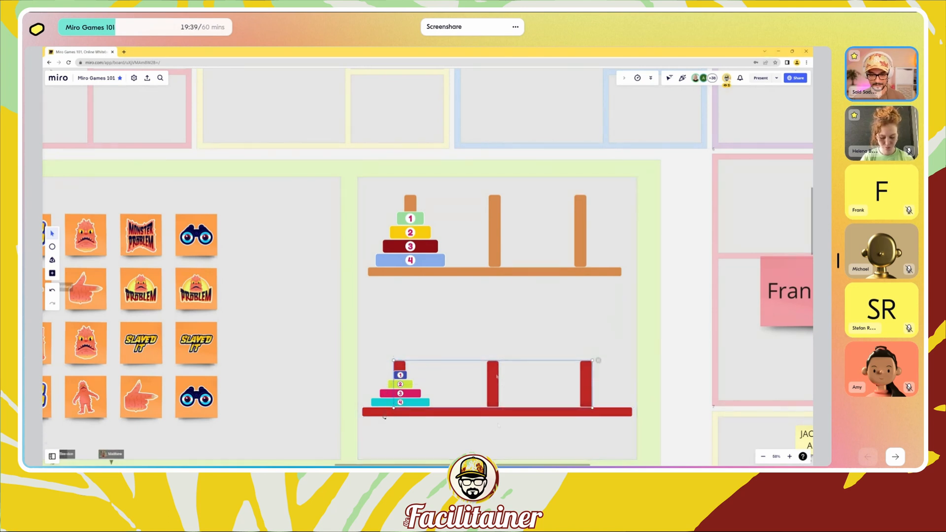
# Step: Look over the neighbouring participants' frames and the rack pieces placed around the board
pyautogui.click(476, 420)
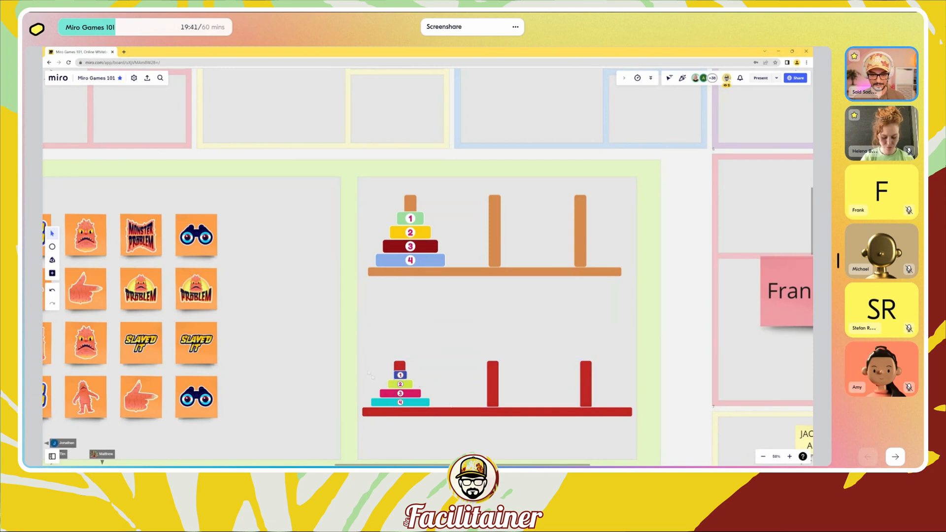
pyautogui.click(482, 415)
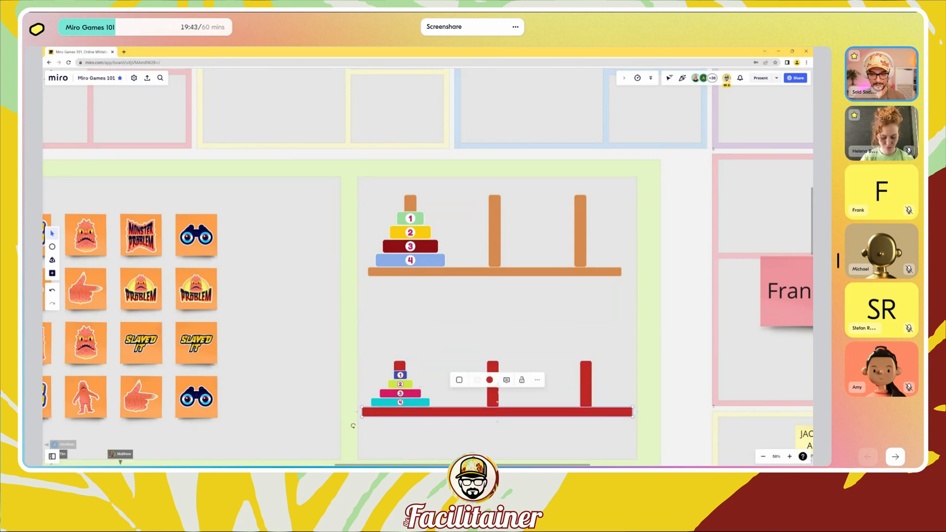
pyautogui.click(352, 426)
pyautogui.scroll(-10, 436, 325)
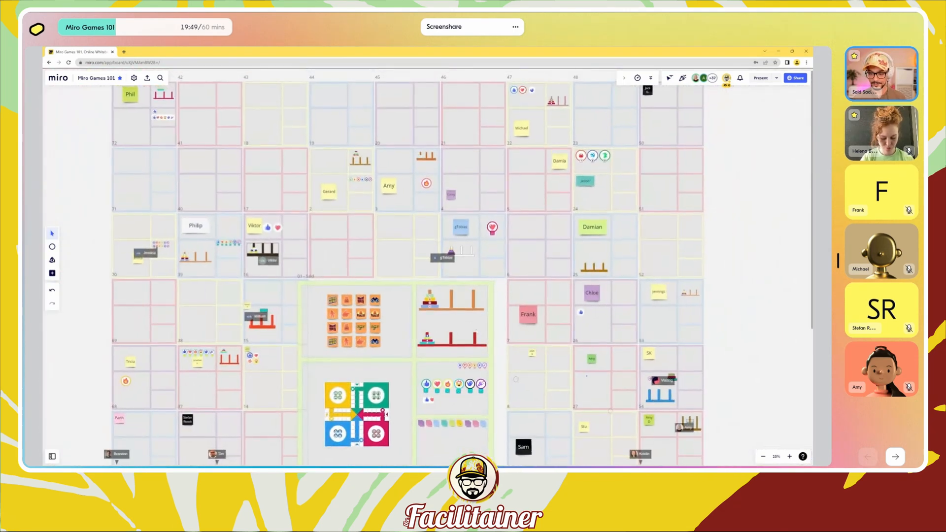
pyautogui.moveTo(480, 331); pyautogui.dragTo(550, 220)
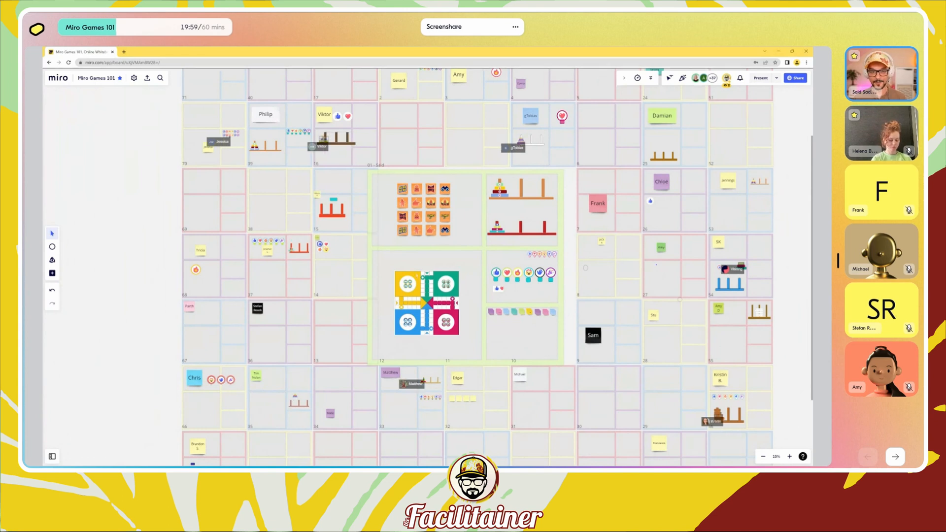
pyautogui.scroll(8, 524, 221)
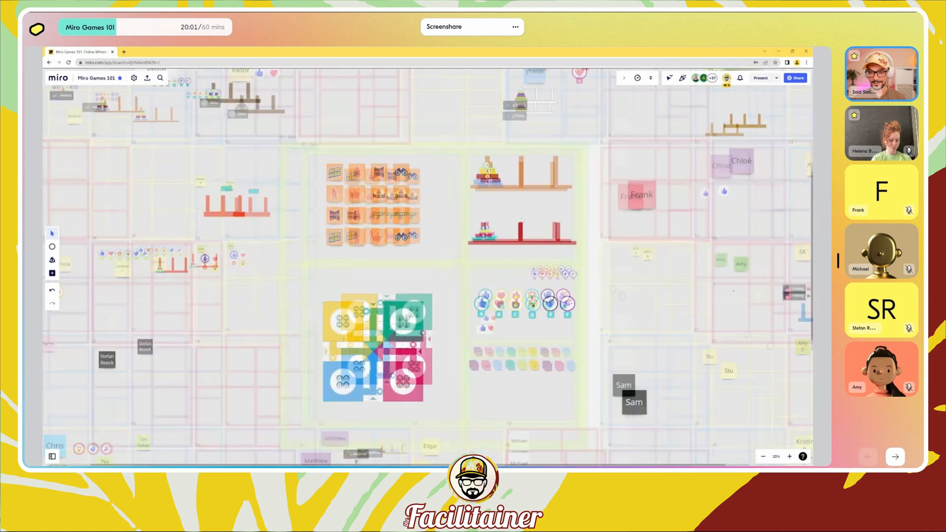
pyautogui.moveTo(524, 221); pyautogui.dragTo(440, 355)
pyautogui.moveTo(408, 235); pyautogui.dragTo(347, 287)
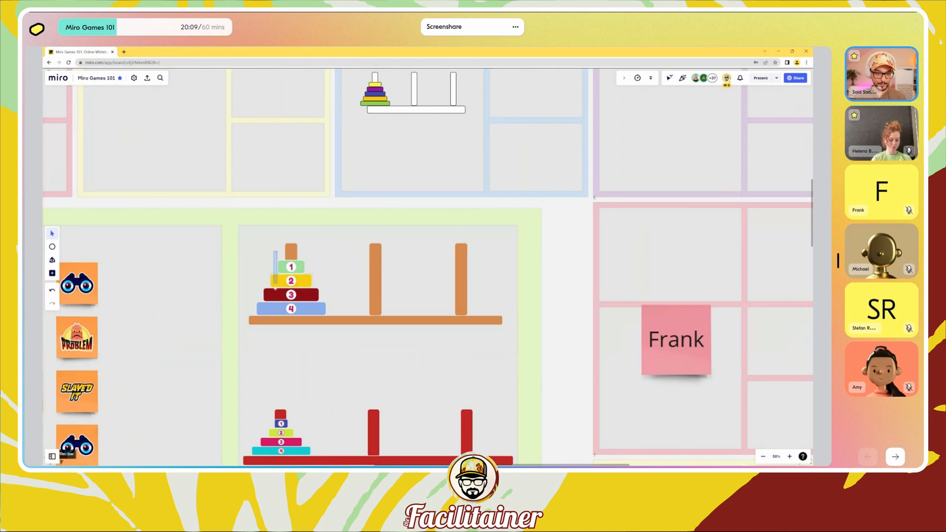
# Step: On the orange rack, stack bars 3, 2 and 1 on the middle post and move bar 4 to the third post
pyautogui.moveTo(275, 308); pyautogui.dragTo(275, 308)
pyautogui.click(364, 284)
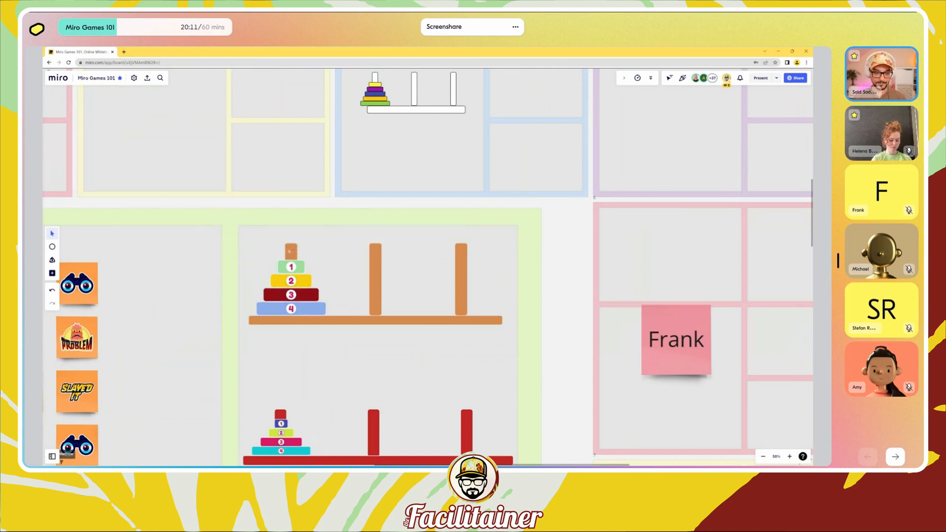
pyautogui.moveTo(267, 251); pyautogui.dragTo(268, 309)
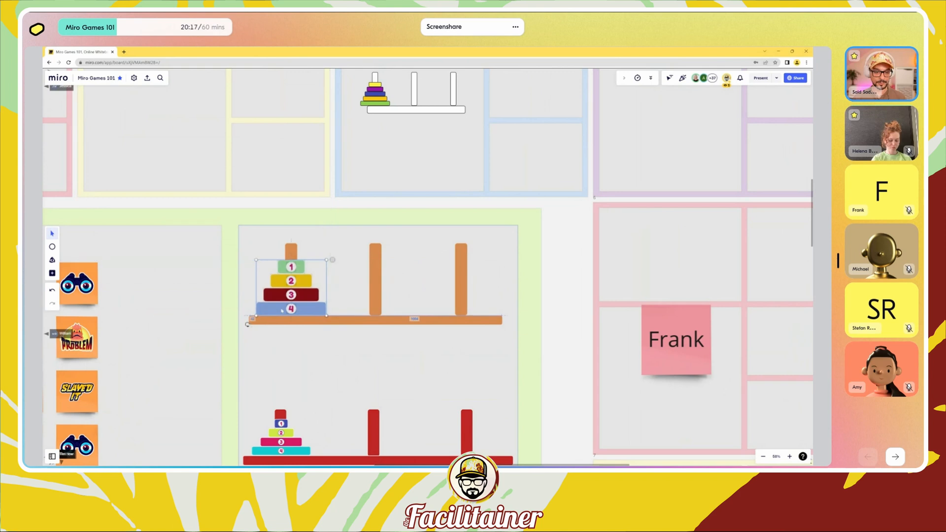
pyautogui.click(300, 364)
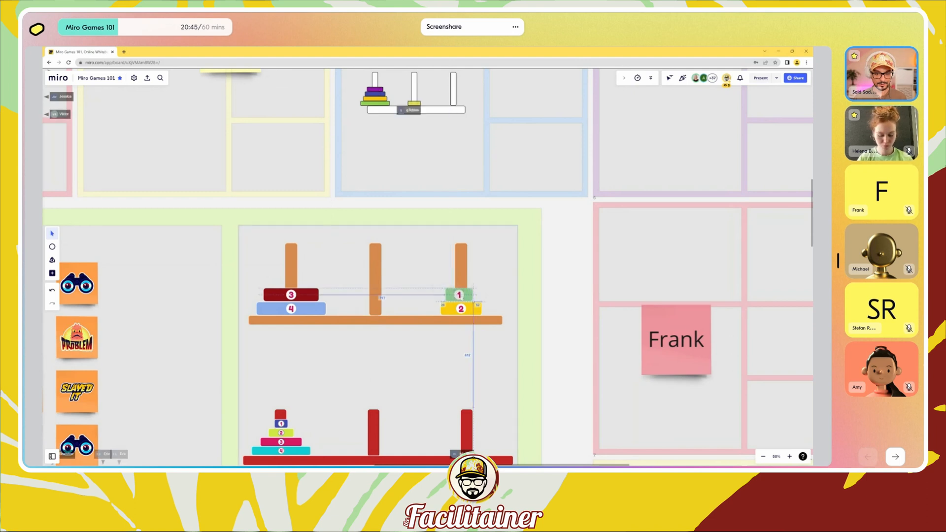
pyautogui.moveTo(397, 305); pyautogui.dragTo(400, 306)
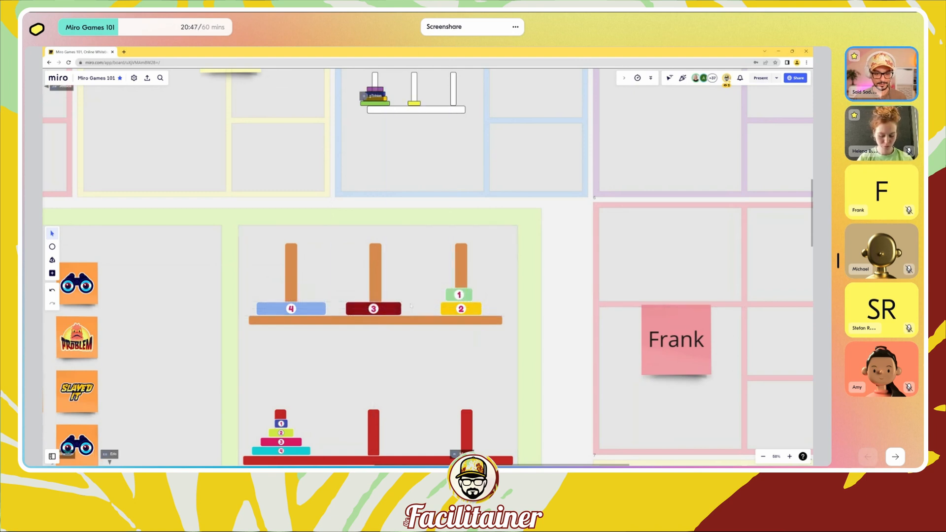
pyautogui.moveTo(470, 299); pyautogui.dragTo(394, 300)
pyautogui.moveTo(297, 296); pyautogui.dragTo(472, 307)
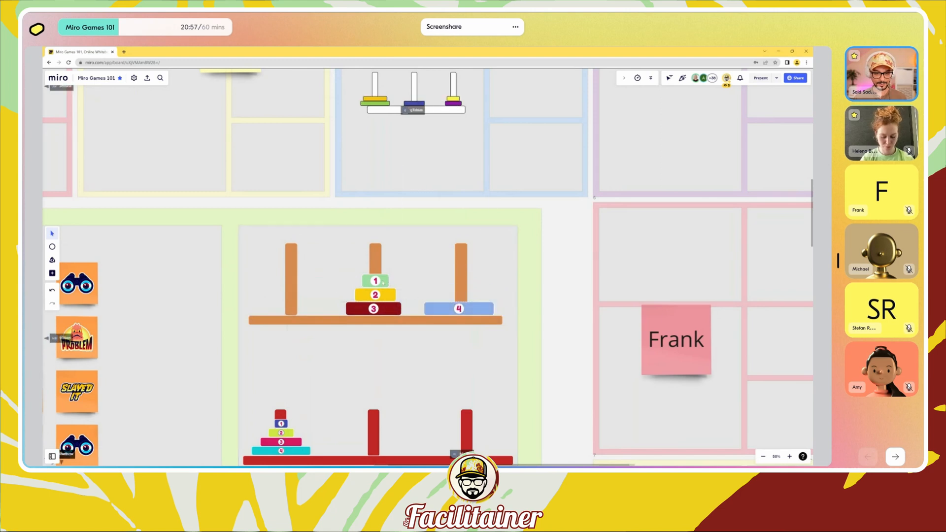
# Step: Complete the orange tower on the third post by moving bars 3, 2 and 1 onto bar 4, one bar at a time
pyautogui.moveTo(391, 282); pyautogui.dragTo(459, 295)
pyautogui.moveTo(384, 295); pyautogui.dragTo(296, 305)
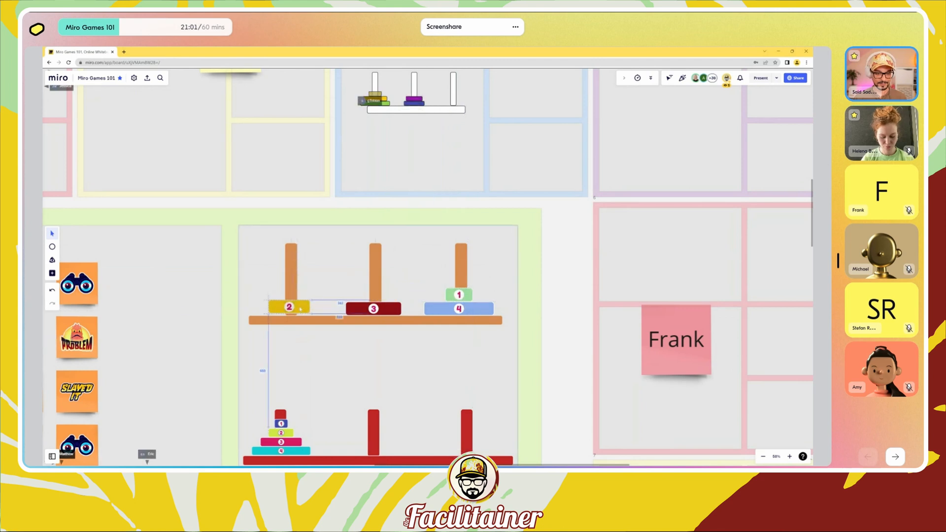
pyautogui.moveTo(459, 294); pyautogui.dragTo(291, 295)
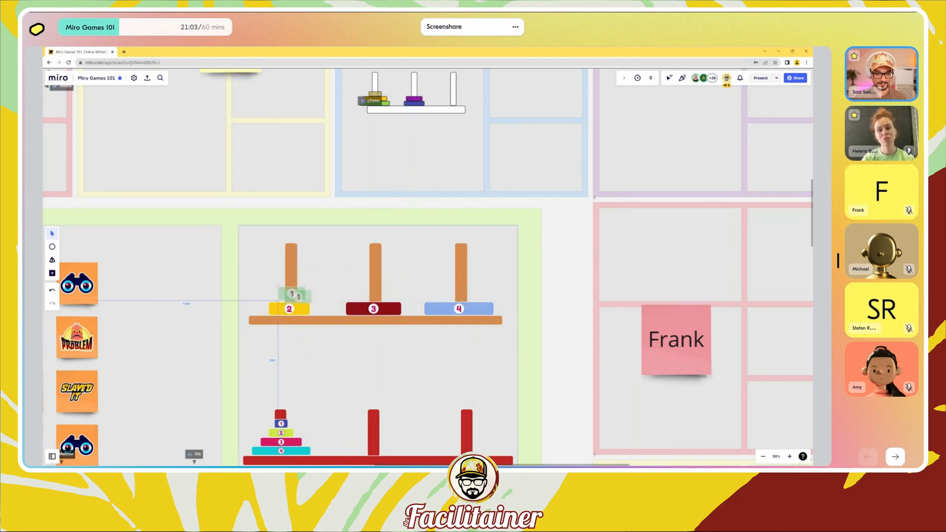
pyautogui.moveTo(373, 308); pyautogui.dragTo(460, 295)
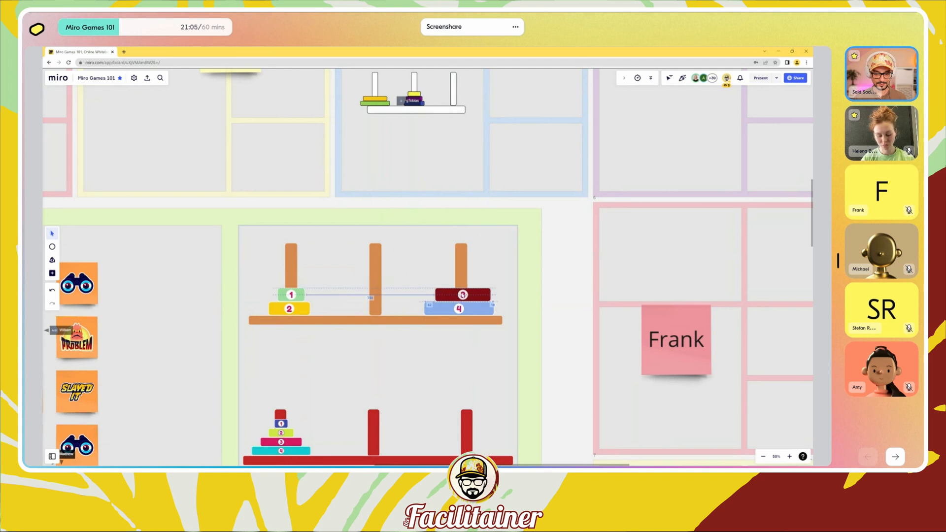
pyautogui.moveTo(290, 295); pyautogui.dragTo(374, 308)
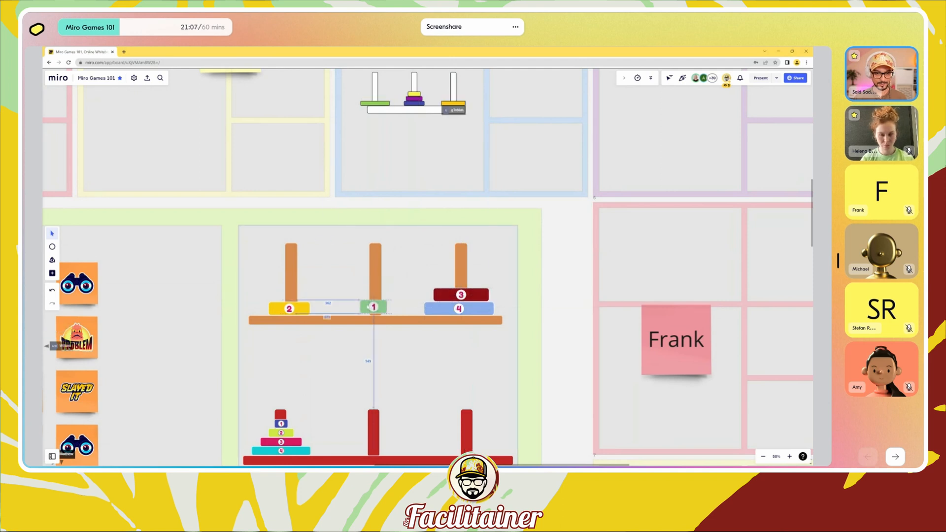
pyautogui.moveTo(279, 311); pyautogui.dragTo(460, 282)
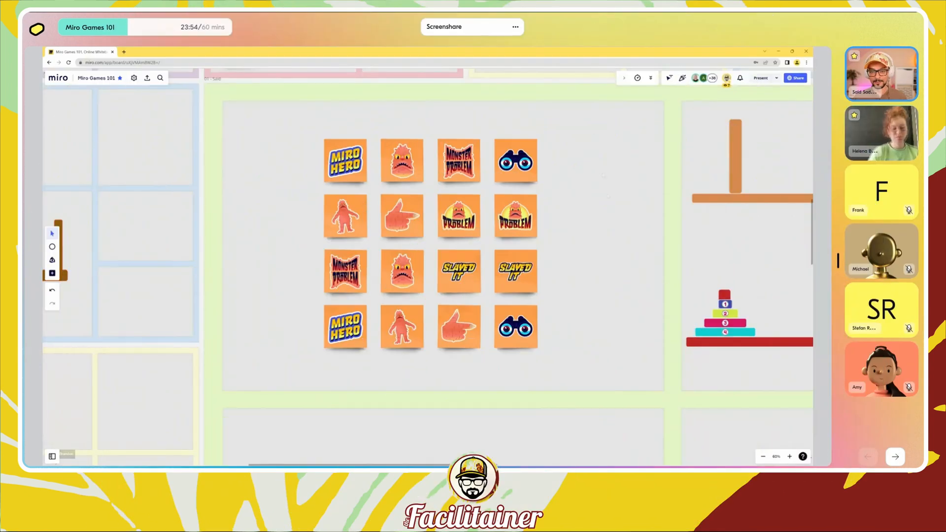
# Step: Move the sixteen orange sticker cards together to the upper-left corner of their frame and shrink them to a small block
pyautogui.moveTo(591, 126); pyautogui.dragTo(311, 374)
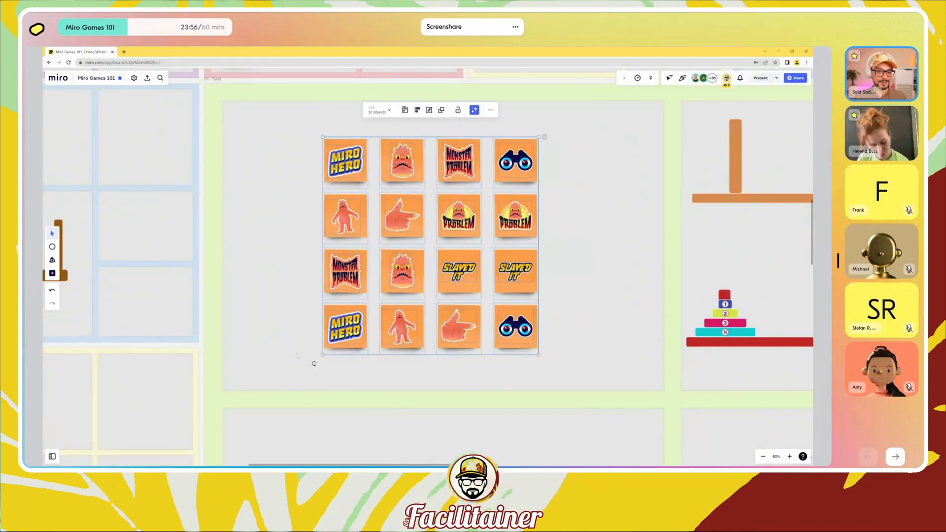
pyautogui.click(296, 212)
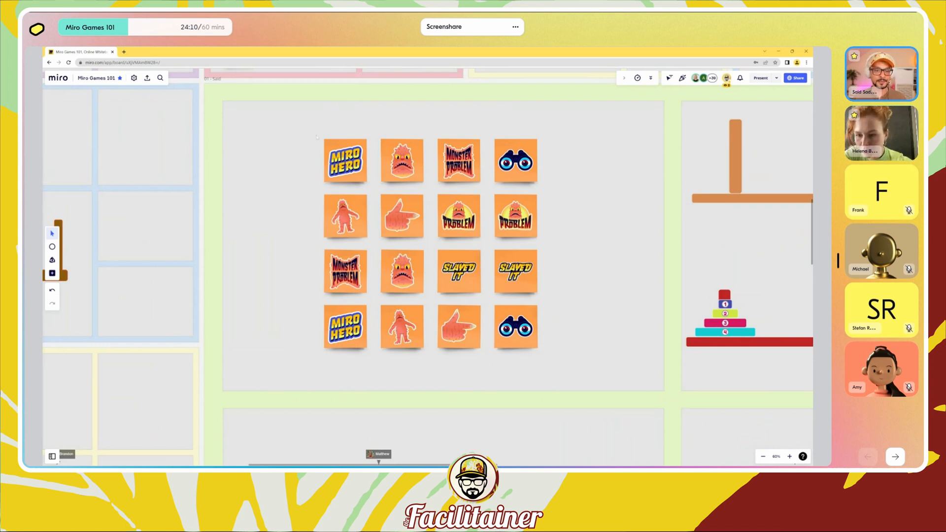
pyautogui.moveTo(305, 127); pyautogui.dragTo(560, 363)
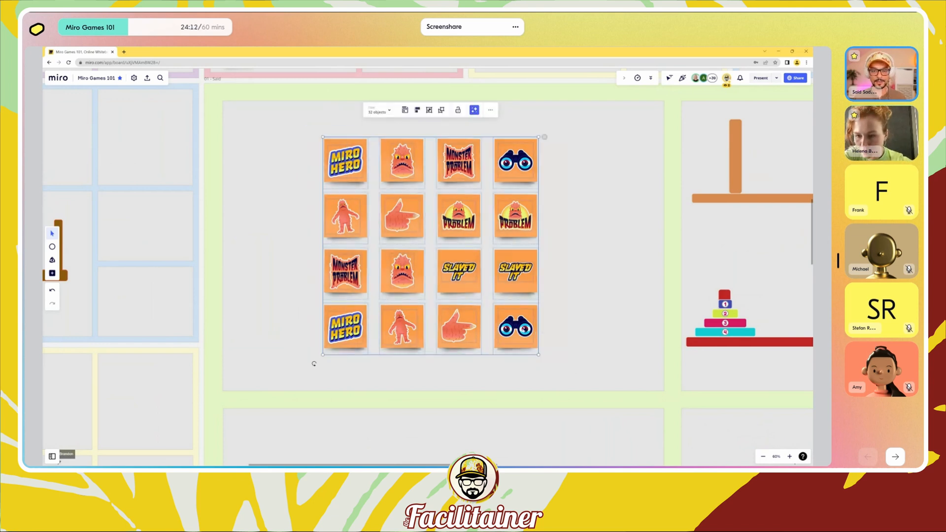
pyautogui.moveTo(523, 329); pyautogui.dragTo(303, 181)
pyautogui.click(490, 296)
pyautogui.scroll(-5, 461, 232)
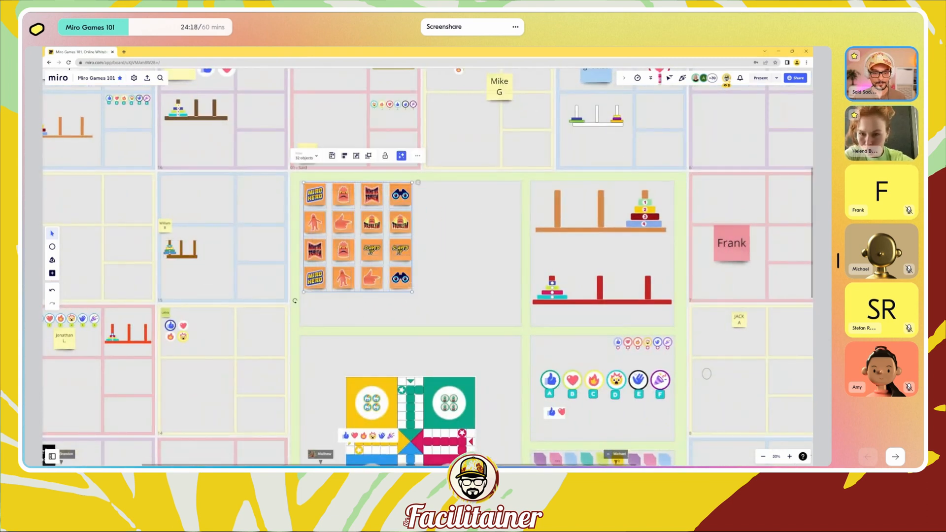
pyautogui.moveTo(412, 292); pyautogui.dragTo(339, 206)
pyautogui.scroll(3, 344, 212)
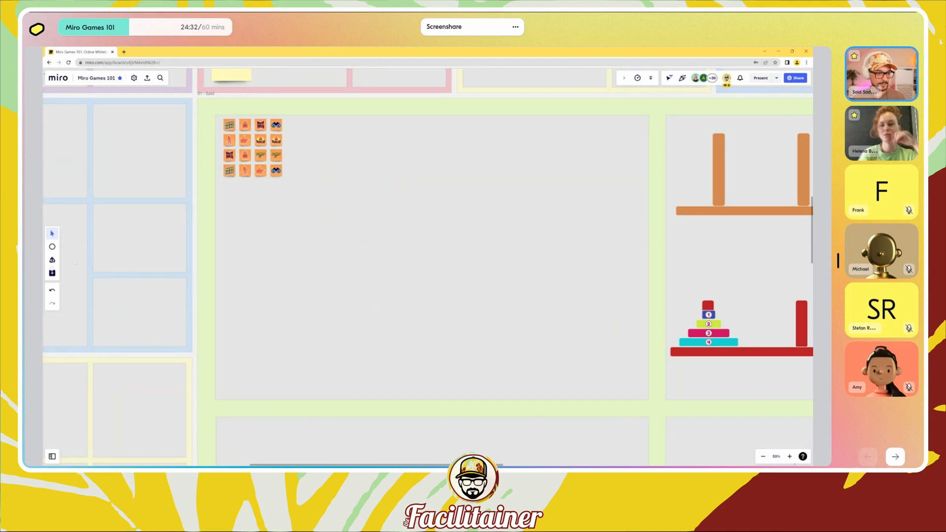
# Step: Add the Sticky note tool from the apps list to the creation toolbar
pyautogui.click(53, 273)
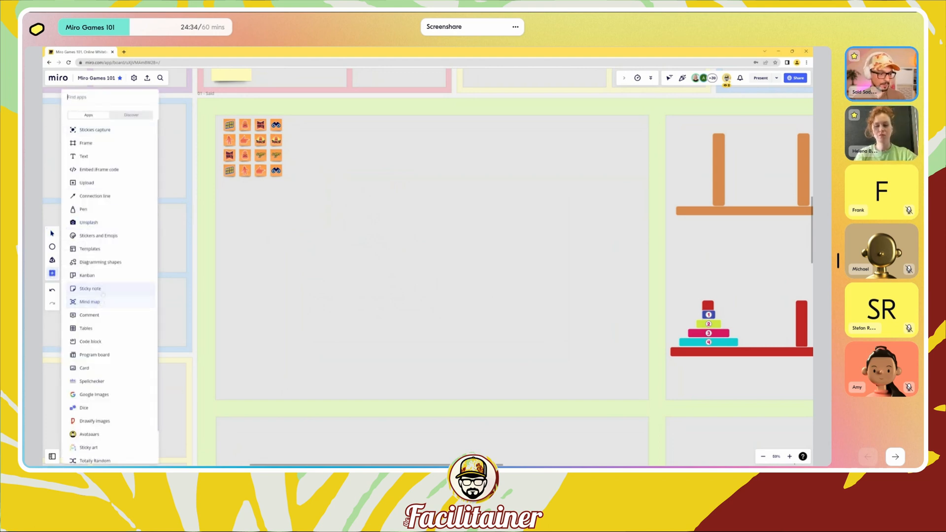
pyautogui.moveTo(102, 293); pyautogui.dragTo(51, 260)
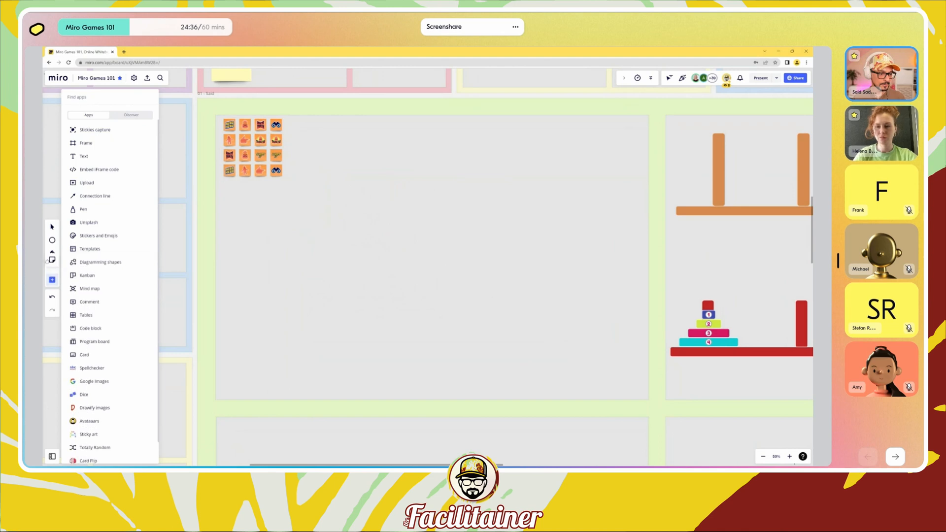
pyautogui.click(52, 266)
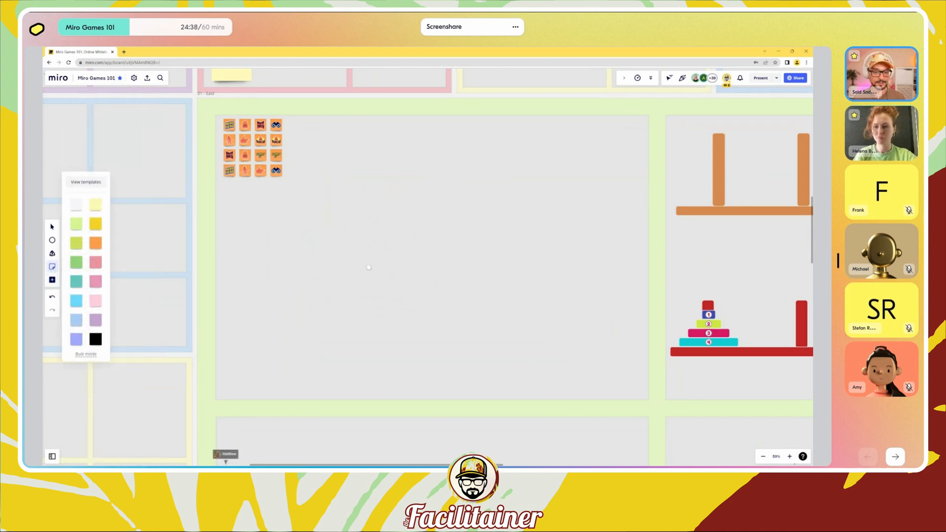
pyautogui.press('Escape')
# Step: Place one light yellow sticky note in the empty frame area, below and to the right of the small sticker cards
pyautogui.press('n')
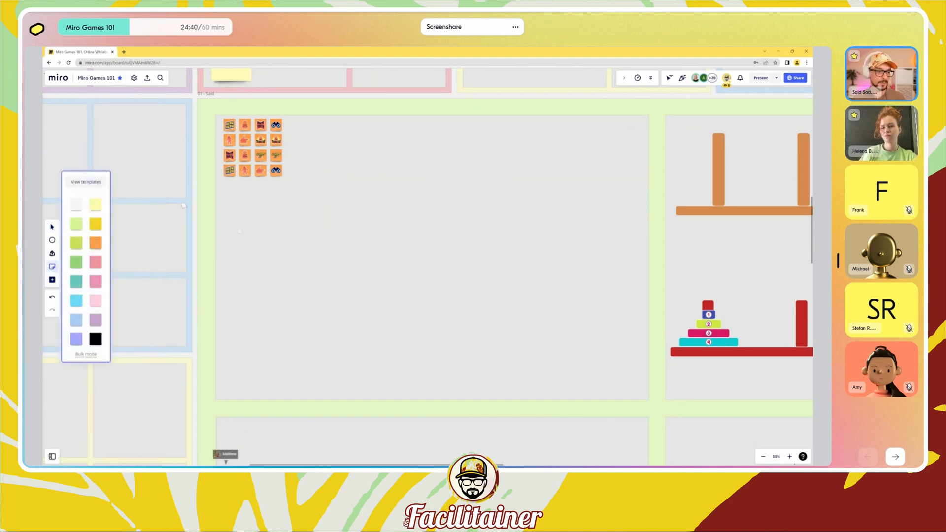
pyautogui.click(407, 254)
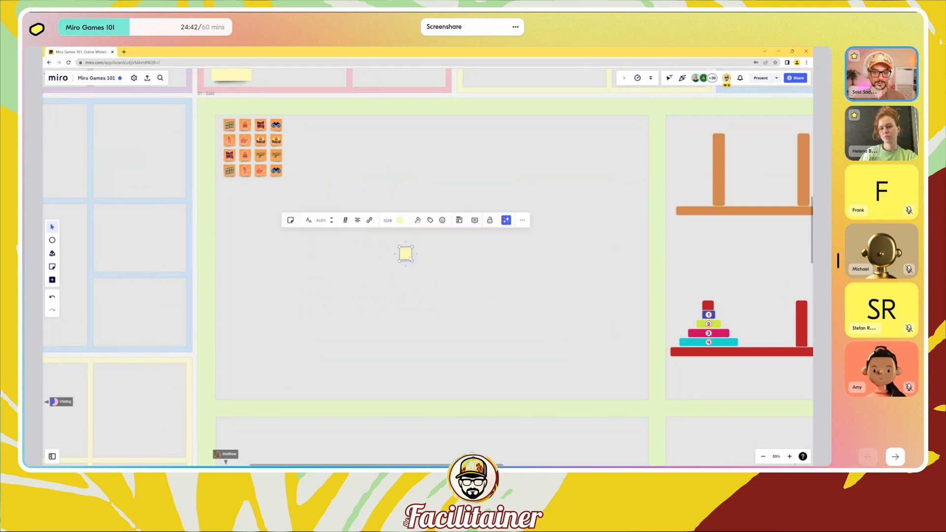
pyautogui.moveTo(407, 255); pyautogui.dragTo(375, 196)
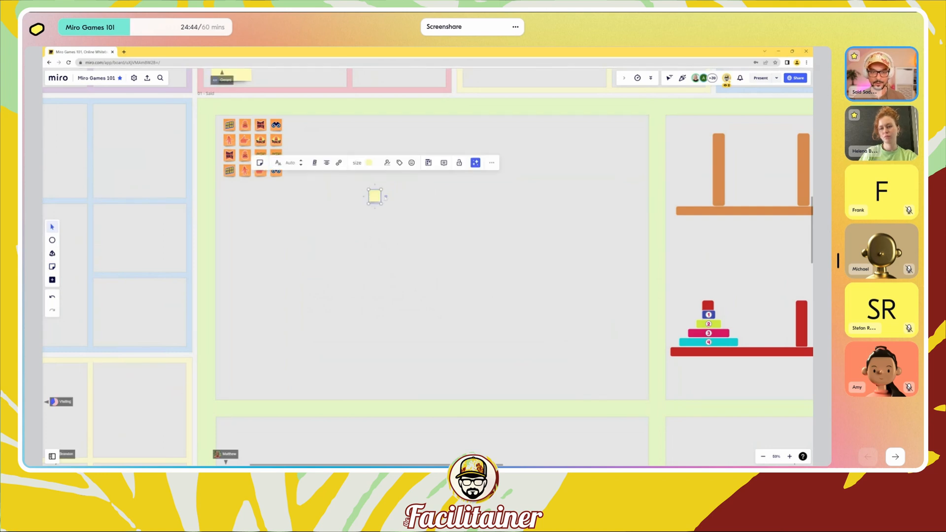
pyautogui.scroll(6, 377, 197)
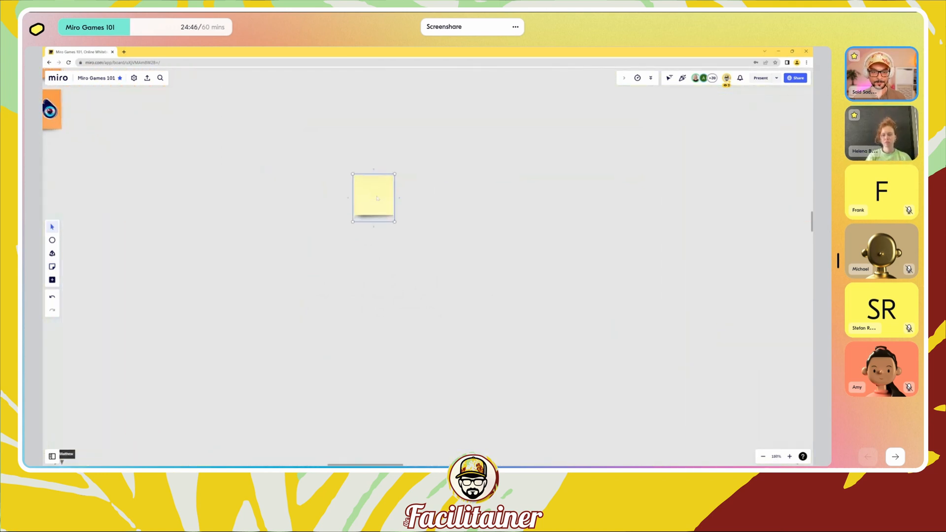
pyautogui.scroll(4, 377, 197)
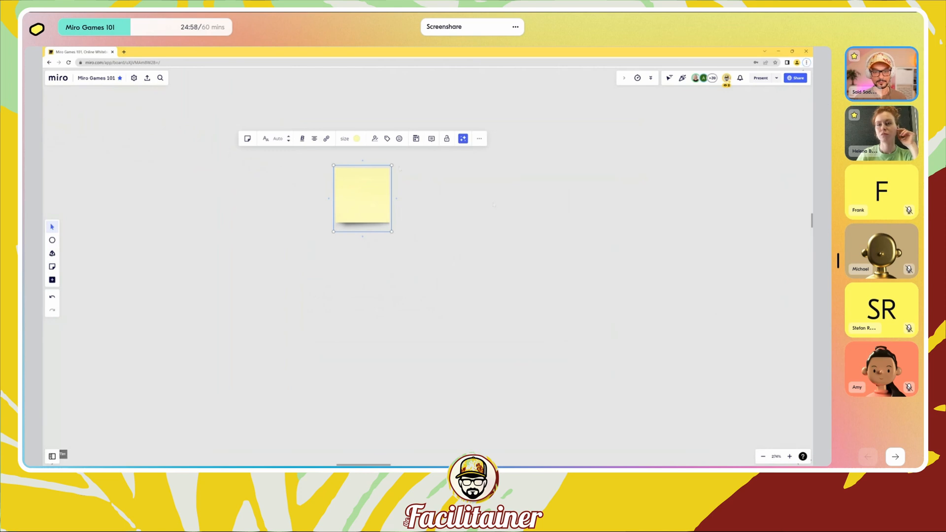
# Step: Duplicate the yellow sticky note into an evenly spaced grid of four columns and four rows
pyautogui.click(383, 192)
pyautogui.hotkey('ctrl', 'd')
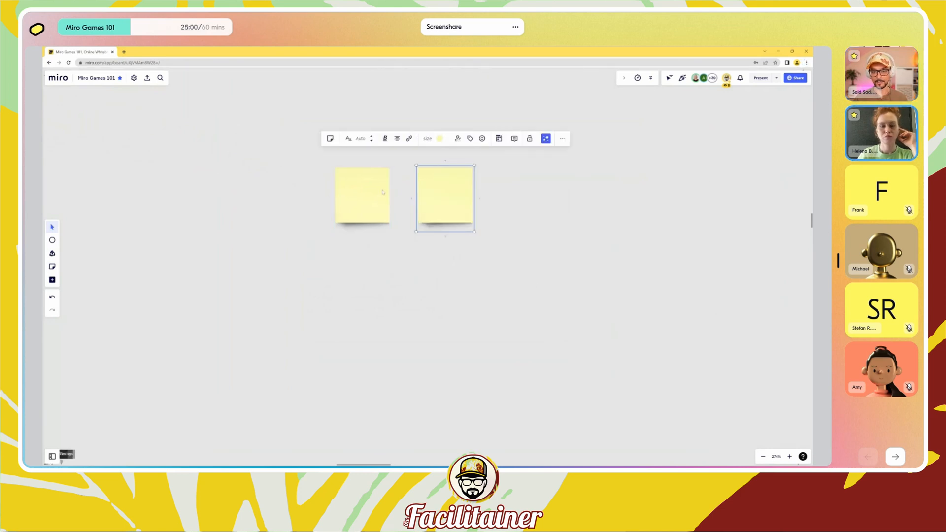
pyautogui.hotkey('ctrl', 'd')
pyautogui.hotkey('ctrl', 'd')
pyautogui.hotkey('ctrl', 'd')
pyautogui.hotkey('ctrl', 'd')
pyautogui.hotkey('ctrl', 'd')
pyautogui.hotkey('ctrl', 'd')
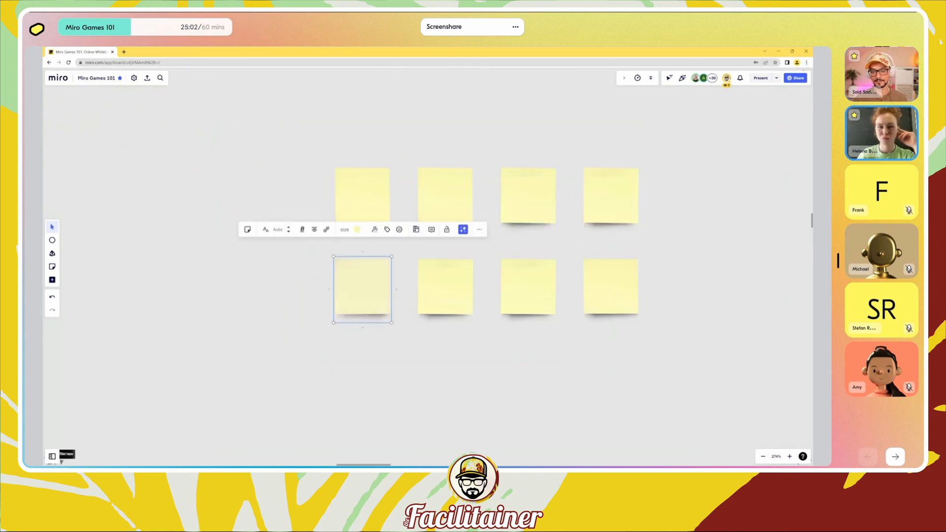
pyautogui.hotkey('ctrl', 'd')
pyautogui.hotkey('ctrl', 'd')
pyautogui.hotkey('ctrl', 'd')
pyautogui.hotkey('ctrl', 'd')
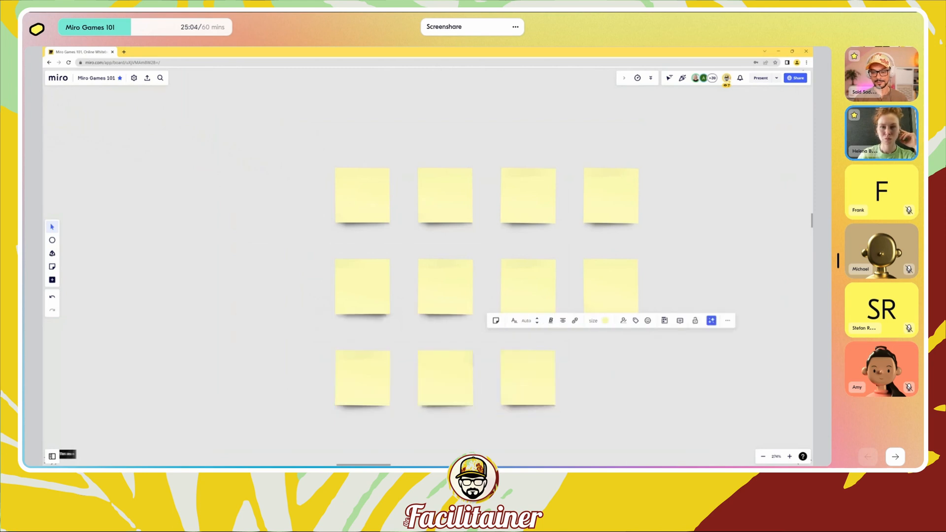
pyautogui.hotkey('ctrl', 'd')
pyautogui.hotkey('ctrl', 'd')
pyautogui.hotkey('ctrl', 'd')
pyautogui.hotkey('ctrl', 'd')
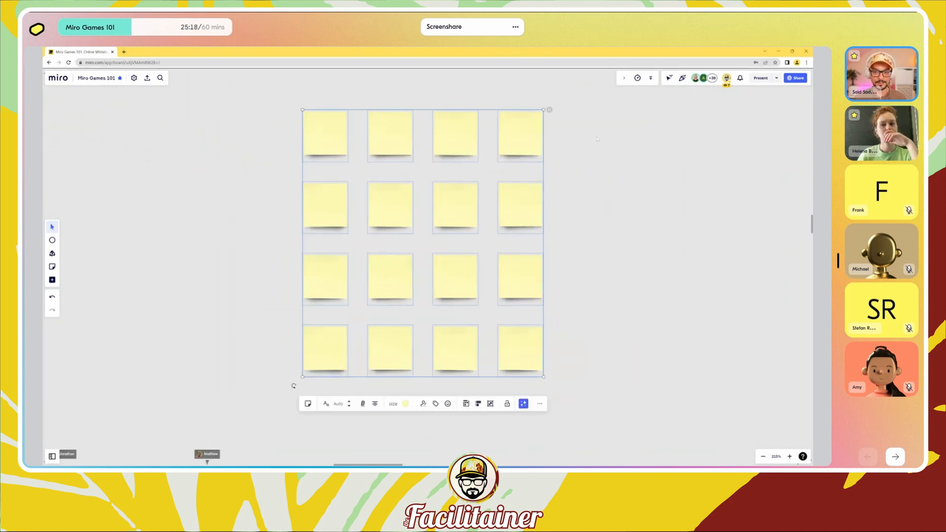
pyautogui.click(597, 139)
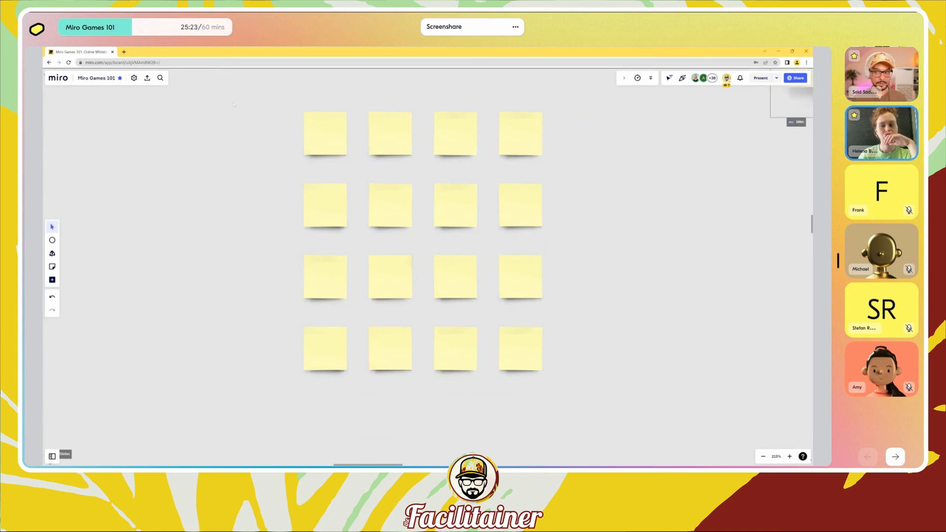
pyautogui.scroll(-2, 400, 213)
pyautogui.scroll(-6, 400, 212)
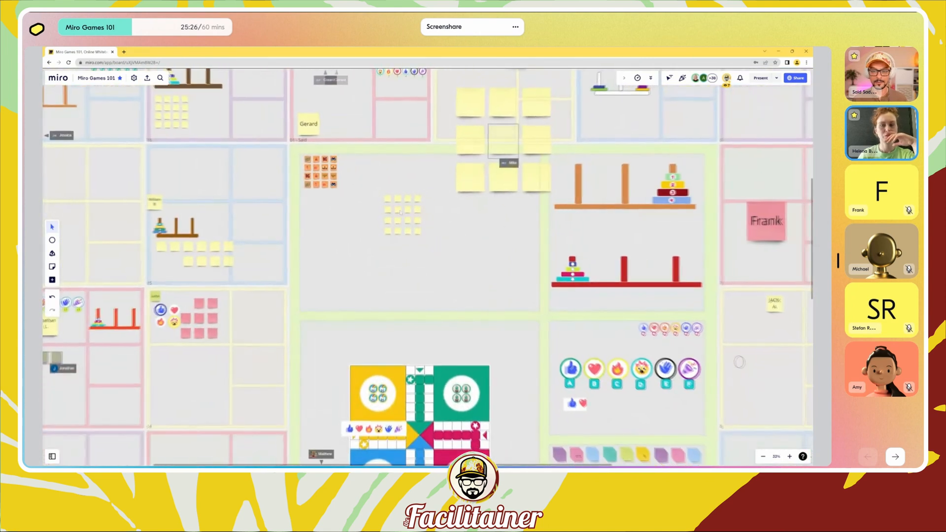
# Step: Find the Stickers and Emojis app by searching the apps list for "sticker", and open it beside the yellow note grid
pyautogui.scroll(4, 400, 212)
pyautogui.scroll(5, 399, 211)
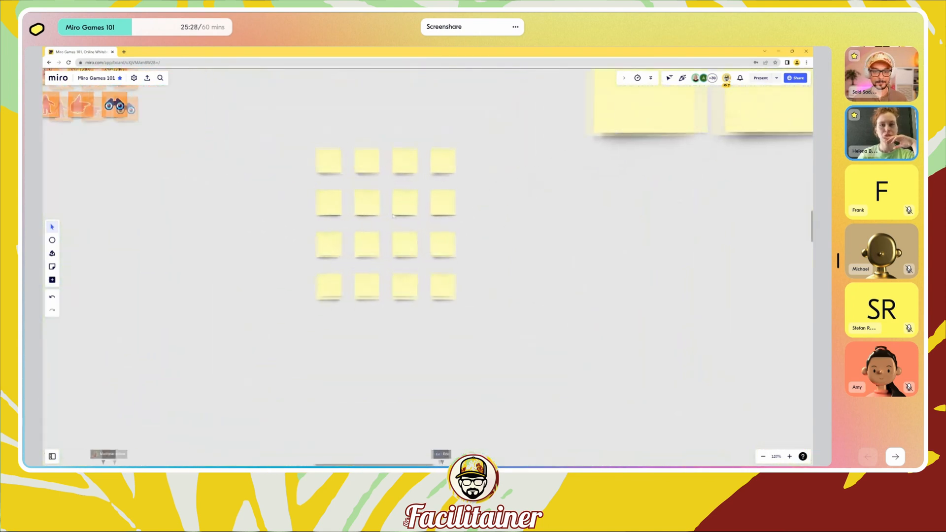
pyautogui.scroll(1, 367, 208)
pyautogui.moveTo(367, 207); pyautogui.dragTo(395, 238)
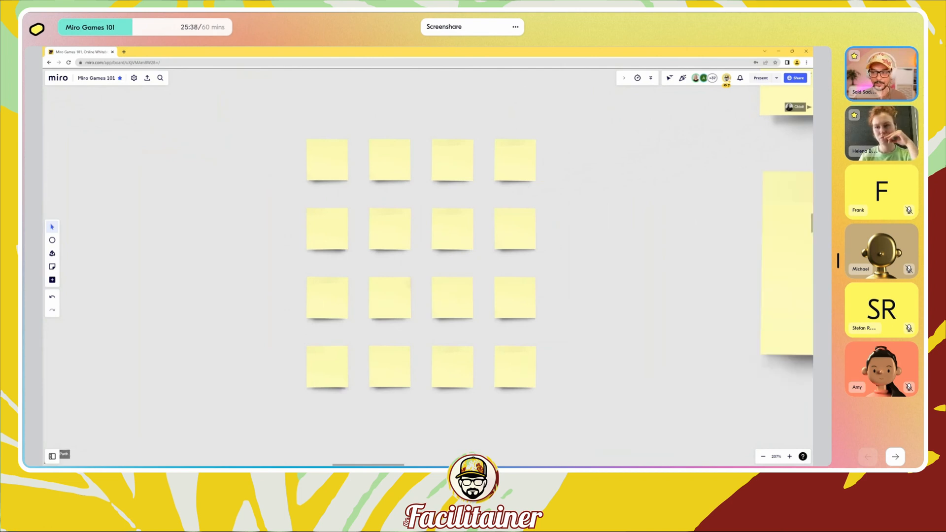
pyautogui.scroll(-3, 403, 169)
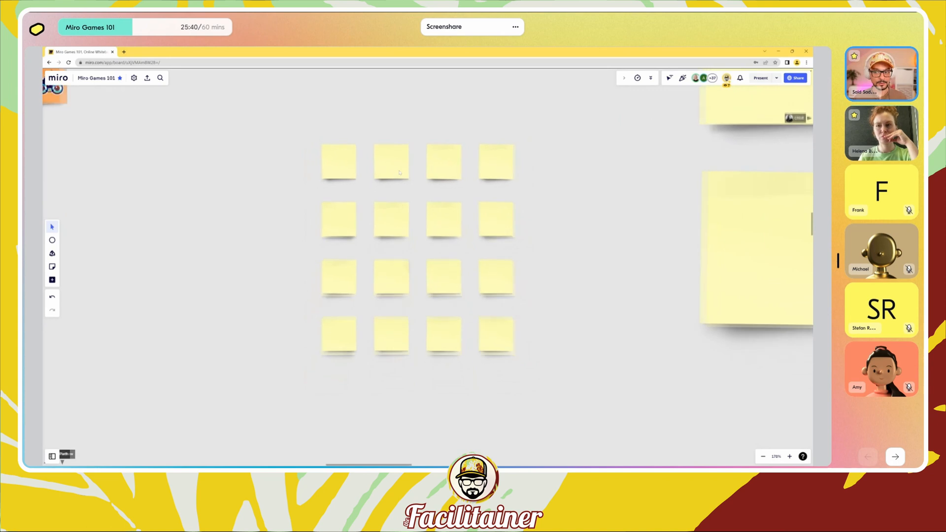
pyautogui.click(52, 279)
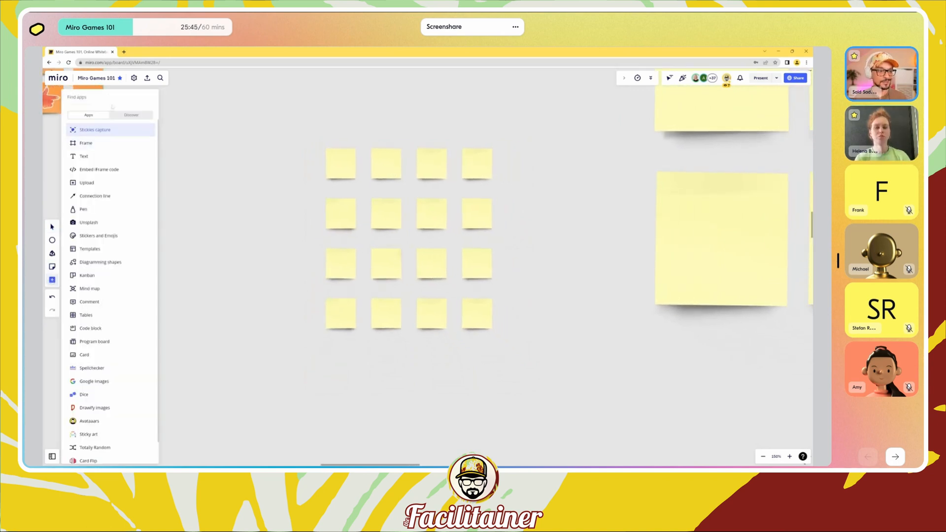
pyautogui.write('s')
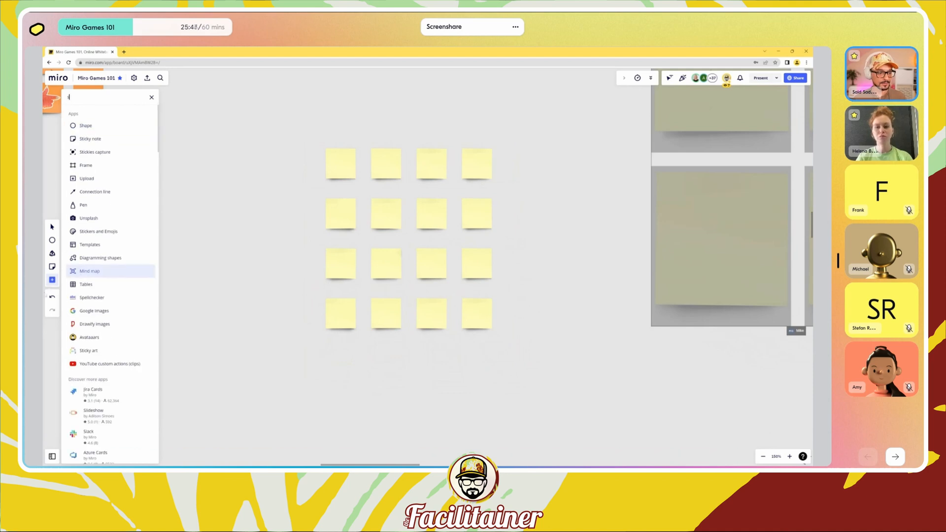
pyautogui.press('Escape')
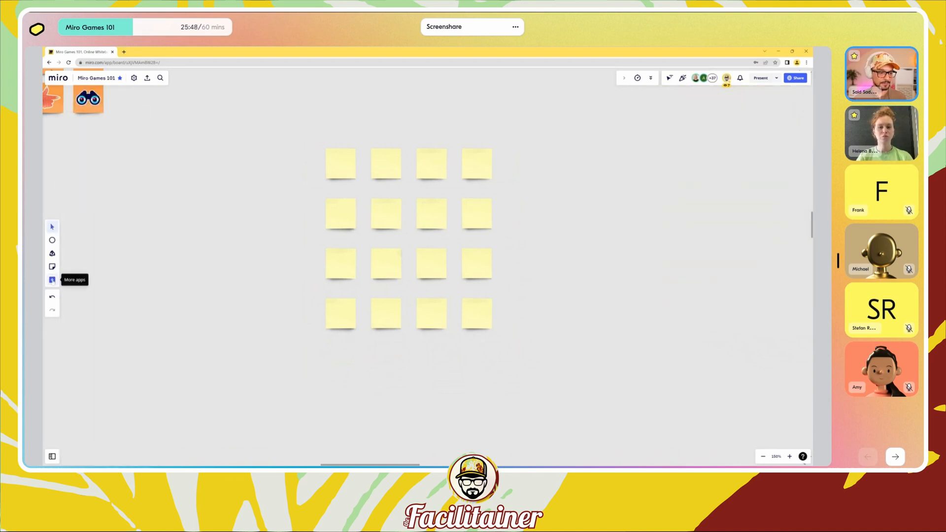
pyautogui.click(51, 280)
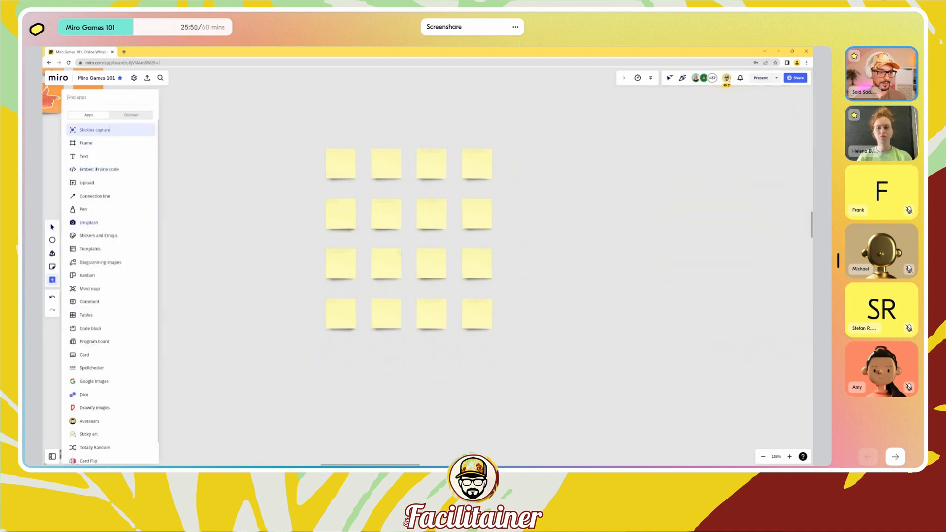
pyautogui.write('sticke')
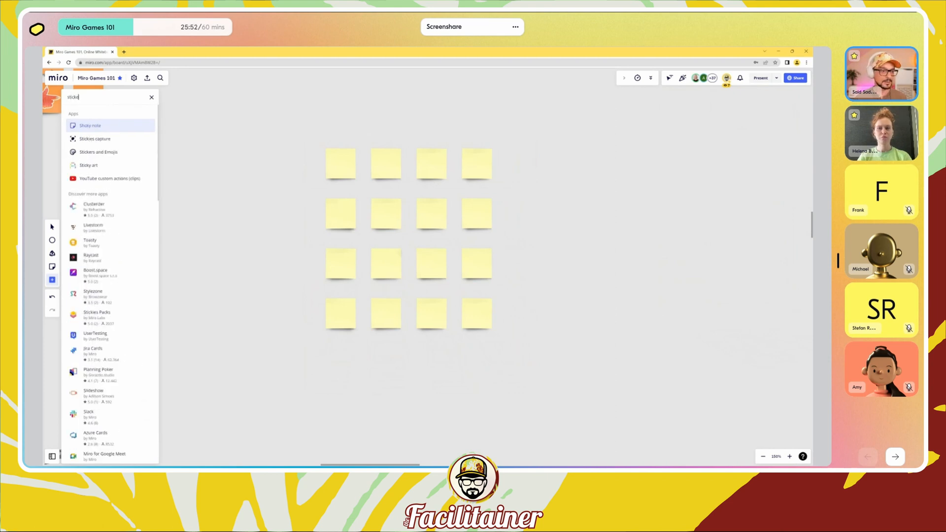
pyautogui.write('r')
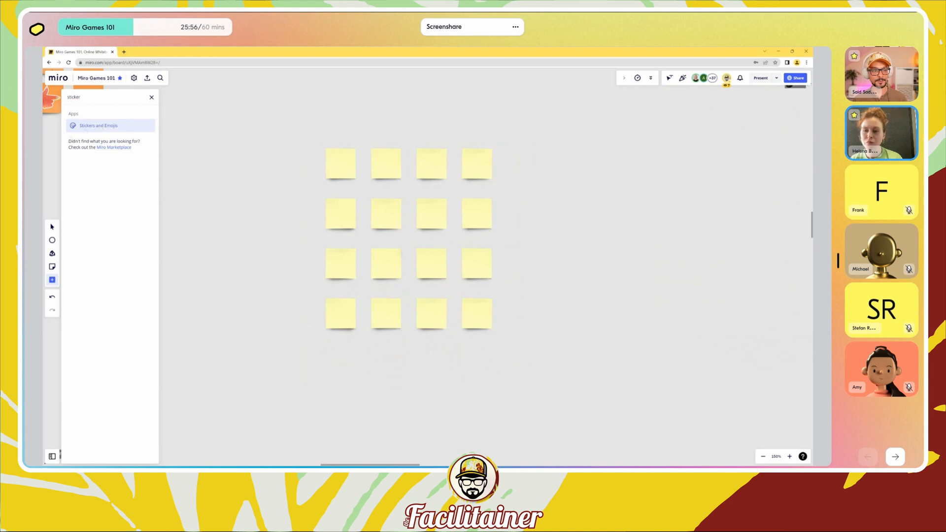
pyautogui.click(84, 130)
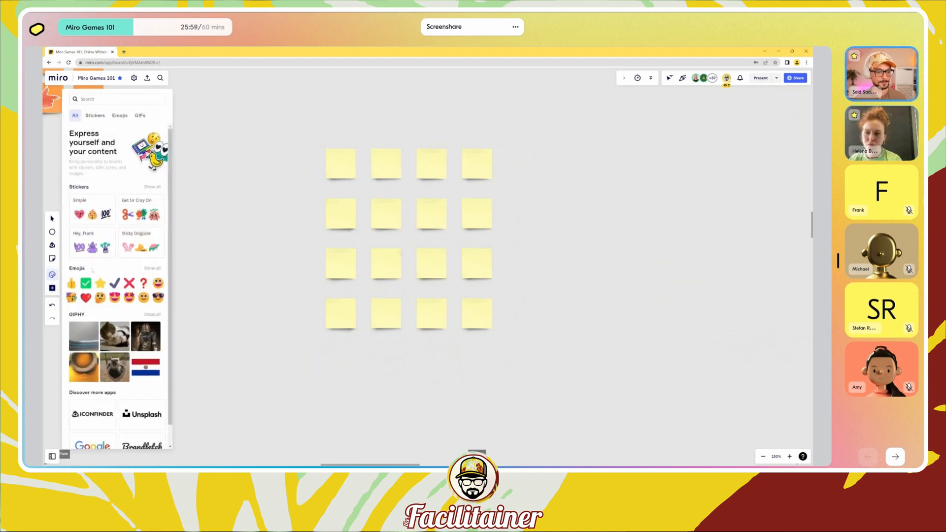
# Step: Browse the sticker packs, without emojis and GIFs, down to the pack of orange striped cats
pyautogui.click(94, 120)
pyautogui.scroll(-3, 119, 228)
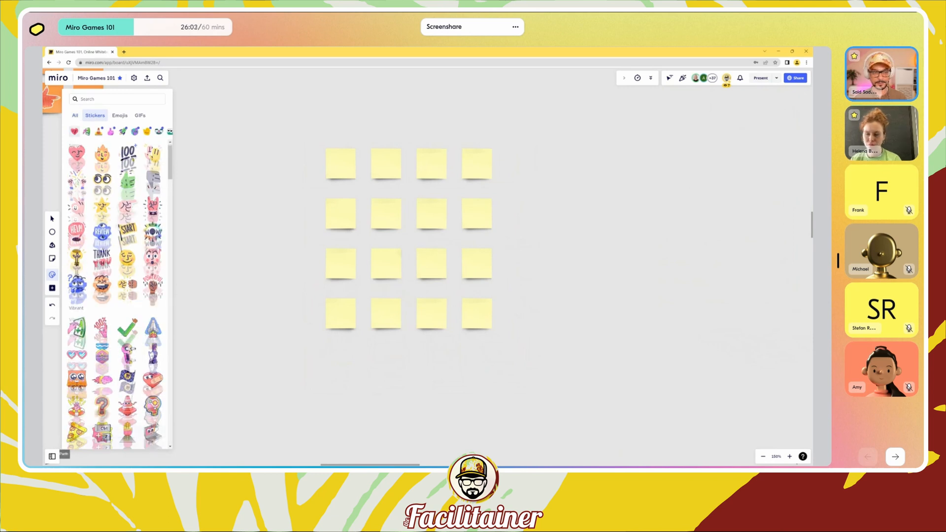
pyautogui.scroll(-3, 119, 229)
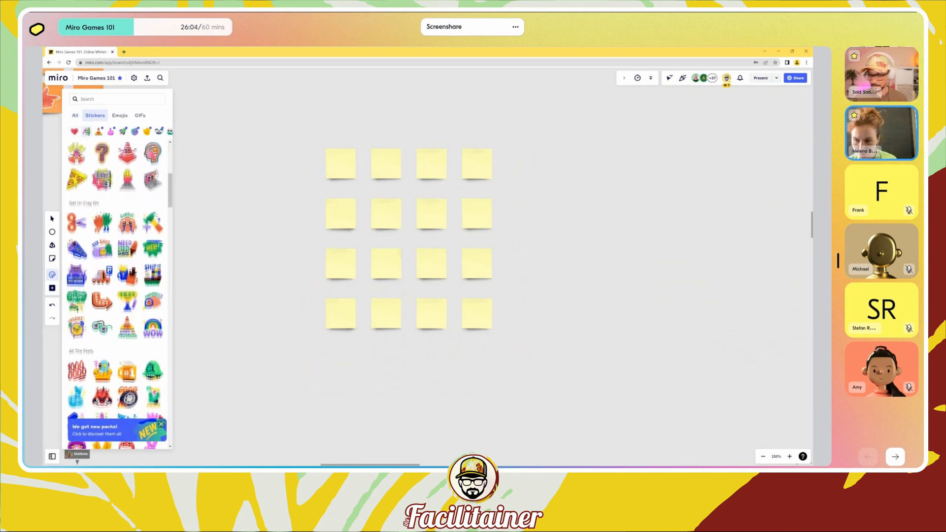
pyautogui.scroll(-2, 117, 296)
pyautogui.scroll(-3, 116, 296)
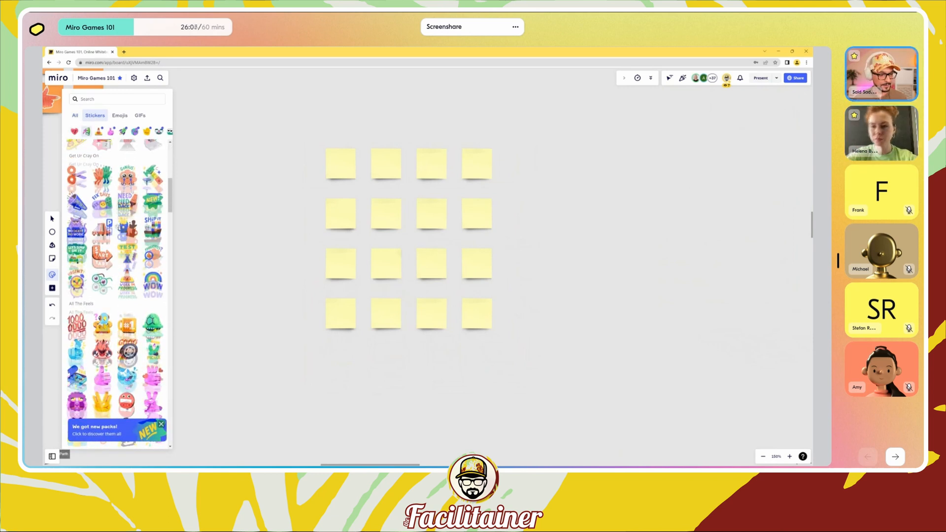
pyautogui.scroll(-2, 116, 295)
pyautogui.scroll(-1, 347, 188)
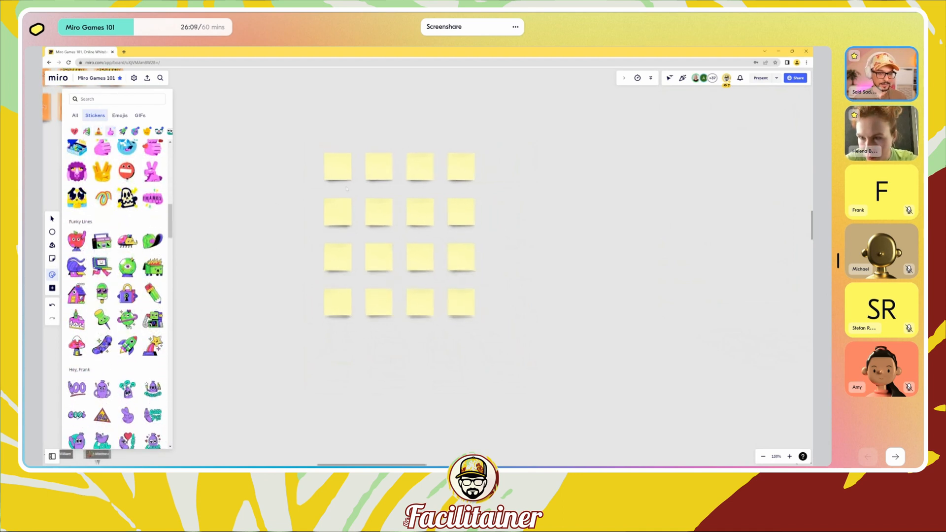
pyautogui.scroll(4, 346, 188)
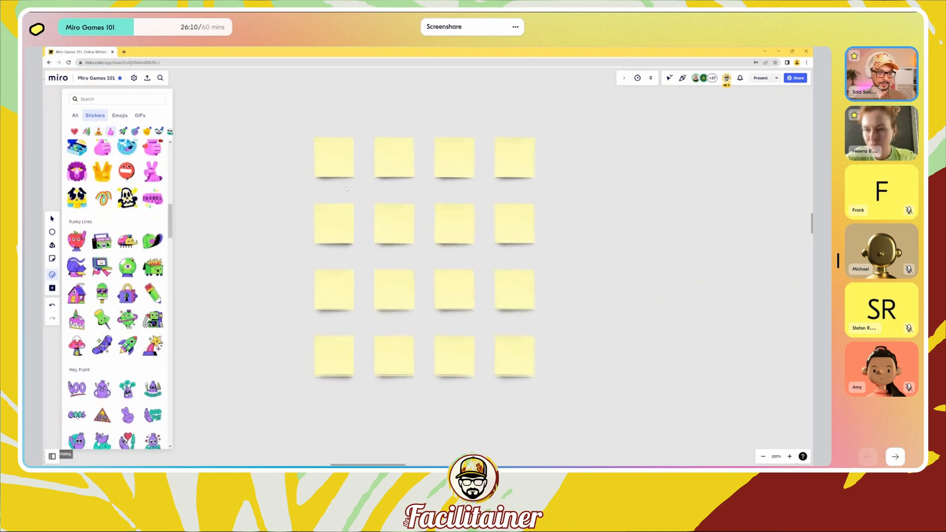
pyautogui.scroll(1, 346, 187)
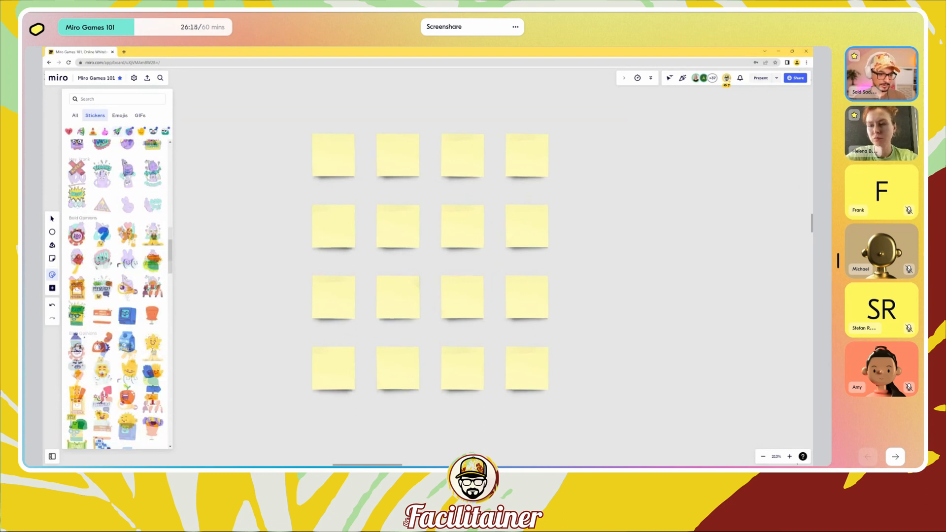
pyautogui.scroll(-4, 127, 298)
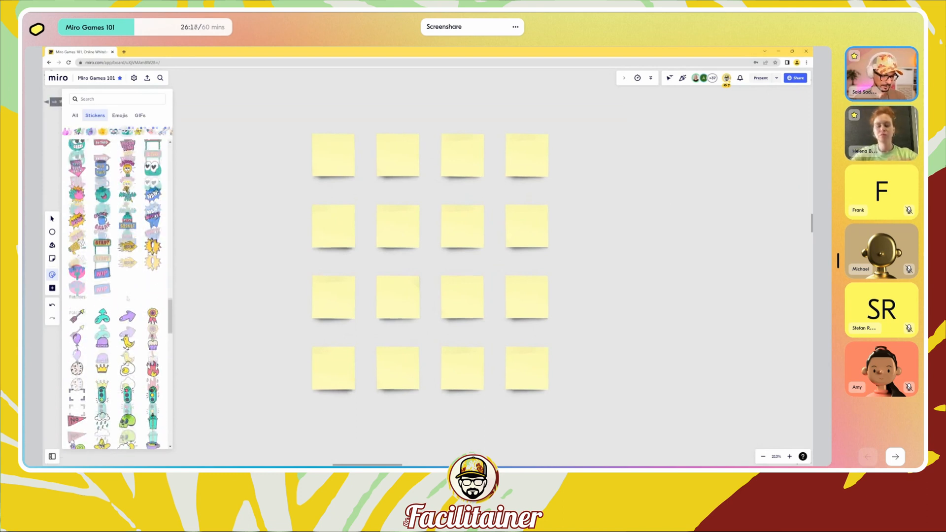
pyautogui.scroll(-15, 116, 295)
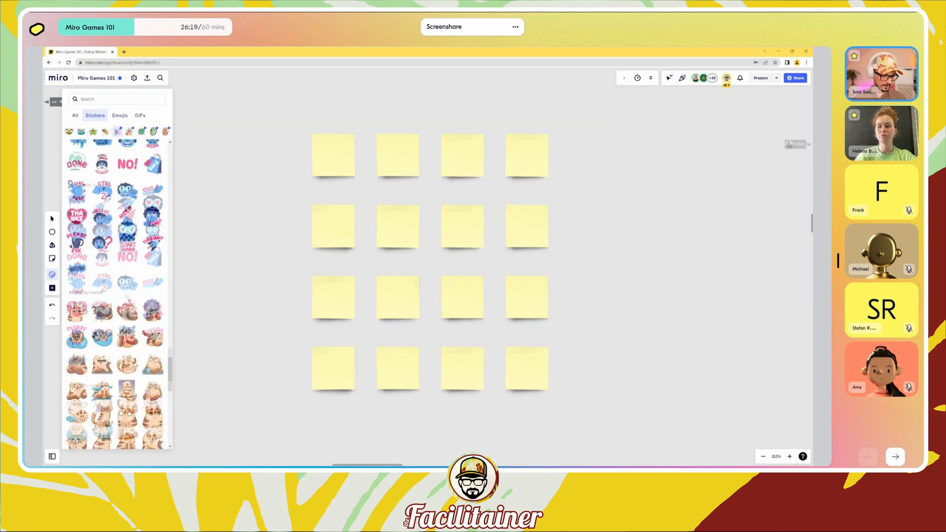
pyautogui.scroll(-4, 114, 296)
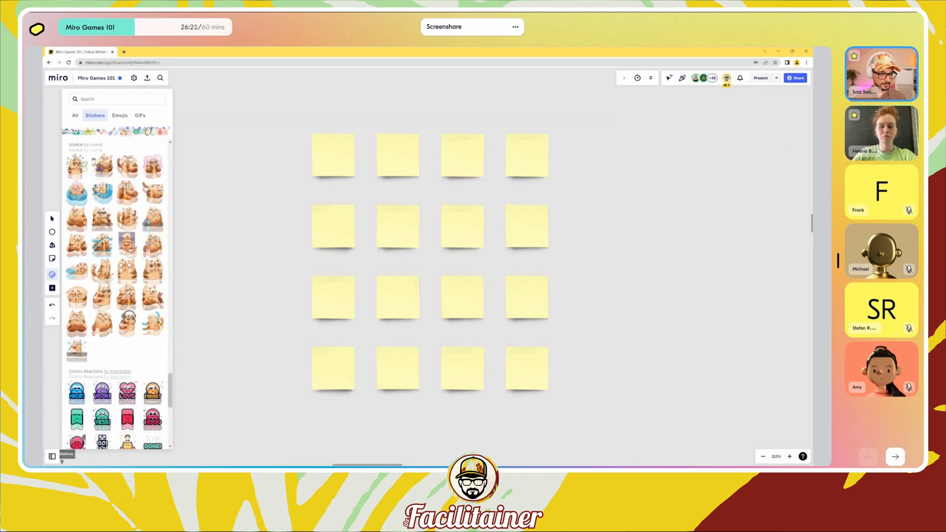
# Step: Place a different orange striped cat sticker on each of the four sticky notes in the first row
pyautogui.moveTo(127, 182); pyautogui.dragTo(330, 166)
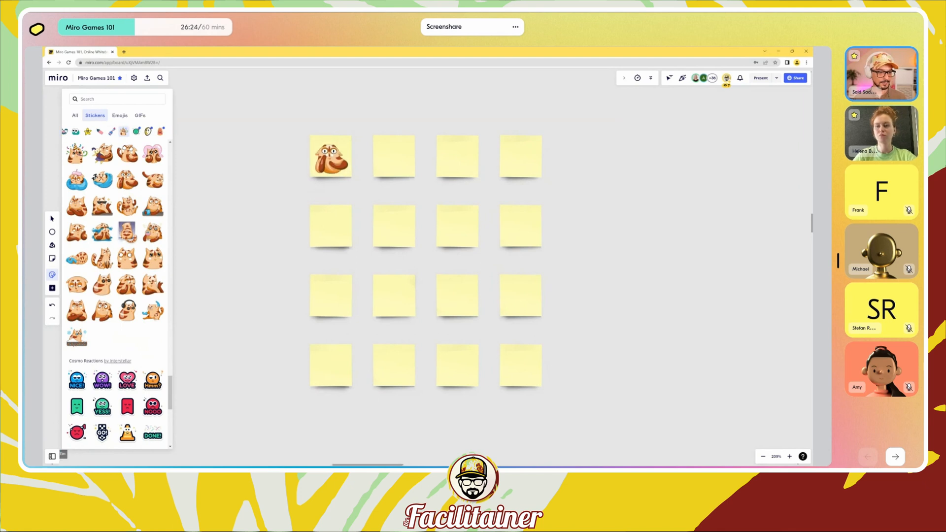
pyautogui.moveTo(127, 235); pyautogui.dragTo(394, 157)
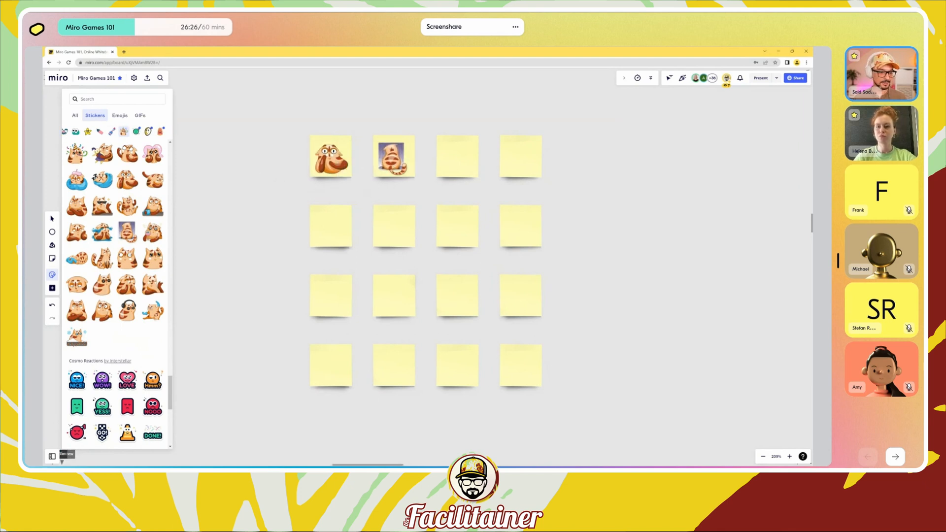
pyautogui.moveTo(127, 258); pyautogui.dragTo(457, 157)
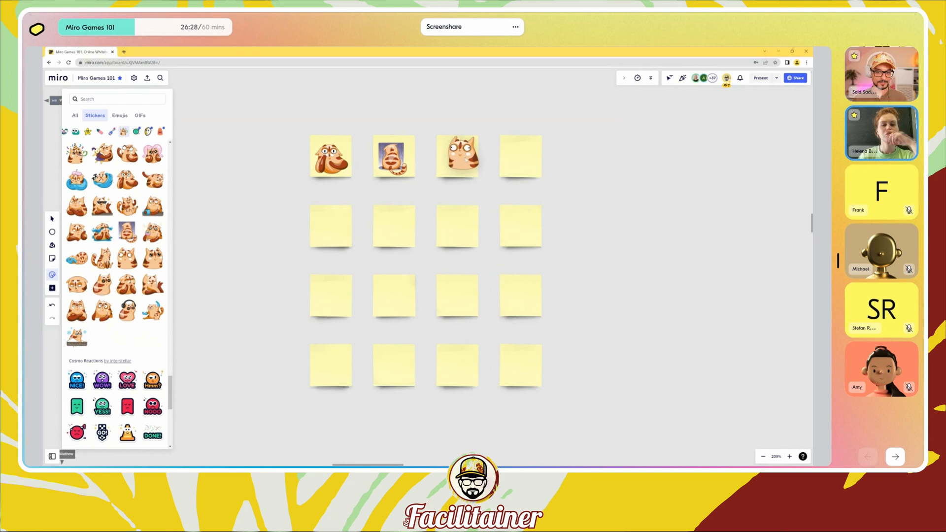
pyautogui.moveTo(102, 286); pyautogui.dragTo(520, 157)
# Step: Place four more different cat stickers on the second row of sticky notes, one per note, and close the sticker library
pyautogui.moveTo(153, 310); pyautogui.dragTo(330, 225)
pyautogui.moveTo(77, 311); pyautogui.dragTo(393, 226)
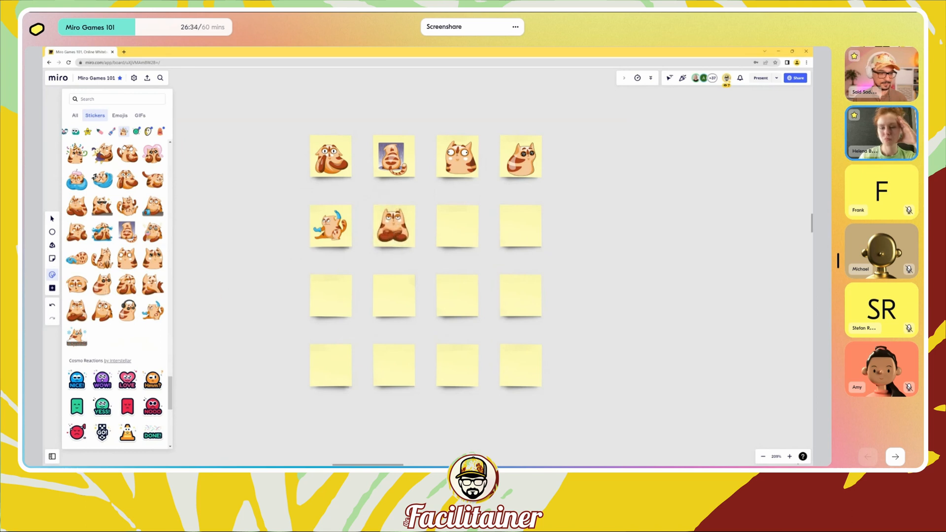
pyautogui.moveTo(77, 259); pyautogui.dragTo(457, 227)
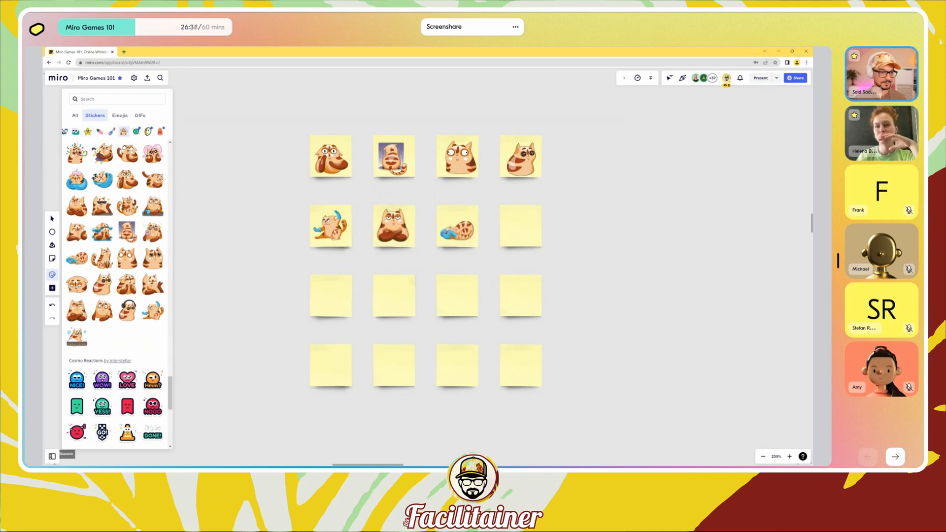
pyautogui.moveTo(103, 180); pyautogui.dragTo(520, 226)
pyautogui.press('Escape')
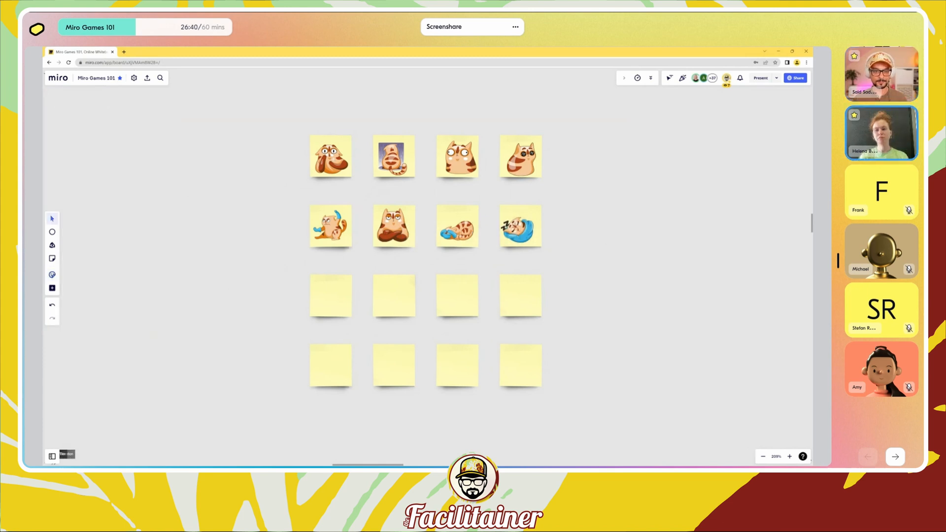
# Step: Nudge the eight cat stickers so each one sits centred on its yellow sticky note
pyautogui.moveTo(333, 157); pyautogui.dragTo(333, 156)
pyautogui.moveTo(395, 161); pyautogui.dragTo(397, 158)
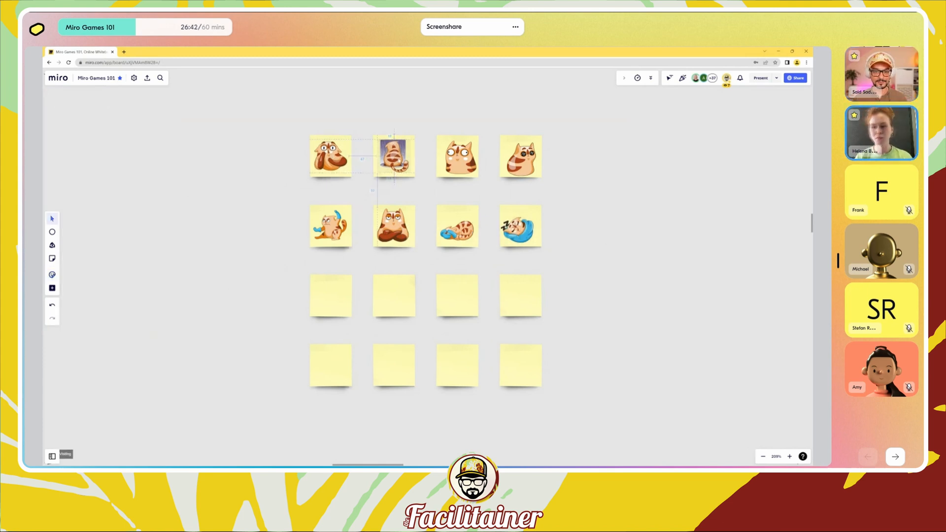
pyautogui.moveTo(464, 163); pyautogui.dragTo(460, 161)
pyautogui.moveTo(525, 162); pyautogui.dragTo(524, 160)
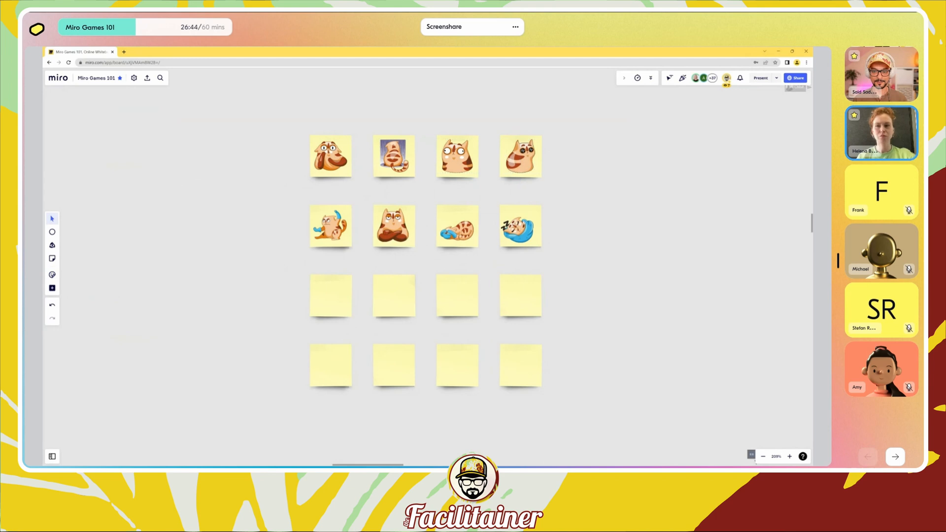
pyautogui.moveTo(524, 229); pyautogui.dragTo(528, 225)
pyautogui.moveTo(462, 231); pyautogui.dragTo(463, 227)
pyautogui.moveTo(399, 234); pyautogui.dragTo(399, 234)
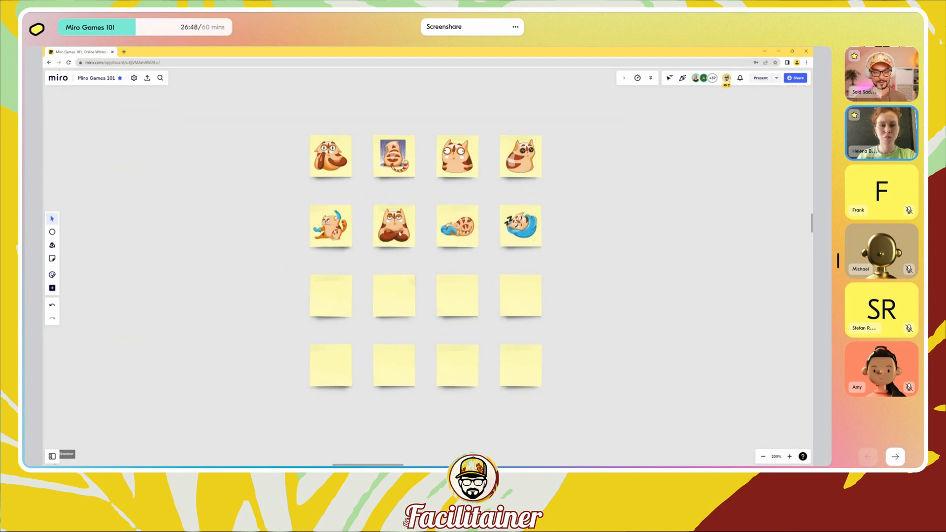
pyautogui.moveTo(329, 228); pyautogui.dragTo(328, 231)
# Step: Replace the eight blank notes in the lower two rows with a duplicate of the eight cat cards
pyautogui.moveTo(252, 269); pyautogui.dragTo(554, 396)
pyautogui.press('Delete')
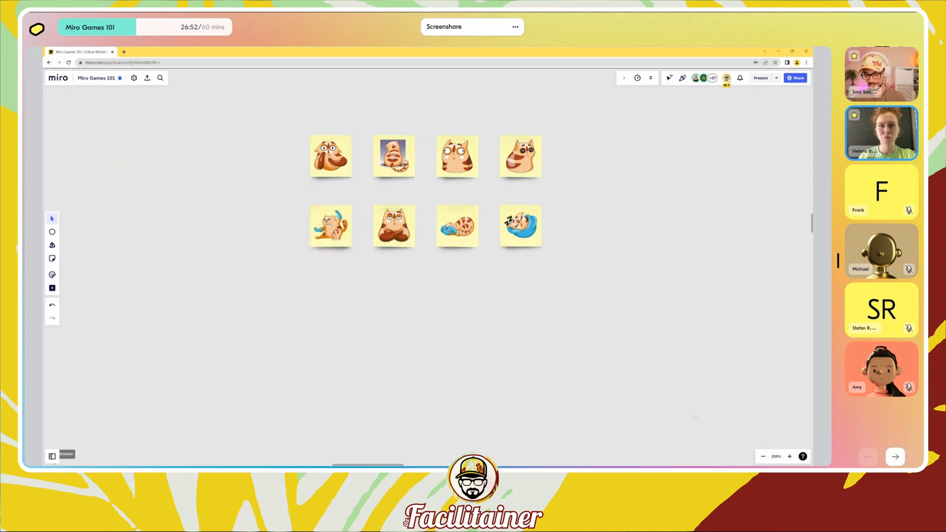
pyautogui.moveTo(273, 119); pyautogui.dragTo(681, 308)
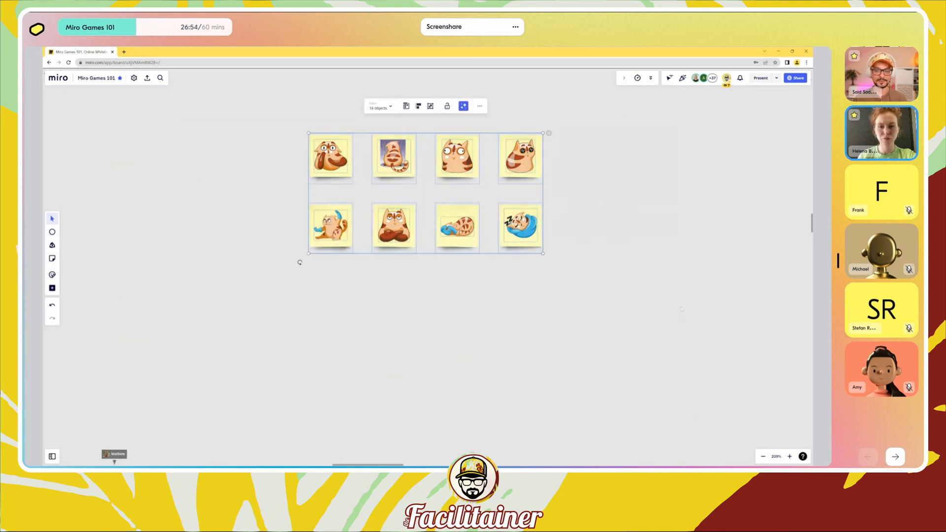
pyautogui.moveTo(612, 248); pyautogui.dragTo(605, 217)
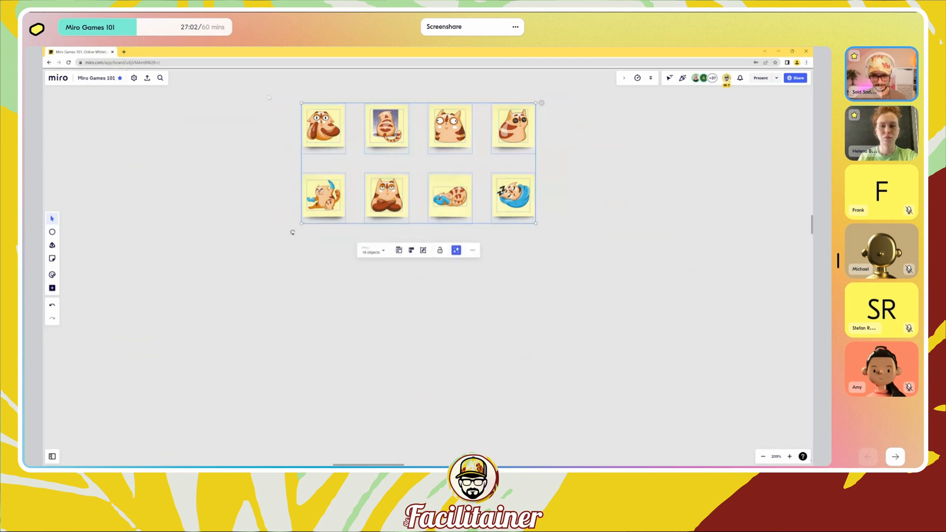
pyautogui.hotkey('ctrl', 'd')
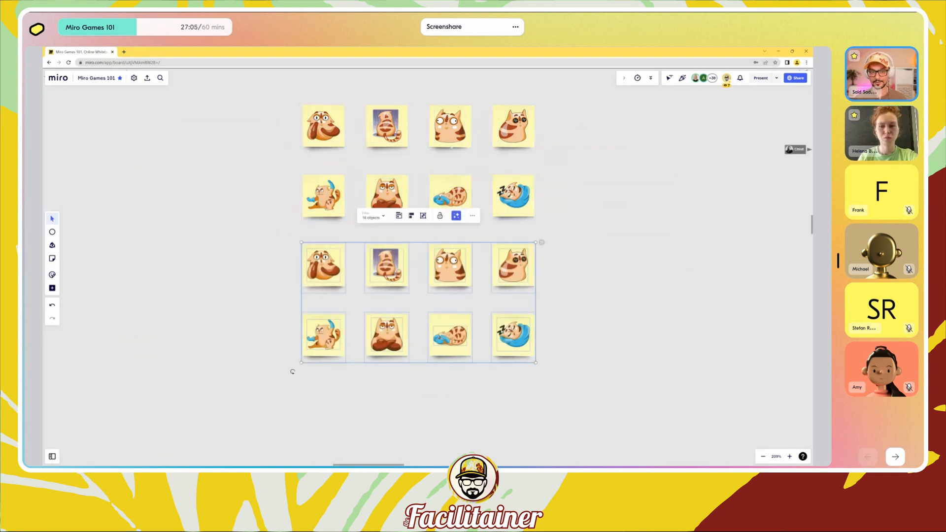
pyautogui.press('Escape')
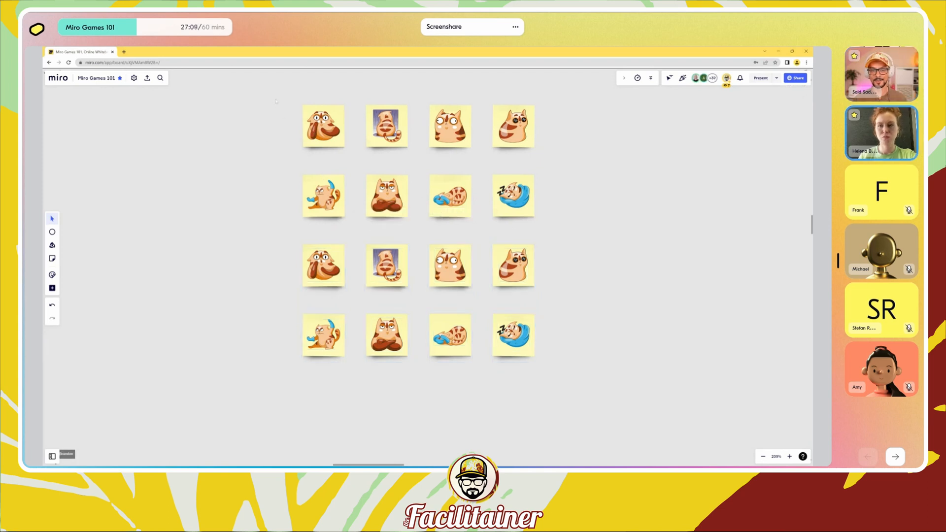
# Step: Group each cat sticker with its sticky note on the four cards of the first row
pyautogui.moveTo(276, 100); pyautogui.dragTo(328, 140)
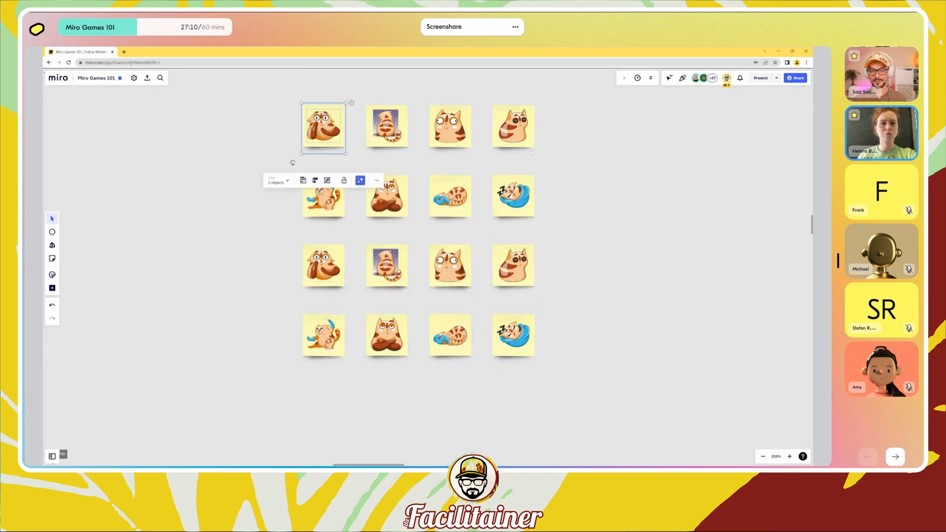
pyautogui.click(349, 121)
pyautogui.moveTo(278, 99); pyautogui.dragTo(297, 152)
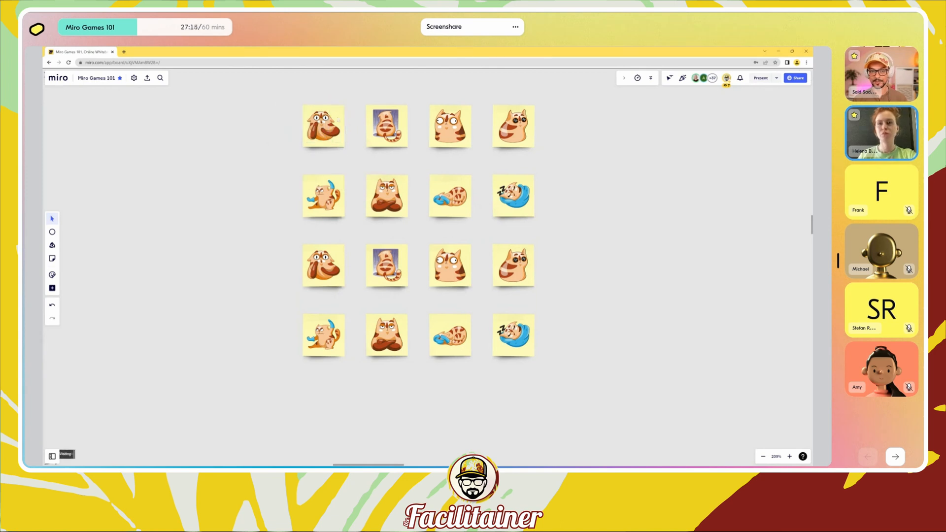
pyautogui.click(298, 152)
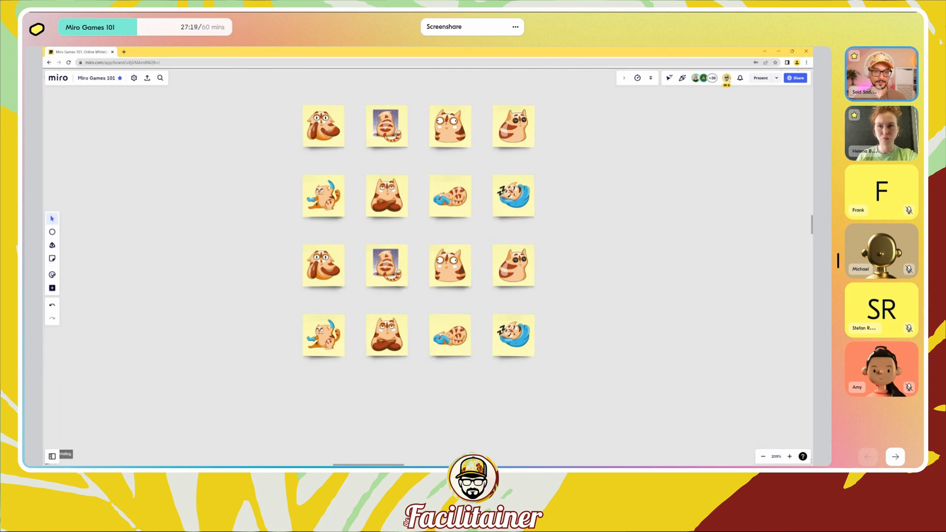
pyautogui.moveTo(286, 105); pyautogui.dragTo(333, 154)
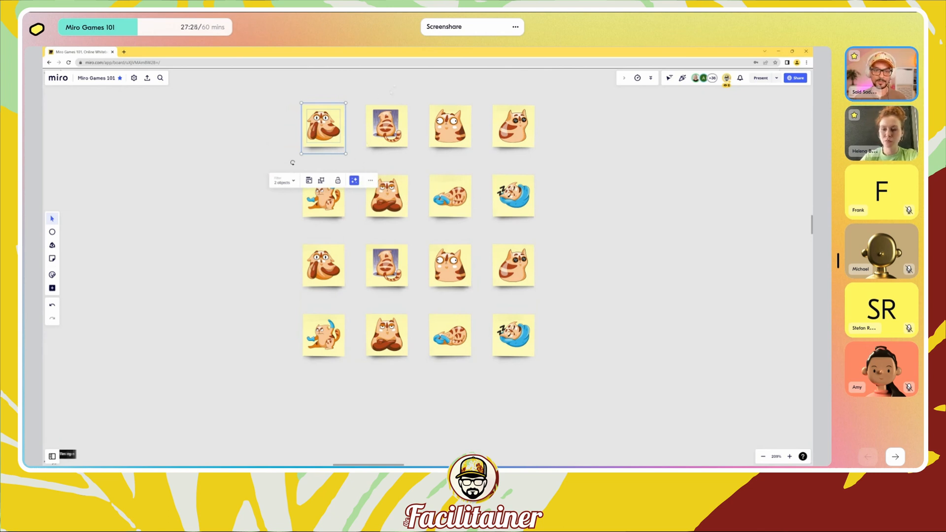
pyautogui.moveTo(394, 83); pyautogui.dragTo(380, 141)
pyautogui.moveTo(444, 92); pyautogui.dragTo(474, 153)
pyautogui.moveTo(490, 98); pyautogui.dragTo(538, 157)
# Step: Group the sticker and note of each of the four cards in the second row
pyautogui.moveTo(542, 229); pyautogui.dragTo(458, 173)
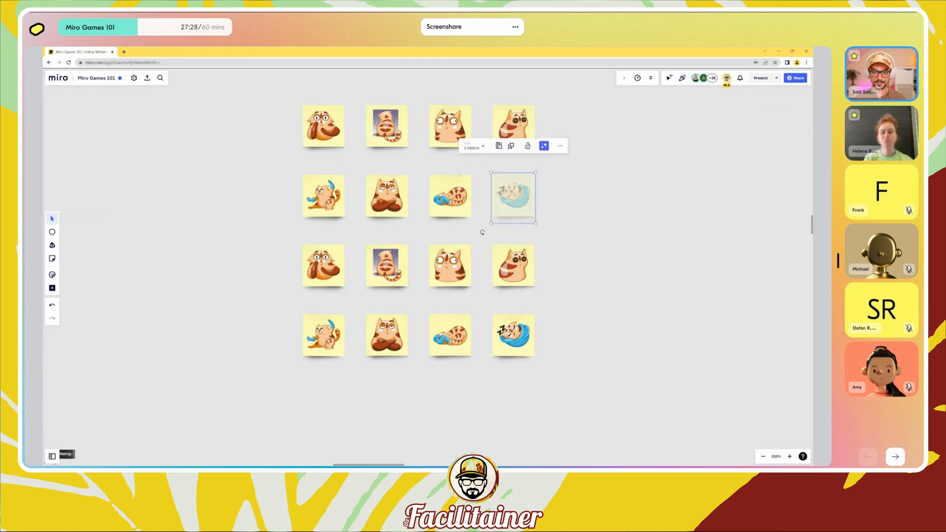
pyautogui.moveTo(481, 232); pyautogui.dragTo(427, 171)
pyautogui.moveTo(419, 228); pyautogui.dragTo(364, 171)
pyautogui.moveTo(354, 228); pyautogui.dragTo(322, 169)
# Step: Group the sticker and note of each card in the third row
pyautogui.moveTo(266, 248); pyautogui.dragTo(332, 281)
pyautogui.moveTo(367, 237); pyautogui.dragTo(389, 276)
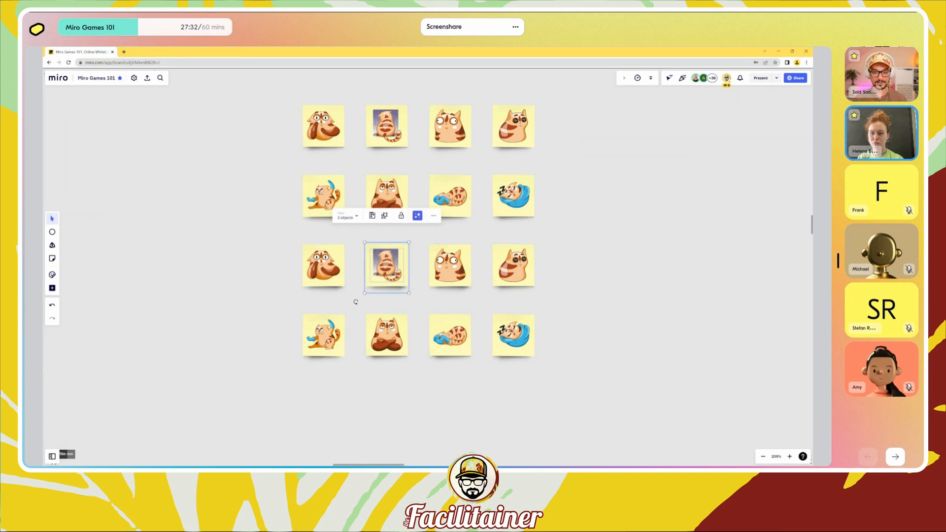
pyautogui.moveTo(436, 241); pyautogui.dragTo(541, 242)
# Step: Group the sticker and note of each of the four cards in the fourth row, and clear the selection
pyautogui.moveTo(545, 329); pyautogui.dragTo(500, 345)
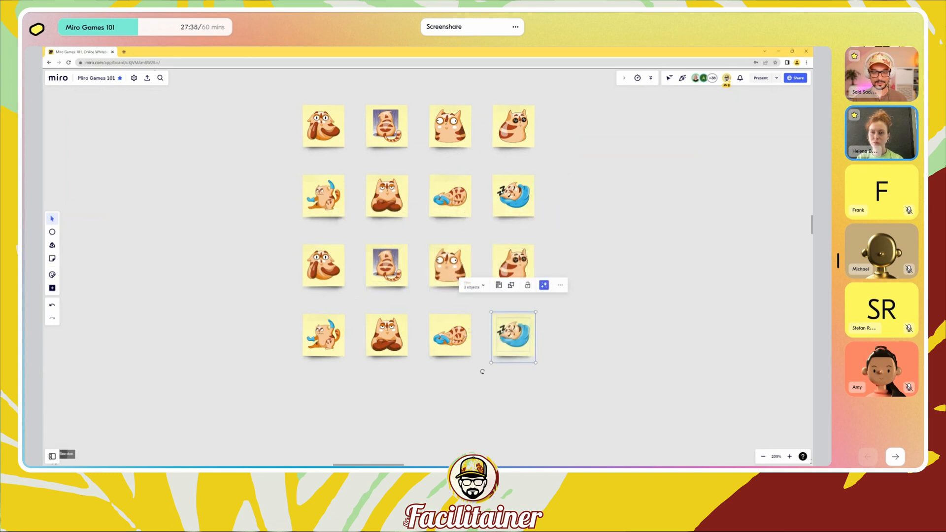
pyautogui.moveTo(480, 310); pyautogui.dragTo(433, 356)
pyautogui.moveTo(415, 312); pyautogui.dragTo(367, 362)
pyautogui.moveTo(276, 306); pyautogui.dragTo(335, 362)
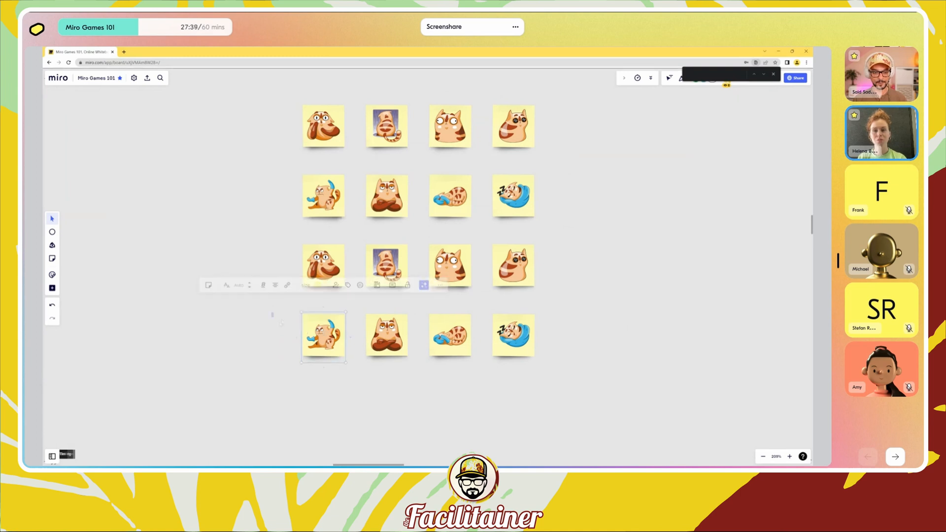
pyautogui.moveTo(272, 313); pyautogui.dragTo(341, 351)
pyautogui.hotkey('ctrl', 'g')
pyautogui.click(554, 256)
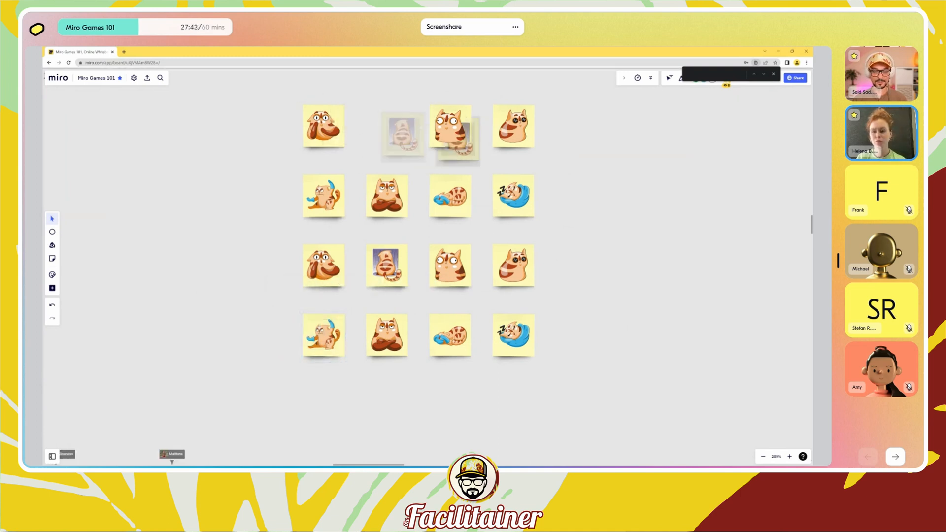
# Step: Test that the first row's second card moves as one group, return it to its place, and close the browser's find bar
pyautogui.moveTo(472, 132); pyautogui.dragTo(400, 118)
pyautogui.moveTo(315, 129)
pyautogui.mouseDown()
pyautogui.moveTo(307, 130)
pyautogui.moveTo(315, 130)
pyautogui.mouseUp()
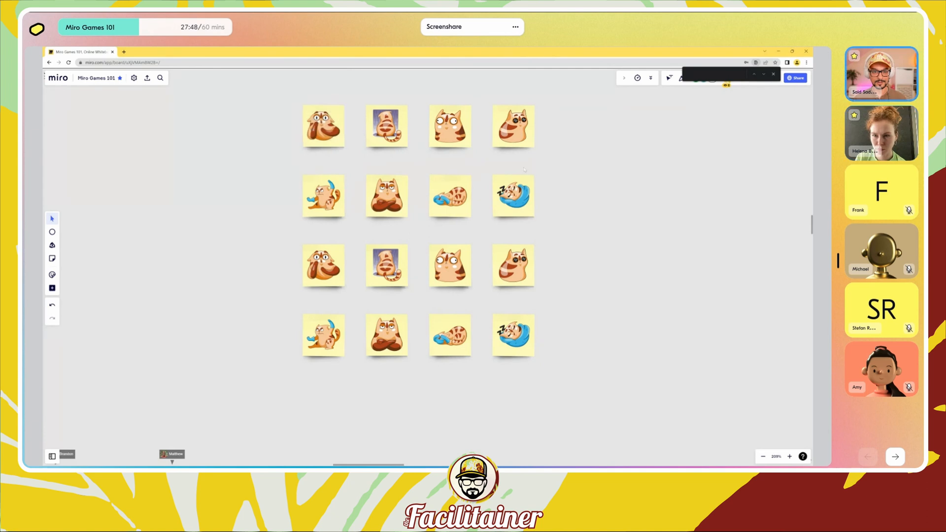
pyautogui.scroll(-4, 436, 139)
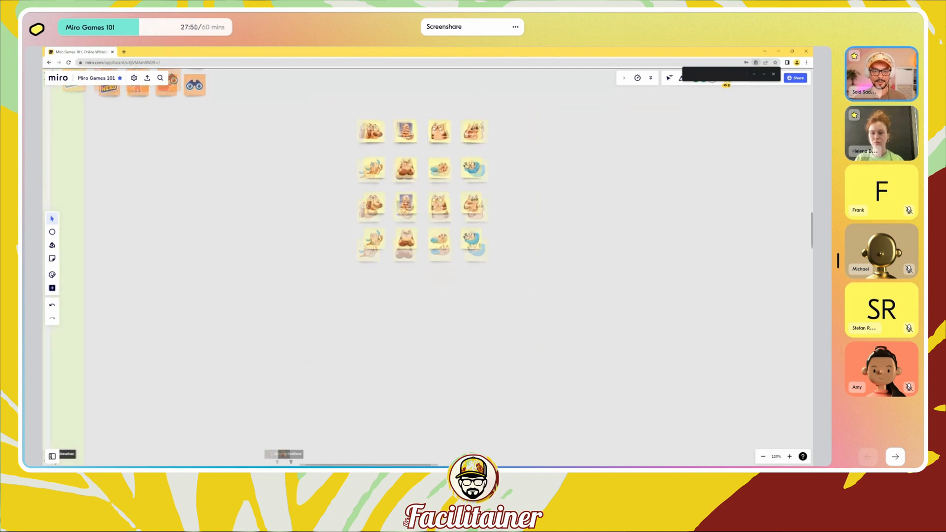
pyautogui.scroll(5, 438, 143)
pyautogui.scroll(2, 461, 176)
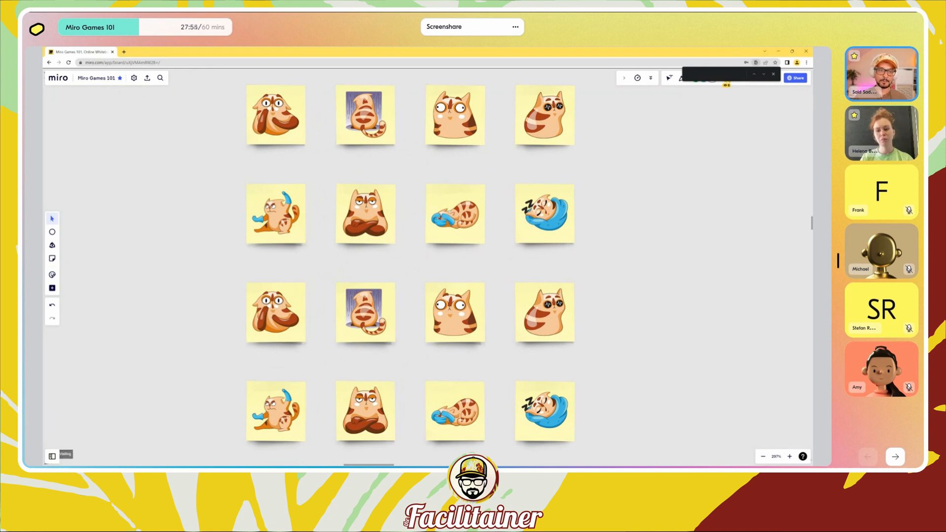
pyautogui.scroll(-2, 425, 233)
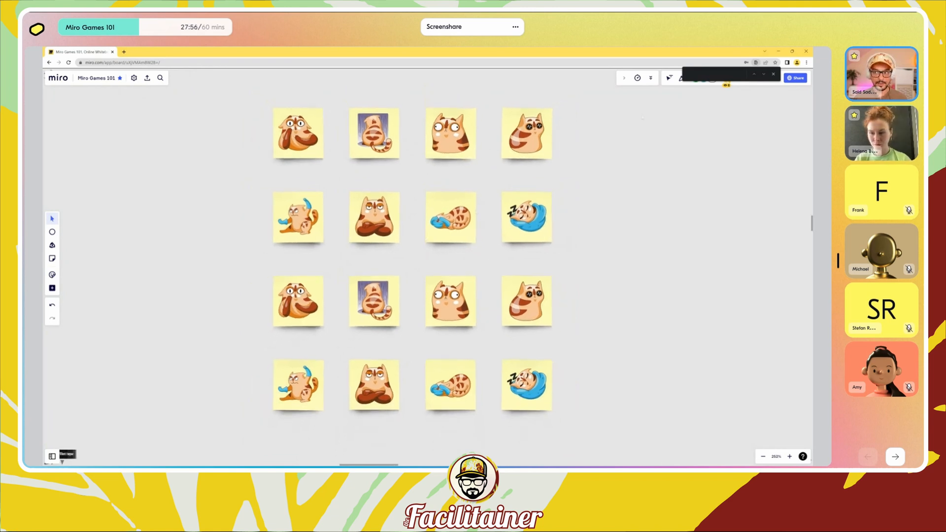
pyautogui.click(774, 75)
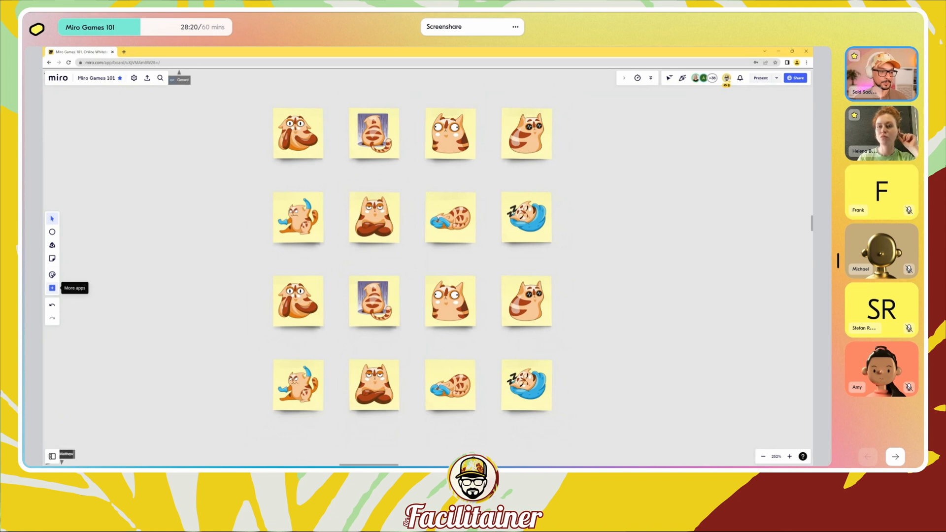
# Step: Search the available apps for "flip" and activate the Card Flip app
pyautogui.click(52, 288)
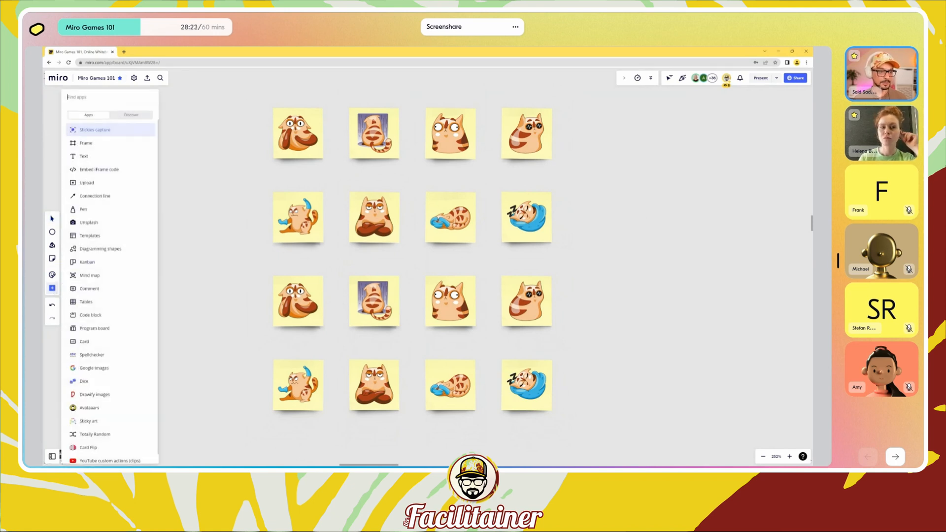
pyautogui.write('flip')
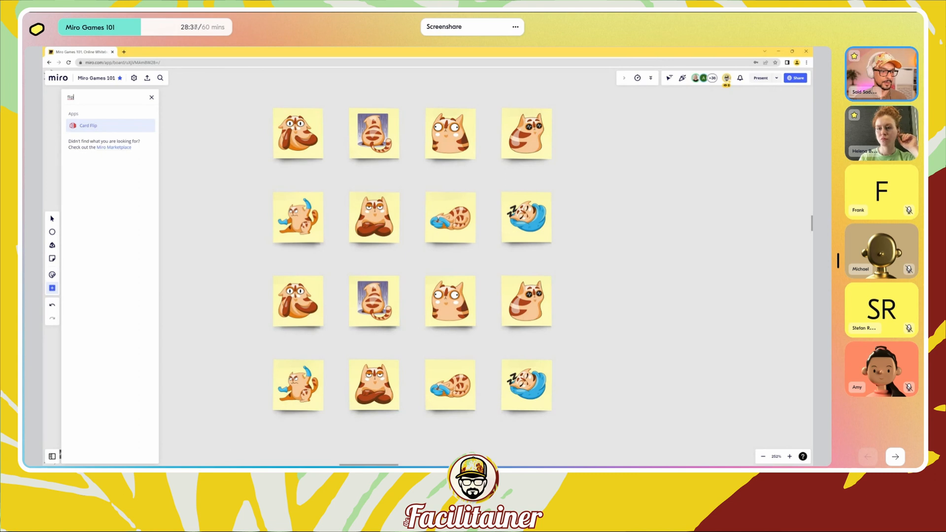
pyautogui.click(89, 126)
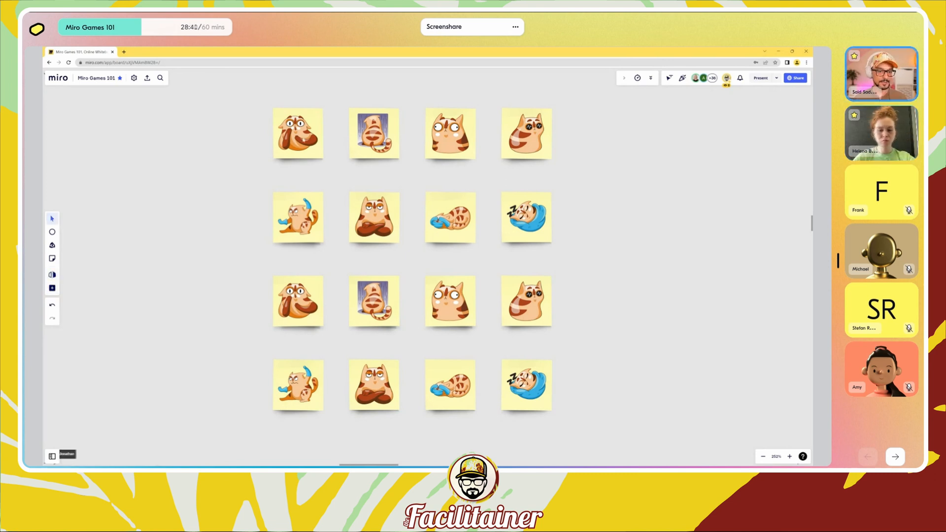
# Step: Flip the first card of the first row back and forth with Card Flip, leaving its cat sticker hidden
pyautogui.click(303, 139)
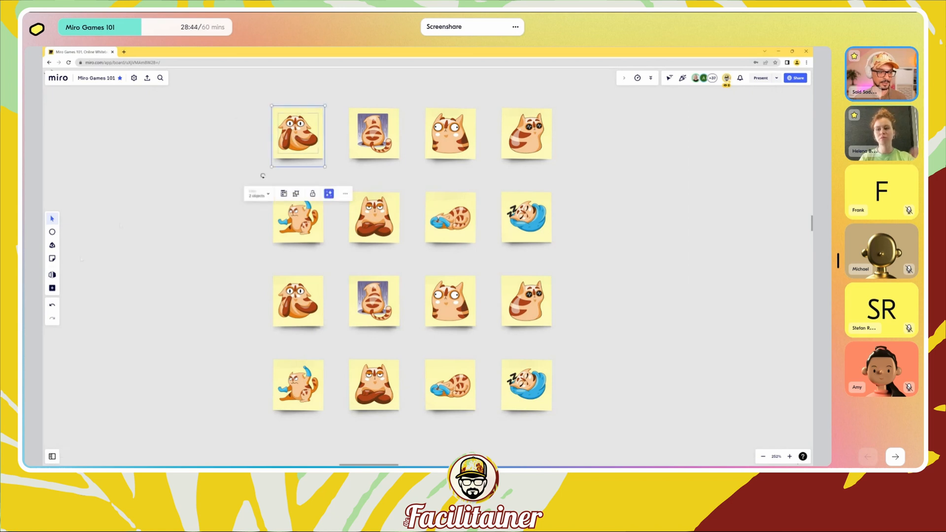
pyautogui.click(52, 276)
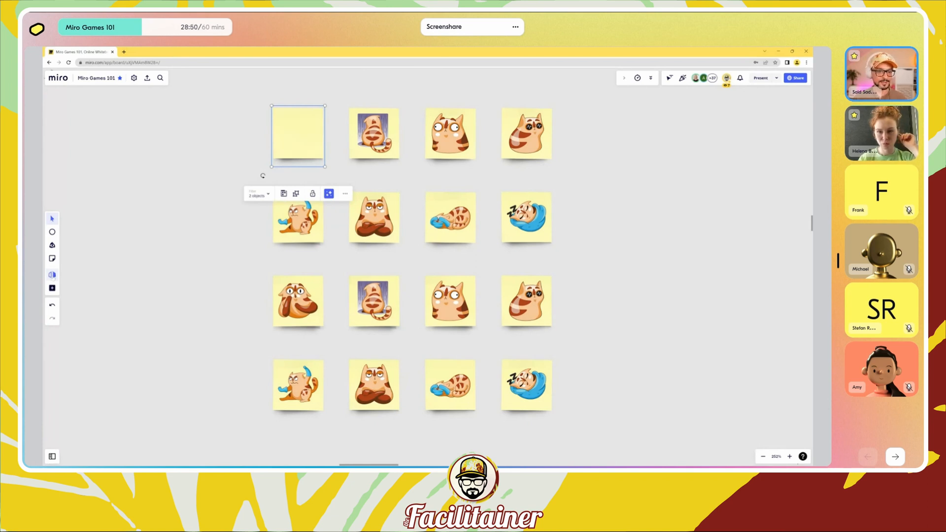
pyautogui.click(53, 277)
pyautogui.click(52, 276)
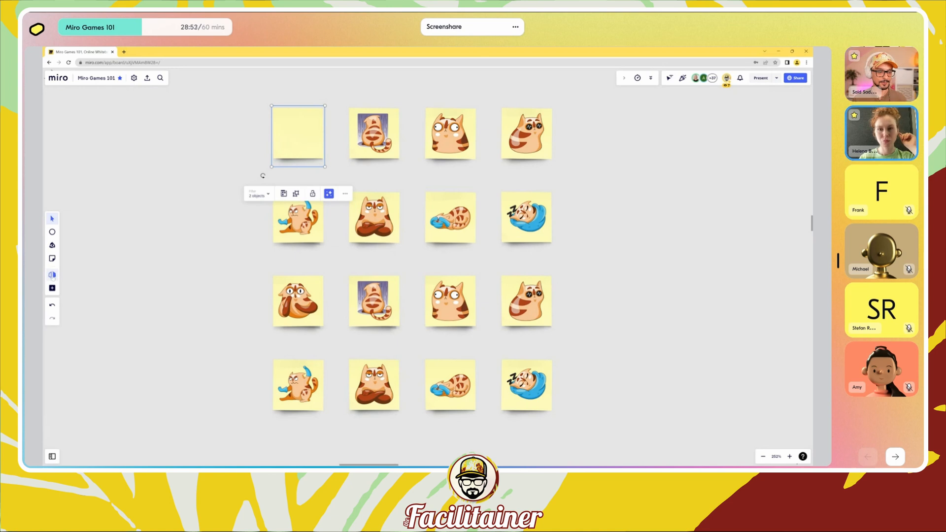
pyautogui.click(52, 277)
pyautogui.click(53, 277)
# Step: Flip the remaining three cards of the first row with Card Flip to hide their cats
pyautogui.click(371, 136)
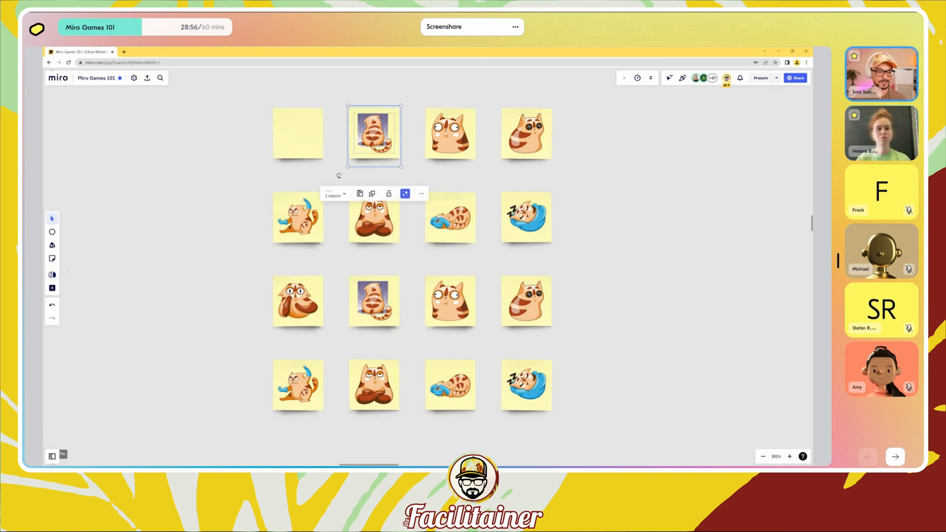
pyautogui.click(53, 276)
pyautogui.click(411, 135)
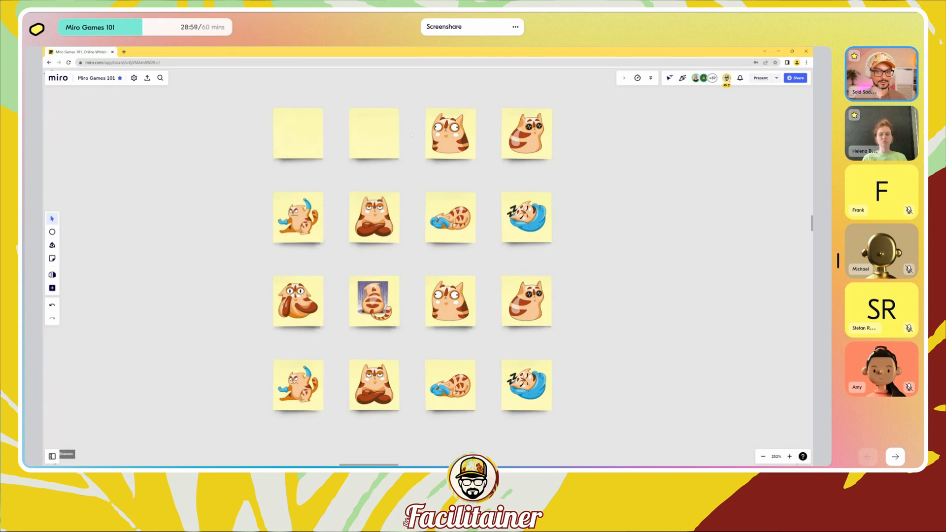
pyautogui.click(431, 148)
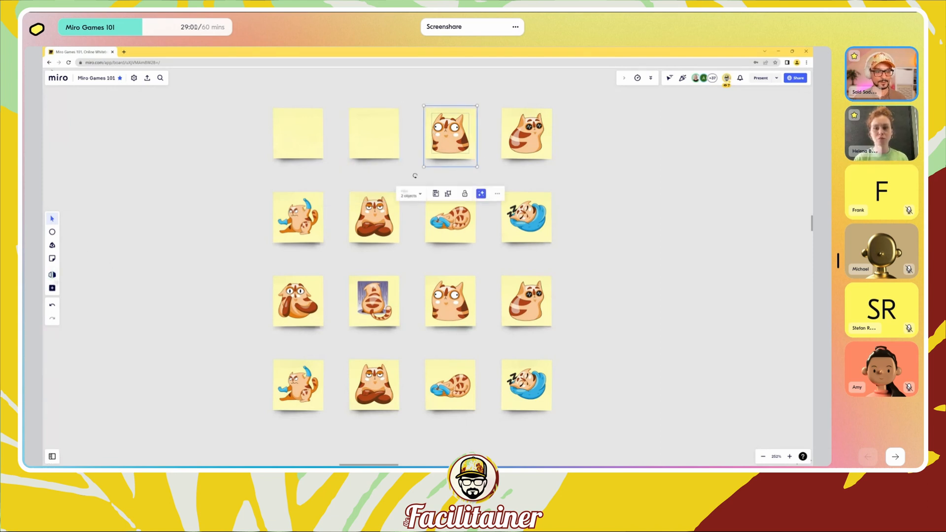
pyautogui.click(52, 276)
pyautogui.click(512, 144)
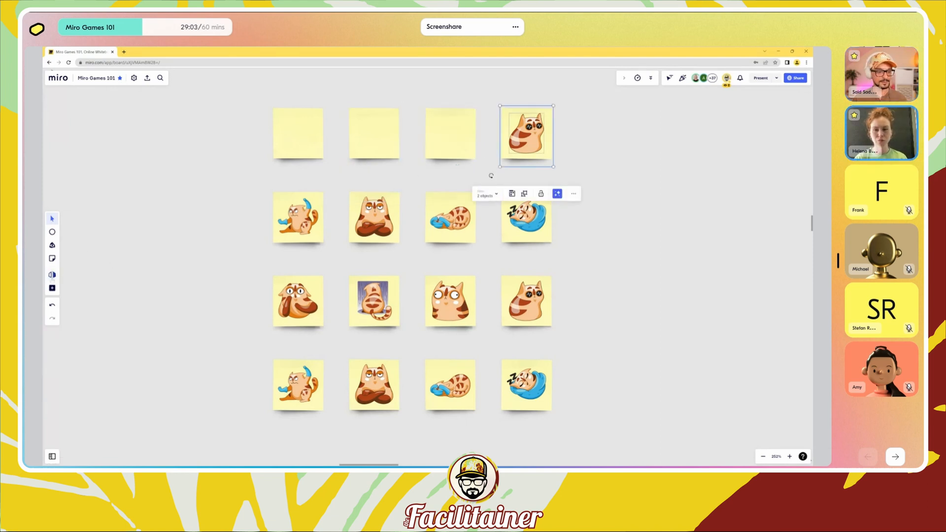
pyautogui.click(53, 275)
# Step: Flip the first two cards of the second row with Card Flip
pyautogui.click(284, 228)
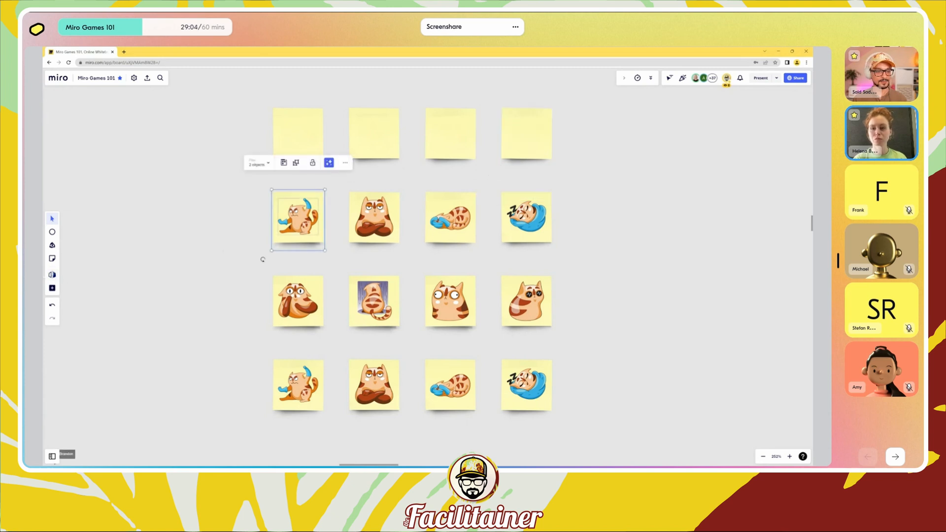
pyautogui.click(52, 275)
pyautogui.click(375, 227)
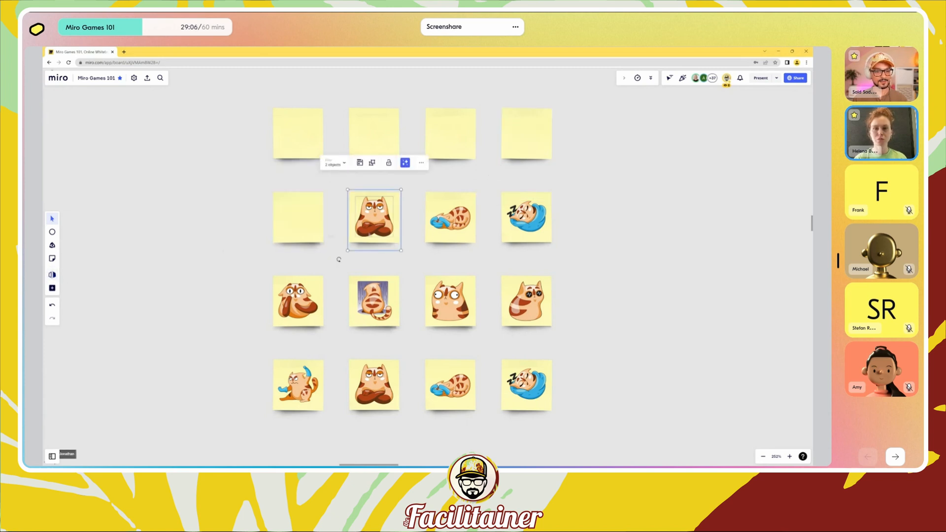
pyautogui.click(52, 276)
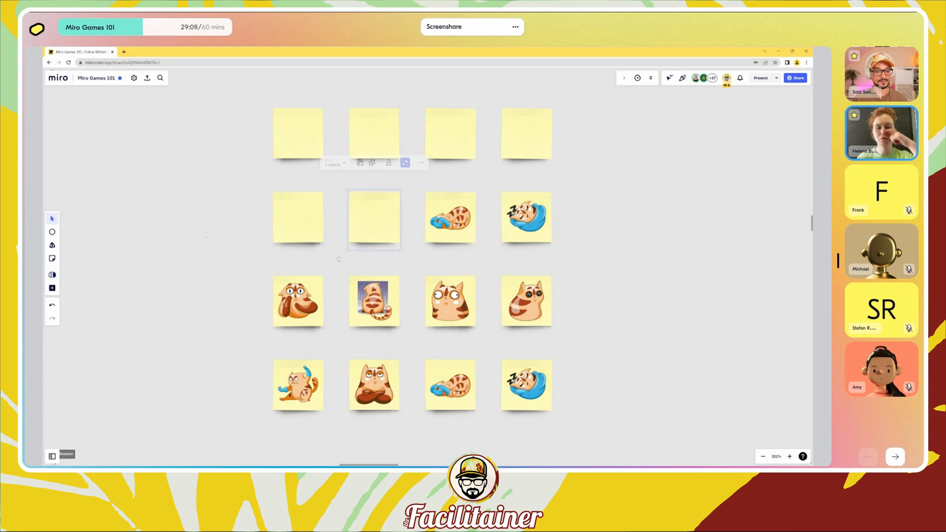
# Step: Send the cat stickers on the last two cards of the second row to the back, behind their notes, within their groups
pyautogui.click(447, 218)
pyautogui.doubleClick(447, 218)
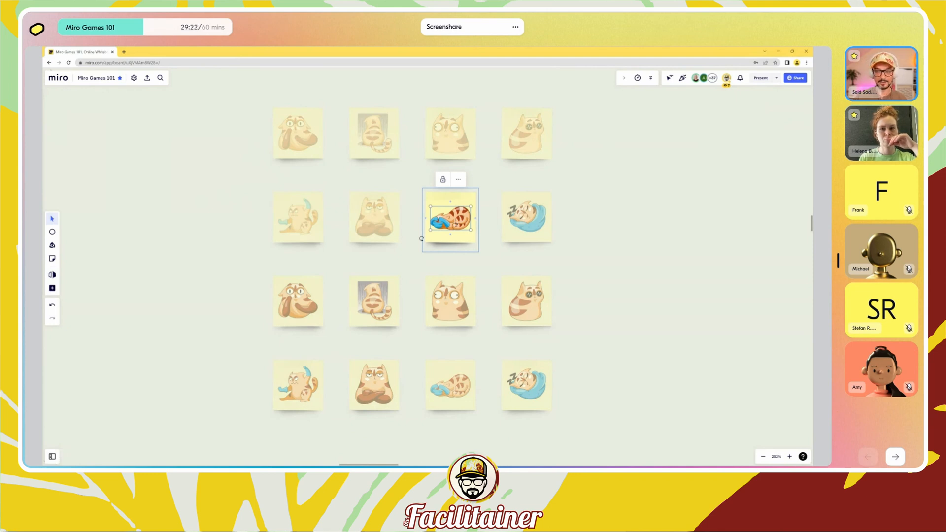
pyautogui.rightClick(454, 222)
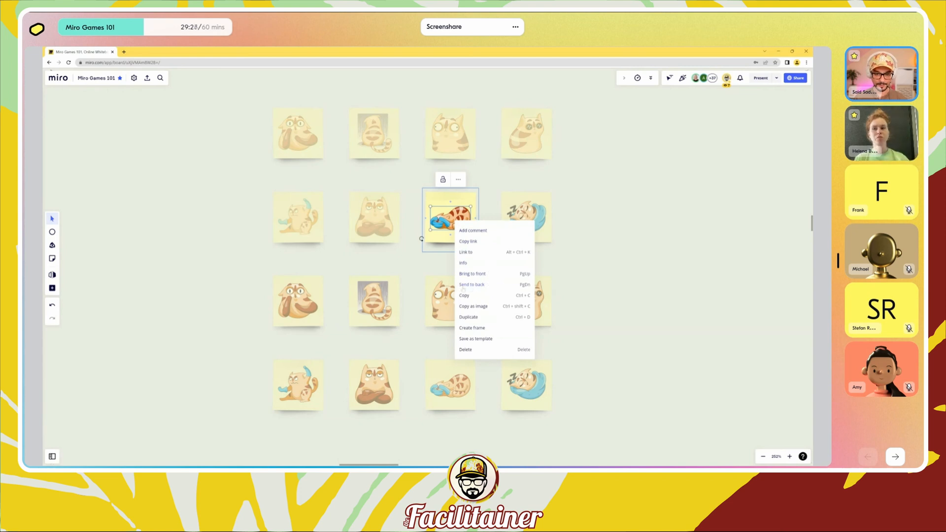
pyautogui.click(512, 286)
pyautogui.click(528, 222)
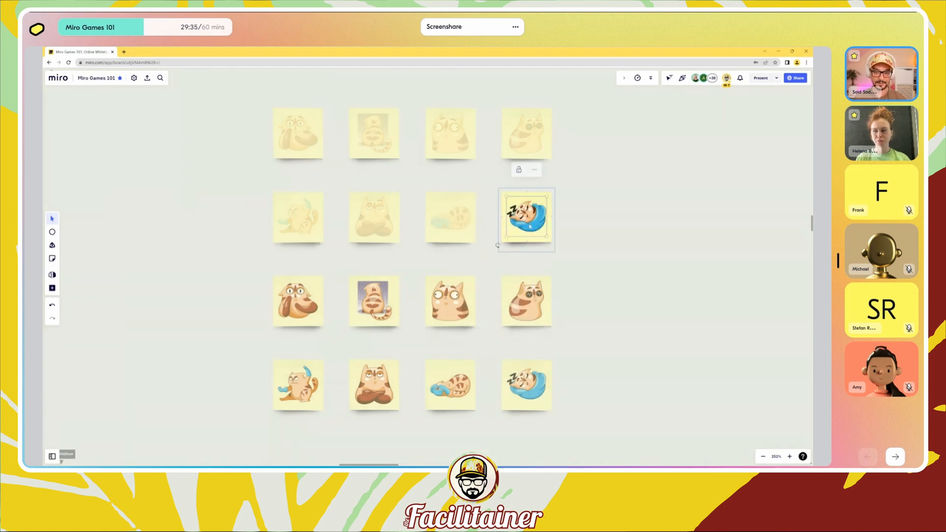
pyautogui.press('pagedown')
# Step: Send the cat sticker on each of the four third-row cards to the back of its group
pyautogui.click(526, 300)
pyautogui.press('pagedown')
pyautogui.click(449, 300)
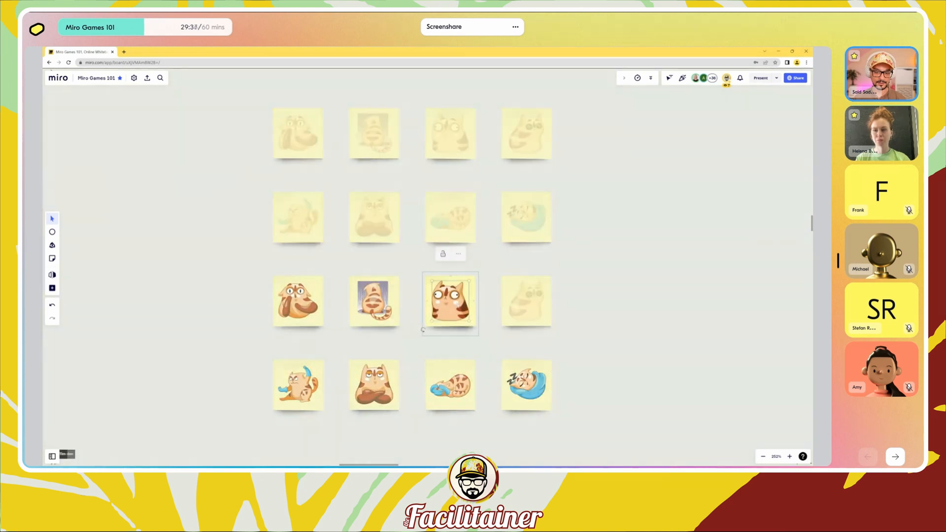
pyautogui.press('pagedown')
pyautogui.click(376, 302)
pyautogui.press('pagedown')
pyautogui.click(276, 325)
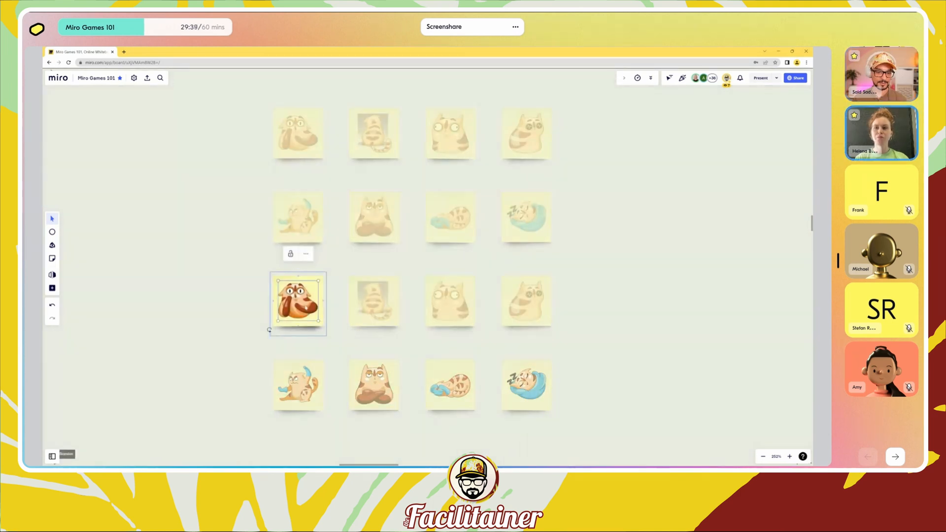
pyautogui.press('pagedown')
# Step: Send the cat sticker on each of the four fourth-row cards to the back, and leave group editing
pyautogui.click(272, 410)
pyautogui.press('pagedown')
pyautogui.click(349, 411)
pyautogui.press('pagedown')
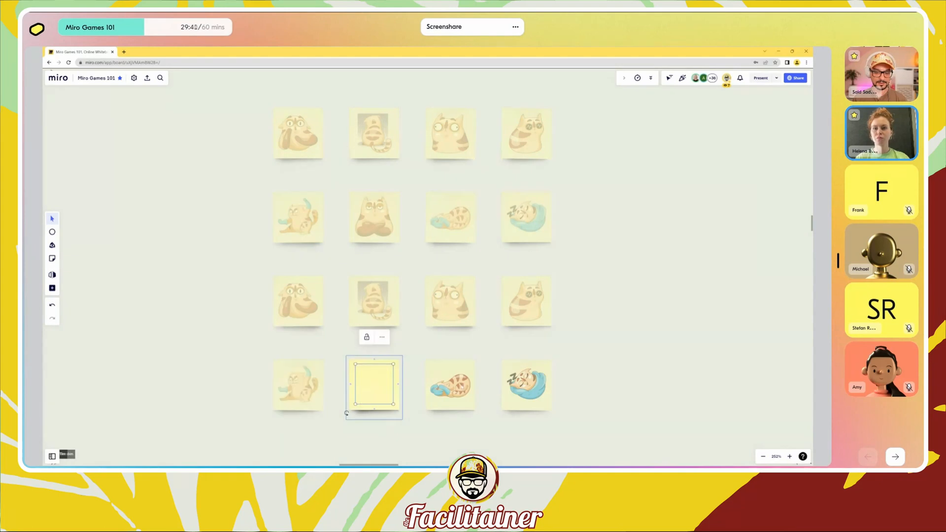
pyautogui.click(425, 412)
pyautogui.press('pagedown')
pyautogui.click(497, 413)
pyautogui.press('pagedown')
pyautogui.click(585, 383)
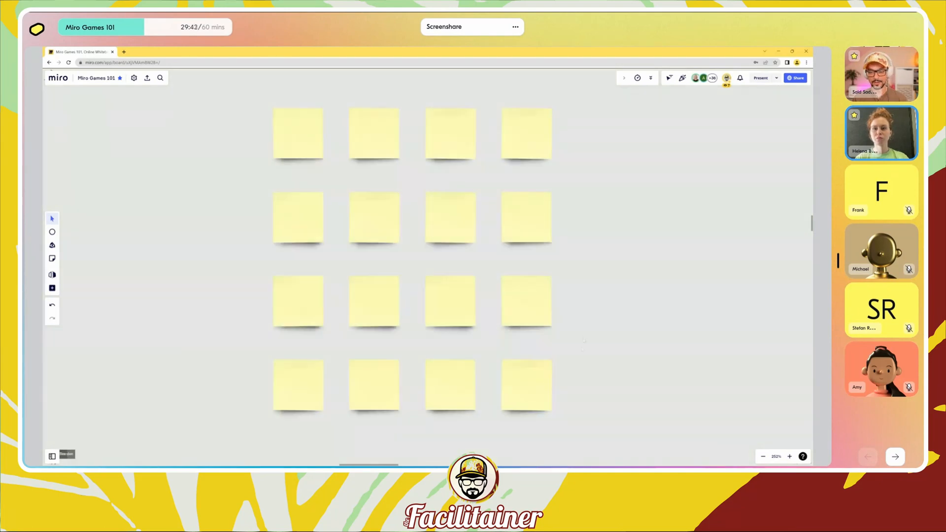
pyautogui.scroll(-2, 572, 316)
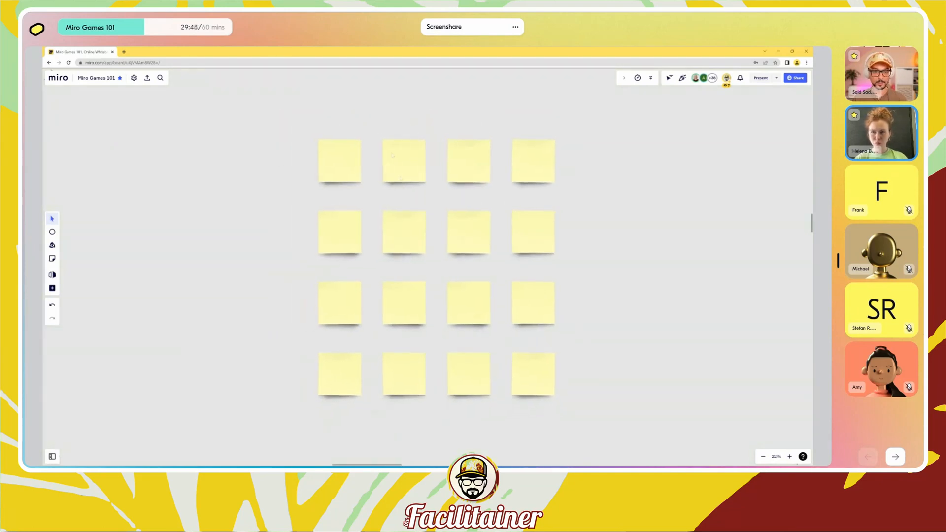
# Step: Shuffle the sixteen face-down cards by moving them one by one to random, overlapping positions on the board
pyautogui.moveTo(415, 165); pyautogui.dragTo(386, 271)
pyautogui.moveTo(409, 238); pyautogui.dragTo(409, 175)
pyautogui.moveTo(468, 168); pyautogui.dragTo(459, 244)
pyautogui.moveTo(532, 234); pyautogui.dragTo(555, 145)
pyautogui.moveTo(468, 304); pyautogui.dragTo(404, 158)
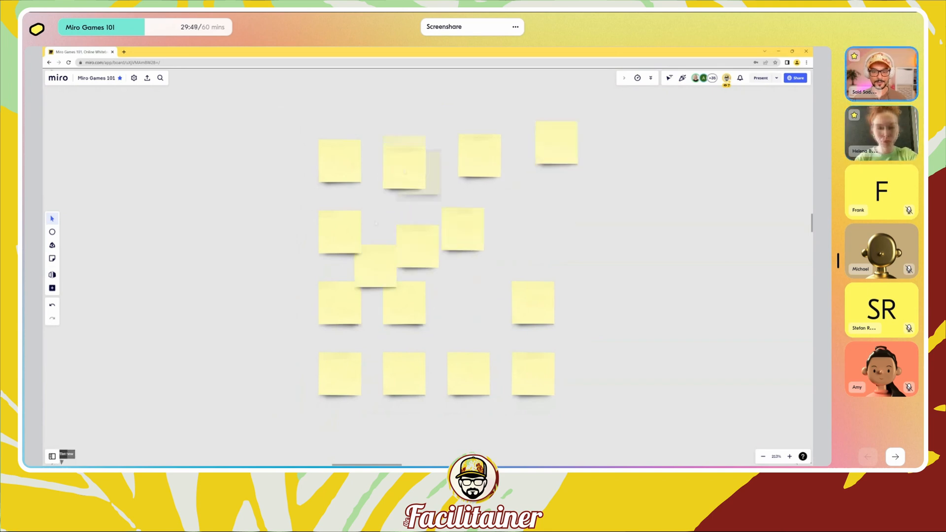
pyautogui.moveTo(341, 310); pyautogui.dragTo(456, 196)
pyautogui.moveTo(406, 306); pyautogui.dragTo(358, 198)
pyautogui.moveTo(534, 308); pyautogui.dragTo(351, 150)
pyautogui.moveTo(342, 380); pyautogui.dragTo(439, 197)
pyautogui.moveTo(470, 378); pyautogui.dragTo(386, 212)
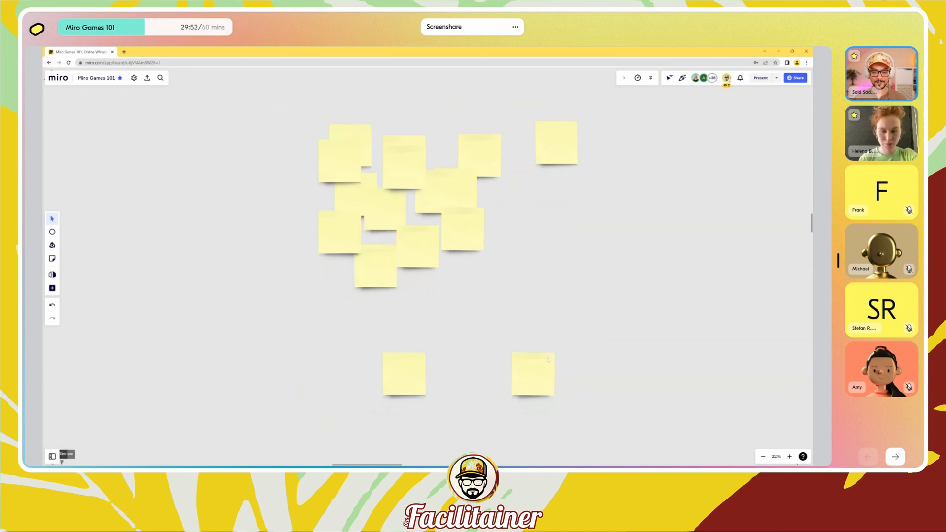
pyautogui.moveTo(535, 375); pyautogui.dragTo(482, 261)
pyautogui.moveTo(340, 160); pyautogui.dragTo(444, 273)
pyautogui.moveTo(434, 197); pyautogui.dragTo(481, 281)
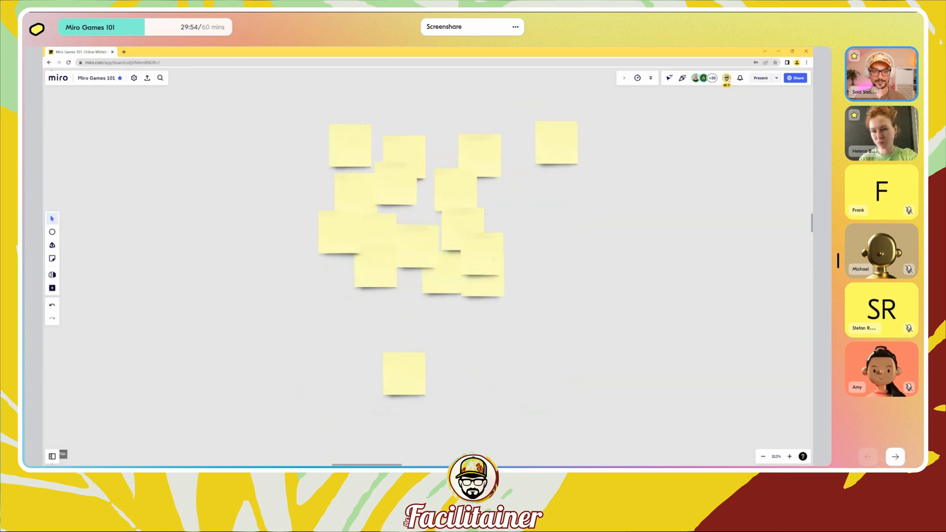
pyautogui.moveTo(516, 311); pyautogui.dragTo(400, 285)
pyautogui.moveTo(418, 239); pyautogui.dragTo(496, 228)
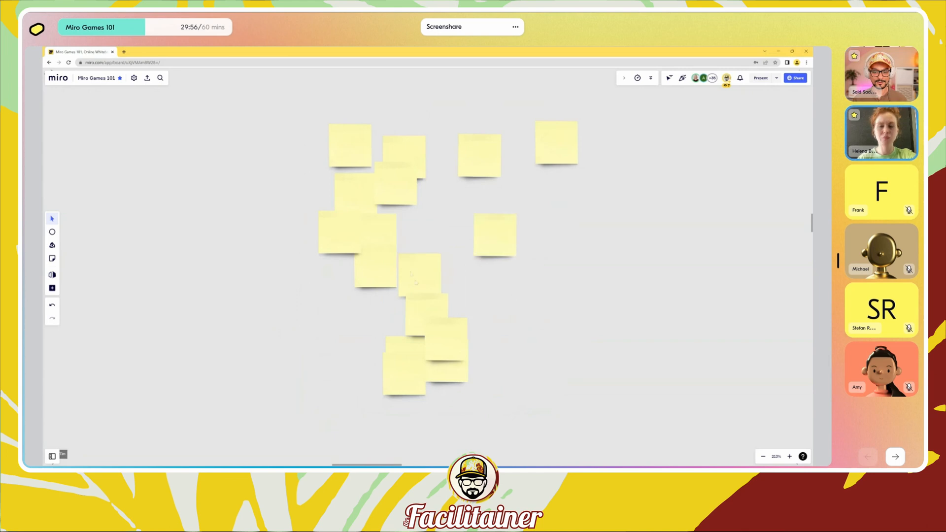
pyautogui.moveTo(421, 275); pyautogui.dragTo(485, 253)
# Step: Select all the shuffled cards, arrange them in an even four-by-four grid and deselect them
pyautogui.moveTo(216, 111); pyautogui.dragTo(642, 416)
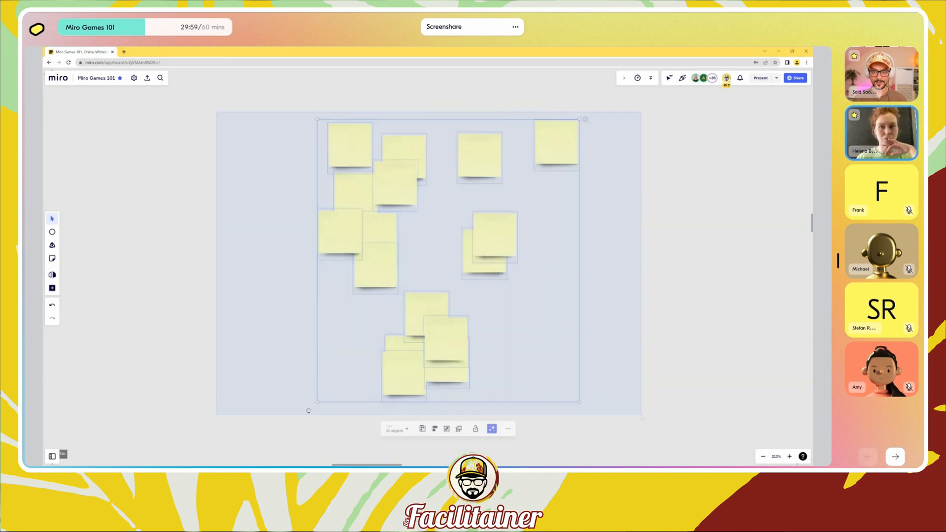
pyautogui.moveTo(586, 119); pyautogui.dragTo(543, 119)
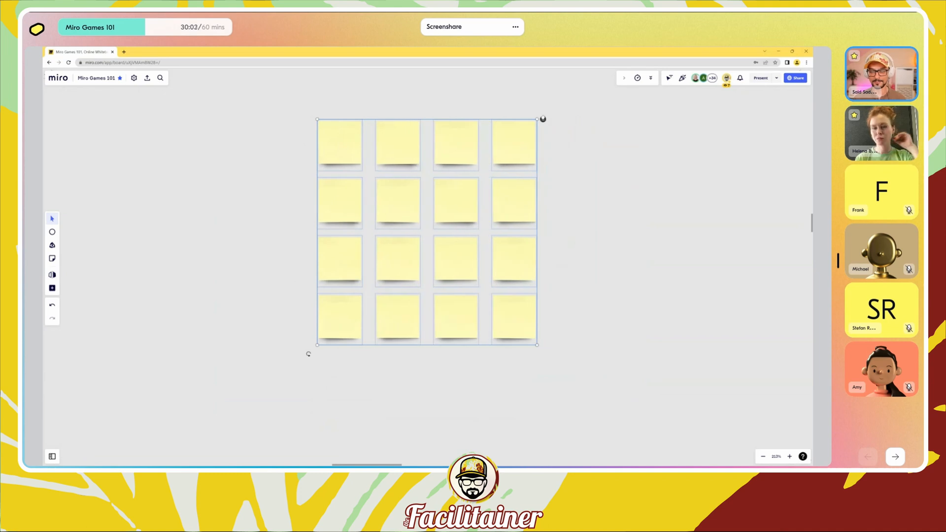
pyautogui.click(570, 129)
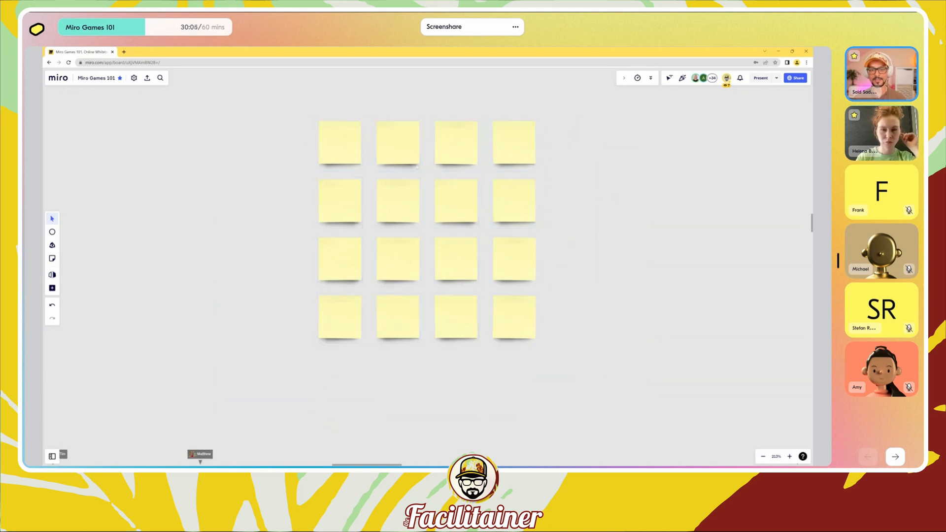
# Step: Flip the first two cards of the top row face up with Card Flip
pyautogui.click(348, 141)
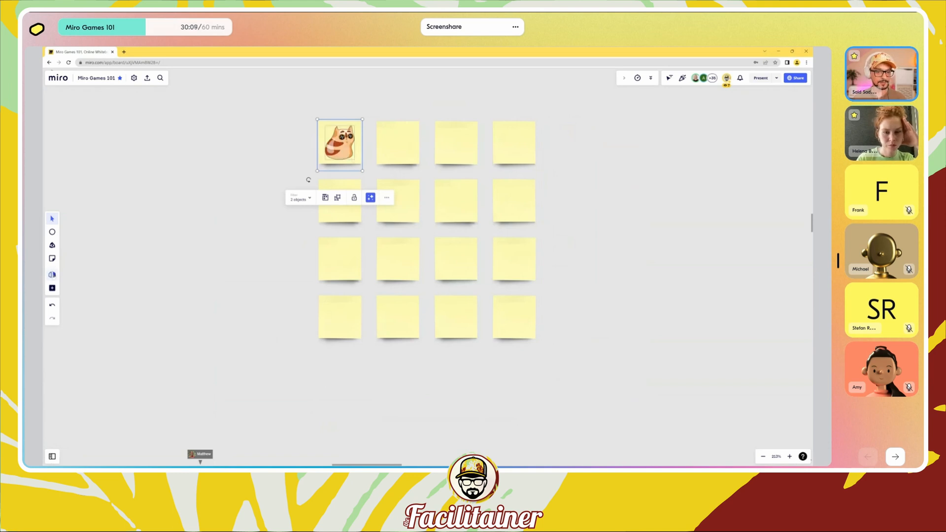
pyautogui.click(398, 143)
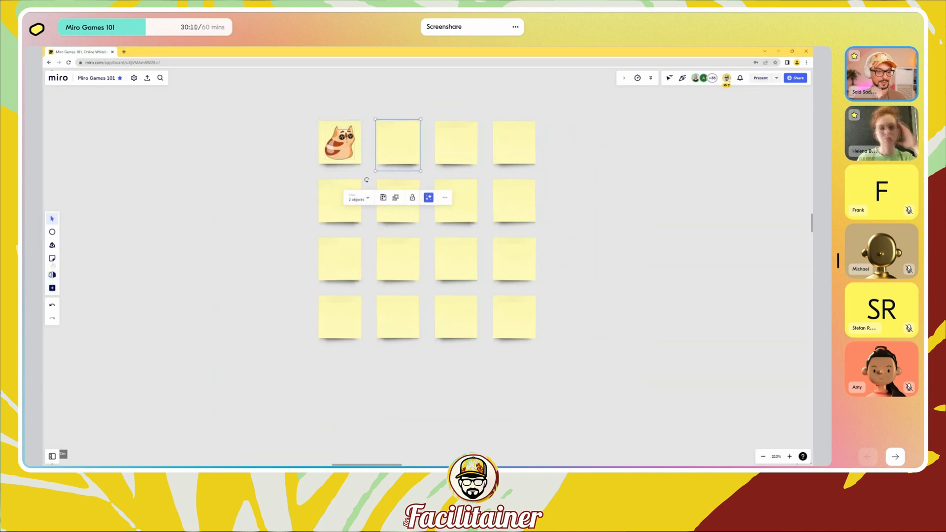
pyautogui.click(52, 275)
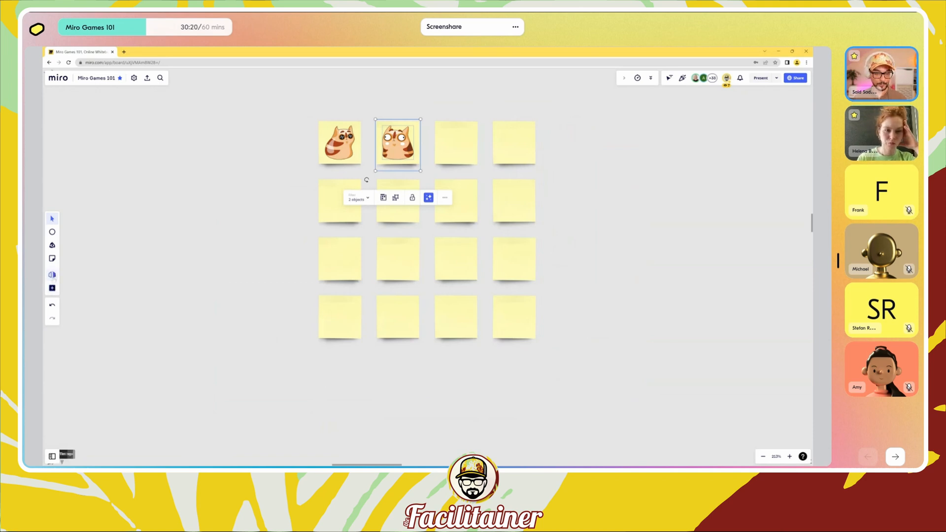
# Step: Turn the first two cards of the top row face down again with Card Flip
pyautogui.moveTo(300, 111); pyautogui.dragTo(368, 172)
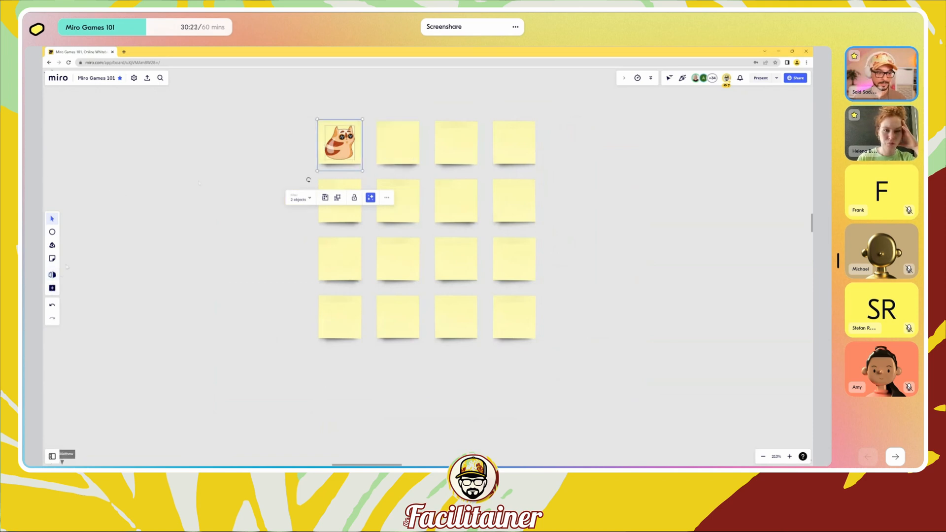
pyautogui.click(52, 275)
pyautogui.click(129, 269)
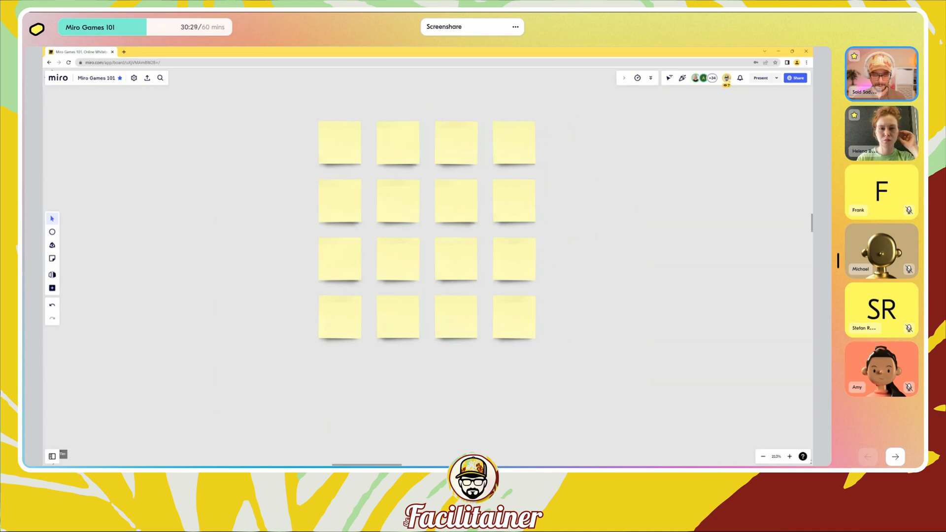
# Step: Undo and redo the last two card flips several times, finishing with both flips undone
pyautogui.hotkey('ctrl', 'z')
pyautogui.hotkey('ctrl', 'z')
pyautogui.hotkey('ctrl', 'shift', 'z')
pyautogui.hotkey('ctrl', 'shift', 'z')
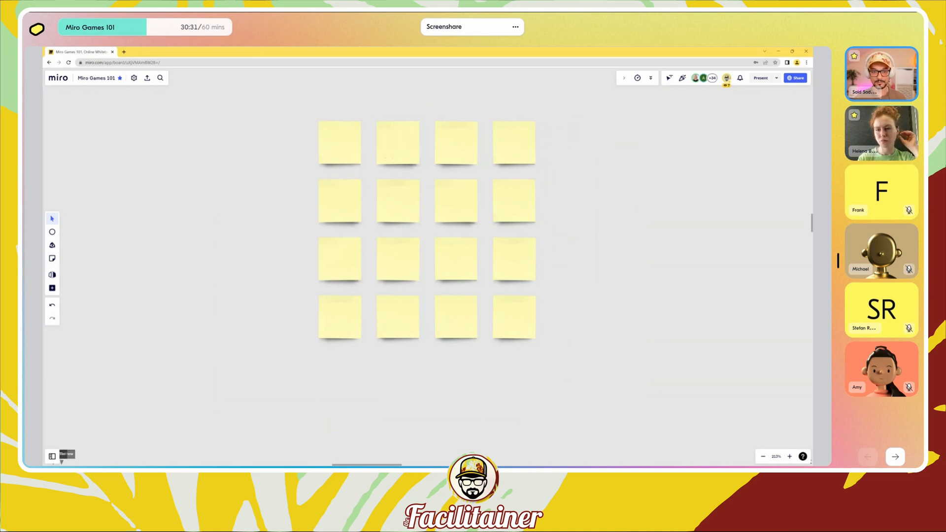
pyautogui.hotkey('ctrl', 'z')
pyautogui.hotkey('ctrl', 'z')
pyautogui.hotkey('ctrl', 'shift', 'z')
pyautogui.hotkey('ctrl', 'shift', 'z')
pyautogui.hotkey('ctrl', 'z')
pyautogui.hotkey('ctrl', 'z')
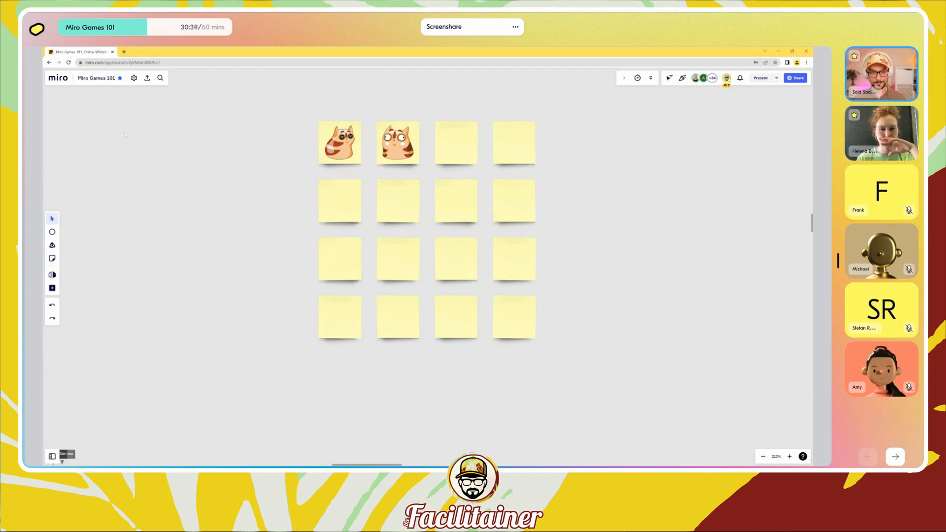
# Step: Select all sixteen cards and move the whole grid to the left on the board
pyautogui.moveTo(292, 113); pyautogui.dragTo(585, 400)
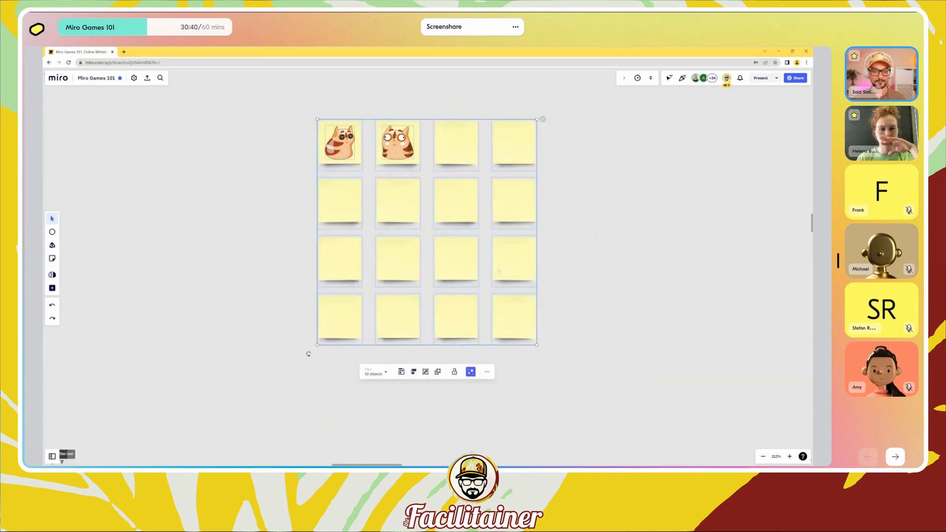
pyautogui.moveTo(513, 261); pyautogui.dragTo(411, 255)
pyautogui.scroll(-3, 605, 281)
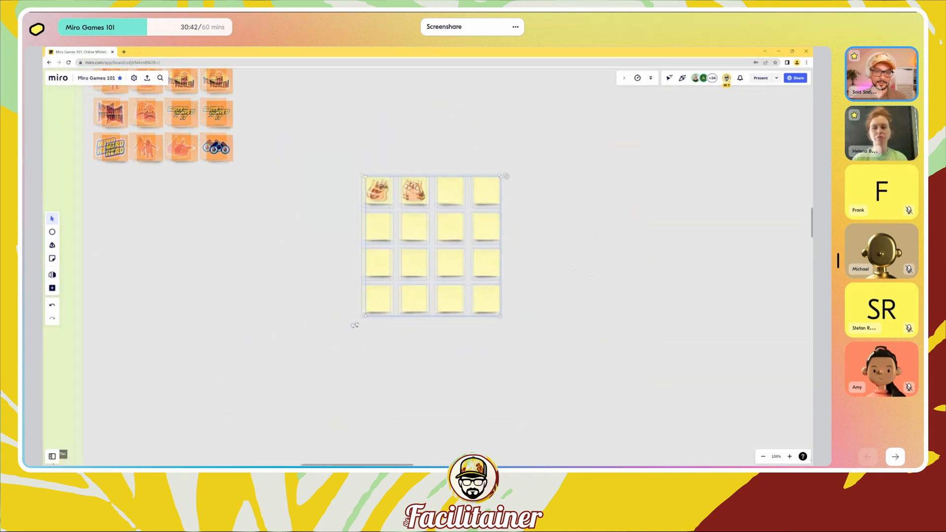
pyautogui.scroll(3, 588, 275)
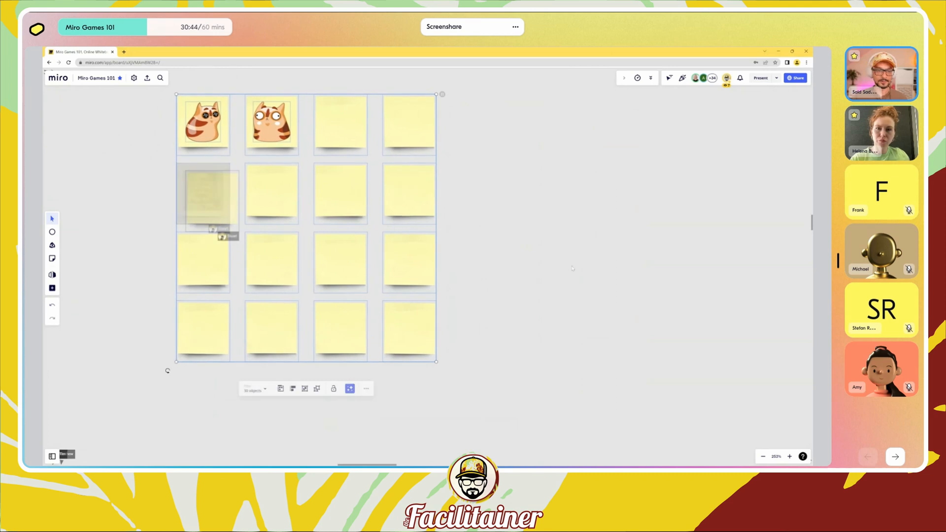
pyautogui.moveTo(204, 198); pyautogui.dragTo(195, 190)
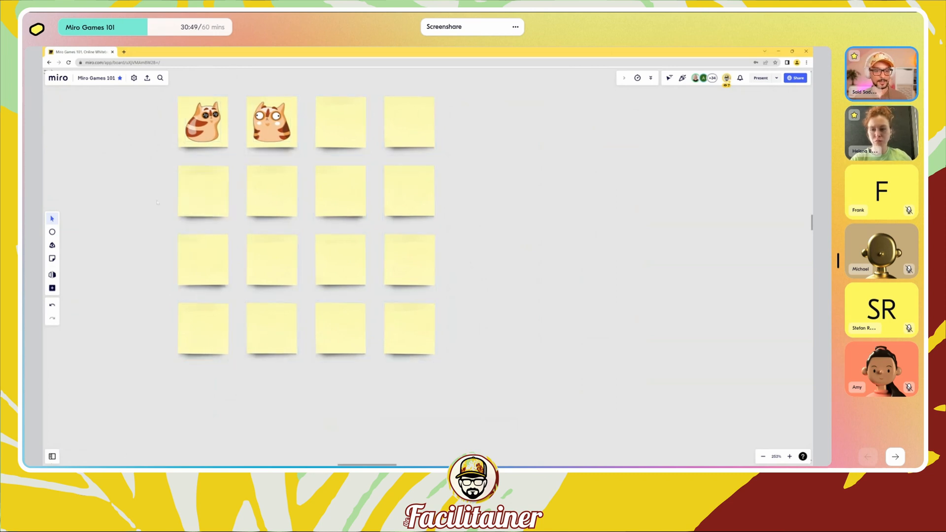
# Step: Select all sixteen cards of the four-by-four grid
pyautogui.moveTo(572, 250); pyautogui.dragTo(648, 307)
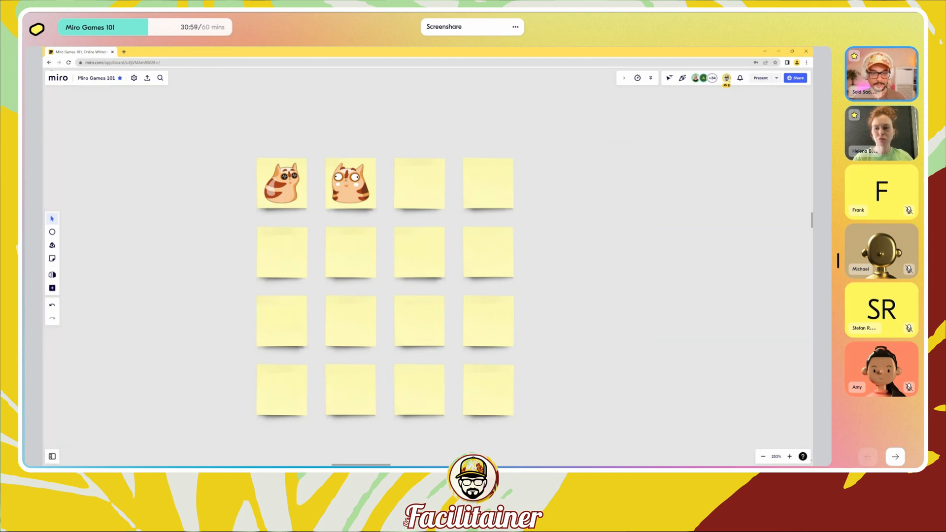
pyautogui.moveTo(590, 287); pyautogui.dragTo(606, 245)
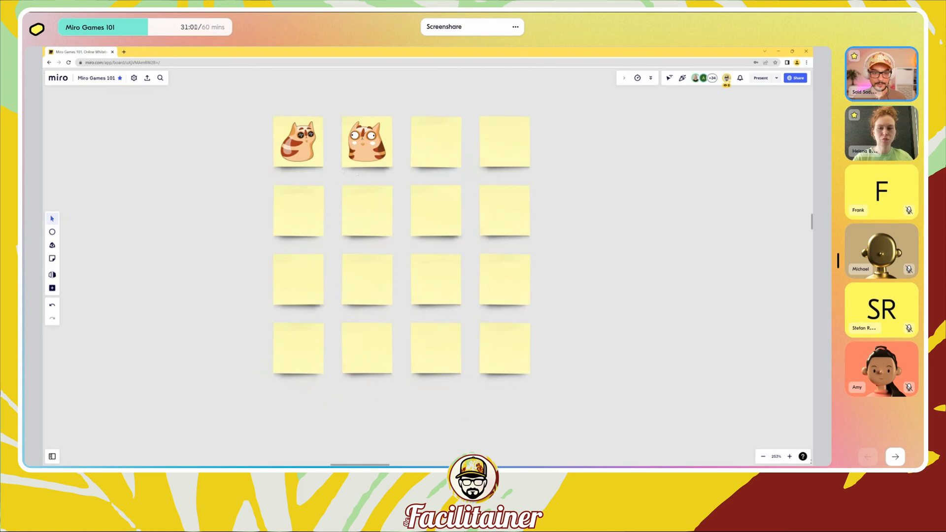
pyautogui.moveTo(270, 111); pyautogui.dragTo(544, 389)
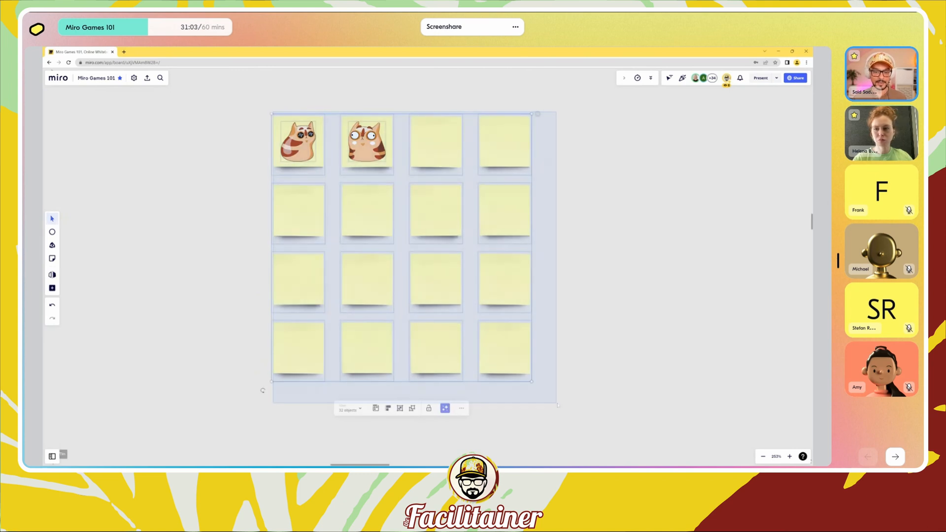
# Step: Send the cat stickers on the first two notes of the top row to the back, and select the whole note grid
pyautogui.click(249, 141)
pyautogui.doubleClick(298, 143)
pyautogui.press('pagedown')
pyautogui.click(366, 145)
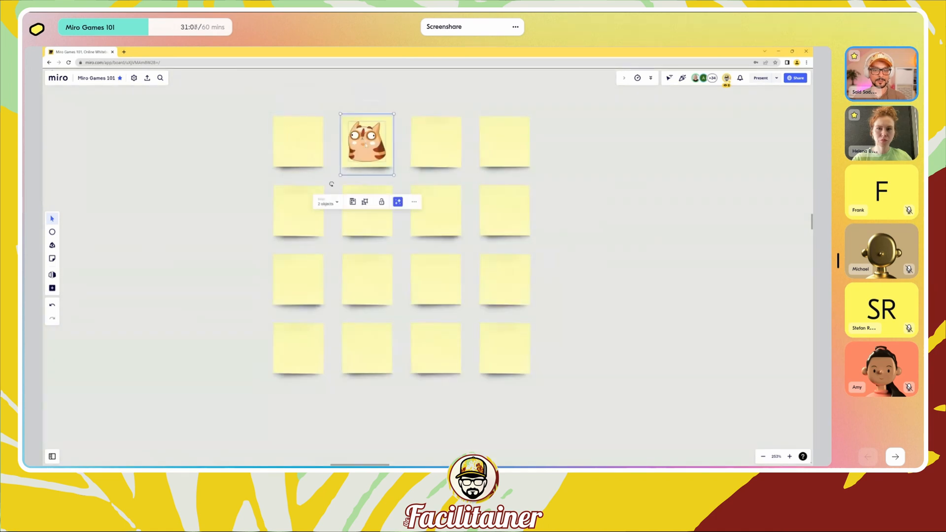
pyautogui.doubleClick(365, 145)
pyautogui.press('pagedown')
pyautogui.moveTo(263, 108); pyautogui.dragTo(594, 417)
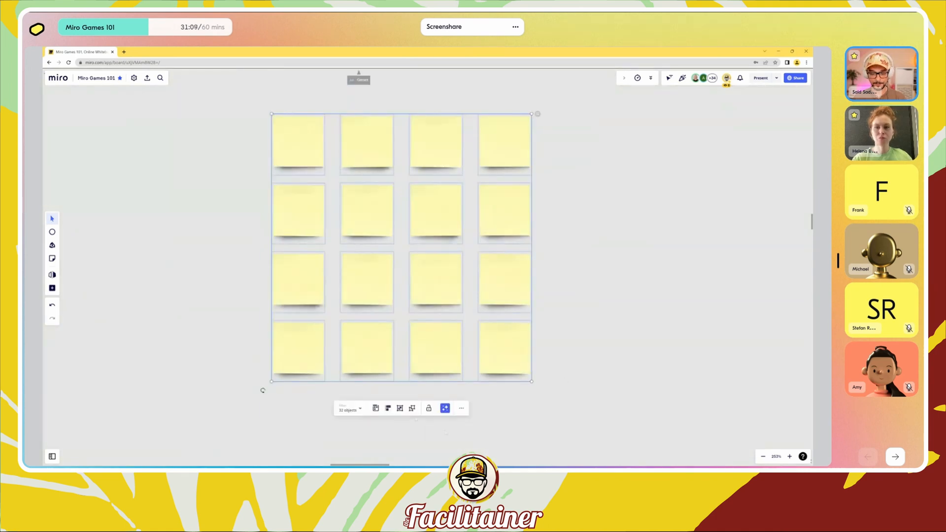
# Step: Examine the stacking-order options, Bring to front and Send to back, for the first sticky note in the grid
pyautogui.click(252, 153)
pyautogui.moveTo(318, 149); pyautogui.dragTo(308, 174)
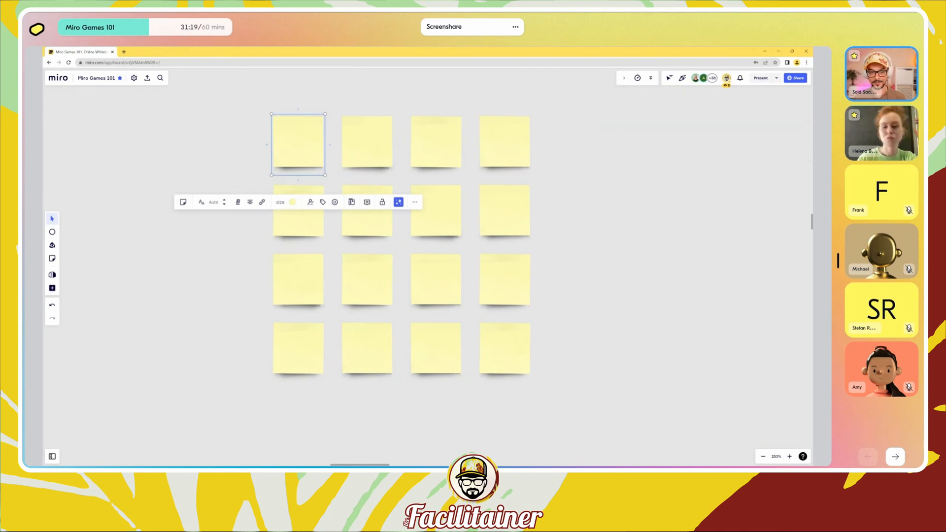
pyautogui.click(696, 171)
pyautogui.rightClick(295, 142)
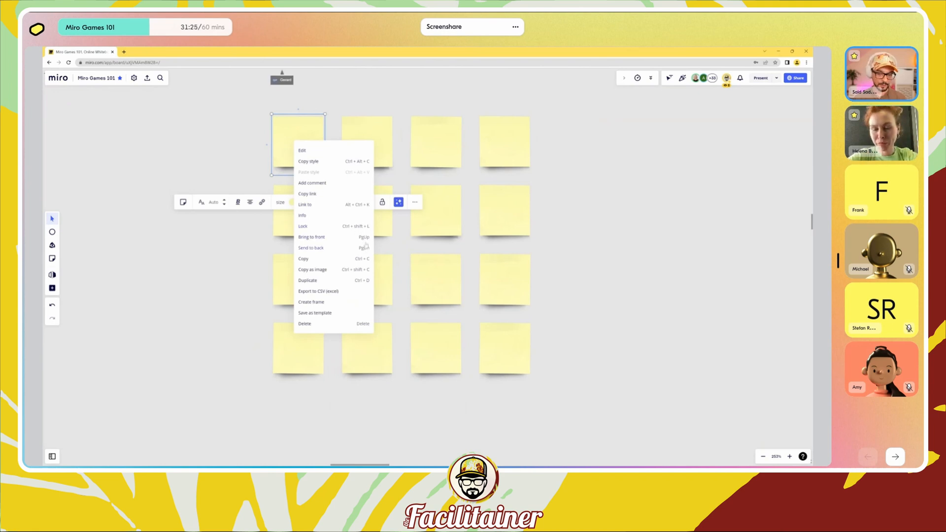
pyautogui.click(240, 163)
pyautogui.click(295, 156)
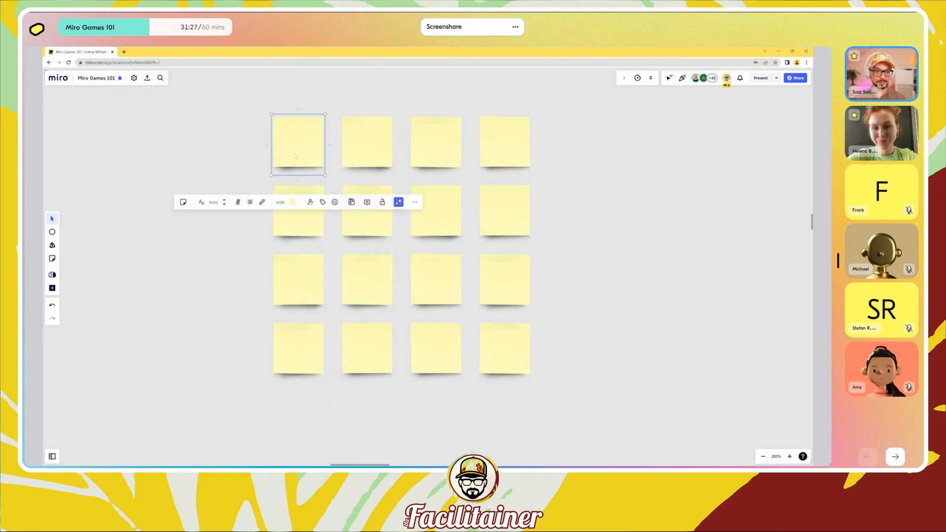
# Step: Send the fourth sticky note of the top row to the back to reveal its sticker, and undo that change
pyautogui.click(436, 279)
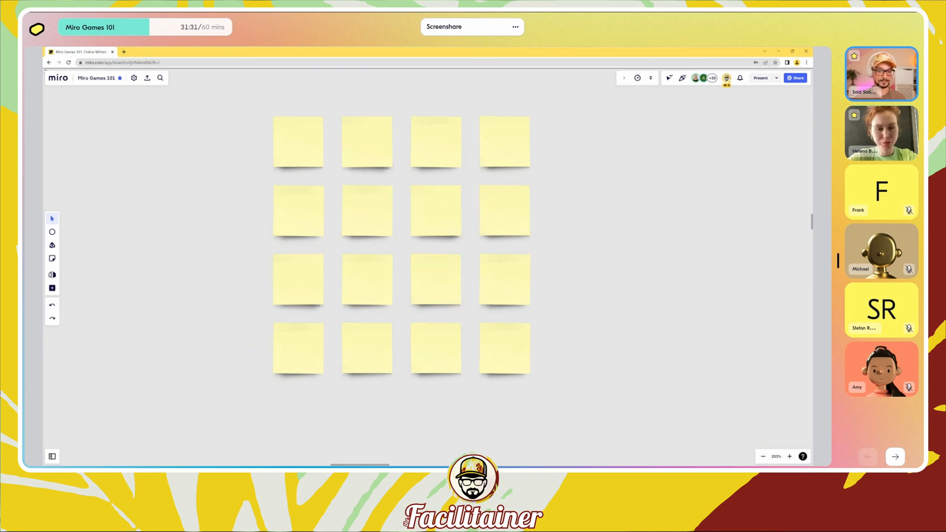
pyautogui.click(508, 160)
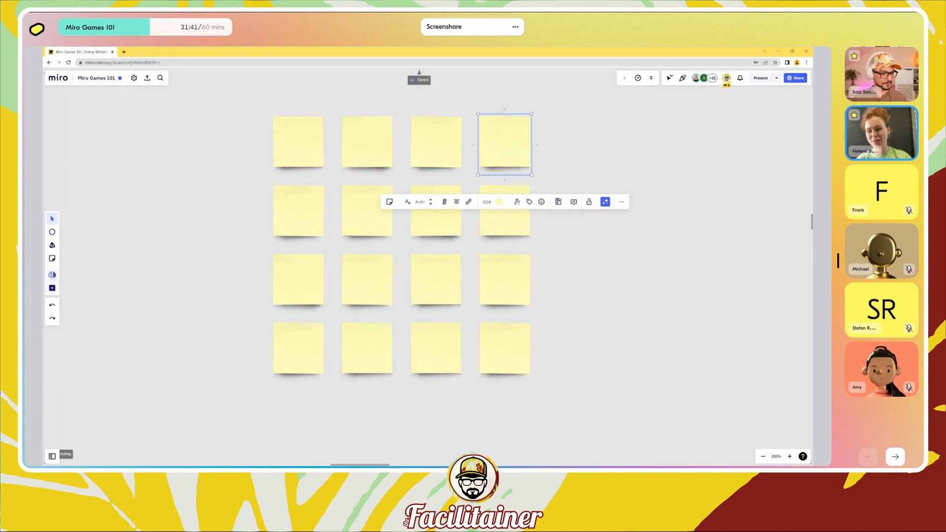
pyautogui.click(52, 277)
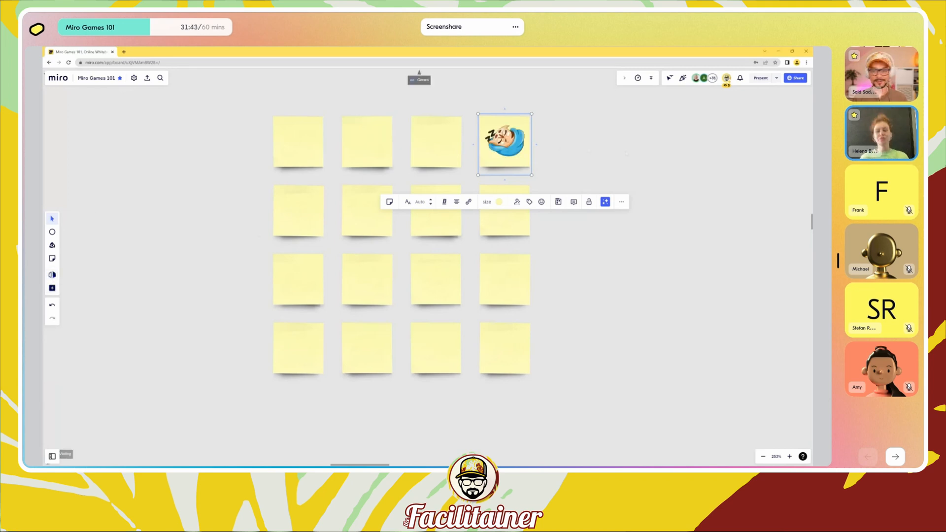
pyautogui.click(582, 186)
pyautogui.hotkey('ctrl', 'z')
pyautogui.click(504, 226)
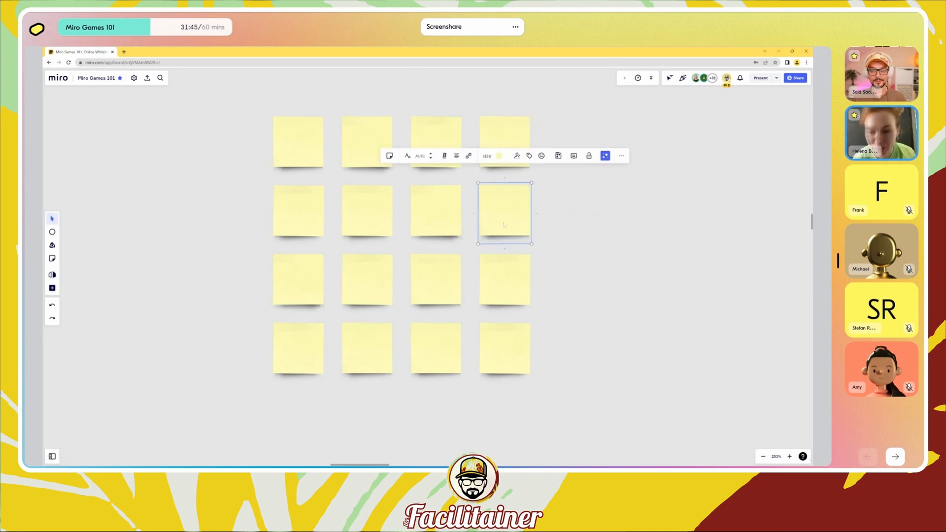
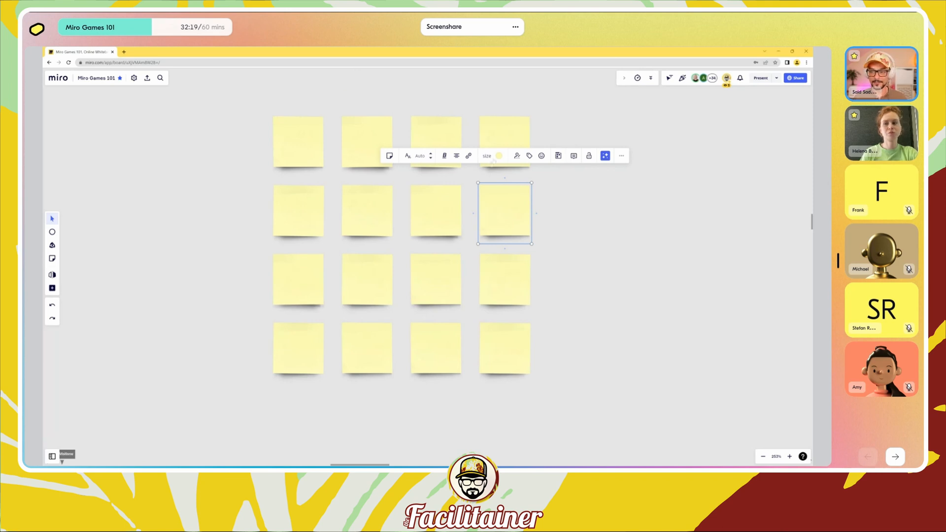
pyautogui.click(232, 101)
pyautogui.moveTo(232, 102); pyautogui.dragTo(588, 418)
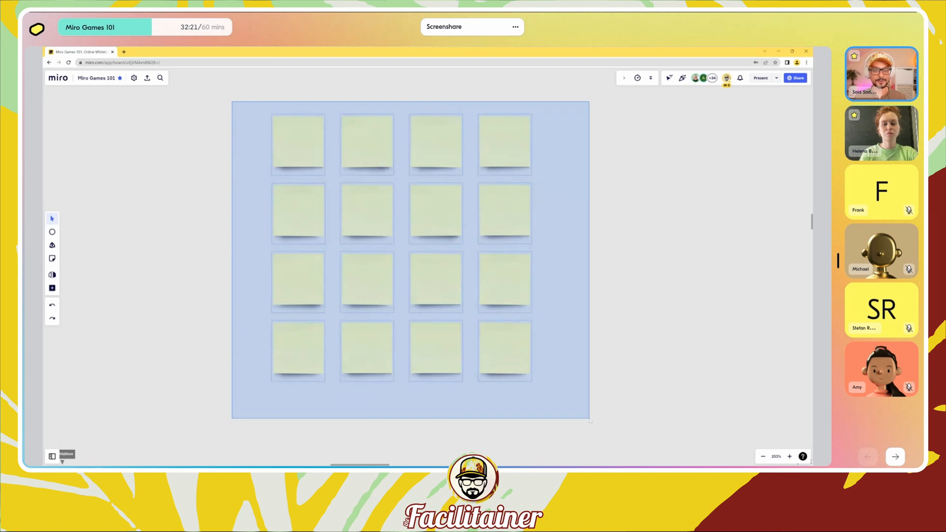
pyautogui.moveTo(231, 108); pyautogui.dragTo(566, 401)
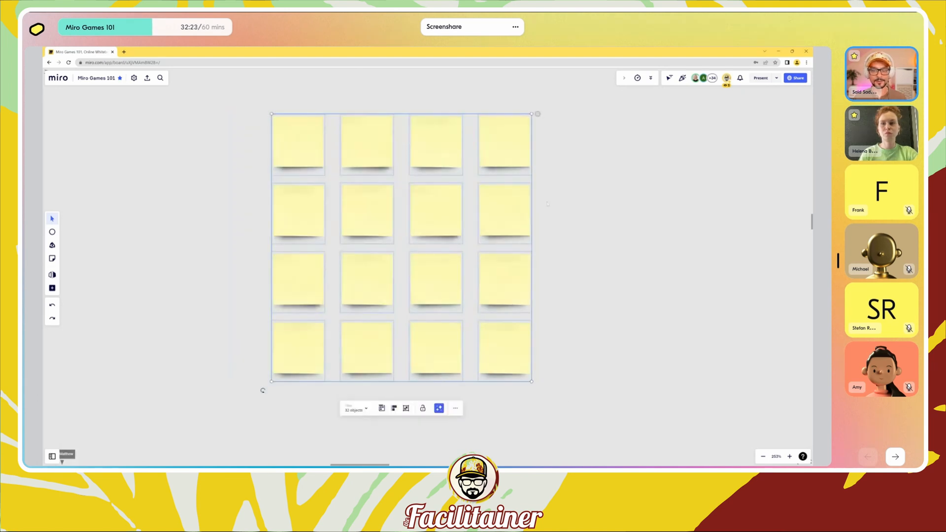
pyautogui.moveTo(242, 105); pyautogui.dragTo(610, 401)
pyautogui.doubleClick(294, 138)
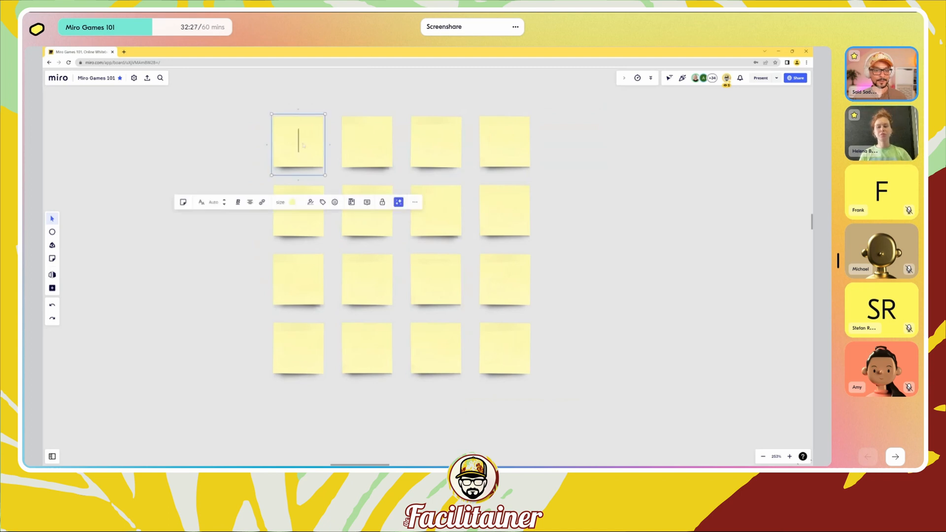
pyautogui.click(265, 106)
# Step: Send each of the four sticky notes in the grid's top row to the back to reveal their cat stickers
pyautogui.scroll(-3, 339, 221)
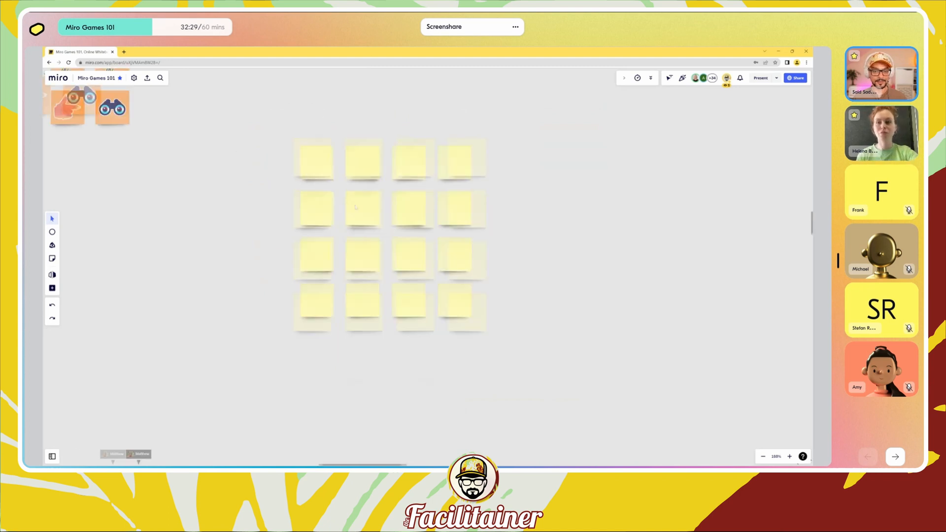
pyautogui.click(326, 168)
pyautogui.press('pagedown')
pyautogui.click(375, 167)
pyautogui.press('pagedown')
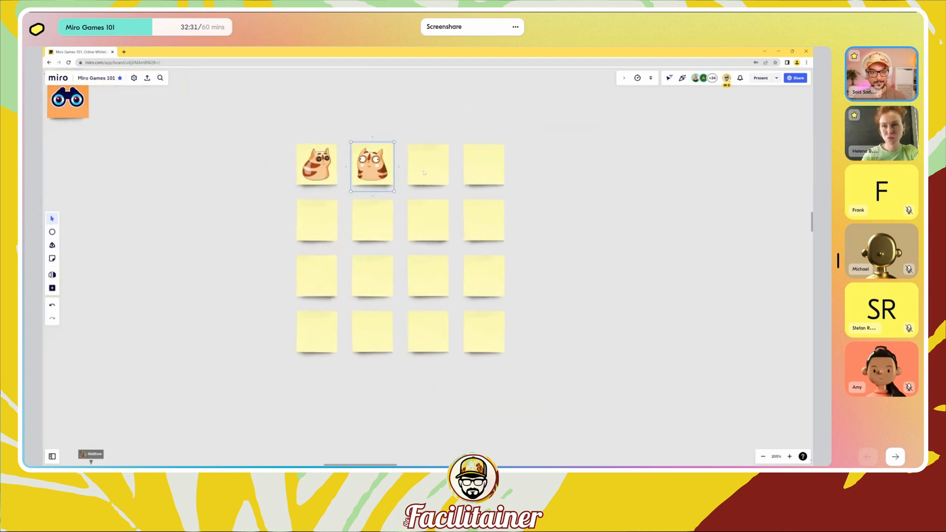
pyautogui.click(426, 169)
pyautogui.press('pagedown')
pyautogui.click(480, 168)
pyautogui.press('pagedown')
# Step: Send the four sticky notes of the second row to the back so their cat stickers show
pyautogui.press('pagedown')
pyautogui.click(428, 220)
pyautogui.press('pagedown')
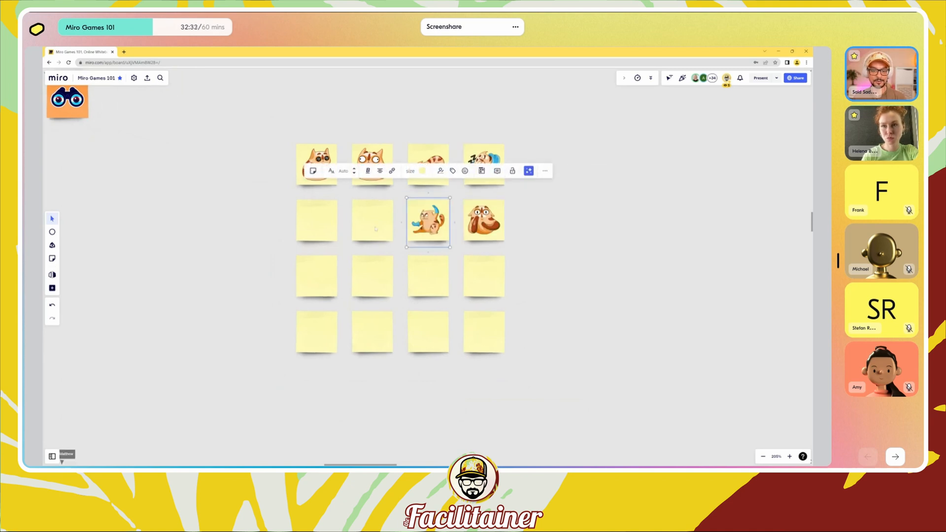
pyautogui.click(372, 220)
pyautogui.press('pagedown')
pyautogui.click(316, 220)
pyautogui.press('pagedown')
# Step: Send all third-row sticky notes and the last note of the fourth row to the back to uncover their stickers
pyautogui.click(323, 281)
pyautogui.press('pagedown')
pyautogui.click(373, 277)
pyautogui.press('pagedown')
pyautogui.click(428, 277)
pyautogui.press('pagedown')
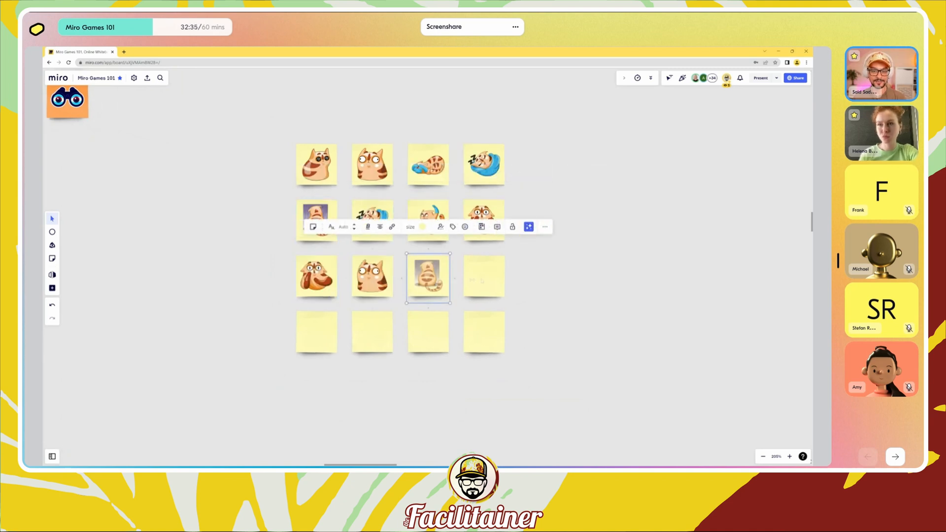
pyautogui.click(484, 328)
pyautogui.press('pagedown')
pyautogui.click(483, 268)
pyautogui.press('pagedown')
# Step: Reveal the remaining three stickers in the fourth row by sending their sticky notes to the back
pyautogui.click(427, 331)
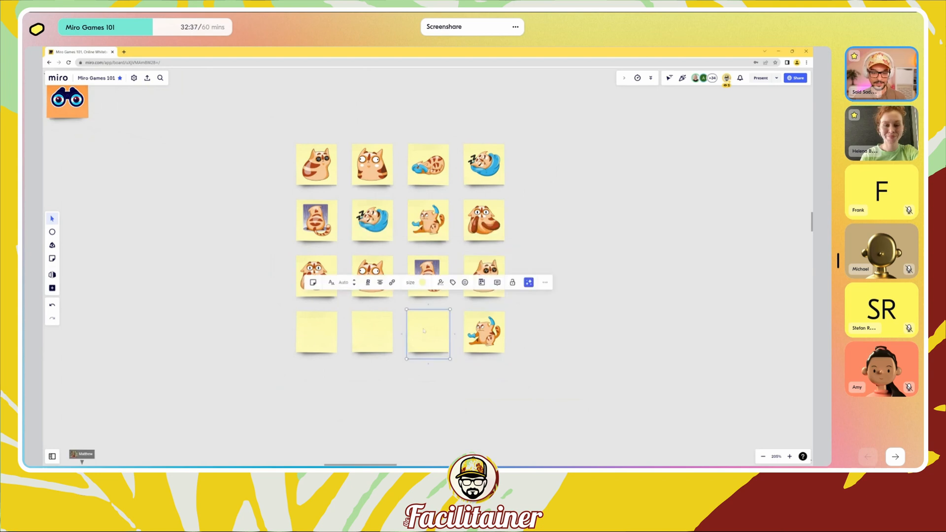
pyautogui.press('pagedown')
pyautogui.click(372, 331)
pyautogui.press('pagedown')
pyautogui.click(316, 331)
pyautogui.press('pagedown')
# Step: Move the complete grid of cat cards beside the orange memory card grid
pyautogui.moveTo(236, 104); pyautogui.dragTo(575, 442)
pyautogui.scroll(-2, 591, 400)
pyautogui.scroll(-3, 591, 401)
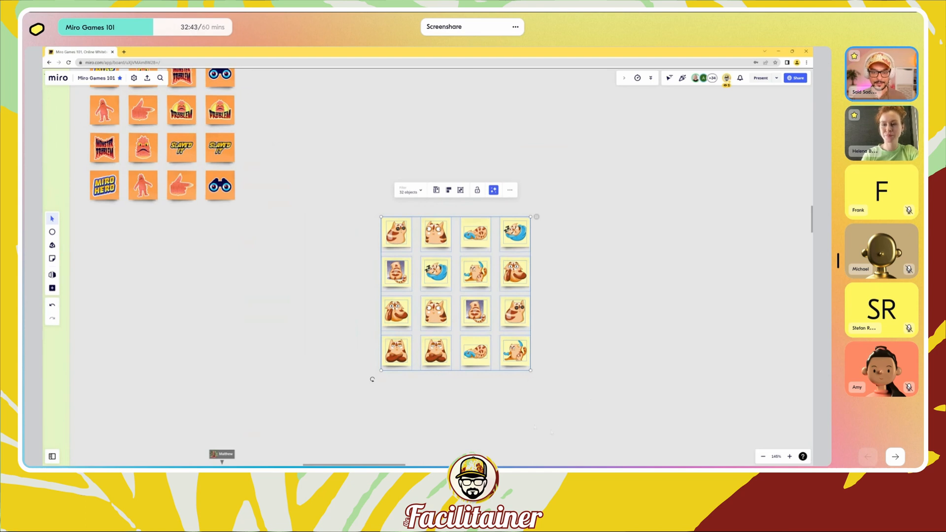
pyautogui.moveTo(372, 379); pyautogui.dragTo(260, 271)
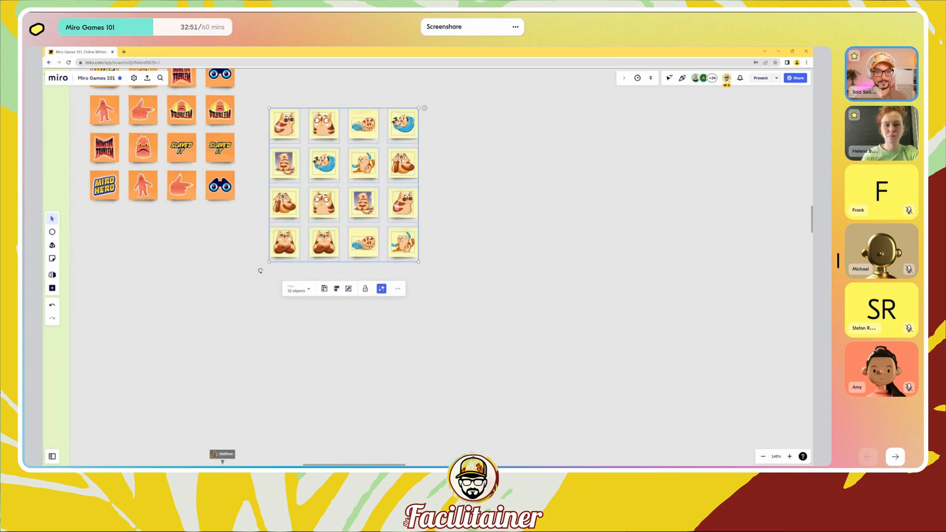
# Step: Examine the participants' game areas across the board and the memory grids in the central frame
pyautogui.scroll(-5, 466, 238)
pyautogui.scroll(-3, 466, 238)
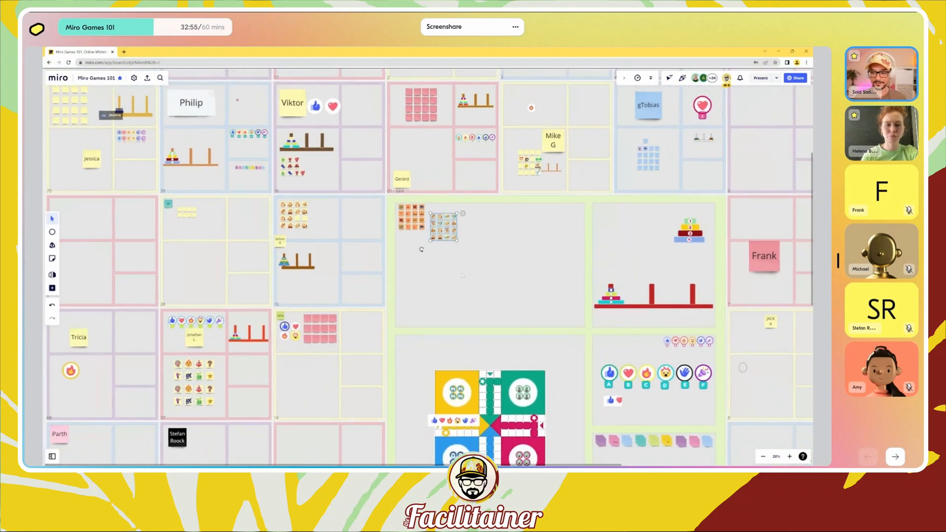
pyautogui.scroll(-4, 462, 275)
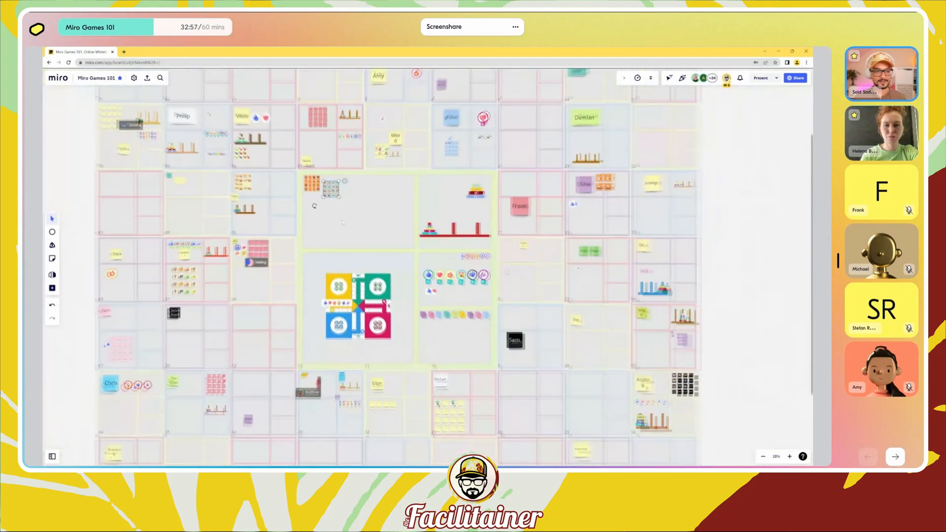
pyautogui.scroll(-2, 343, 223)
pyautogui.moveTo(446, 377); pyautogui.dragTo(450, 346)
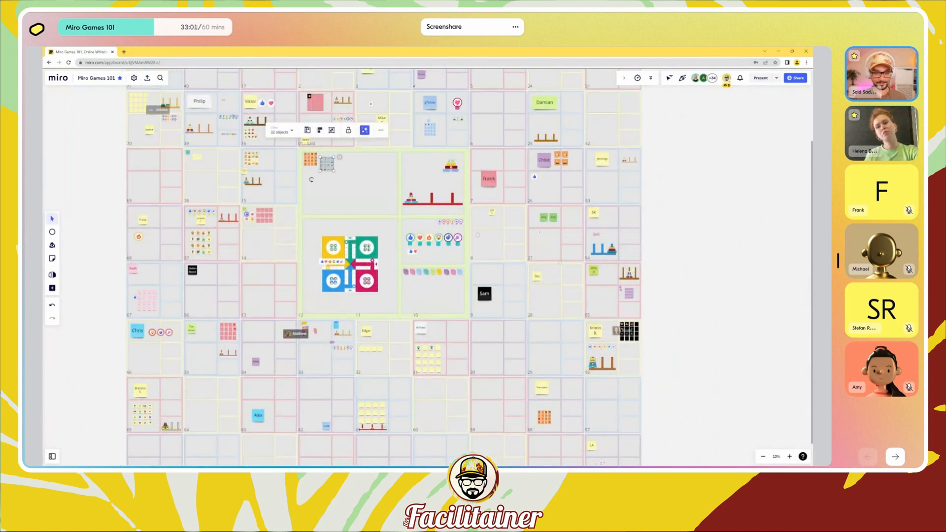
pyautogui.scroll(4, 380, 213)
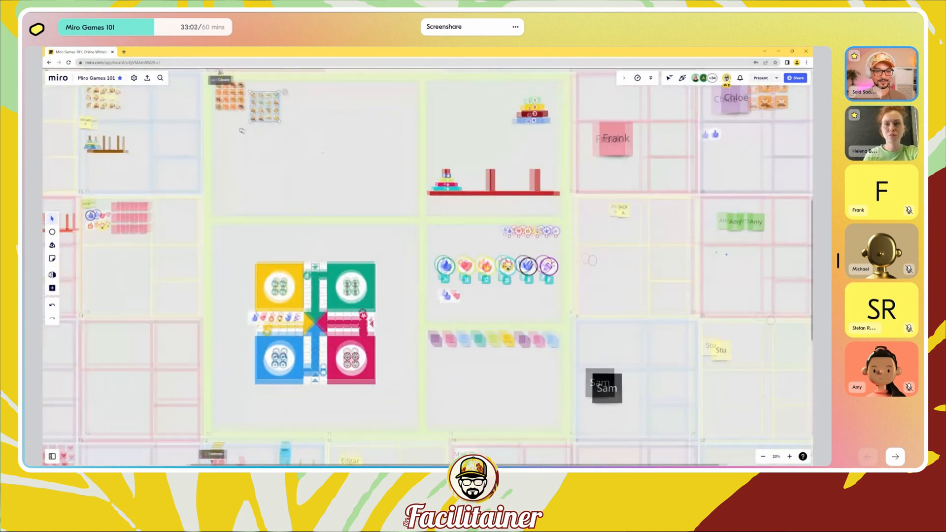
pyautogui.scroll(6, 242, 131)
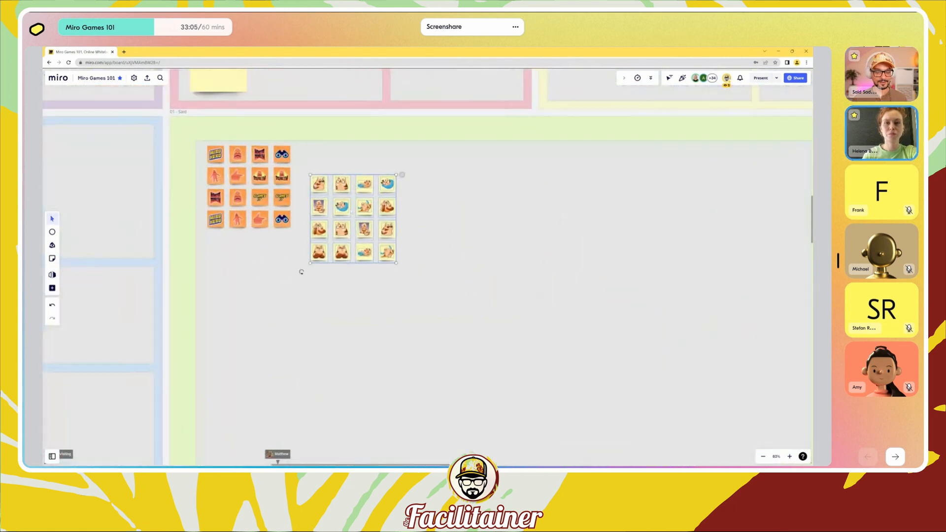
pyautogui.scroll(-5, 332, 247)
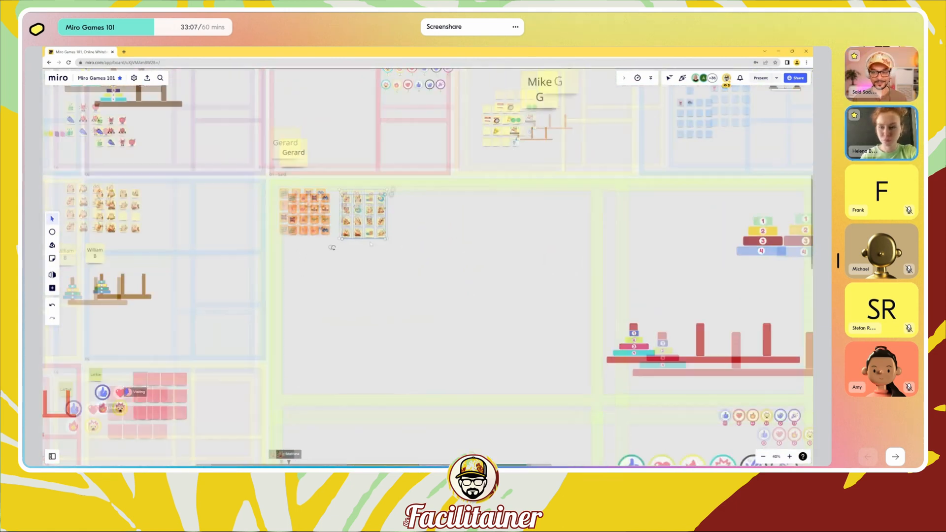
pyautogui.scroll(-2, 374, 244)
pyautogui.moveTo(482, 338); pyautogui.dragTo(469, 232)
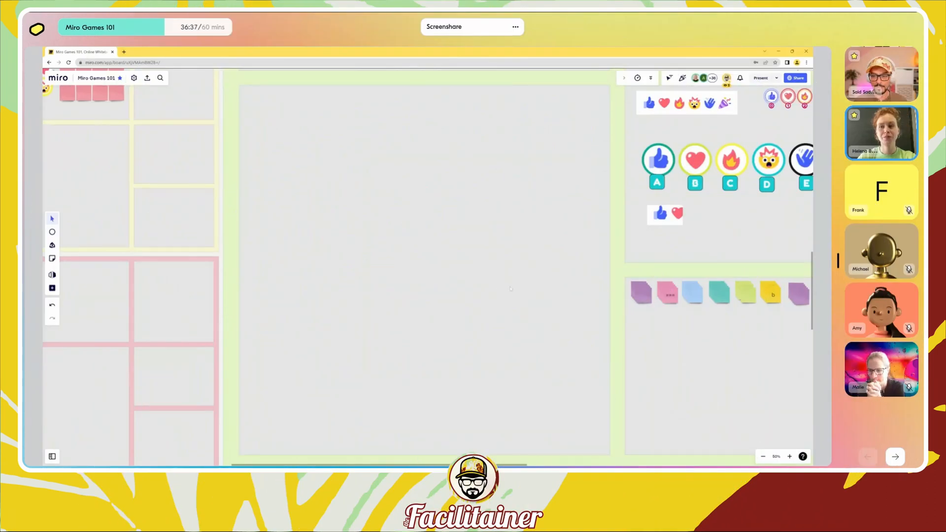
# Step: Add a circle shape in the empty central frame and change its shape type to a square
pyautogui.moveTo(511, 289)
pyautogui.mouseDown()
pyautogui.moveTo(496, 271)
pyautogui.moveTo(500, 284)
pyautogui.mouseUp()
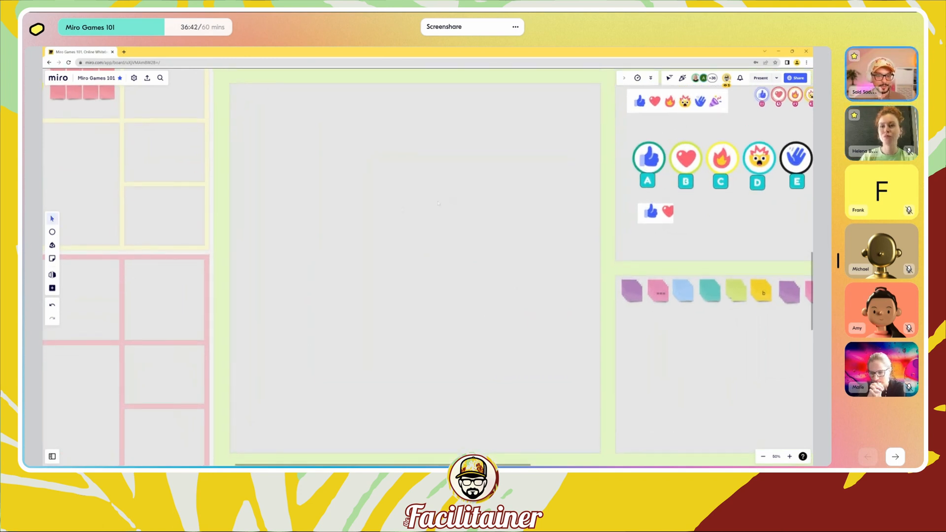
pyautogui.press('o')
pyautogui.click(340, 177)
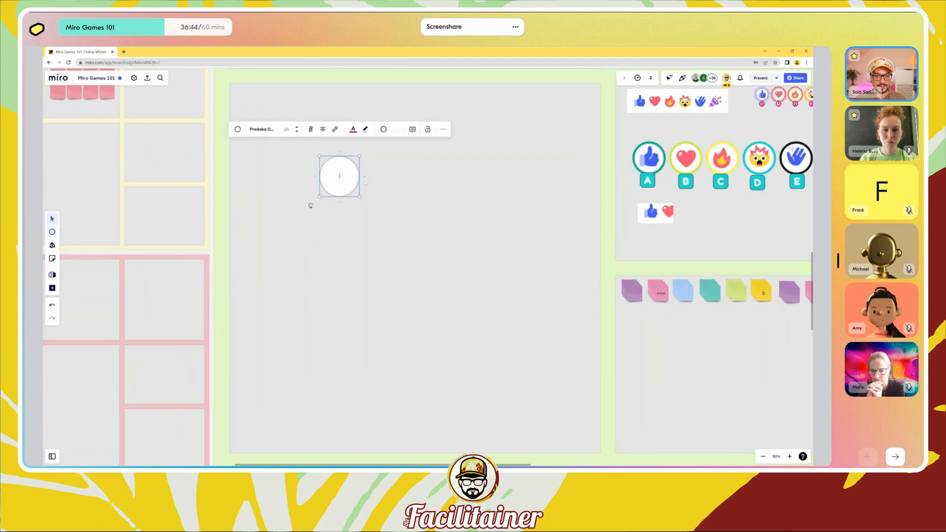
pyautogui.click(238, 129)
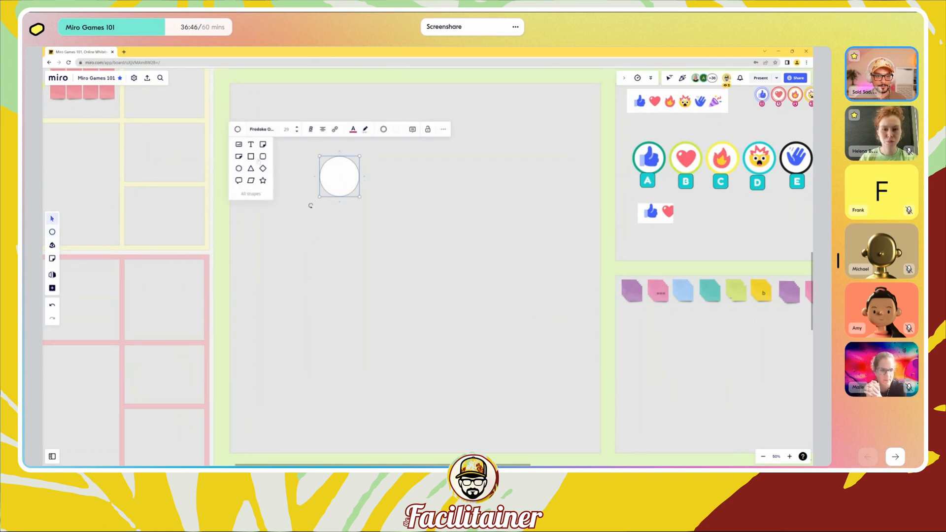
pyautogui.click(251, 156)
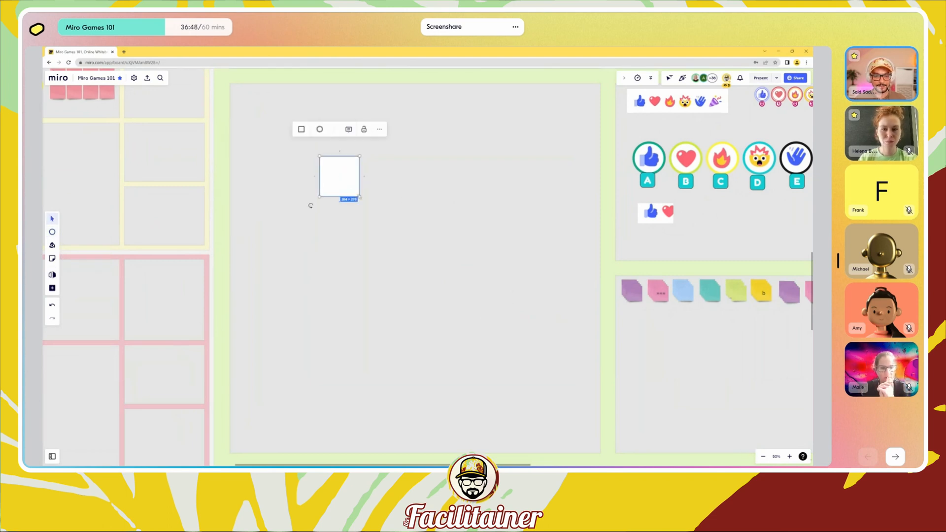
# Step: Scale the white square down to about a third of its width, keeping its sides equal
pyautogui.scroll(5, 347, 192)
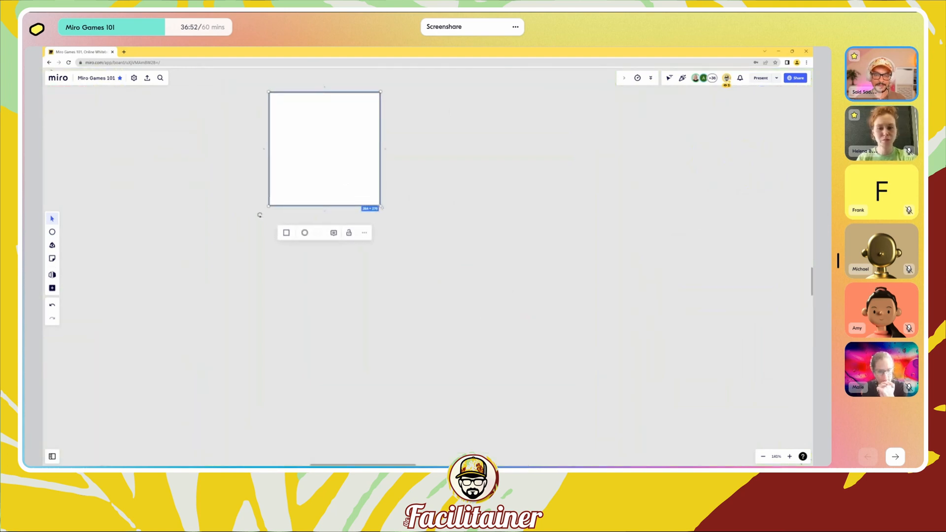
pyautogui.moveTo(260, 215); pyautogui.dragTo(260, 104)
pyautogui.scroll(5, 260, 104)
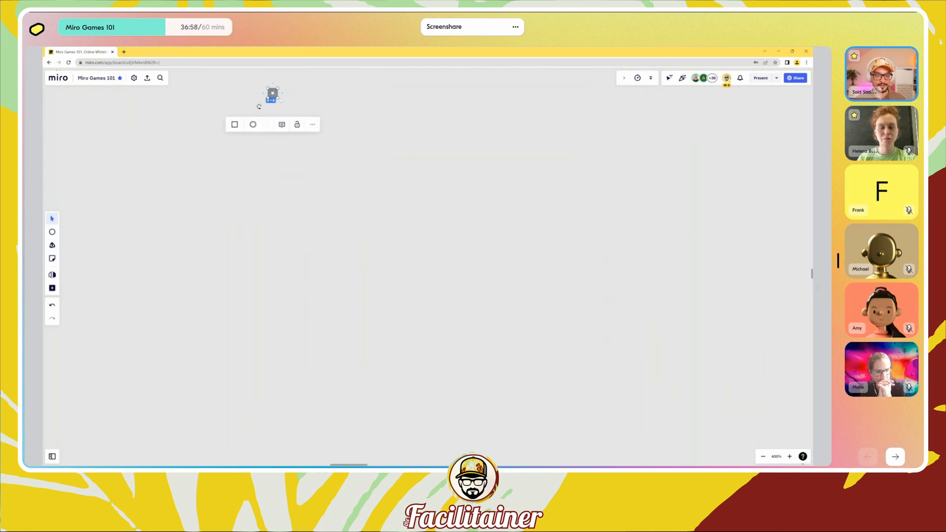
pyautogui.moveTo(259, 107); pyautogui.dragTo(259, 202)
pyautogui.scroll(-6, 302, 194)
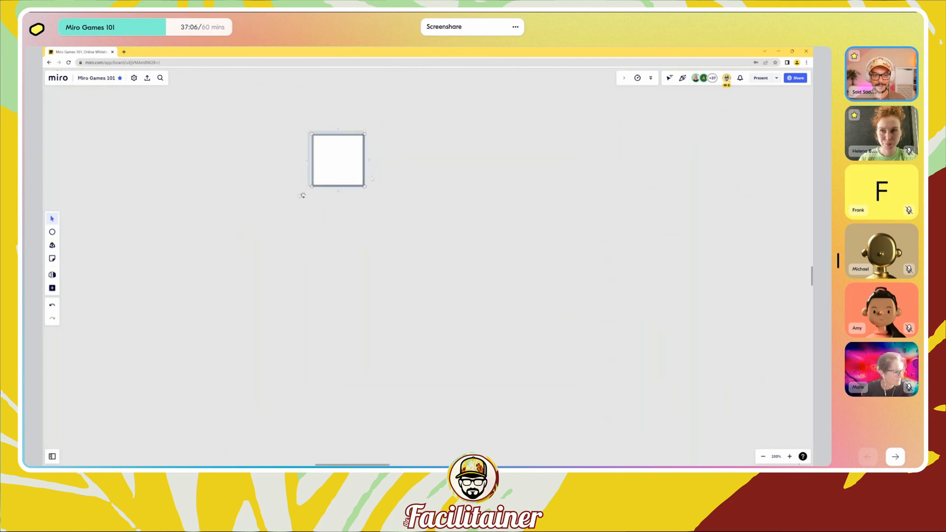
pyautogui.scroll(-2, 378, 176)
pyautogui.moveTo(367, 169); pyautogui.dragTo(347, 251)
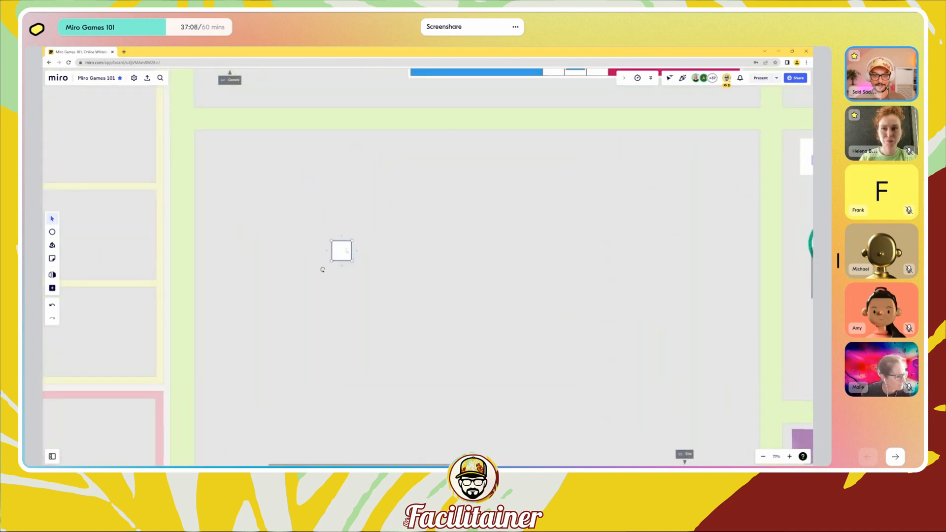
# Step: Check the Align objects and Object dimensions settings in the board preferences
pyautogui.scroll(2, 347, 251)
pyautogui.scroll(-4, 347, 251)
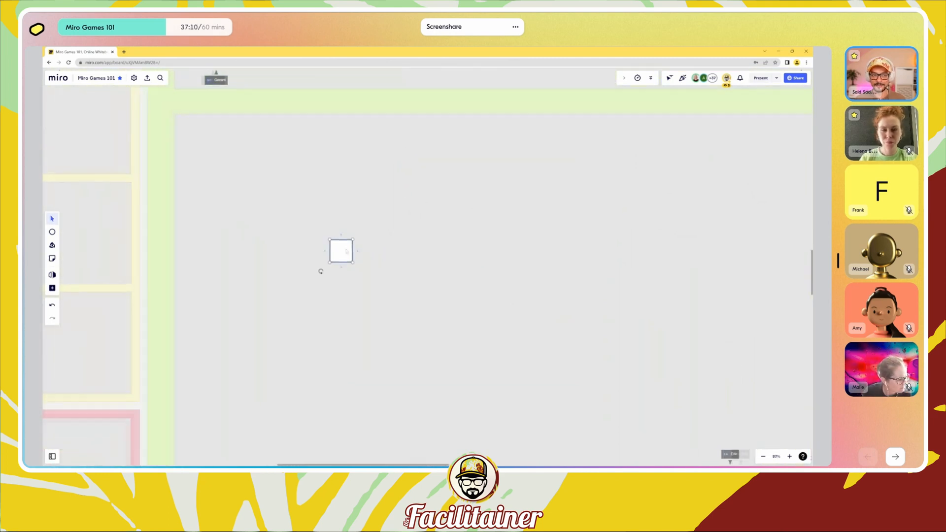
pyautogui.scroll(-1, 322, 270)
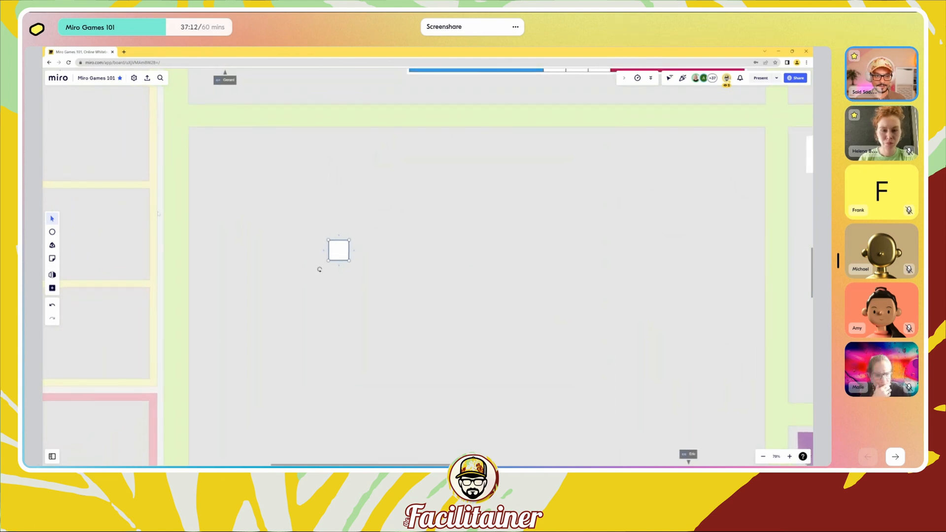
pyautogui.click(134, 79)
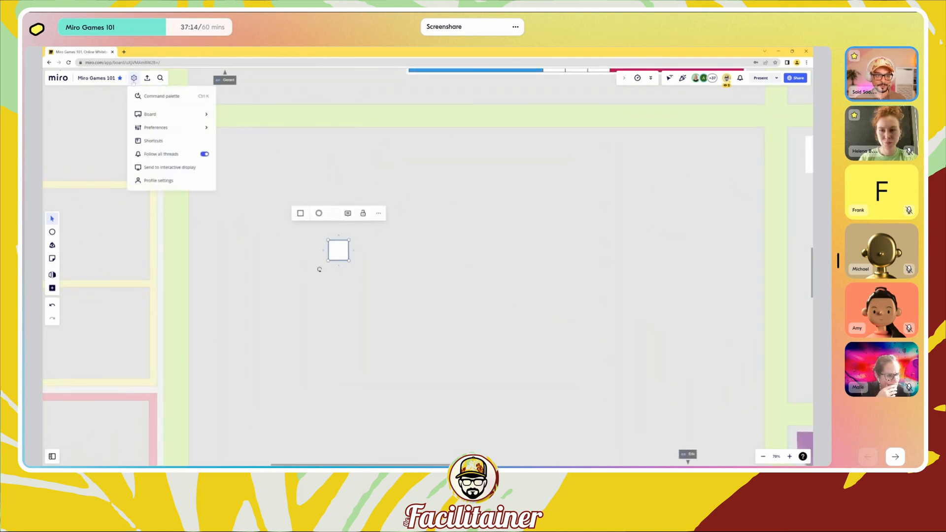
pyautogui.moveTo(167, 127)
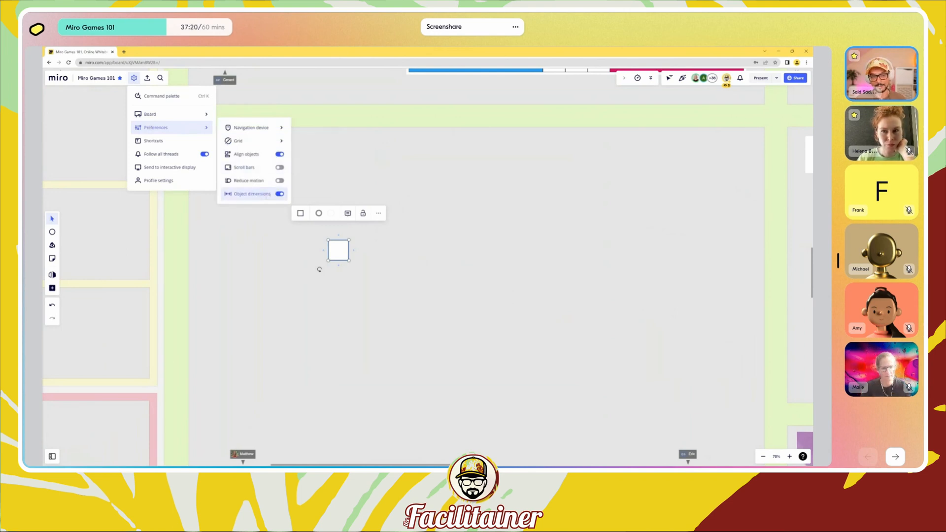
pyautogui.click(368, 251)
# Step: Shift the white square slightly upward and place a copy of it flush against its right edge
pyautogui.moveTo(336, 252); pyautogui.dragTo(343, 209)
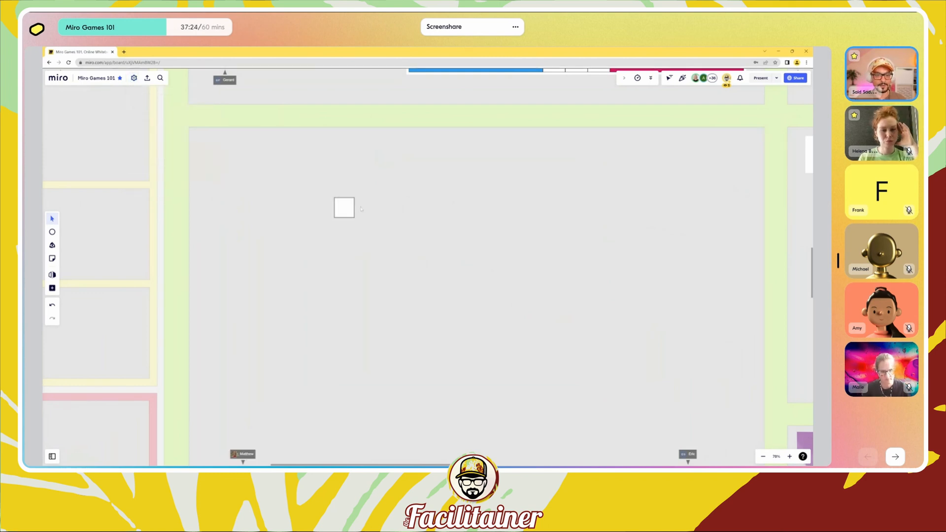
pyautogui.scroll(5, 343, 208)
pyautogui.scroll(2, 334, 212)
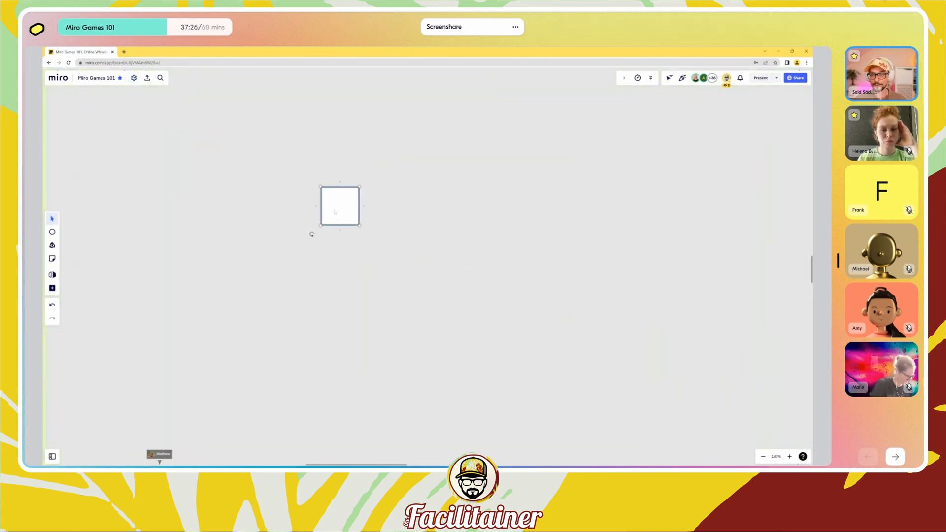
pyautogui.keyDown('alt'); pyautogui.moveTo(335, 212); pyautogui.dragTo(416, 213); pyautogui.keyUp('alt')
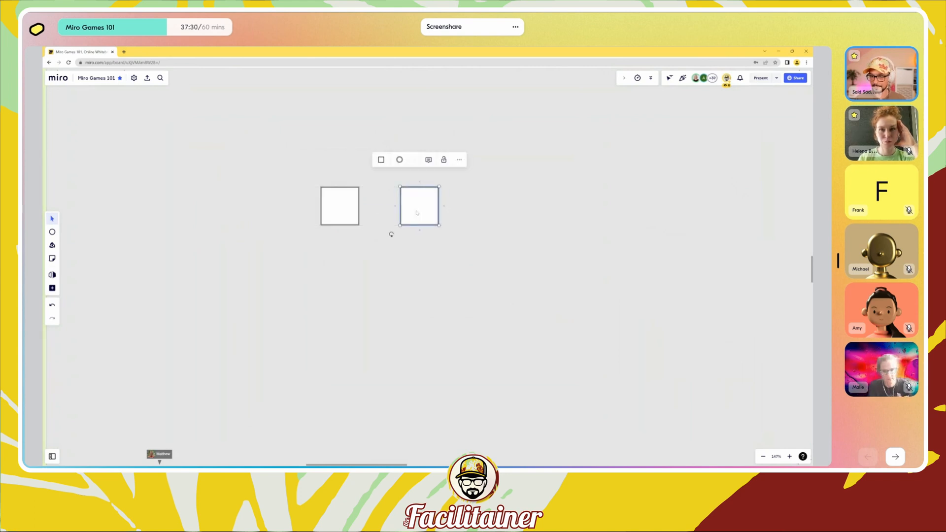
pyautogui.doubleClick(417, 213)
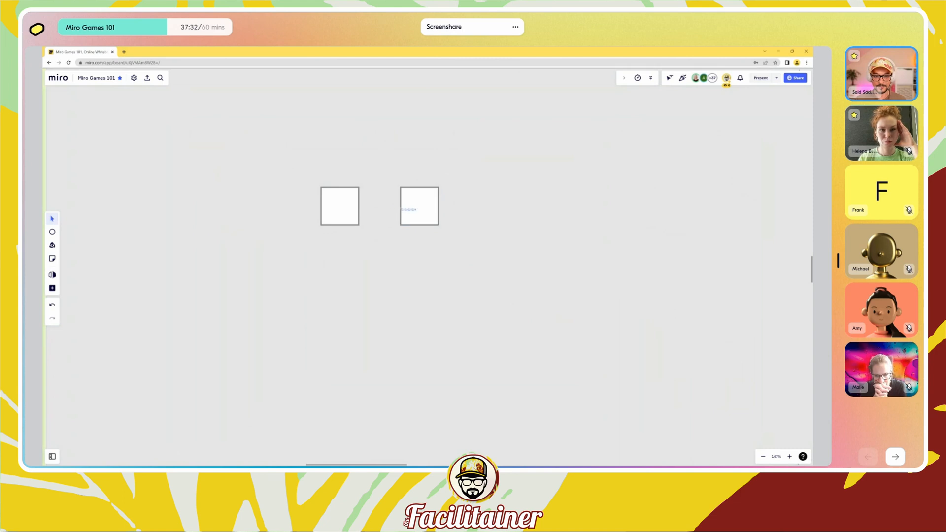
pyautogui.click(419, 206)
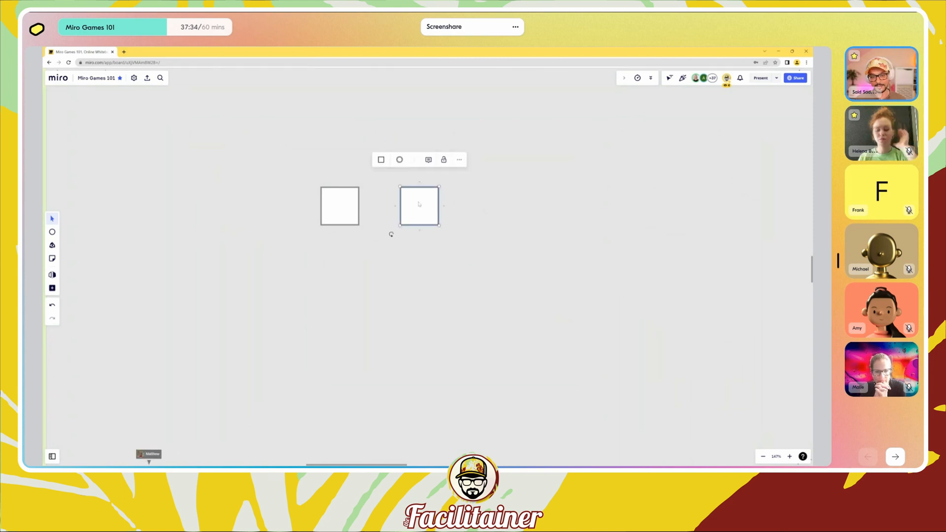
pyautogui.moveTo(418, 204); pyautogui.dragTo(384, 204)
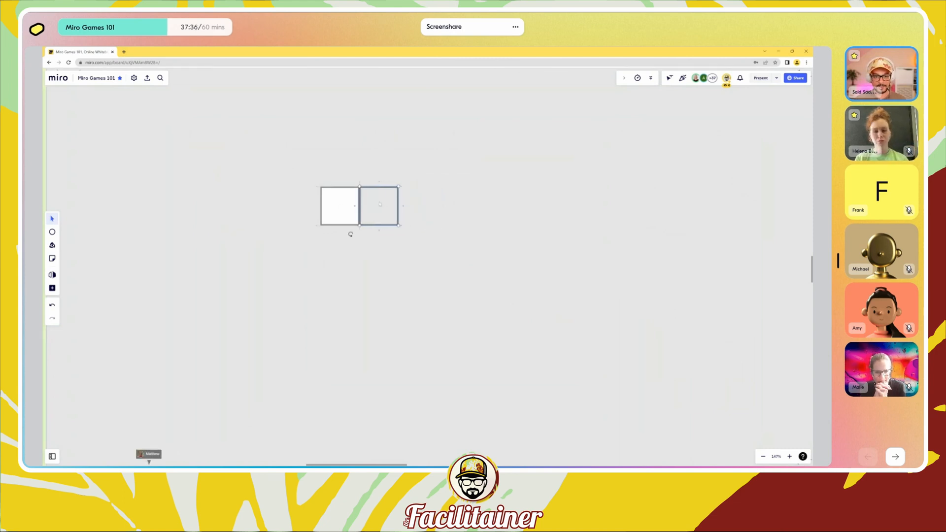
pyautogui.scroll(5, 379, 204)
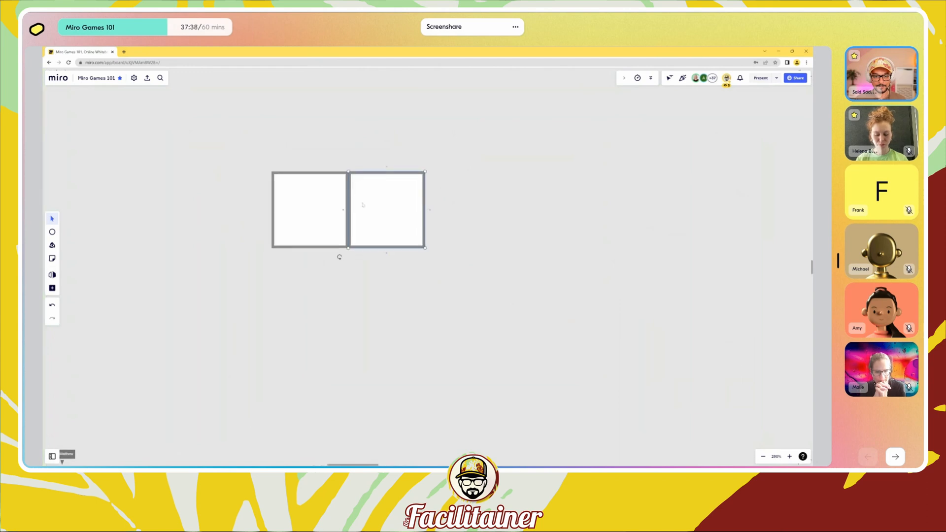
pyautogui.moveTo(389, 203); pyautogui.dragTo(382, 203)
# Step: Add a third copy of the square flush against the second to complete a horizontal row of three
pyautogui.click(319, 205)
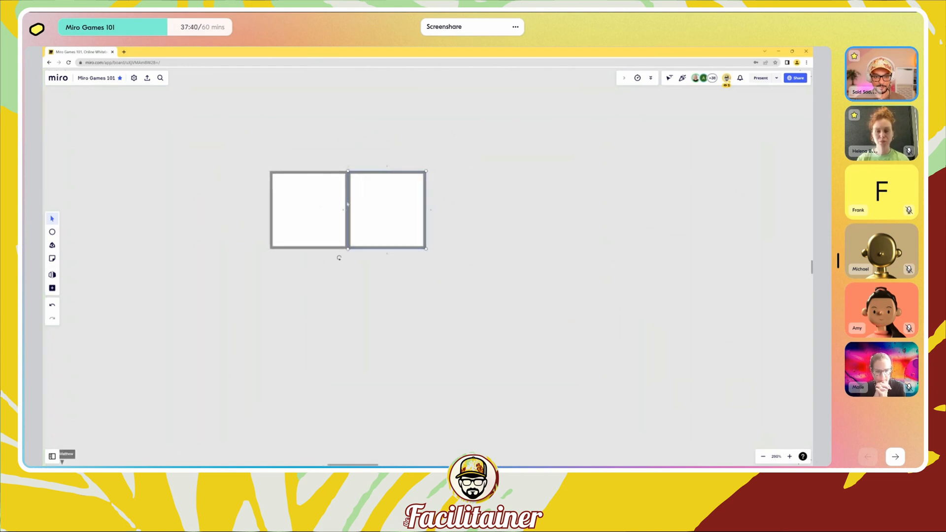
pyautogui.click(390, 207)
pyautogui.click(320, 204)
pyautogui.click(387, 203)
pyautogui.click(443, 203)
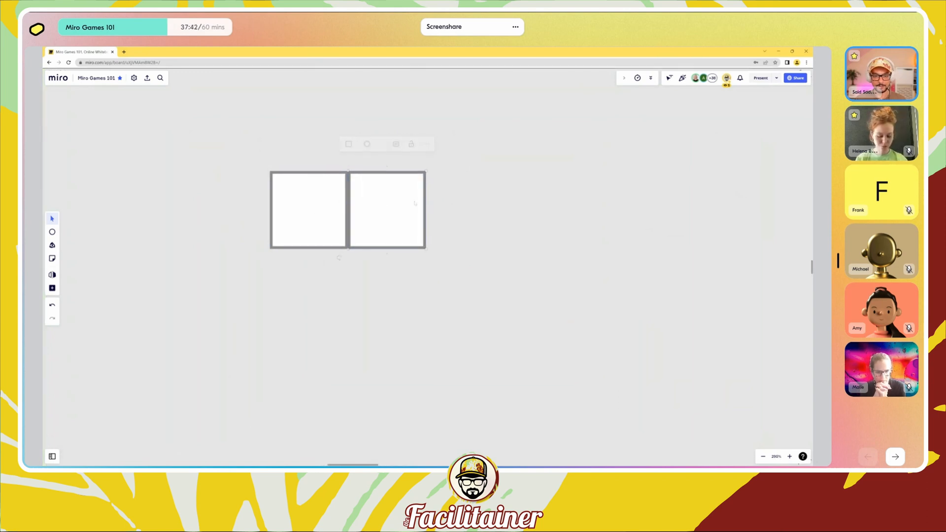
pyautogui.click(393, 202)
pyautogui.click(432, 209)
pyautogui.moveTo(513, 203); pyautogui.dragTo(470, 199)
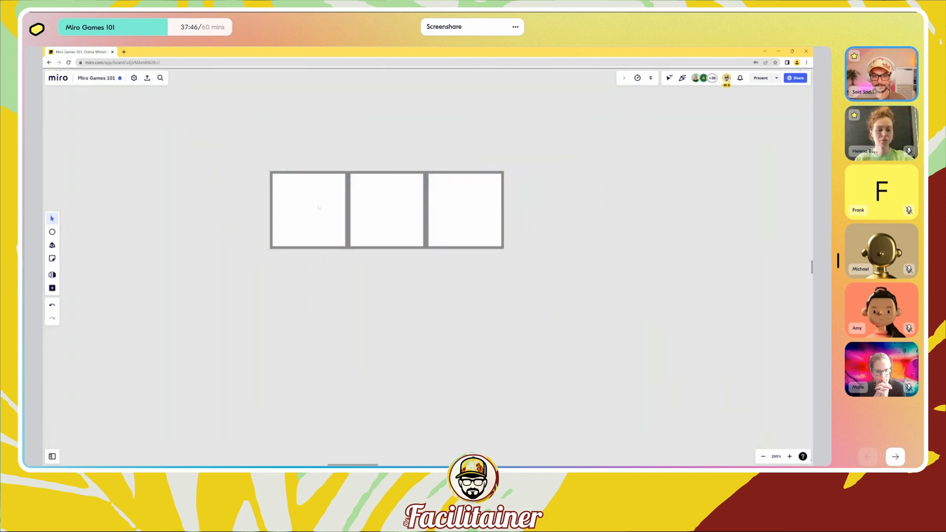
# Step: Duplicate the row of three squares directly below, then duplicate both rows to build a four-row grid
pyautogui.scroll(-5, 232, 206)
pyautogui.scroll(-2, 233, 205)
pyautogui.moveTo(438, 232); pyautogui.dragTo(534, 163)
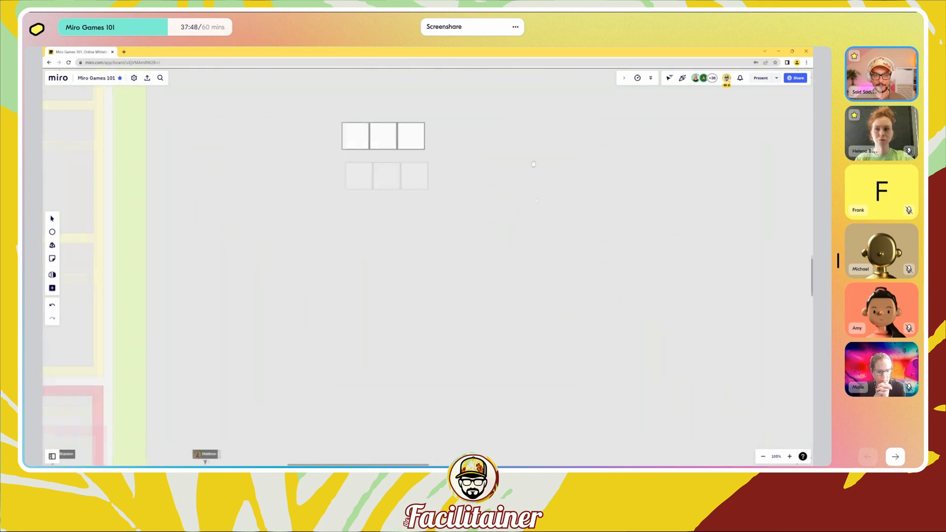
pyautogui.moveTo(317, 110); pyautogui.dragTo(407, 168)
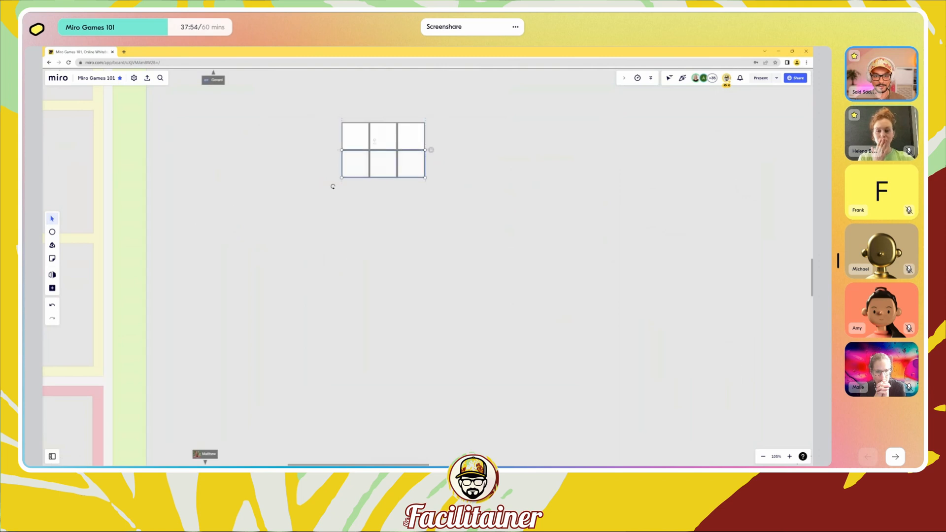
pyautogui.moveTo(310, 113); pyautogui.dragTo(417, 219)
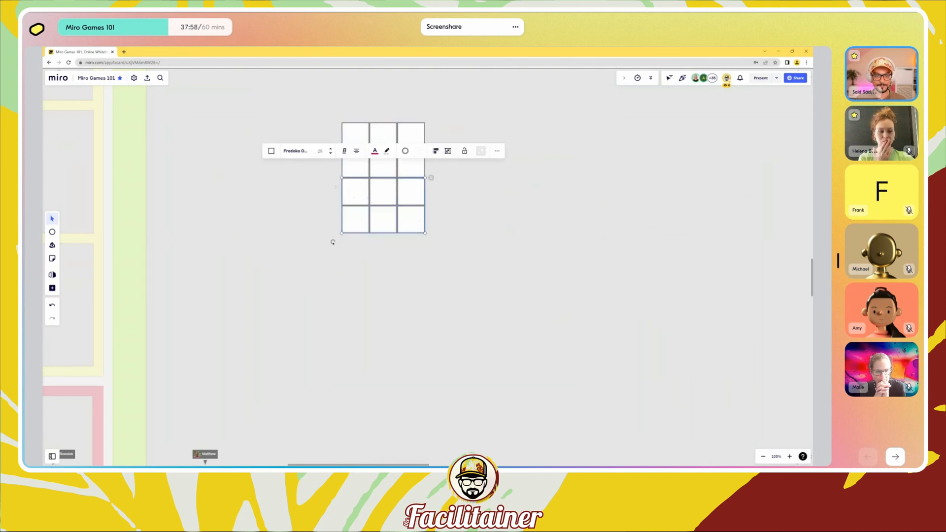
# Step: Duplicate the two lowest rows directly beneath the grid to make six rows of three squares
pyautogui.moveTo(354, 191); pyautogui.dragTo(354, 249)
pyautogui.click(499, 246)
pyautogui.moveTo(460, 302); pyautogui.dragTo(343, 236)
pyautogui.scroll(3, 366, 253)
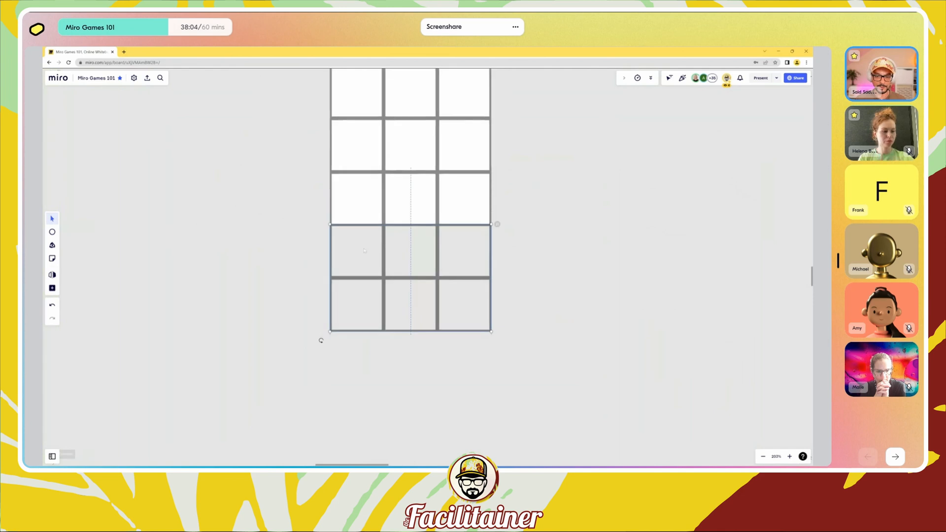
pyautogui.scroll(-3, 364, 252)
pyautogui.scroll(-3, 364, 249)
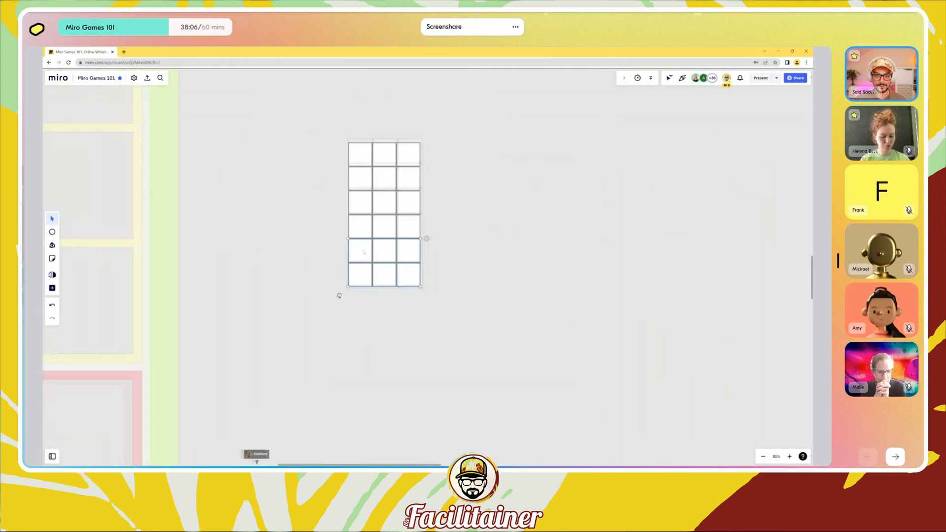
# Step: Move the complete three-by-six grid to the horizontal centre of the frame, near its upper edge
pyautogui.moveTo(455, 328); pyautogui.dragTo(322, 135)
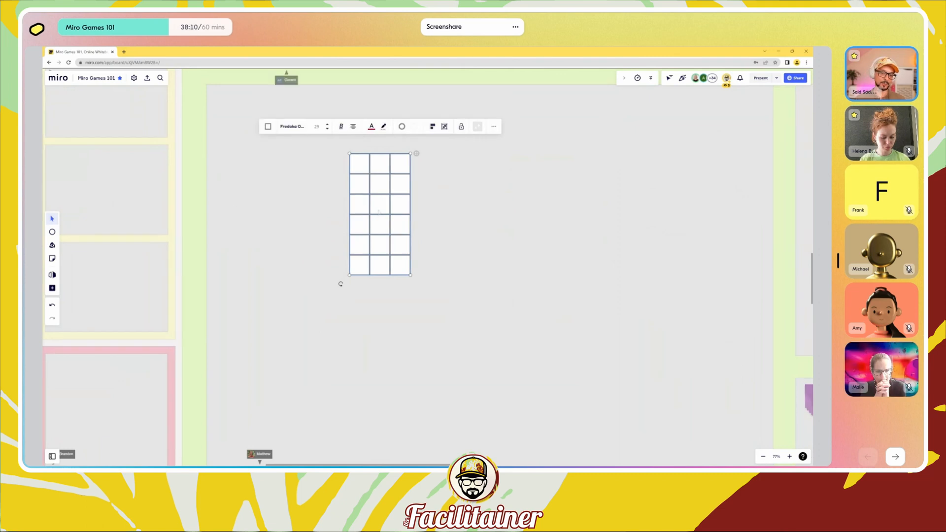
pyautogui.moveTo(378, 212); pyautogui.dragTo(490, 154)
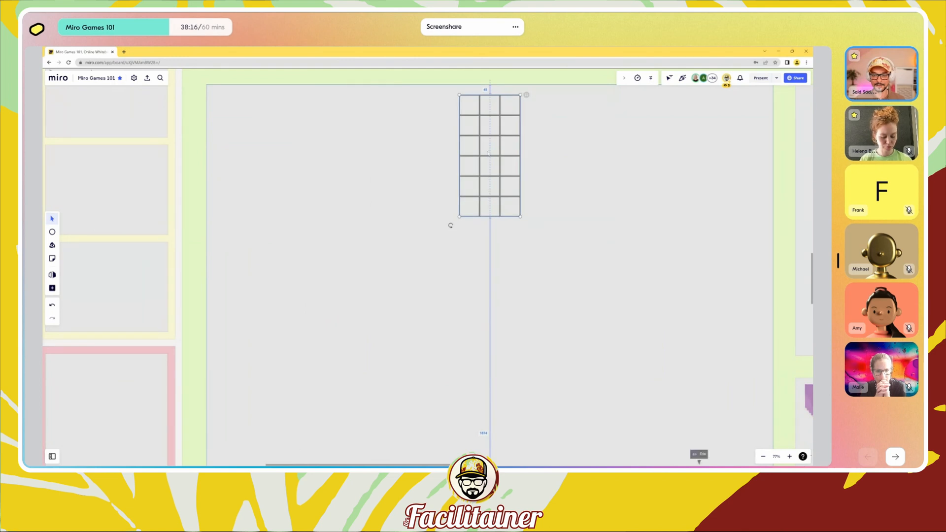
pyautogui.moveTo(490, 154); pyautogui.dragTo(490, 153)
pyautogui.moveTo(611, 163); pyautogui.dragTo(491, 182)
# Step: Copy the grid's top-right square flush to the right of the grid and scale it up to the grid's full height
pyautogui.click(398, 130)
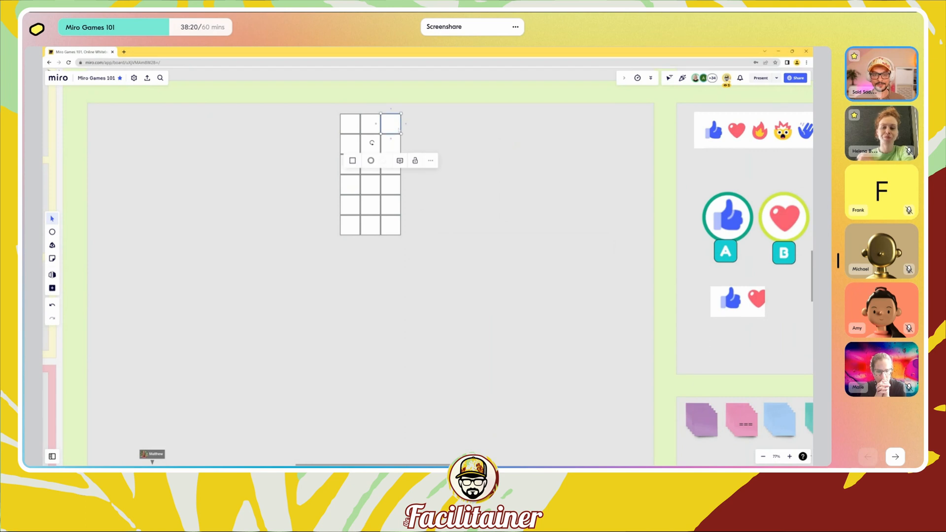
pyautogui.moveTo(397, 129); pyautogui.dragTo(415, 126)
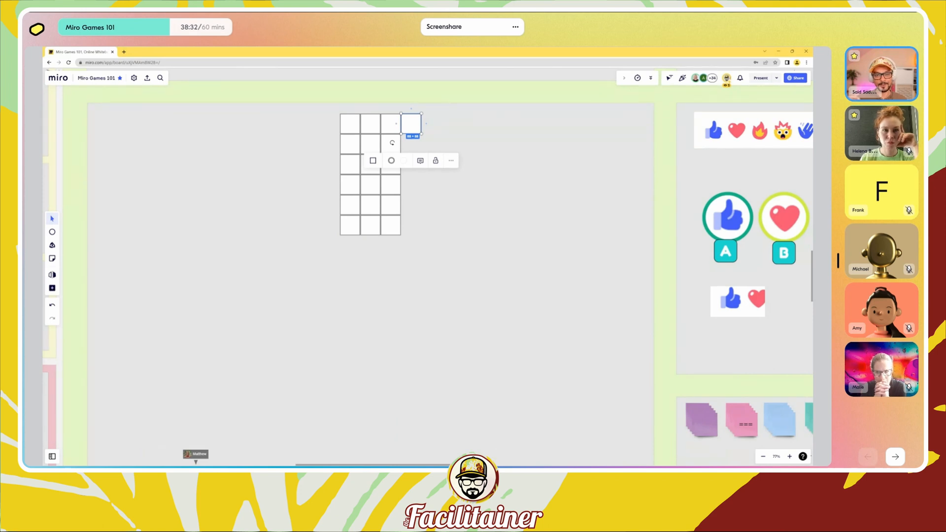
pyautogui.moveTo(422, 134); pyautogui.dragTo(523, 238)
pyautogui.click(539, 238)
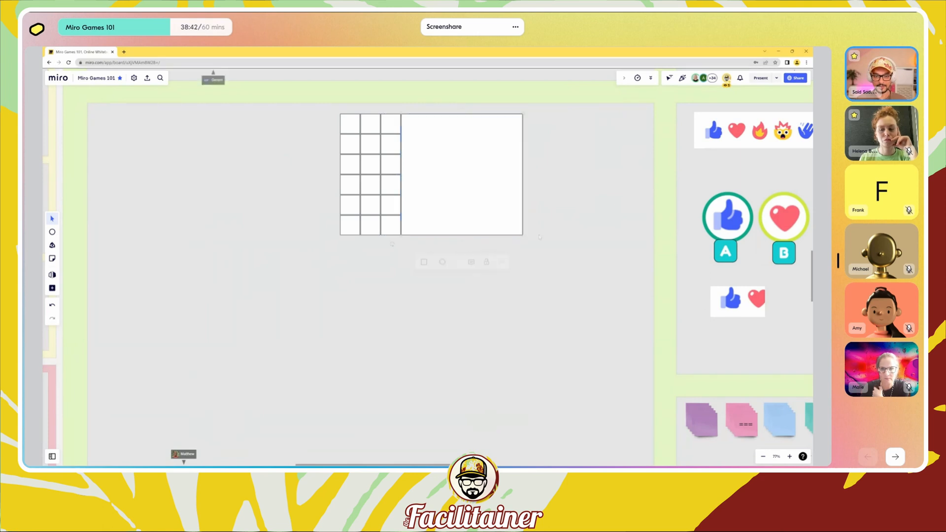
# Step: Copy the grid's bottom-right square into the centre of the large square and enlarge it to over half that square's width
pyautogui.click(474, 156)
pyautogui.press('Escape')
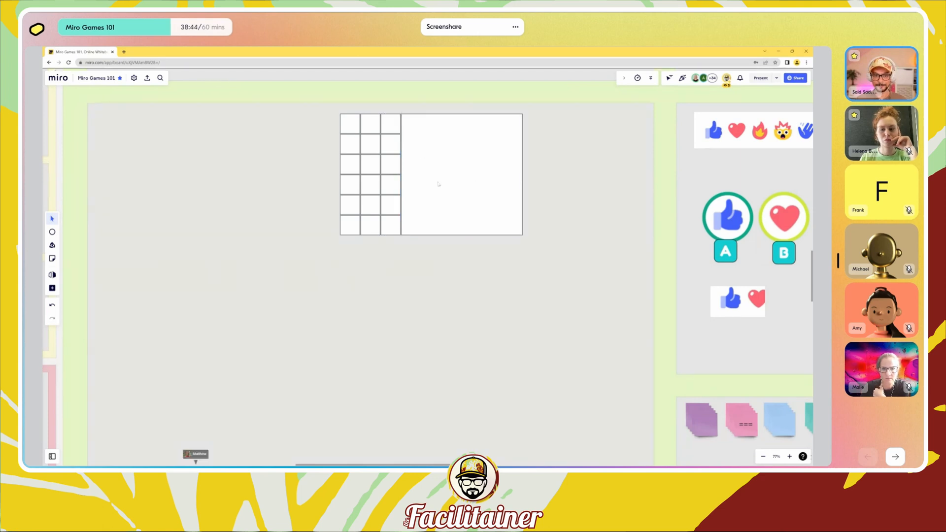
pyautogui.click(396, 227)
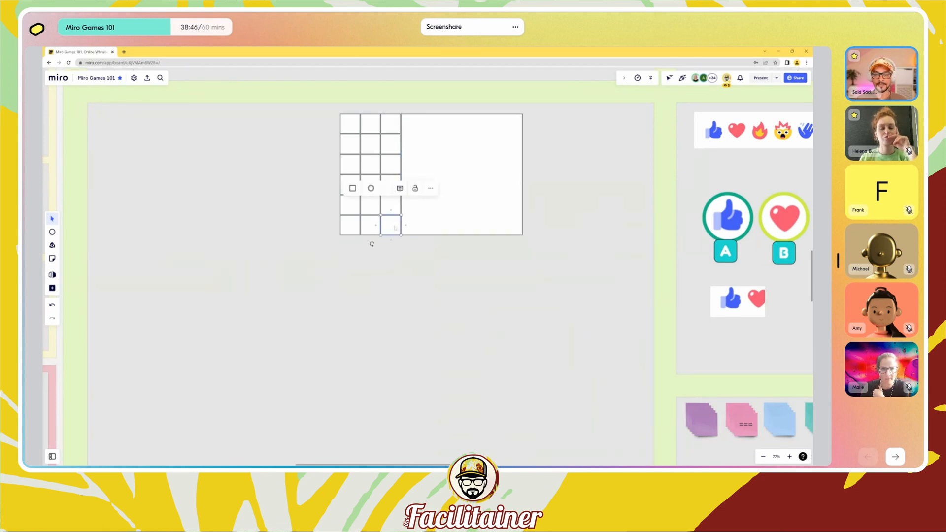
pyautogui.moveTo(396, 228); pyautogui.dragTo(418, 218)
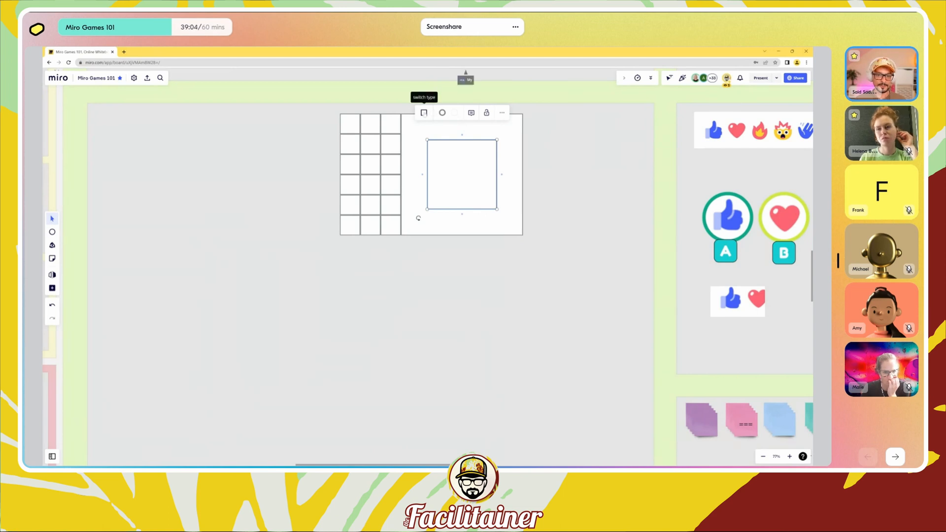
# Step: Change the inner square's shape type to a circle and enlarge it about its centre to roughly three quarters of the large square
pyautogui.click(424, 113)
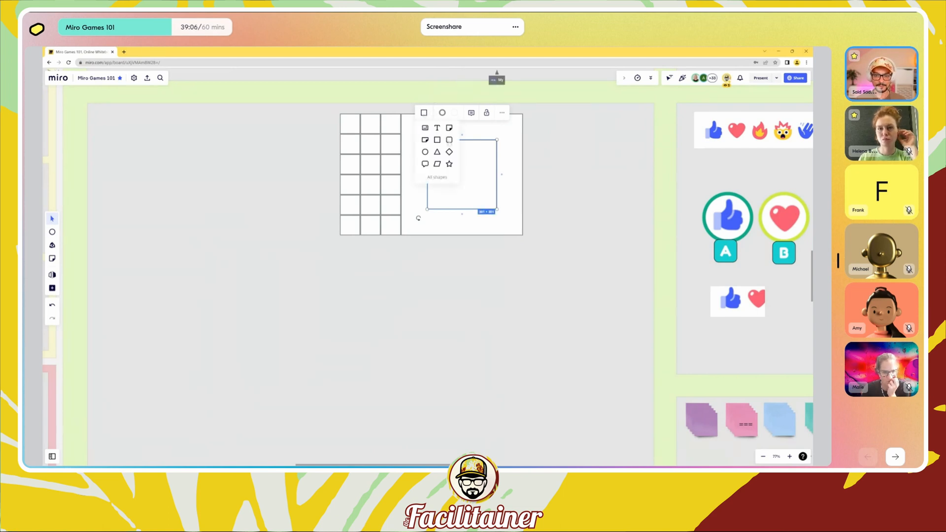
pyautogui.click(425, 152)
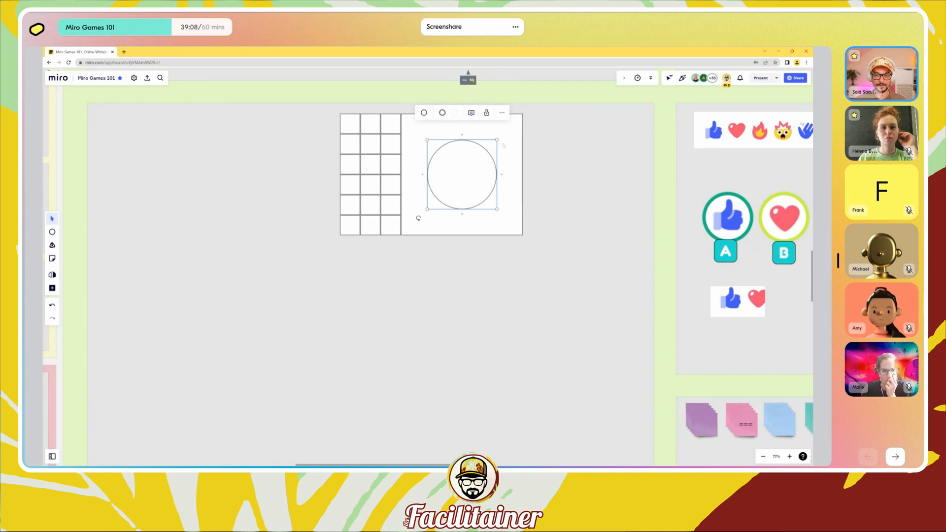
pyautogui.moveTo(498, 139); pyautogui.dragTo(507, 129)
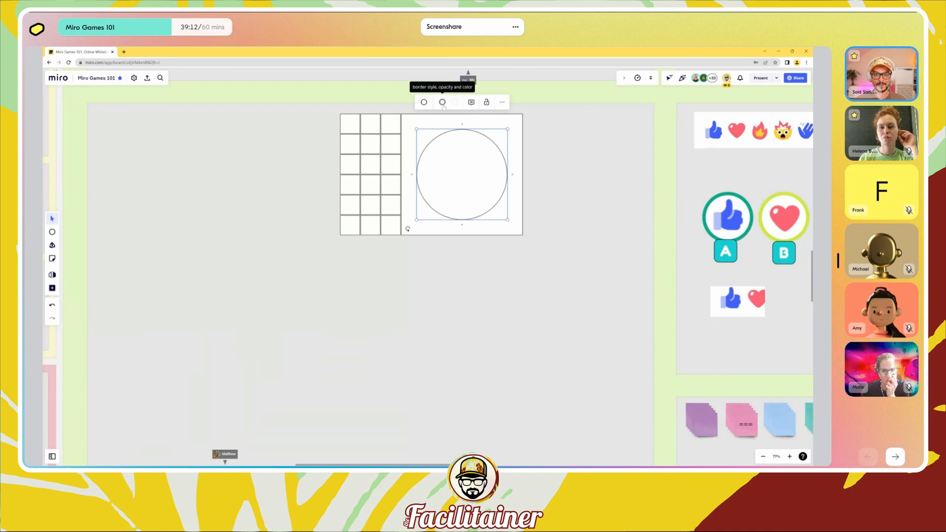
pyautogui.click(550, 173)
# Step: Copy the grid's bottom-middle square directly below the grid and stretch it across the width of all three columns
pyautogui.scroll(-3, 550, 173)
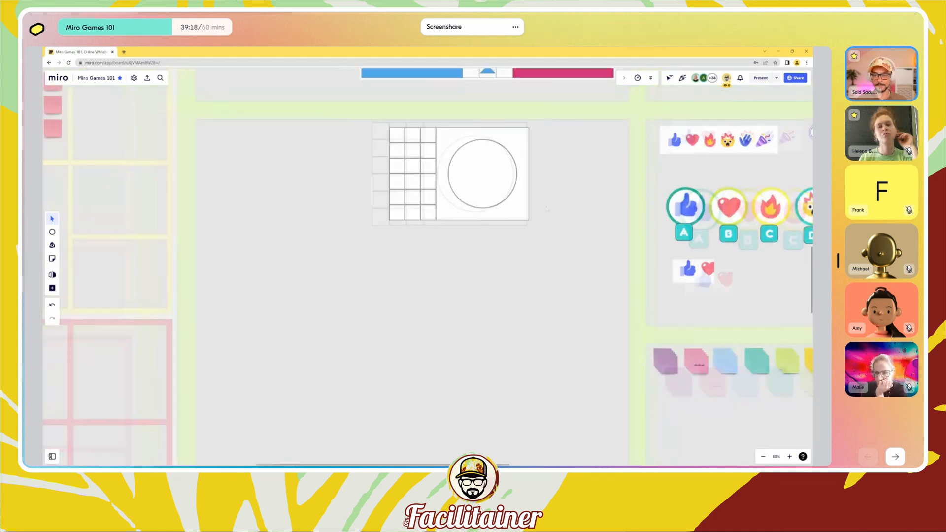
pyautogui.scroll(5, 553, 183)
pyautogui.scroll(1, 553, 183)
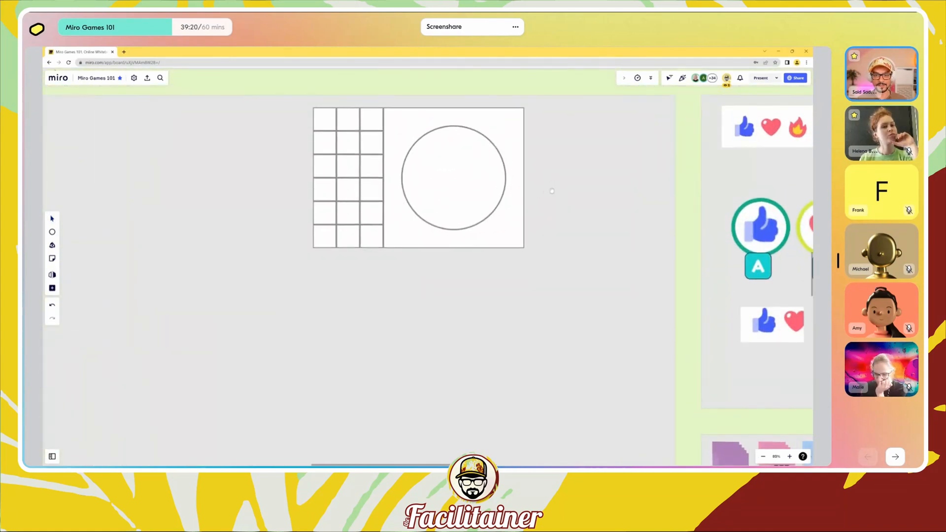
pyautogui.click(349, 240)
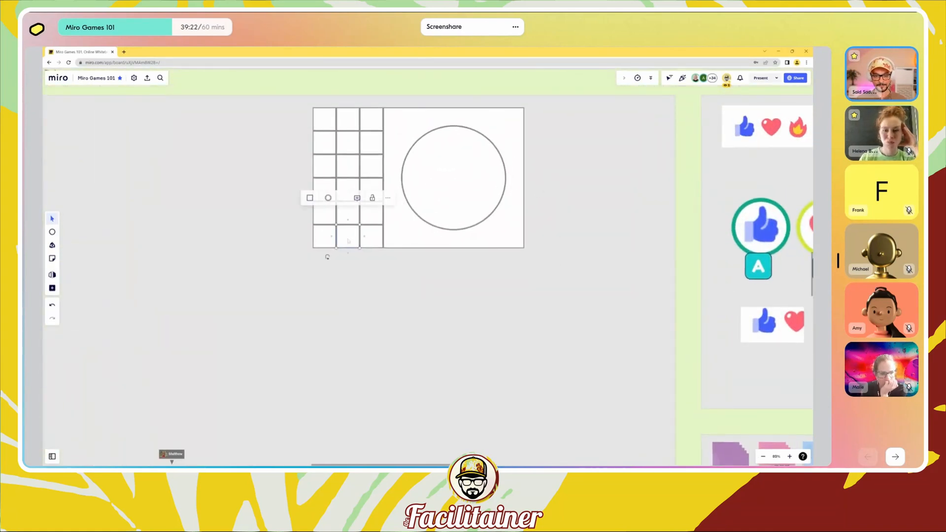
pyautogui.moveTo(349, 240); pyautogui.dragTo(303, 281)
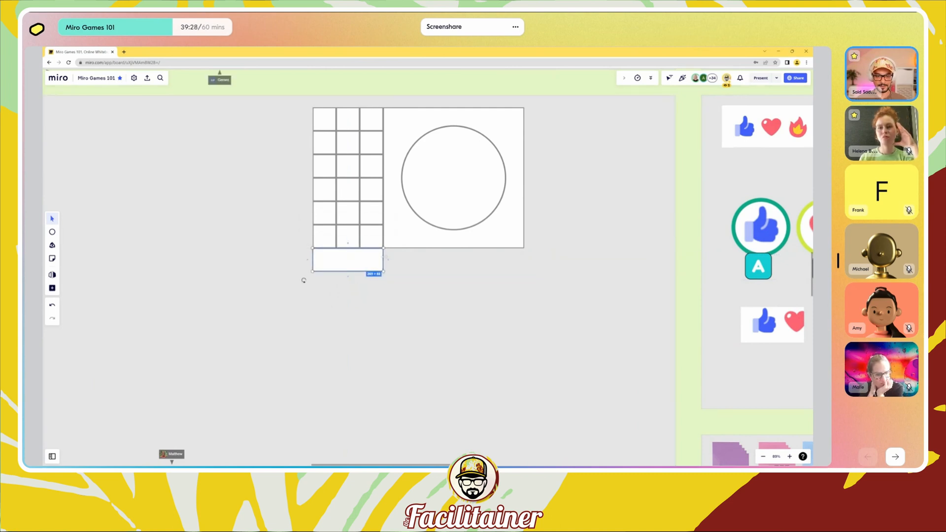
pyautogui.moveTo(306, 280); pyautogui.dragTo(303, 280)
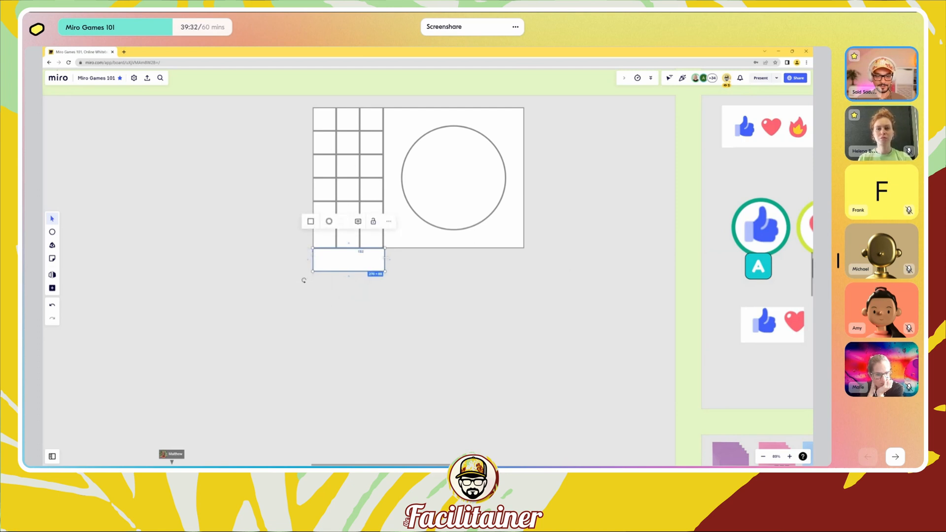
# Step: Trim the rectangle under the grid so its right edge lines up with the grid's third column
pyautogui.moveTo(387, 258); pyautogui.dragTo(383, 258)
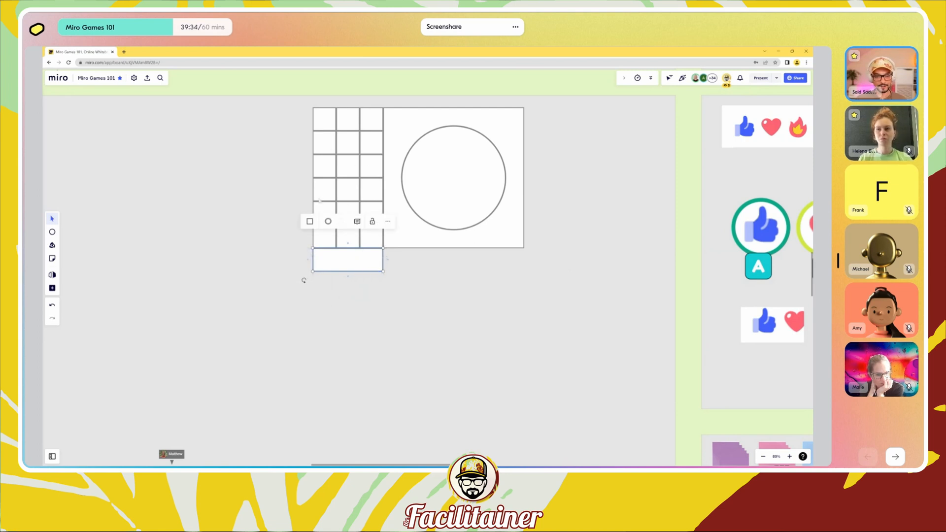
pyautogui.moveTo(354, 271); pyautogui.dragTo(353, 271)
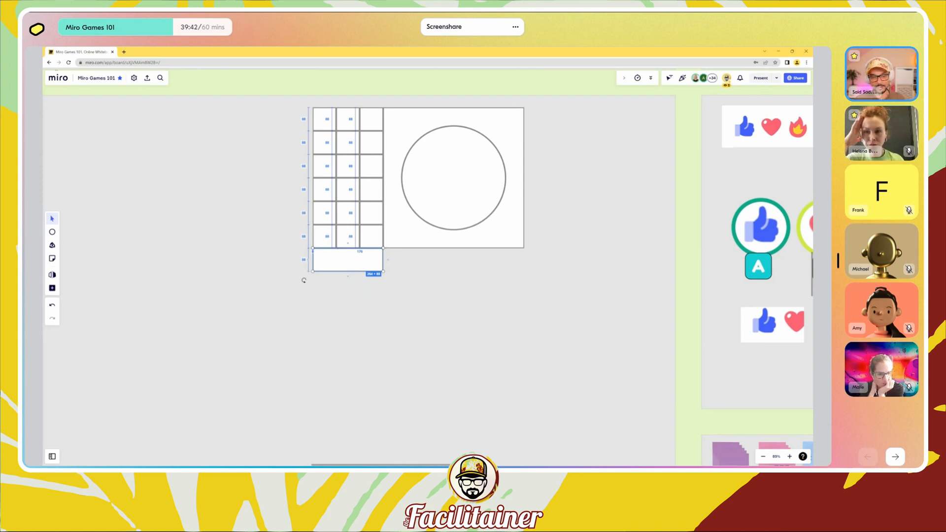
pyautogui.moveTo(353, 271); pyautogui.dragTo(353, 271)
# Step: Change the rectangle under the grid to a triangle and rotate it 180 degrees so it points down
pyautogui.click(352, 266)
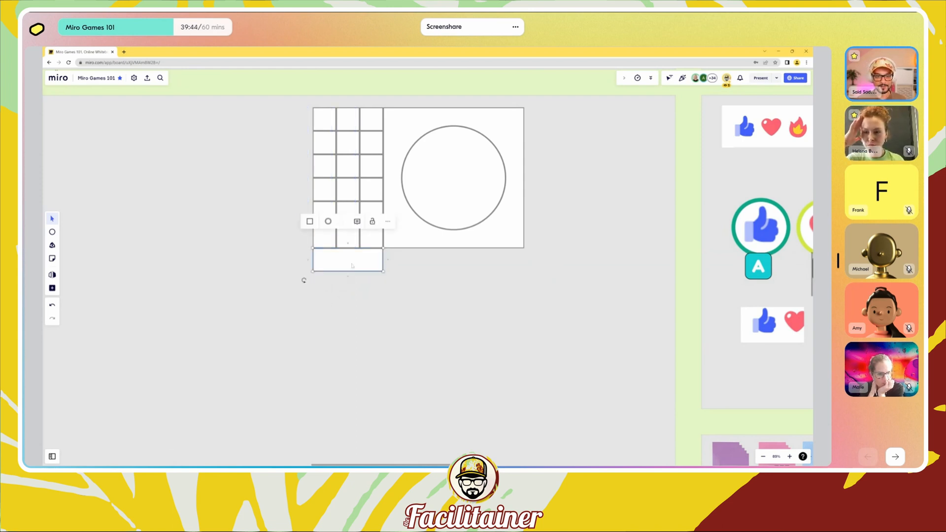
pyautogui.click(310, 221)
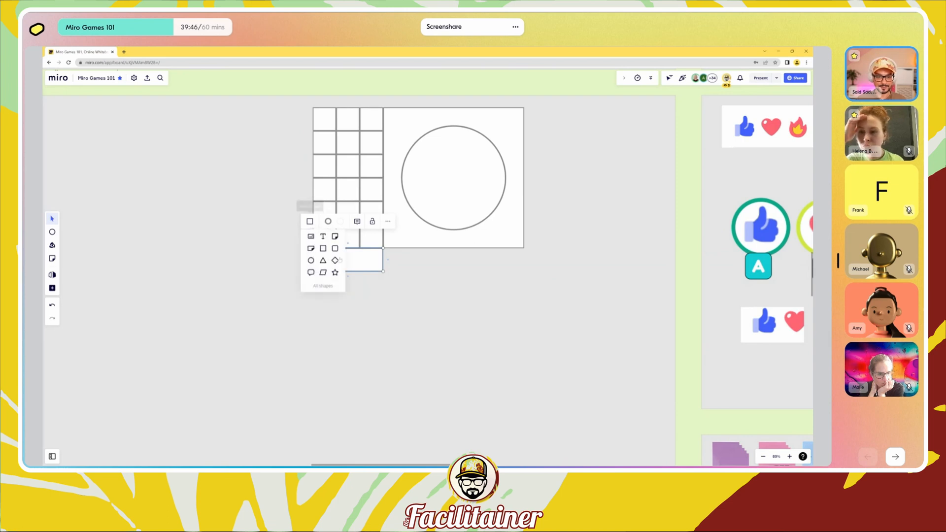
pyautogui.click(323, 263)
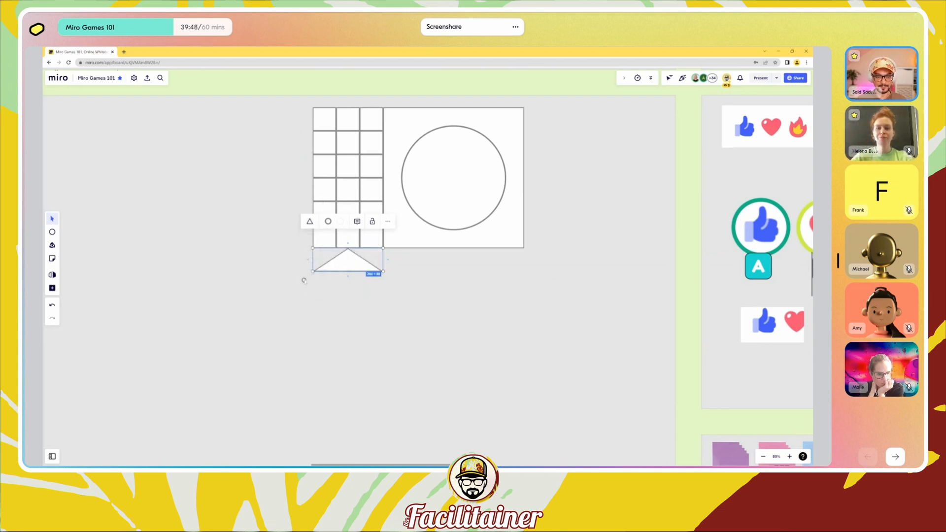
pyautogui.moveTo(304, 280); pyautogui.dragTo(392, 239)
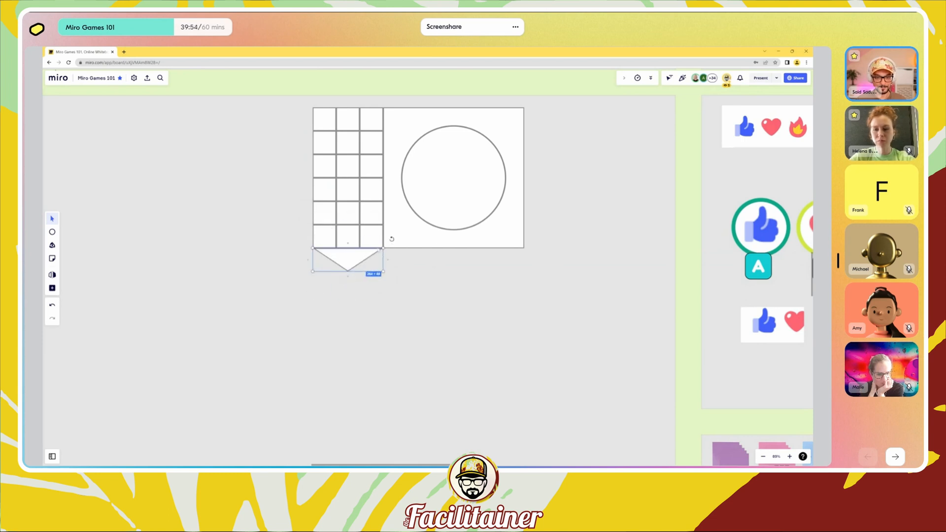
# Step: Examine the finished coloured board above the new drawing as a reference for the remaining pieces
pyautogui.scroll(-3, 369, 310)
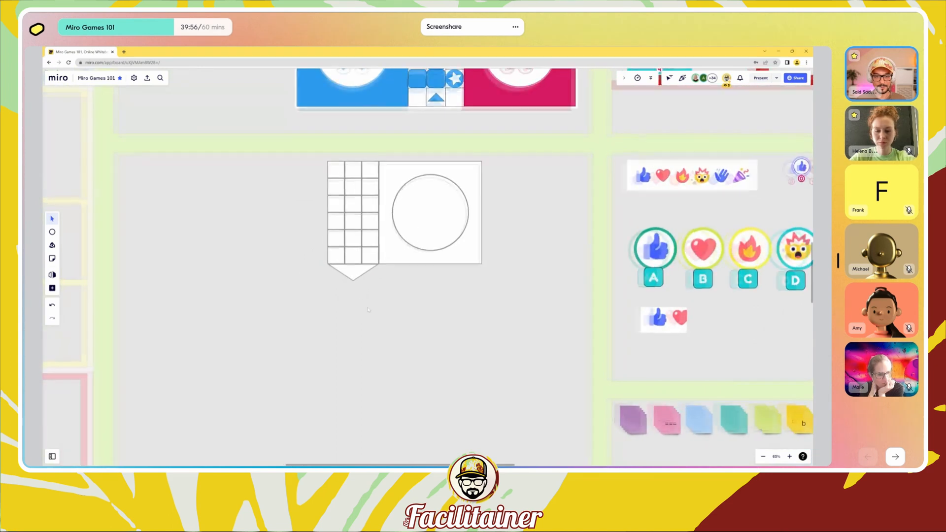
pyautogui.scroll(3, 369, 310)
pyautogui.moveTo(546, 197); pyautogui.dragTo(489, 287)
pyautogui.scroll(-5, 489, 287)
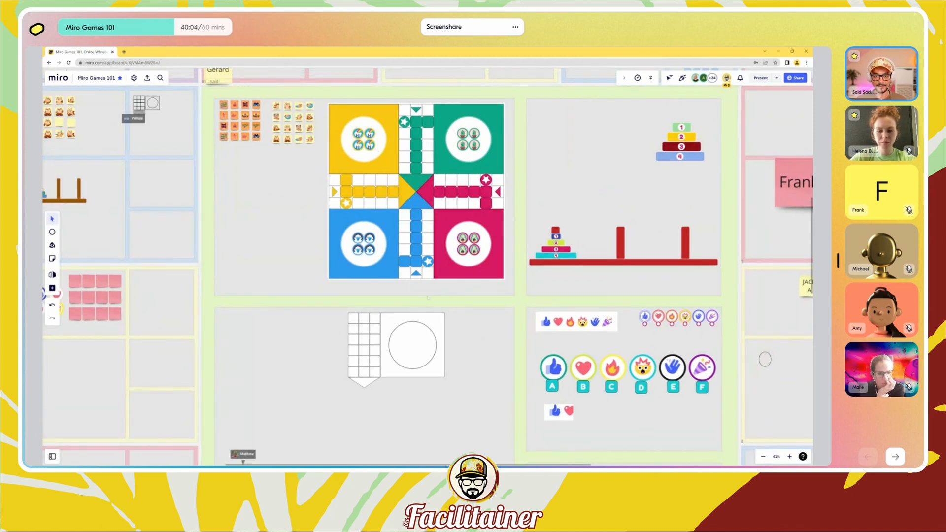
pyautogui.moveTo(442, 356); pyautogui.dragTo(430, 235)
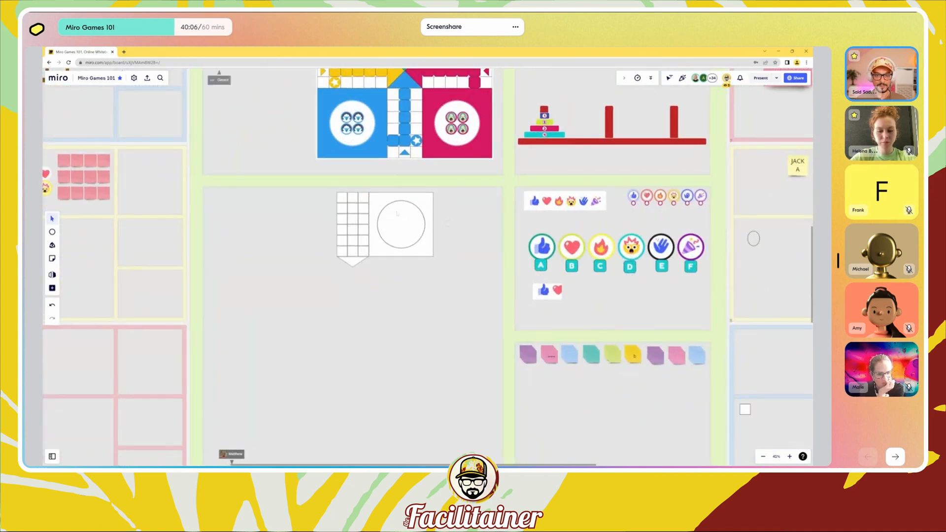
# Step: Copy the grid's top-middle square, turn it into a downward-pointing triangle, and shrink it into the centre of the top-middle cell
pyautogui.scroll(1, 390, 213)
pyautogui.scroll(1, 391, 214)
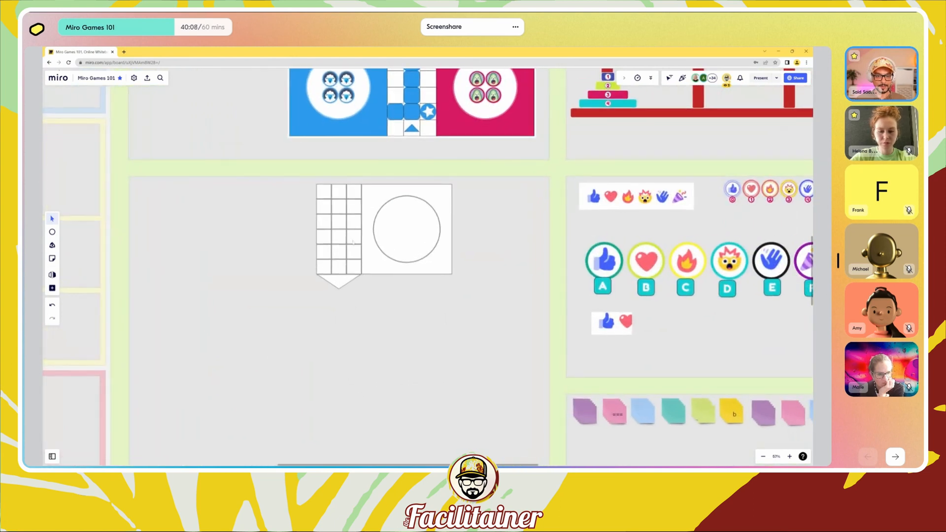
pyautogui.scroll(2, 340, 196)
pyautogui.moveTo(341, 193); pyautogui.dragTo(386, 176)
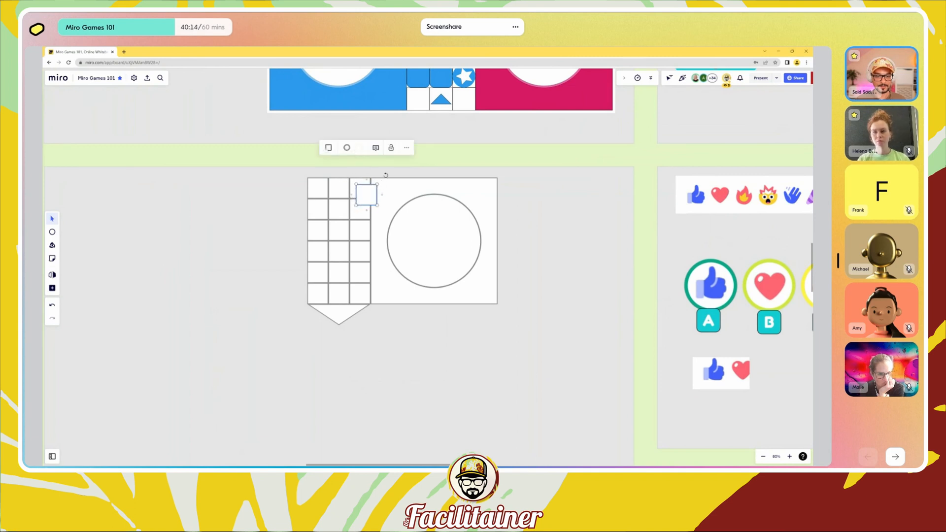
pyautogui.click(328, 147)
pyautogui.click(341, 187)
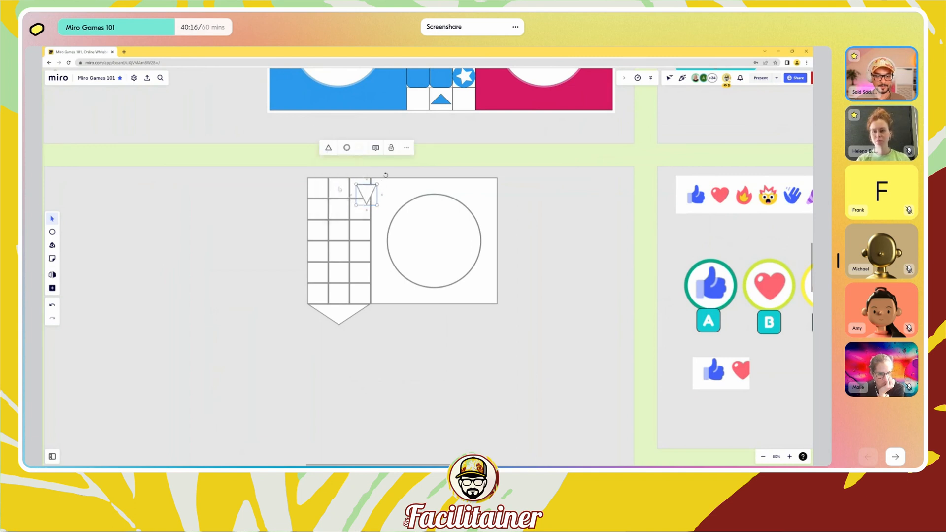
pyautogui.moveTo(378, 205); pyautogui.dragTo(341, 188)
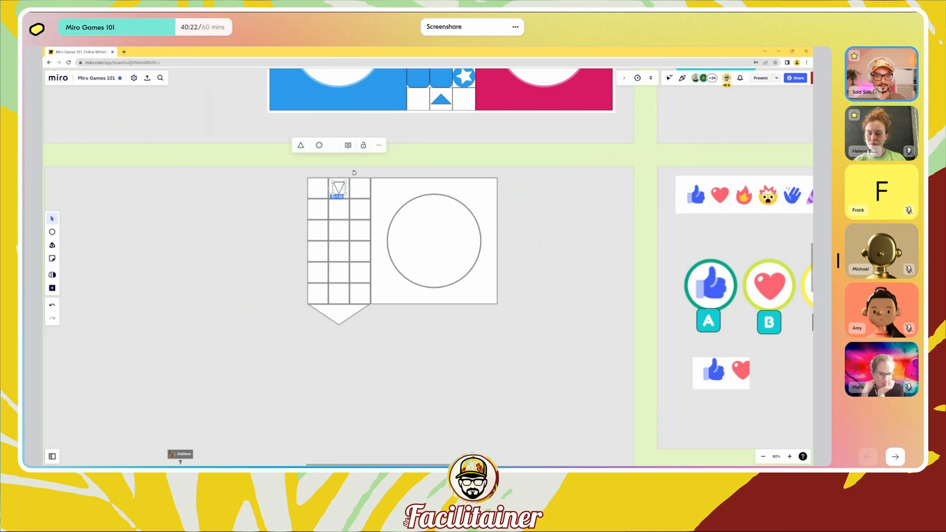
pyautogui.click(456, 206)
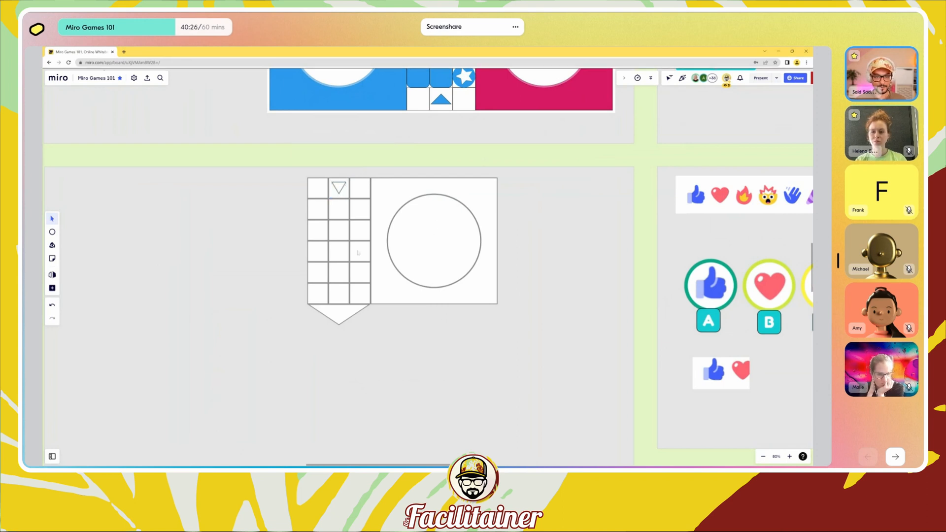
pyautogui.click(359, 233)
pyautogui.keyDown('shift'); pyautogui.click(358, 252); pyautogui.keyUp('shift')
pyautogui.moveTo(341, 230); pyautogui.dragTo(430, 240)
pyautogui.press('Delete')
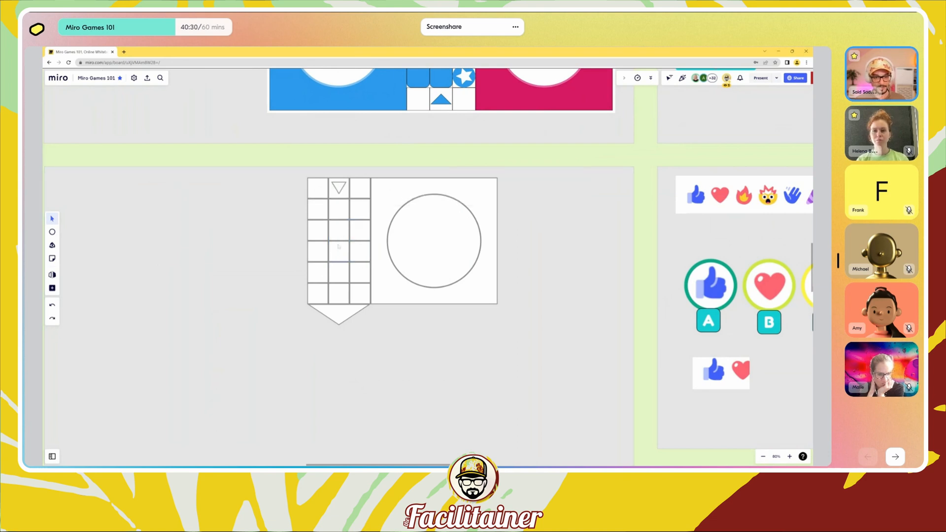
# Step: Copy the grid's 2×2 block from rows three and four, right two columns, into the large circle's centre and change the copies to circles
pyautogui.click(339, 232)
pyautogui.keyDown('shift'); pyautogui.click(359, 231); pyautogui.keyUp('shift')
pyautogui.keyDown('shift'); pyautogui.click(359, 251); pyautogui.keyUp('shift')
pyautogui.keyDown('shift'); pyautogui.click(343, 252); pyautogui.keyUp('shift')
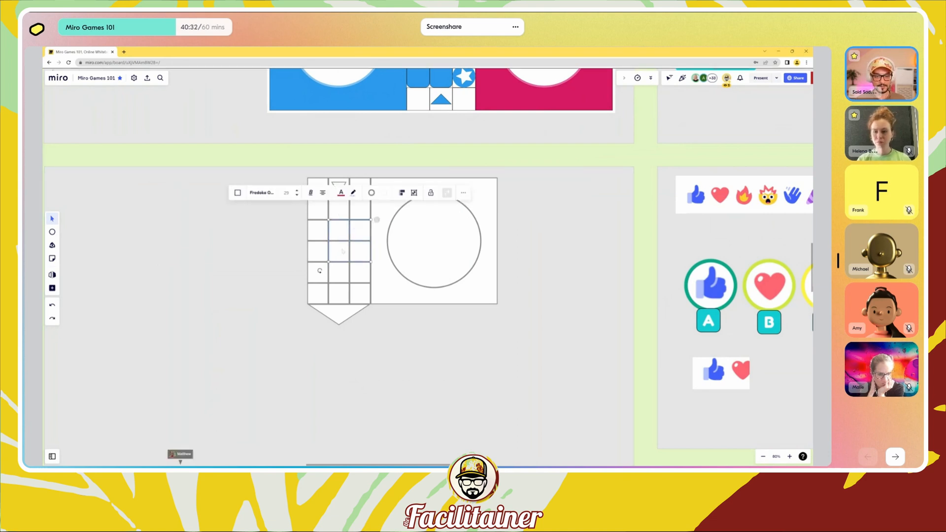
pyautogui.moveTo(343, 251); pyautogui.dragTo(424, 252)
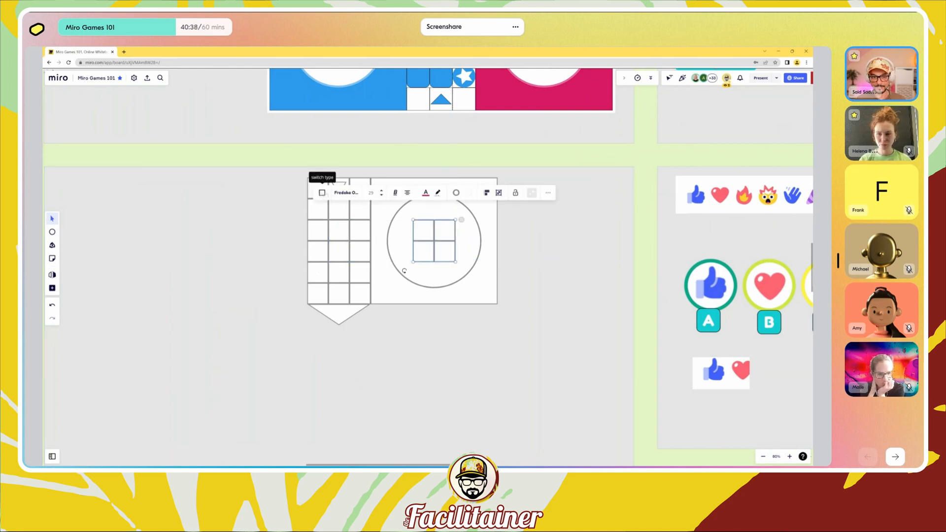
pyautogui.click(322, 193)
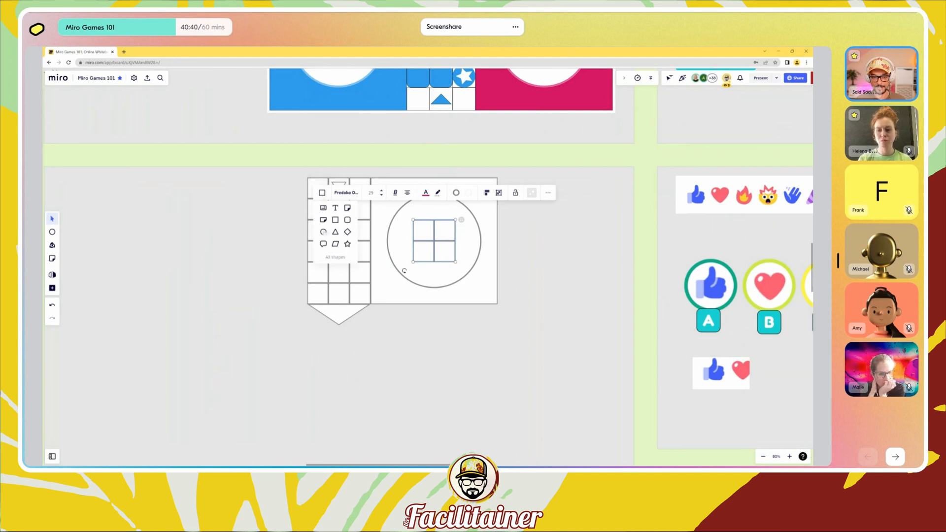
pyautogui.click(323, 232)
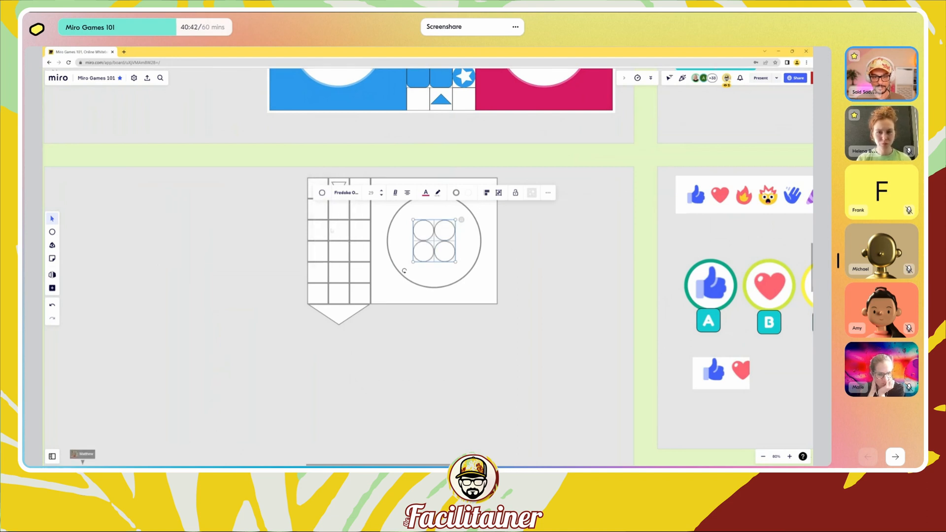
# Step: Try the diamond shape type on the four small circles and switch them back to circles
pyautogui.click(322, 192)
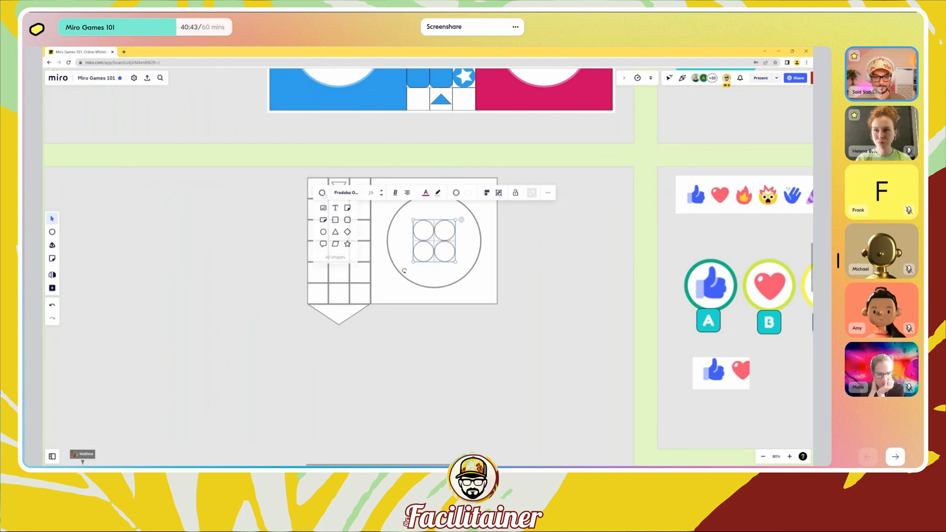
pyautogui.click(347, 232)
pyautogui.click(322, 192)
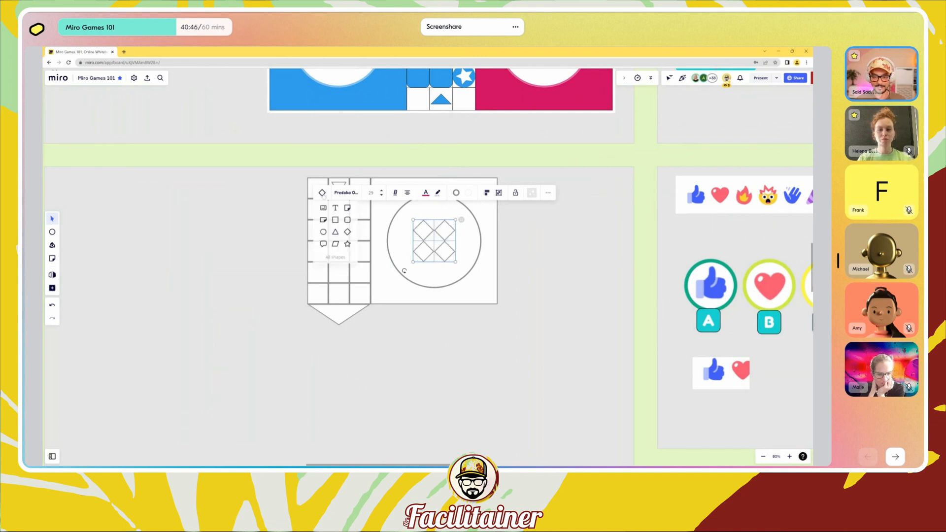
pyautogui.click(324, 232)
pyautogui.click(567, 241)
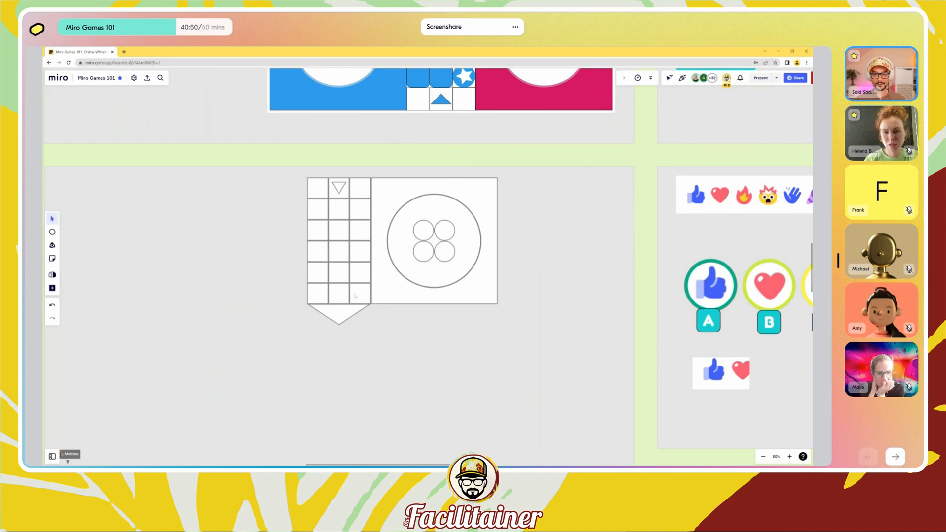
# Step: Copy the upper-left small circle into the left cell of the grid's third row
pyautogui.scroll(4, 525, 345)
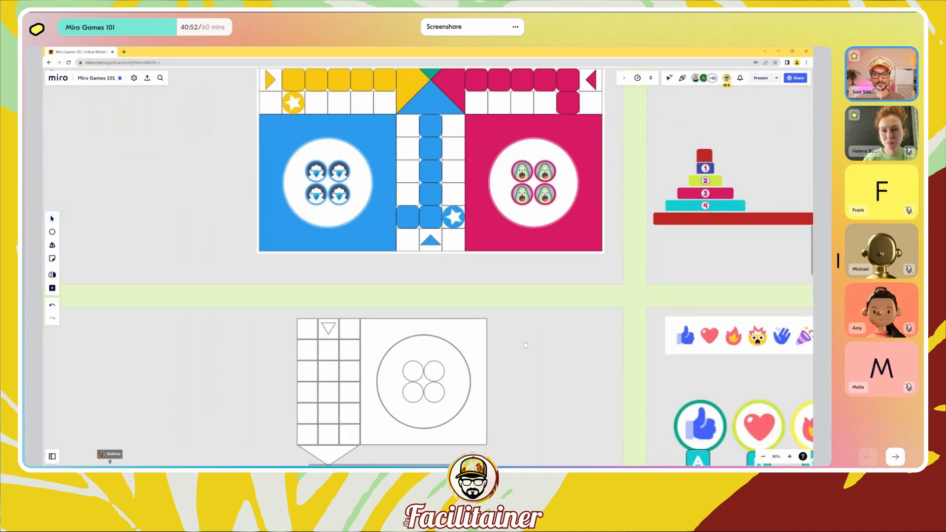
pyautogui.scroll(-3, 525, 345)
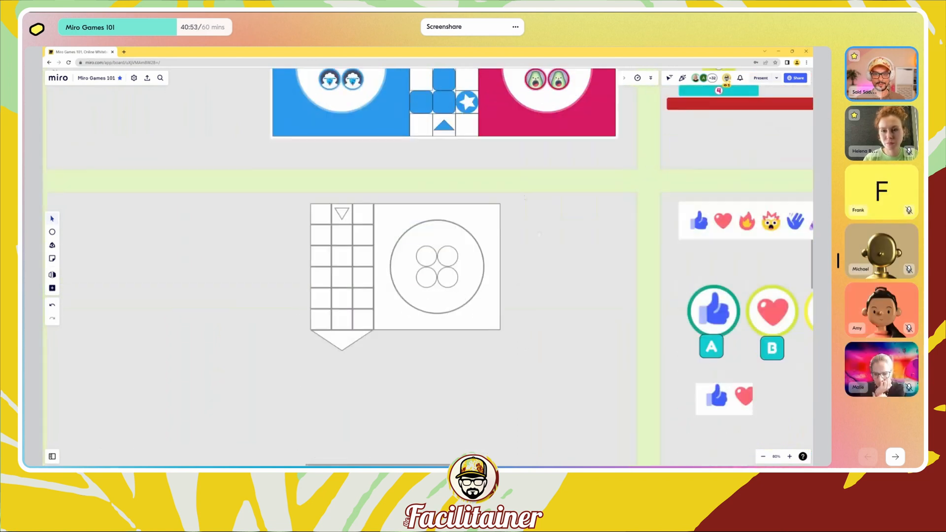
pyautogui.click(425, 258)
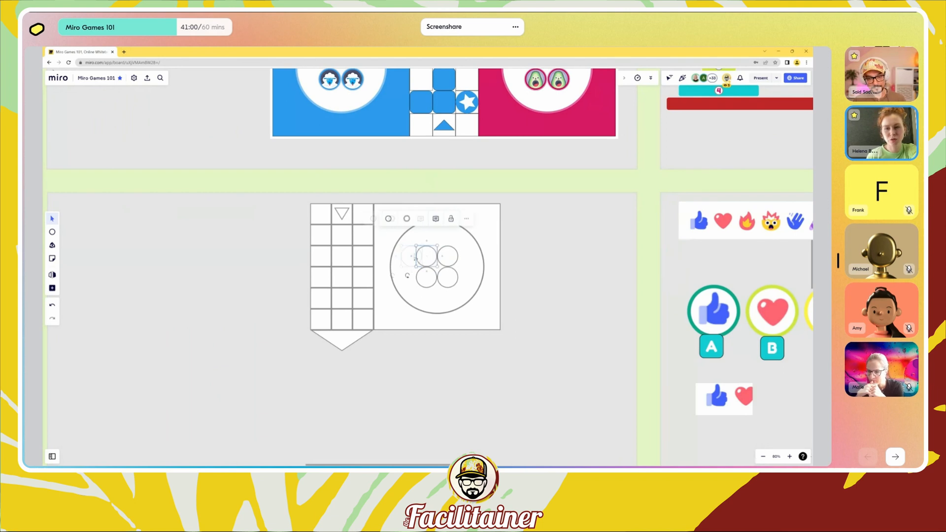
pyautogui.moveTo(427, 256); pyautogui.dragTo(321, 255)
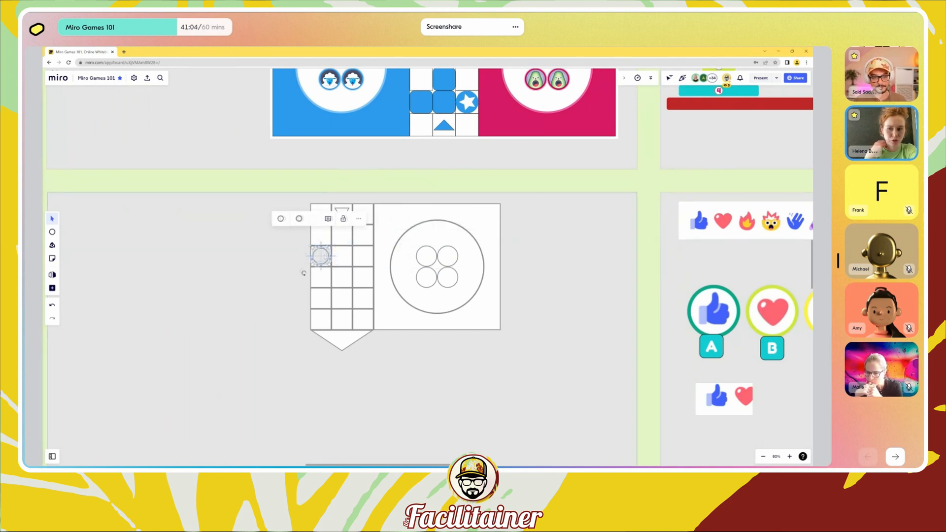
pyautogui.click(475, 362)
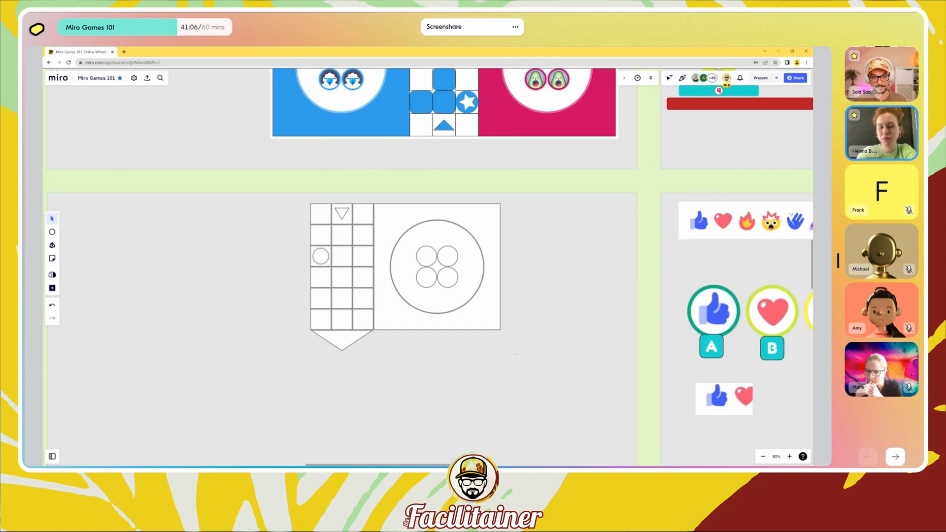
pyautogui.moveTo(514, 352); pyautogui.dragTo(282, 220)
pyautogui.click(426, 256)
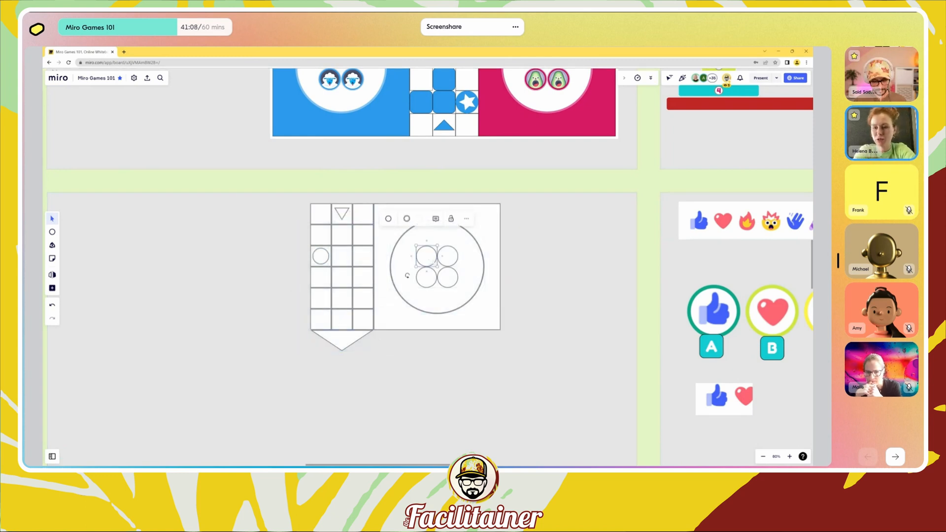
pyautogui.hotkey('ctrl', 'v')
pyautogui.moveTo(557, 266); pyautogui.dragTo(525, 259)
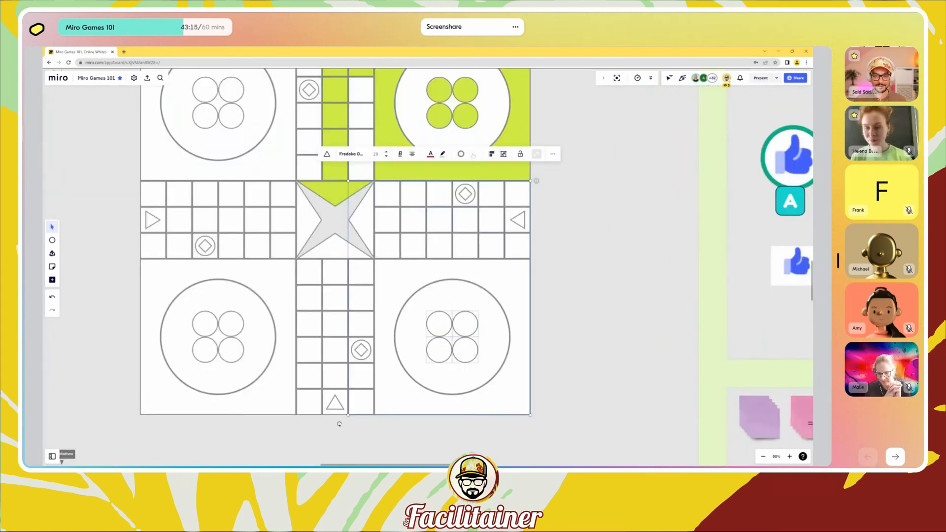
# Step: Fill the selected lower-right home square, its four small circles, the adjoining path squares and the right centre triangle with magenta
pyautogui.click(461, 153)
pyautogui.click(468, 226)
pyautogui.press('Escape')
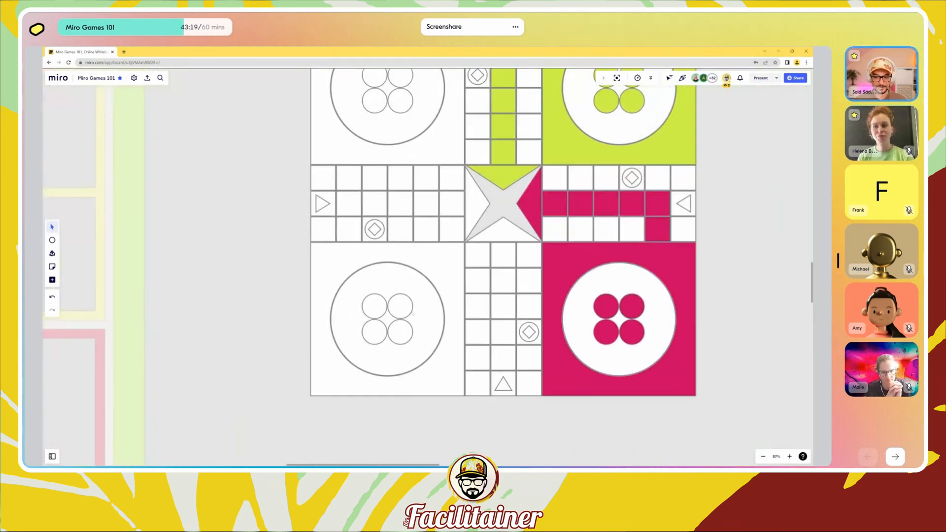
# Step: Fill the lower-left home square, its four small circles, the lower arm's path squares and the bottom centre triangle with blue
pyautogui.scroll(1, 420, 308)
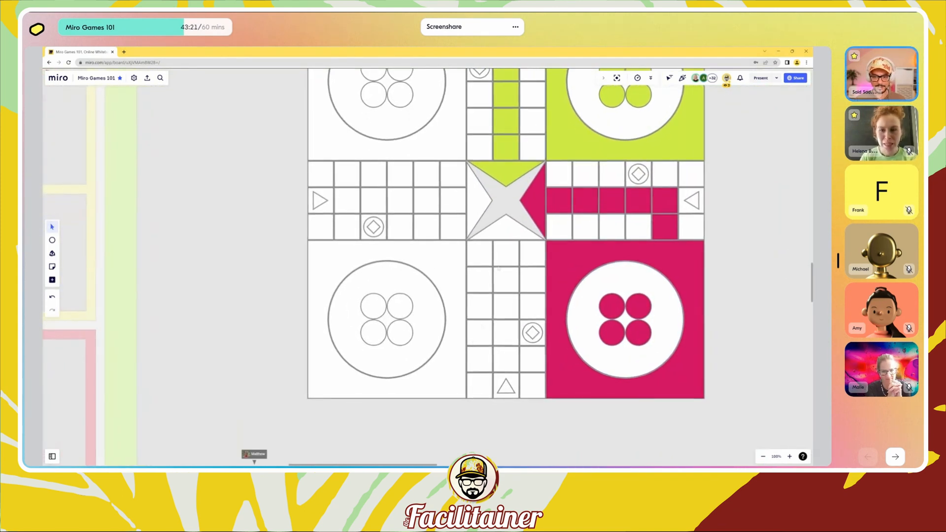
pyautogui.click(485, 362)
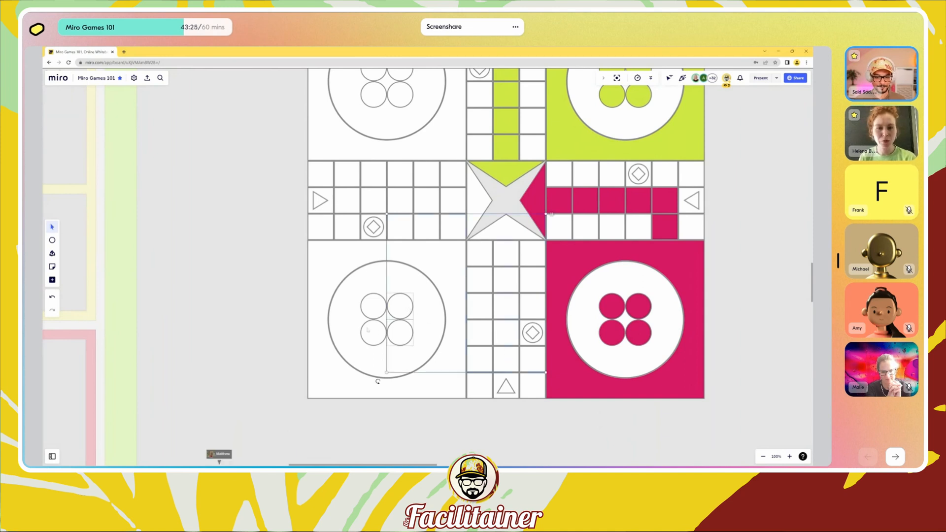
pyautogui.keyDown('shift'); pyautogui.click(371, 307); pyautogui.keyUp('shift')
pyautogui.keyDown('shift'); pyautogui.click(349, 258); pyautogui.keyUp('shift')
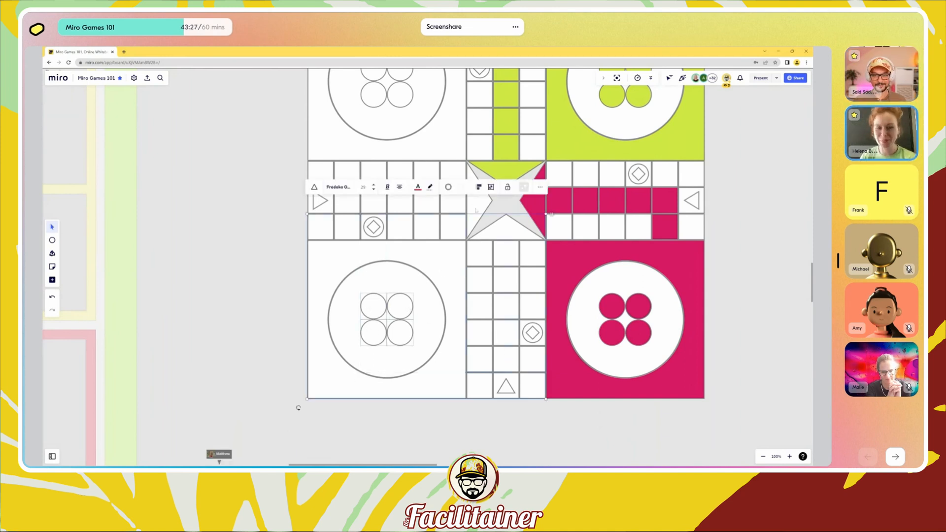
pyautogui.click(458, 189)
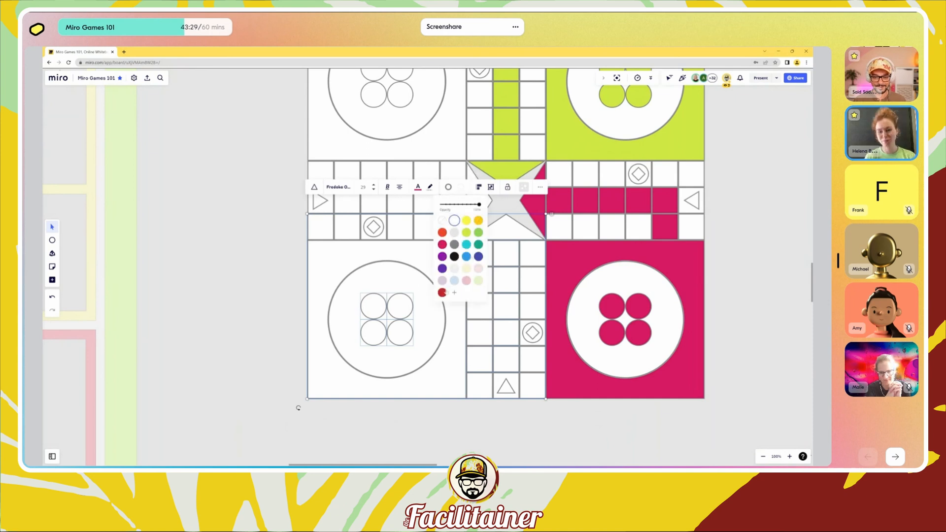
pyautogui.click(466, 256)
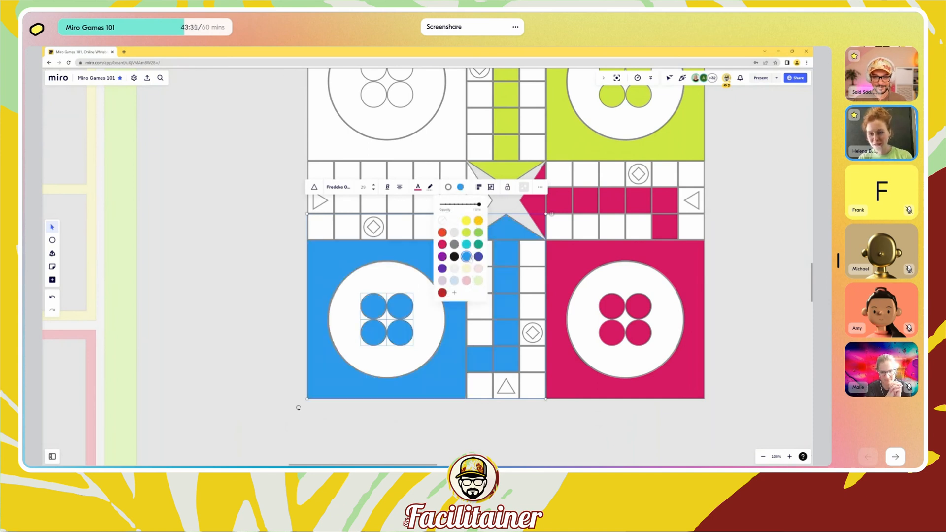
# Step: Fill the upper-left home square, its four small circles, the left arm's path squares and the left centre triangle with amber
pyautogui.click(298, 407)
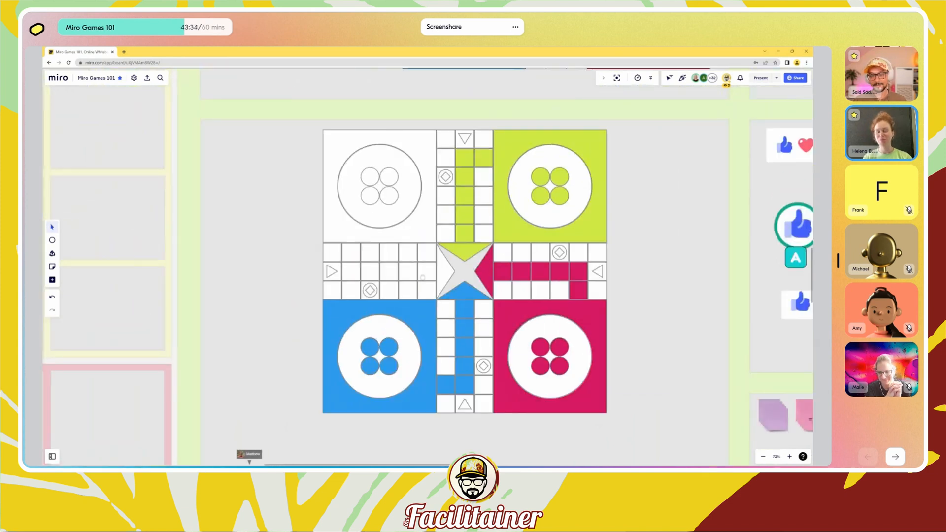
pyautogui.scroll(4, 407, 188)
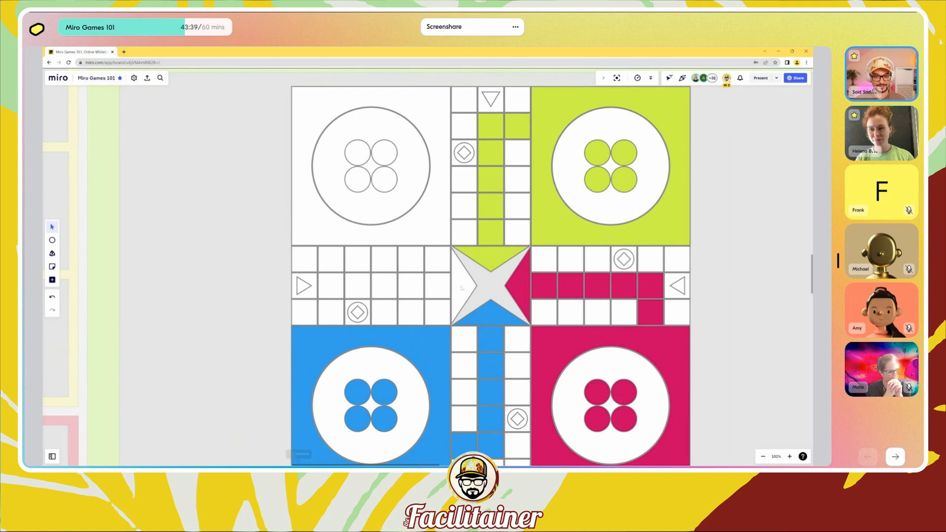
pyautogui.moveTo(465, 285); pyautogui.dragTo(319, 279)
pyautogui.keyDown('shift'); pyautogui.click(365, 182); pyautogui.keyUp('shift')
pyautogui.keyDown('shift'); pyautogui.click(378, 181); pyautogui.keyUp('shift')
pyautogui.keyDown('shift'); pyautogui.click(379, 156); pyautogui.keyUp('shift')
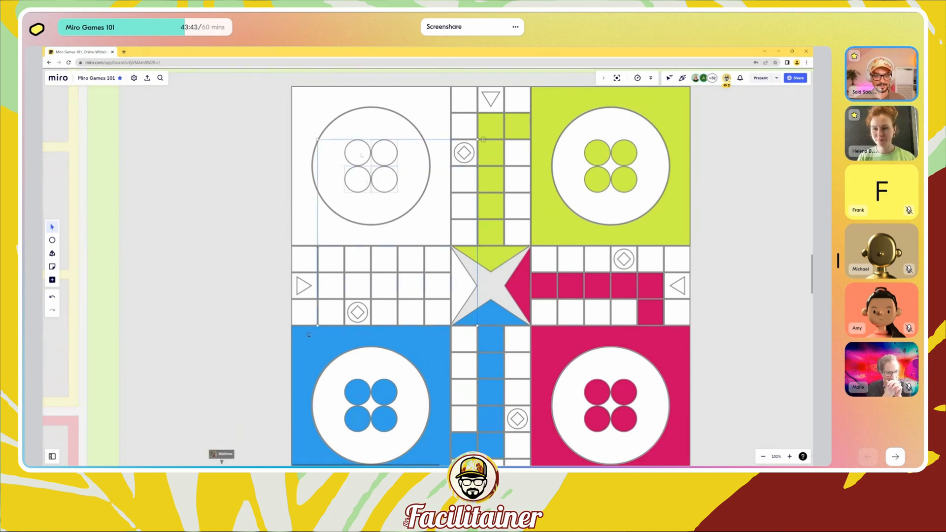
pyautogui.keyDown('shift'); pyautogui.click(356, 117); pyautogui.keyUp('shift')
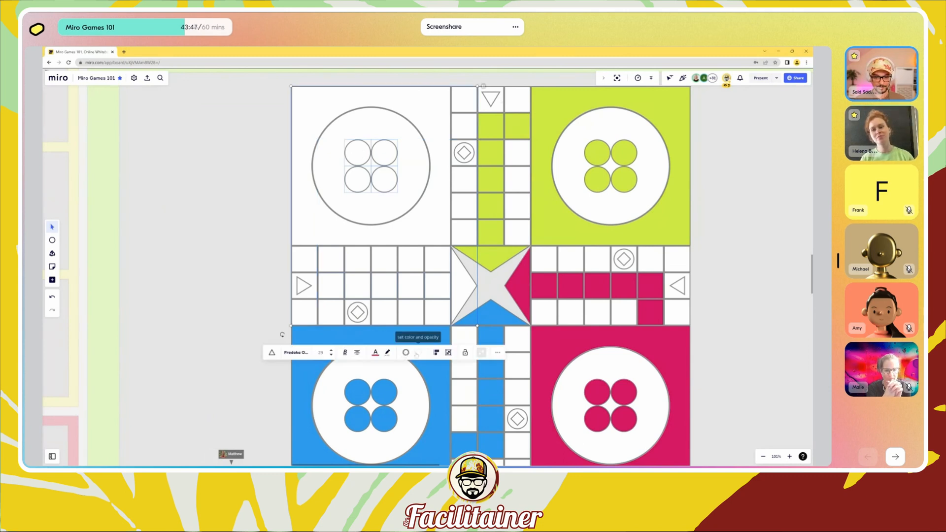
pyautogui.click(405, 352)
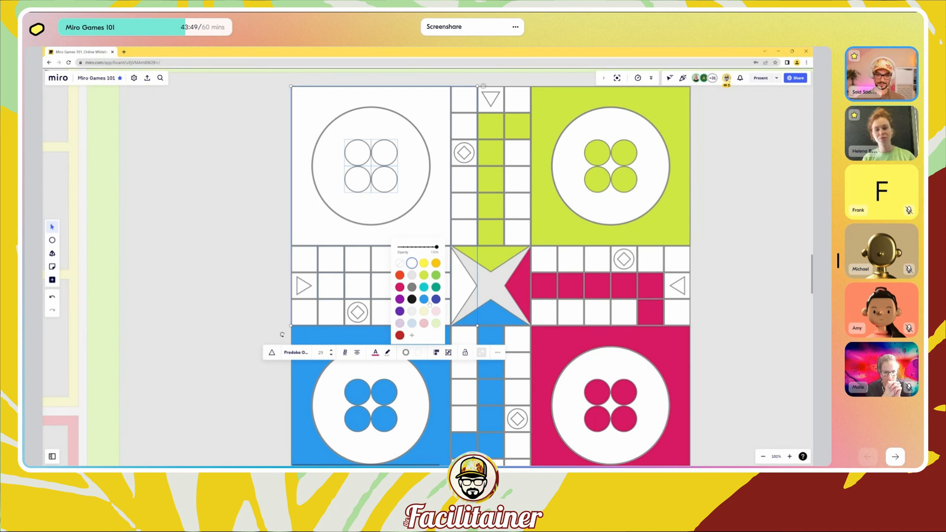
pyautogui.click(436, 262)
pyautogui.press('Escape')
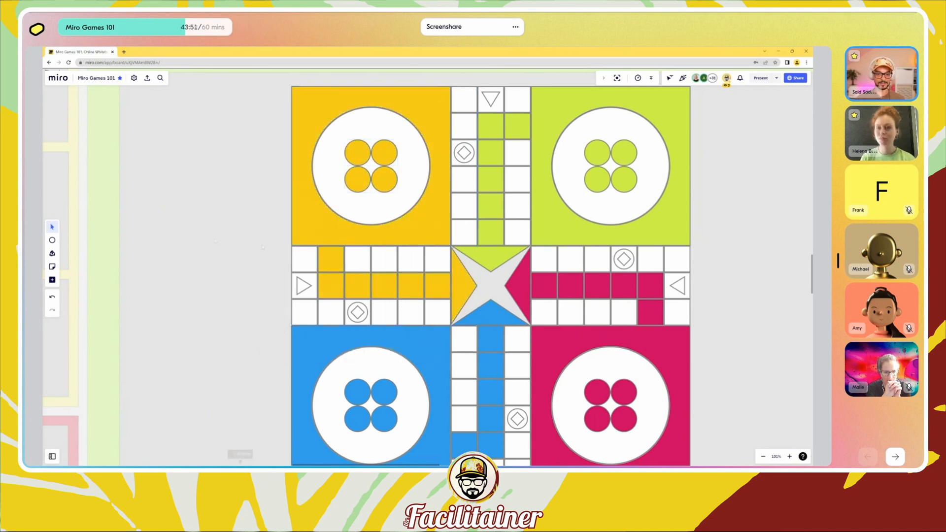
# Step: Fill the arrow at the end of the left arm with amber and the arrow at the end of the upper arm with lime
pyautogui.scroll(-5, 303, 285)
pyautogui.click(287, 270)
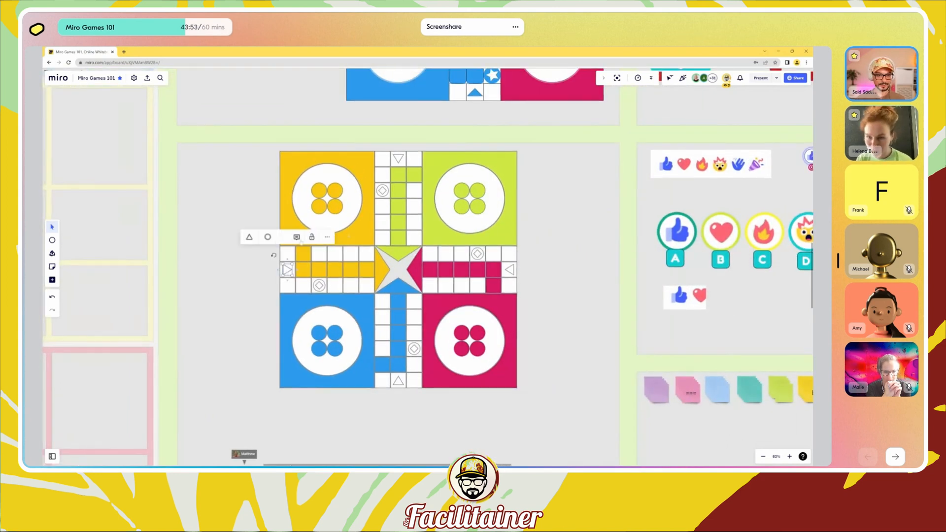
pyautogui.click(280, 236)
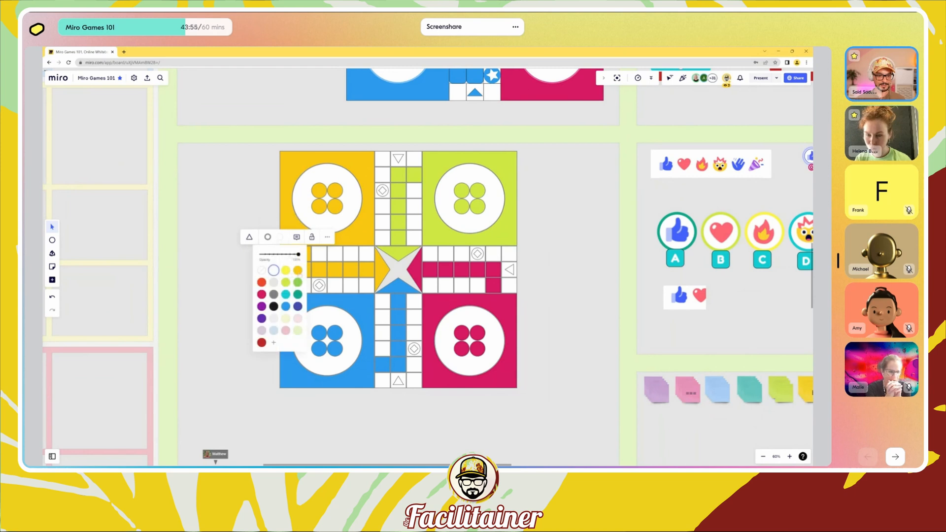
pyautogui.click(297, 270)
pyautogui.press('Escape')
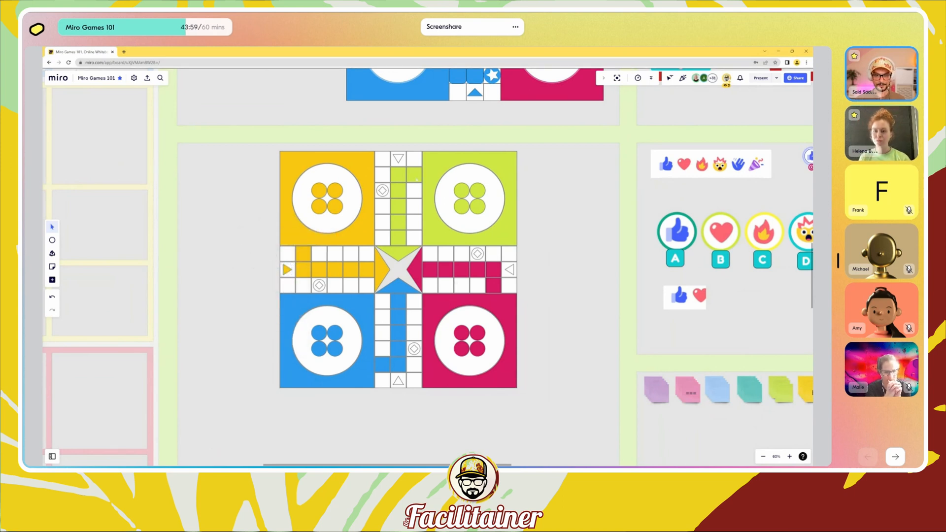
pyautogui.click(399, 158)
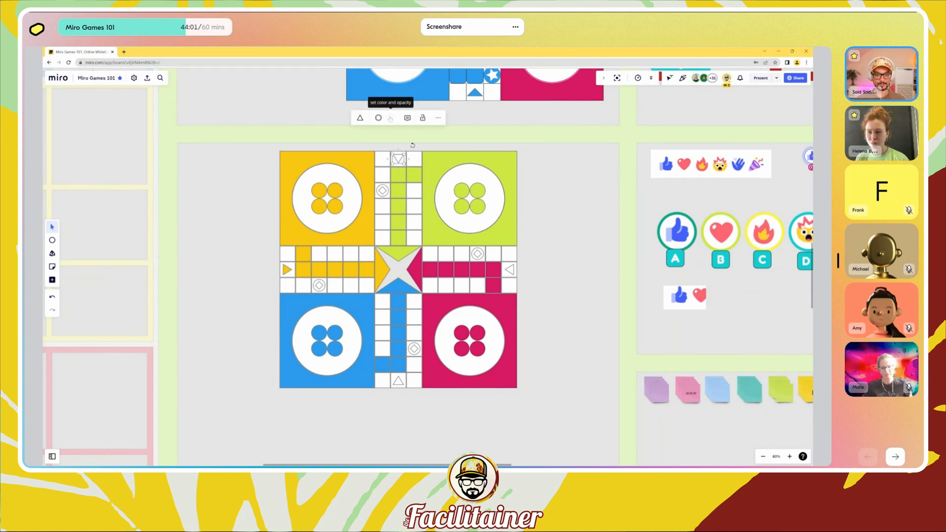
pyautogui.click(392, 118)
pyautogui.click(396, 163)
pyautogui.click(521, 271)
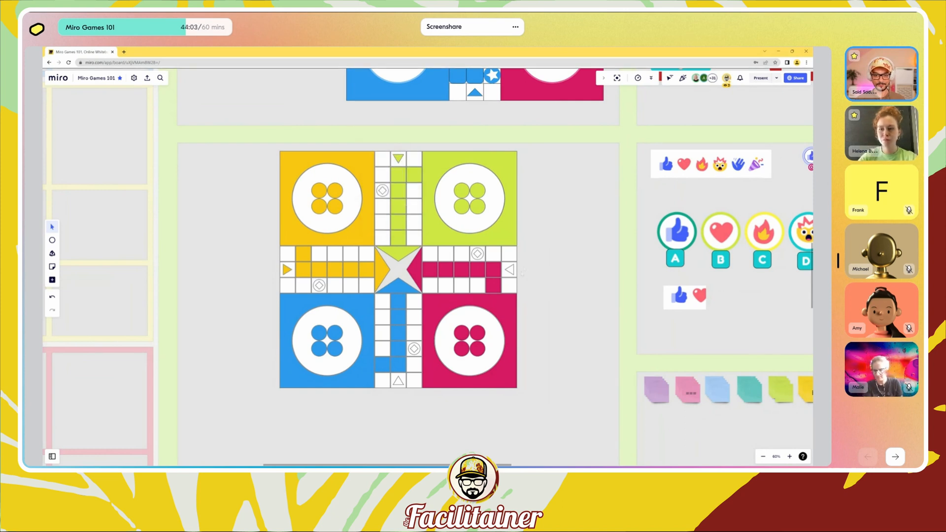
# Step: Fill the arrow at the end of the right arm with magenta and the arrow at the end of the lower arm with blue
pyautogui.click(511, 271)
pyautogui.click(500, 238)
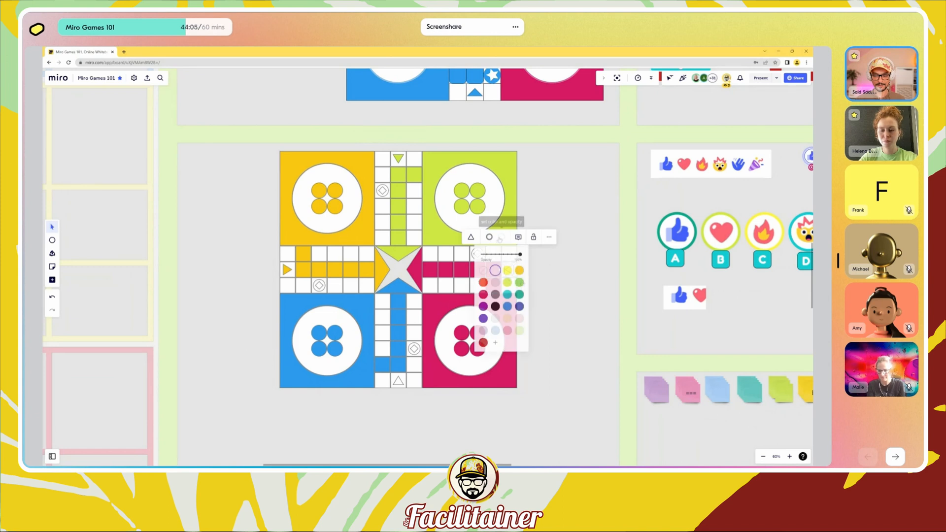
pyautogui.click(398, 380)
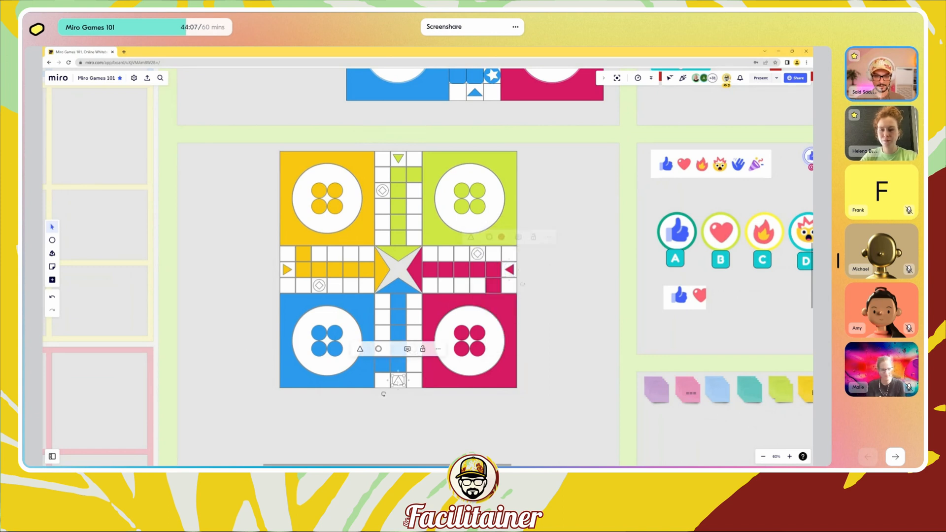
pyautogui.click(378, 349)
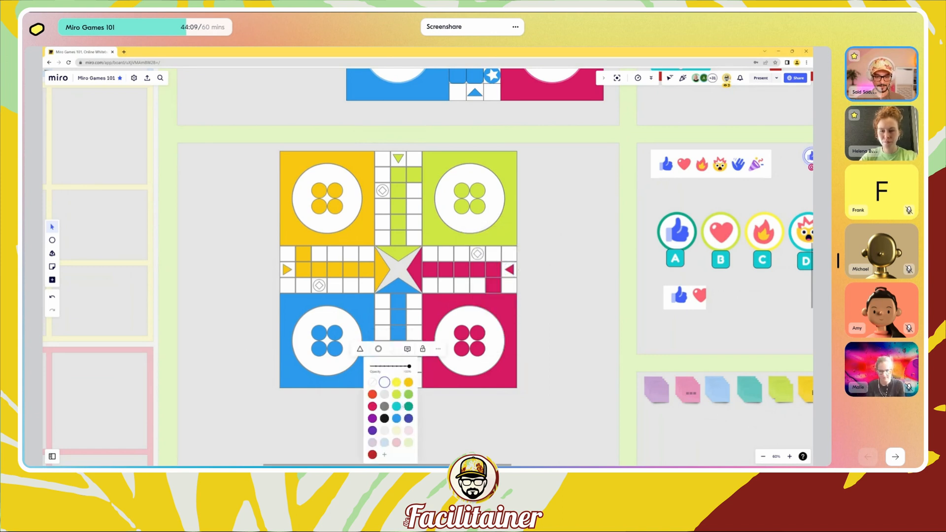
pyautogui.scroll(5, 413, 263)
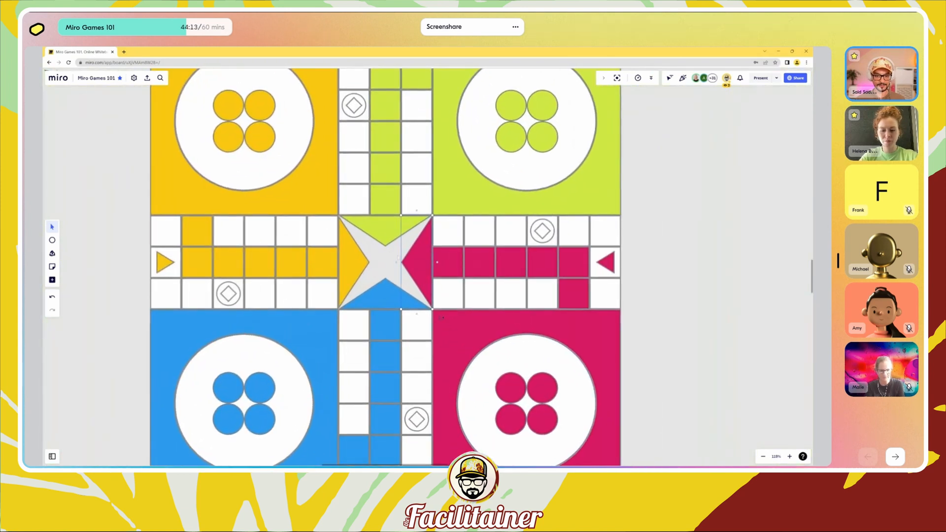
# Step: Extend the four coloured centre triangles inward until their tips meet at the middle of the board
pyautogui.click(412, 264)
pyautogui.moveTo(389, 256); pyautogui.dragTo(385, 262)
pyautogui.click(367, 263)
pyautogui.click(385, 231)
pyautogui.click(388, 296)
pyautogui.scroll(-4, 388, 274)
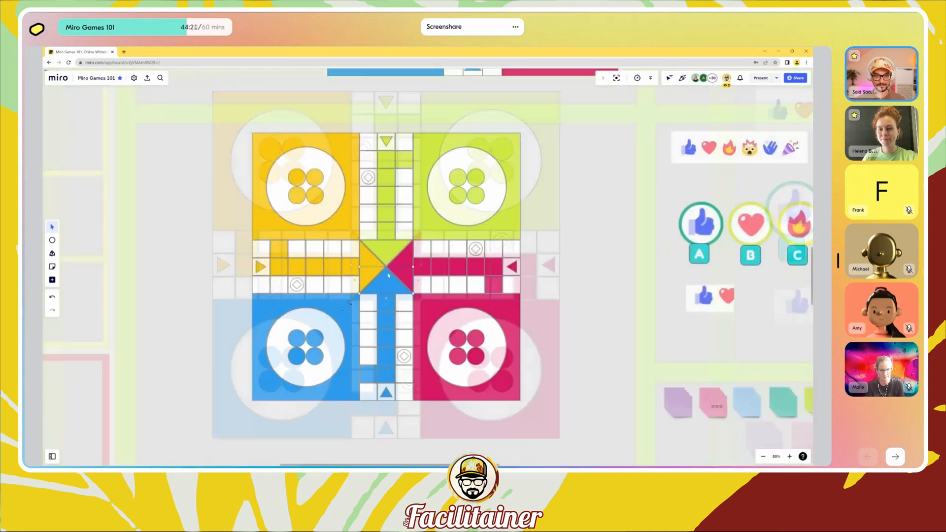
# Step: Recolour the border of the large white circle in the upper-right home square to lime and lower the border's opacity
pyautogui.scroll(-1, 388, 276)
pyautogui.click(473, 171)
pyautogui.scroll(1, 472, 171)
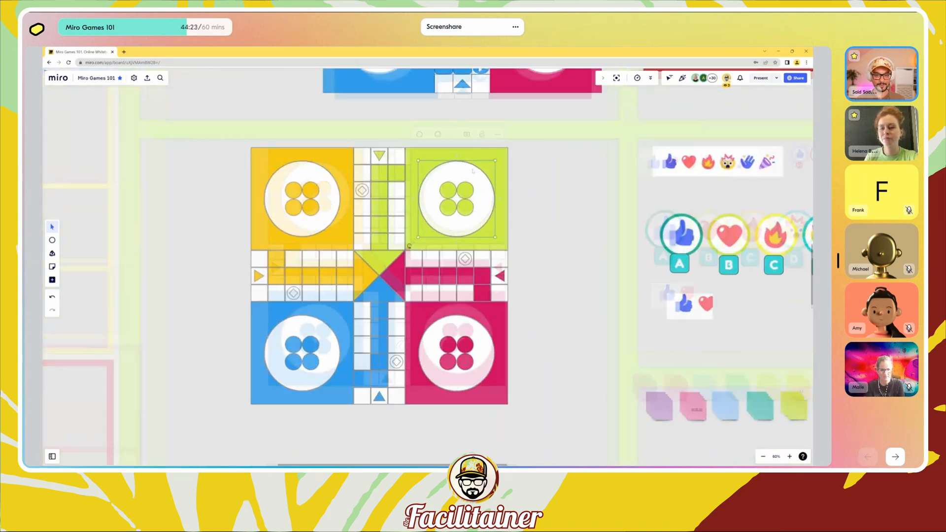
pyautogui.scroll(6, 473, 171)
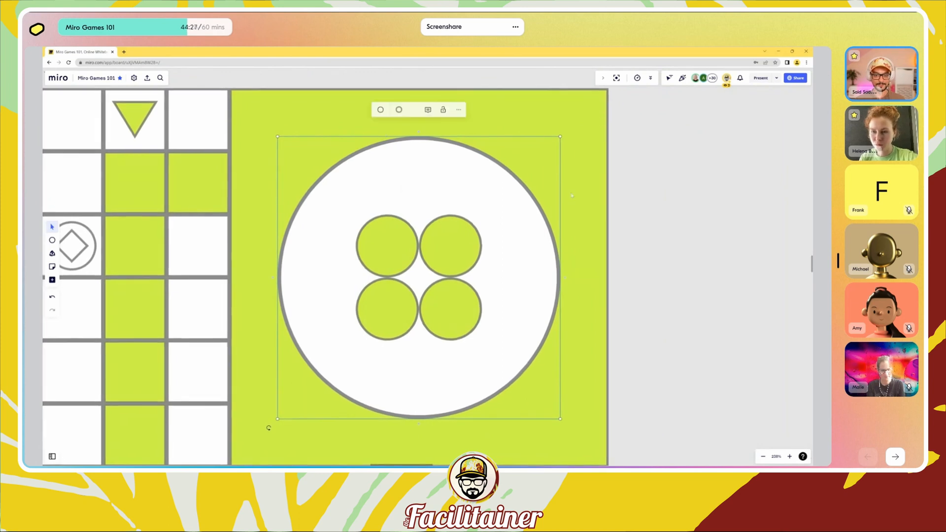
pyautogui.click(398, 109)
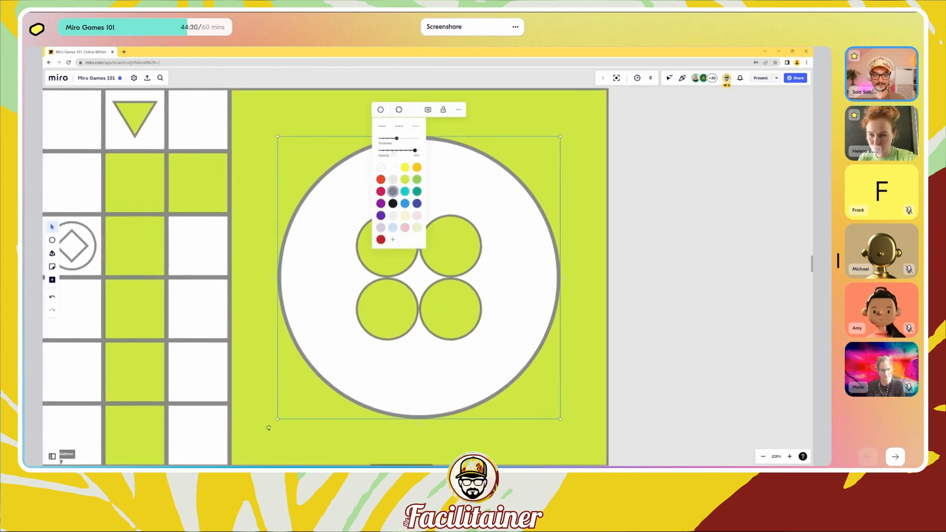
pyautogui.click(393, 179)
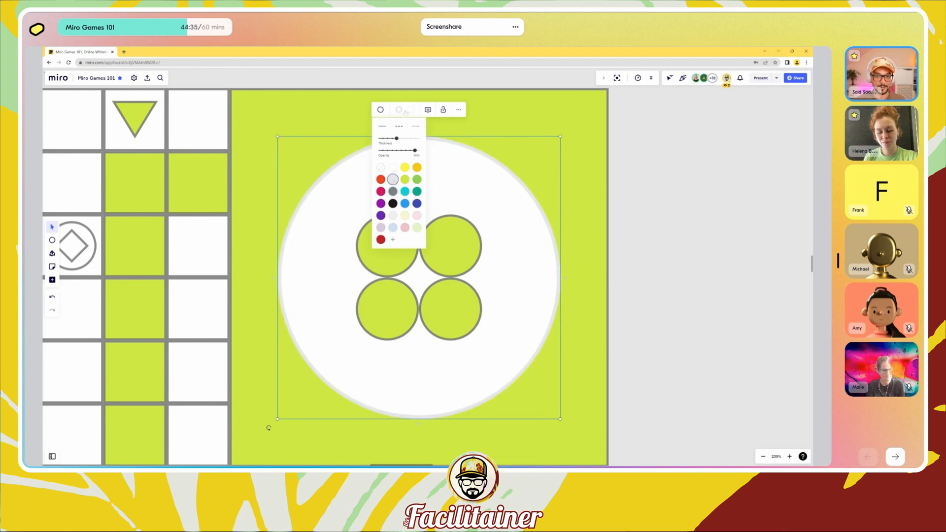
pyautogui.moveTo(402, 141); pyautogui.dragTo(398, 140)
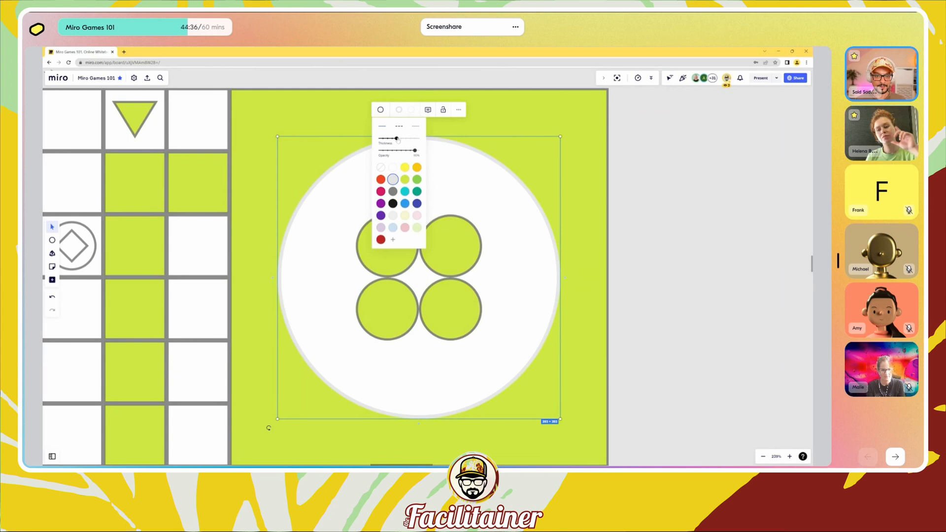
pyautogui.click(405, 179)
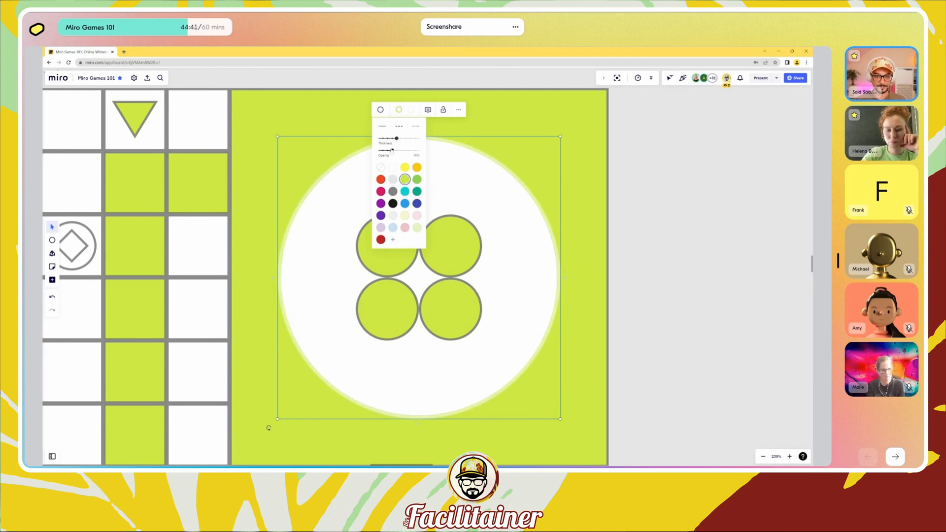
pyautogui.click(644, 196)
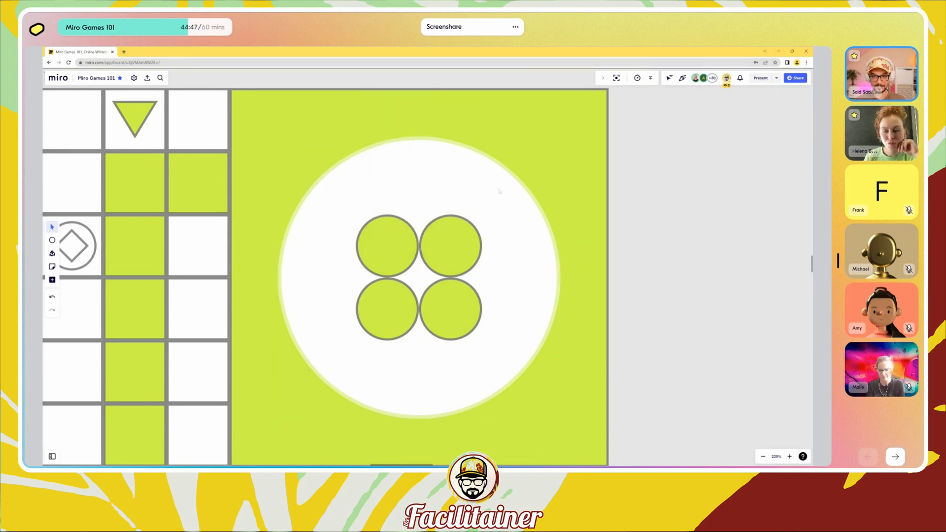
# Step: Recolour the border of the large white circle in the upper-left home square to amber and lower the border's opacity
pyautogui.scroll(-6, 513, 192)
pyautogui.click(341, 211)
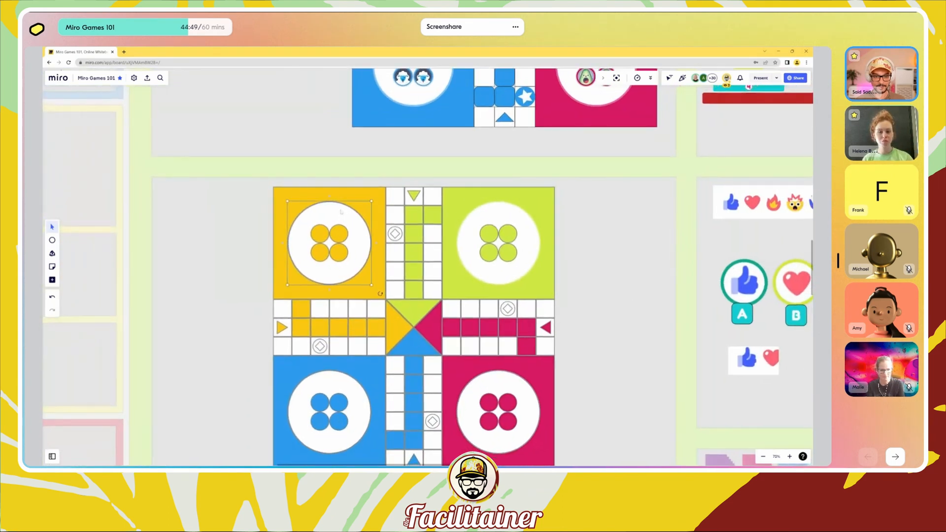
pyautogui.scroll(5, 341, 212)
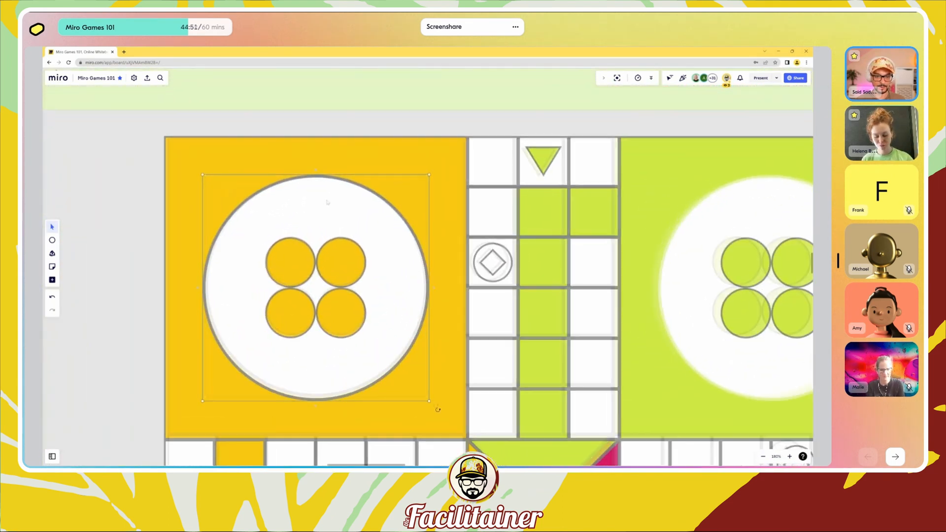
pyautogui.scroll(2, 327, 202)
pyautogui.scroll(1, 317, 176)
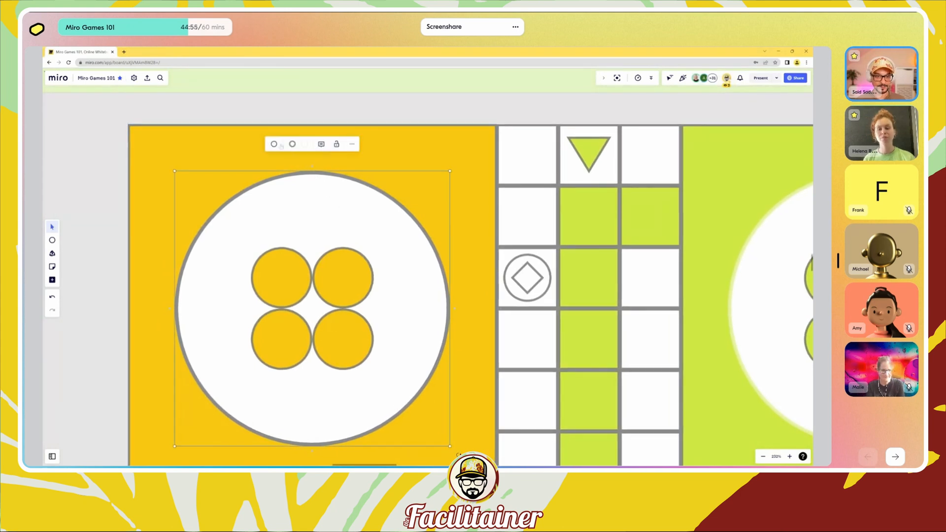
pyautogui.click(275, 146)
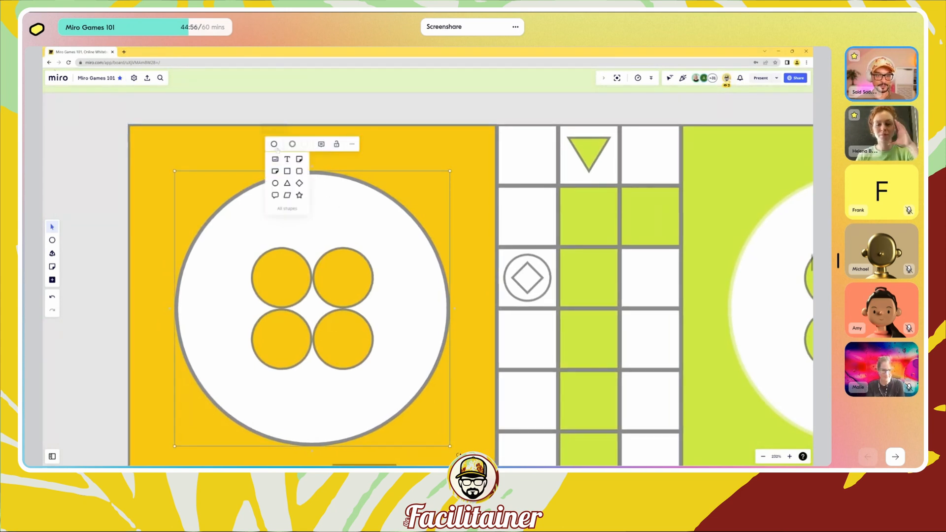
pyautogui.click(303, 145)
pyautogui.click(293, 144)
pyautogui.click(310, 201)
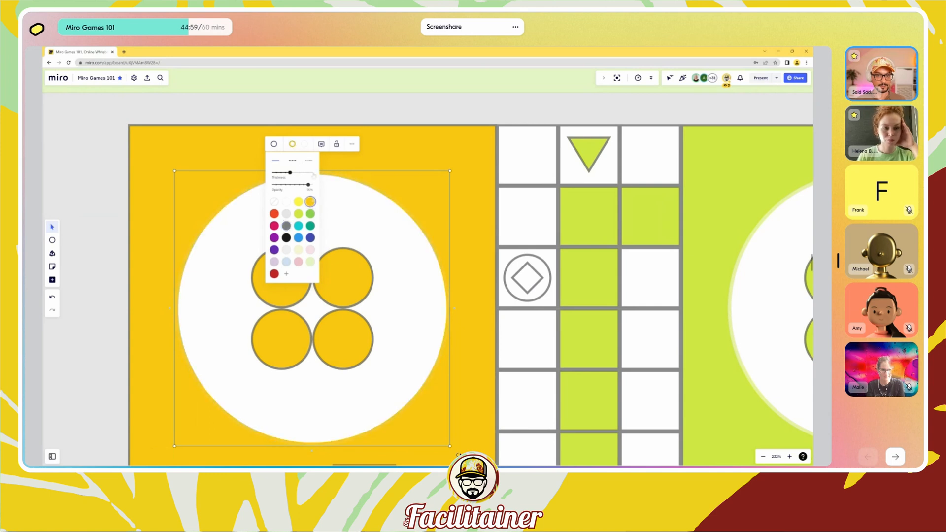
pyautogui.moveTo(308, 185); pyautogui.dragTo(293, 187)
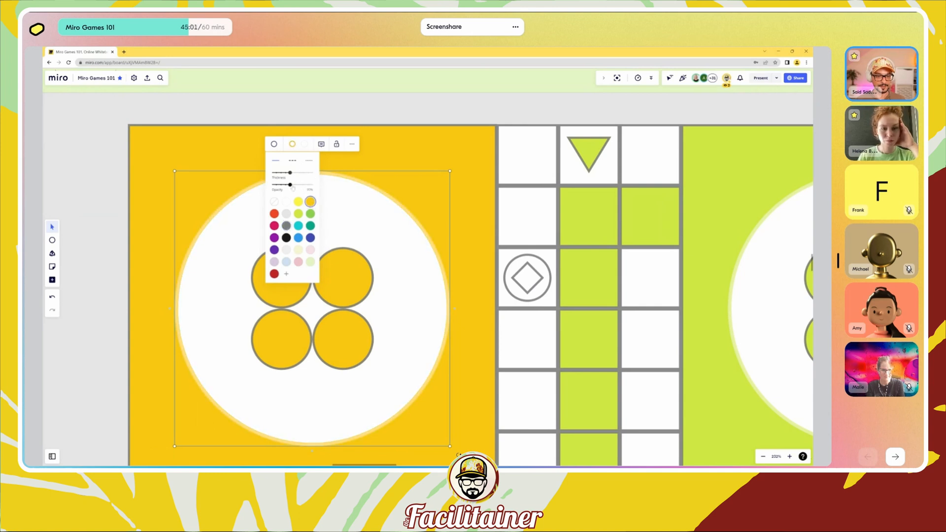
pyautogui.scroll(-5, 312, 239)
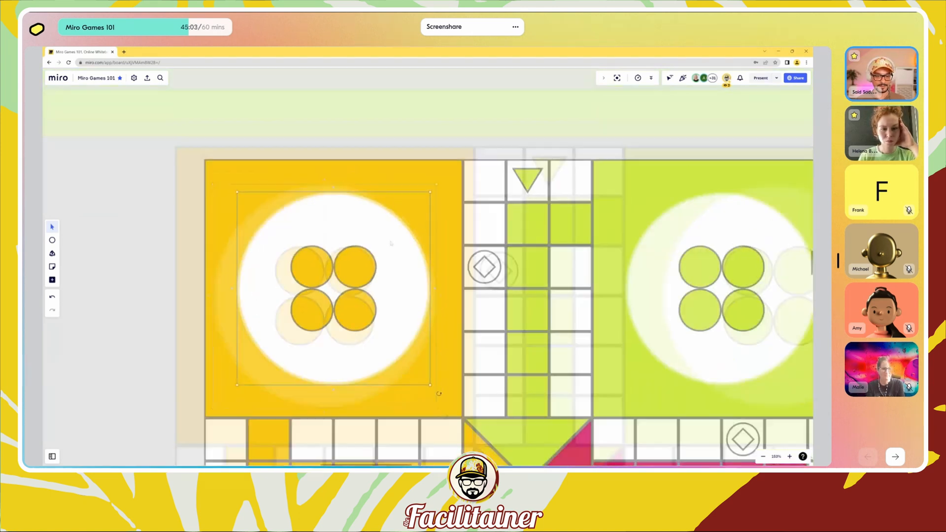
pyautogui.click(318, 315)
pyautogui.click(316, 245)
pyautogui.click(279, 251)
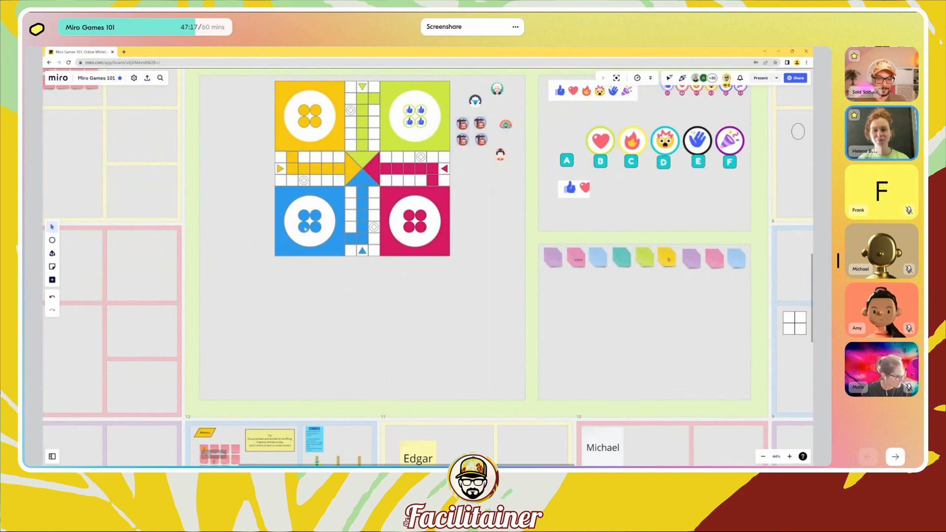
# Step: Place a small blue circle from the lower-left home square in the empty area below the board
pyautogui.click(304, 227)
pyautogui.moveTo(304, 227); pyautogui.dragTo(282, 321)
pyautogui.scroll(10, 282, 321)
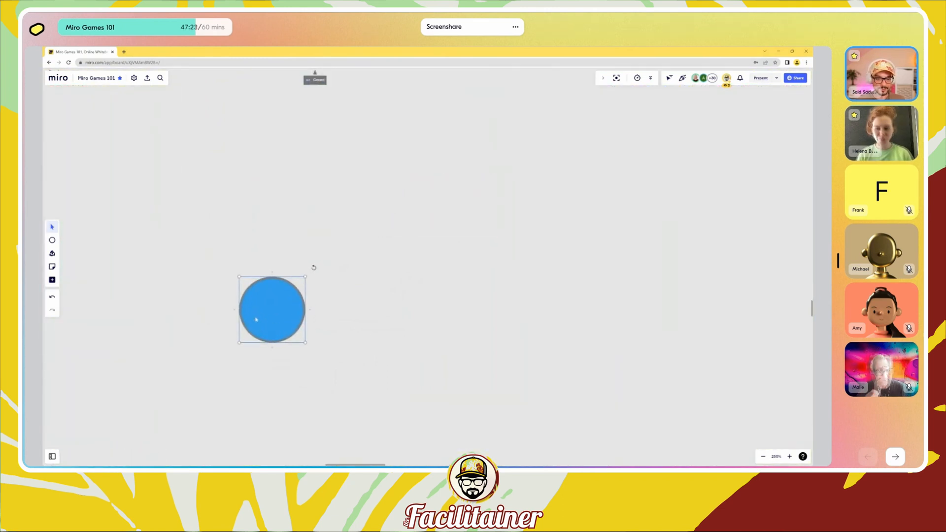
# Step: Duplicate the blue circle into an evenly spaced grid of three rows and three columns
pyautogui.hotkey('ctrl', 'Right')
pyautogui.hotkey('ctrl', 'Right')
pyautogui.hotkey('ctrl', 'Up')
pyautogui.hotkey('ctrl', 'Left')
pyautogui.hotkey('ctrl', 'Left')
pyautogui.hotkey('ctrl', 'Up')
pyautogui.hotkey('ctrl', 'Right')
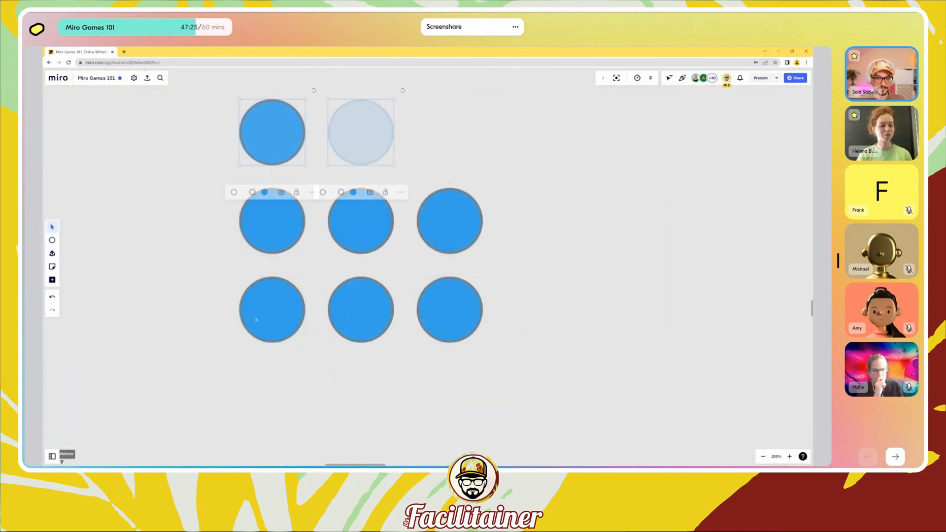
pyautogui.hotkey('ctrl', 'Right')
pyautogui.click(544, 274)
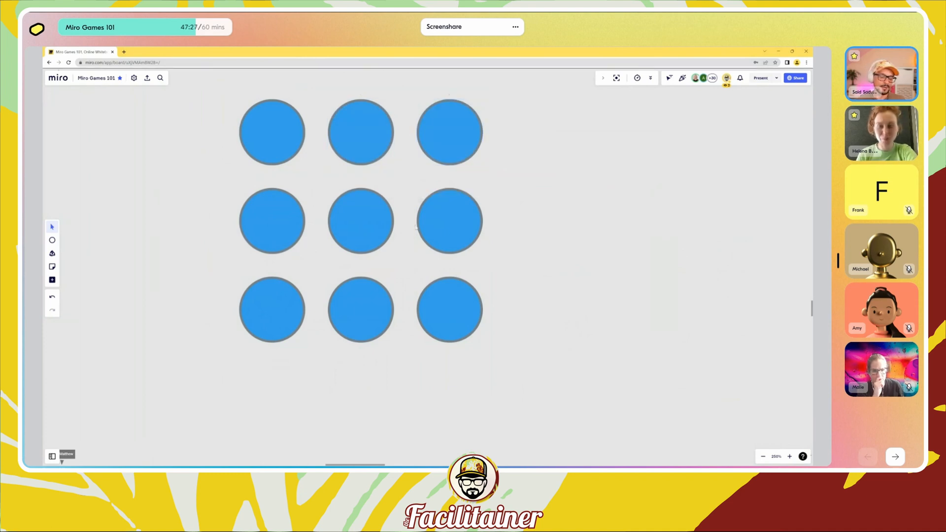
pyautogui.scroll(-5, 413, 225)
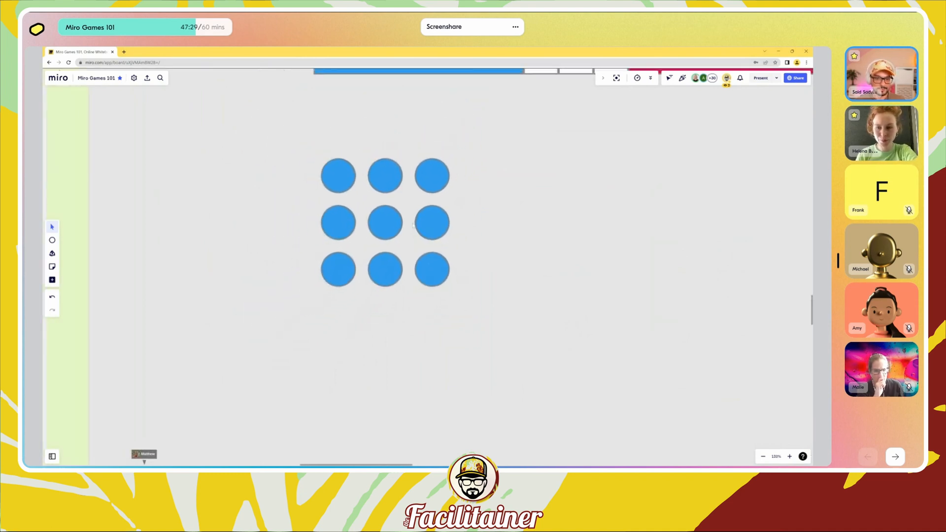
pyautogui.moveTo(281, 148); pyautogui.dragTo(479, 331)
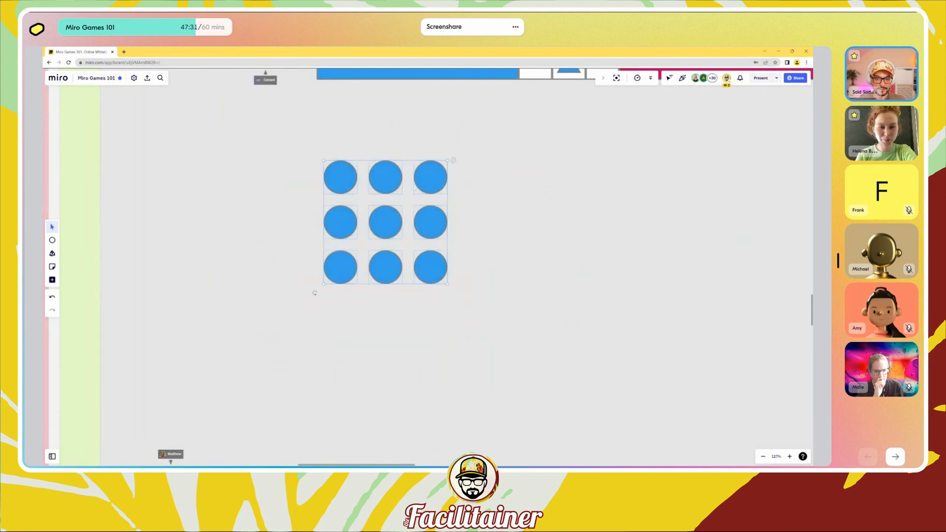
pyautogui.click(415, 188)
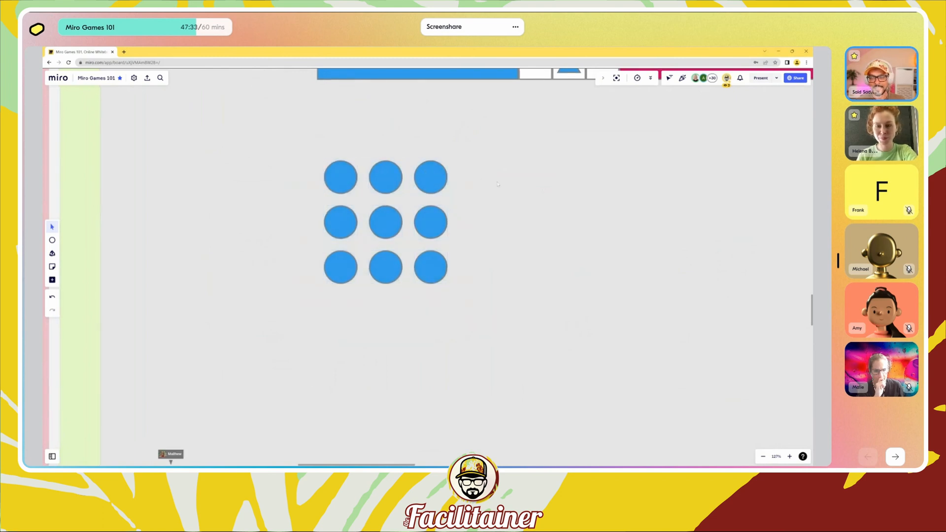
pyautogui.scroll(-10, 237, 251)
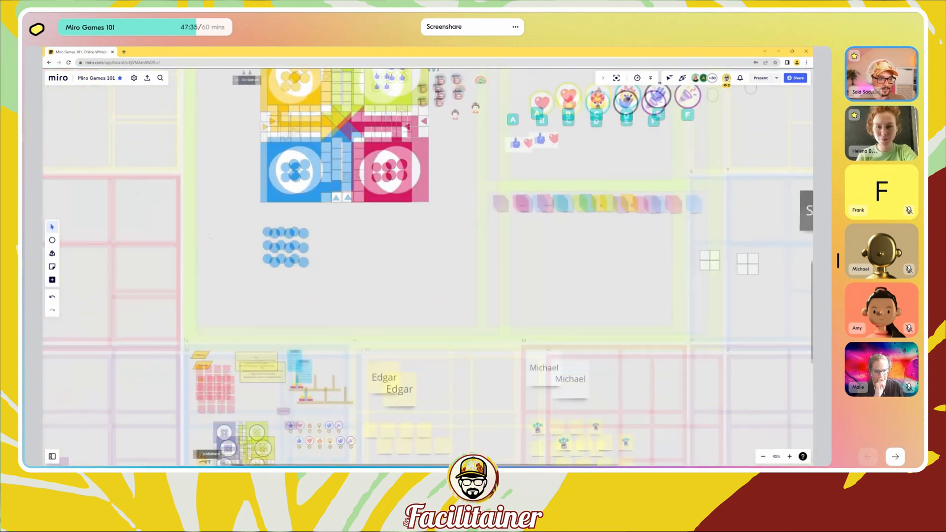
pyautogui.moveTo(154, 177); pyautogui.dragTo(434, 277)
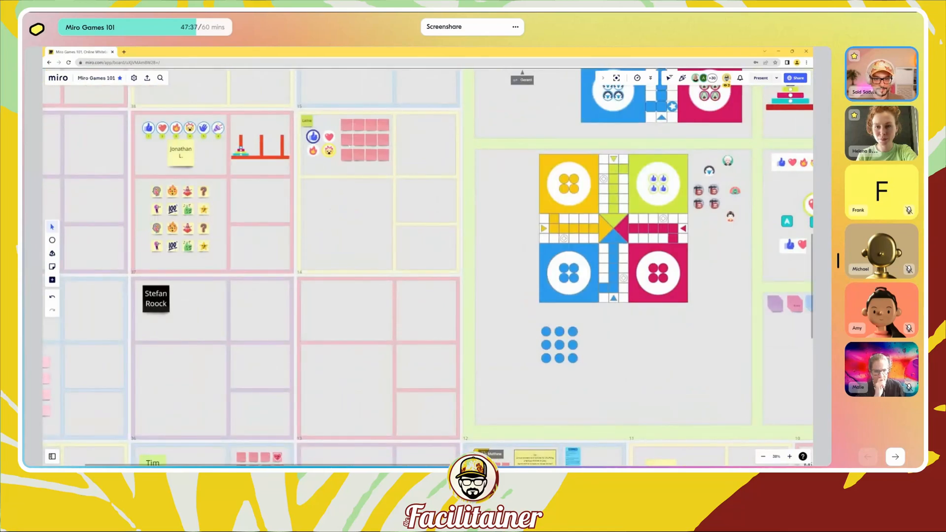
pyautogui.scroll(8, 403, 186)
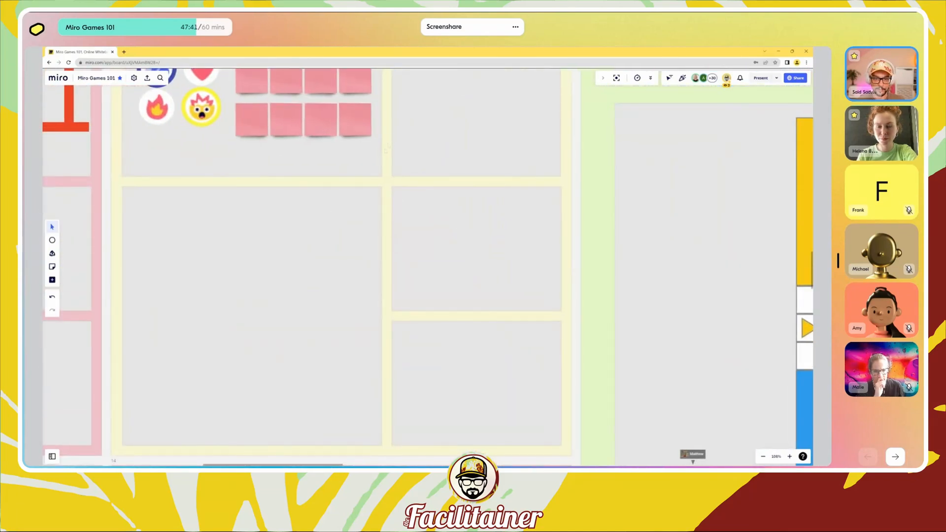
pyautogui.moveTo(788, 365); pyautogui.dragTo(277, 304)
pyautogui.scroll(-5, 318, 312)
pyautogui.moveTo(363, 377); pyautogui.dragTo(361, 303)
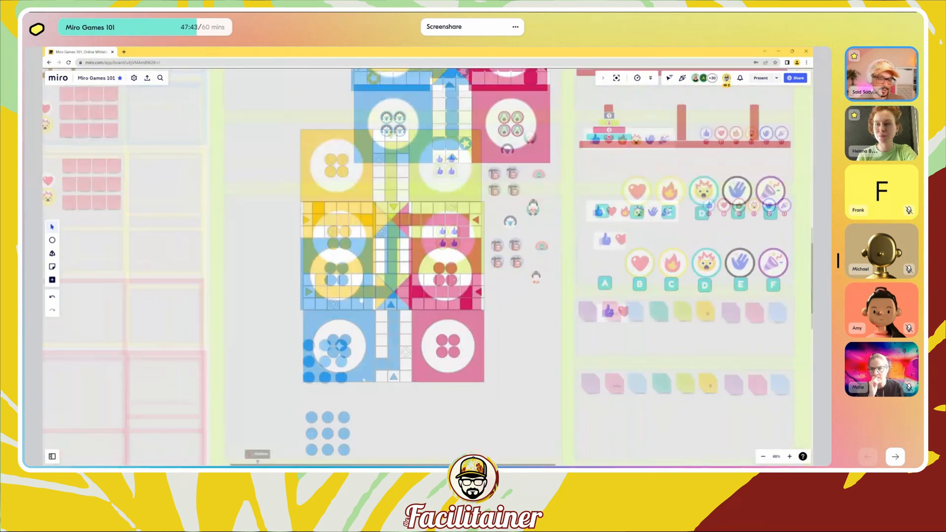
pyautogui.scroll(5, 404, 294)
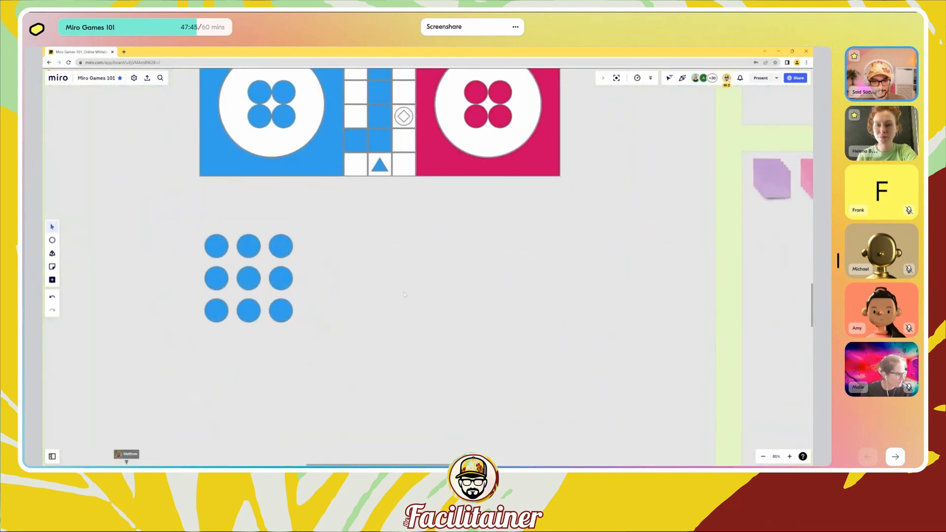
# Step: Place a small square shape beside the upper-right circle of the grid, shrinking it to serve as a spacer
pyautogui.press('o')
pyautogui.click(385, 270)
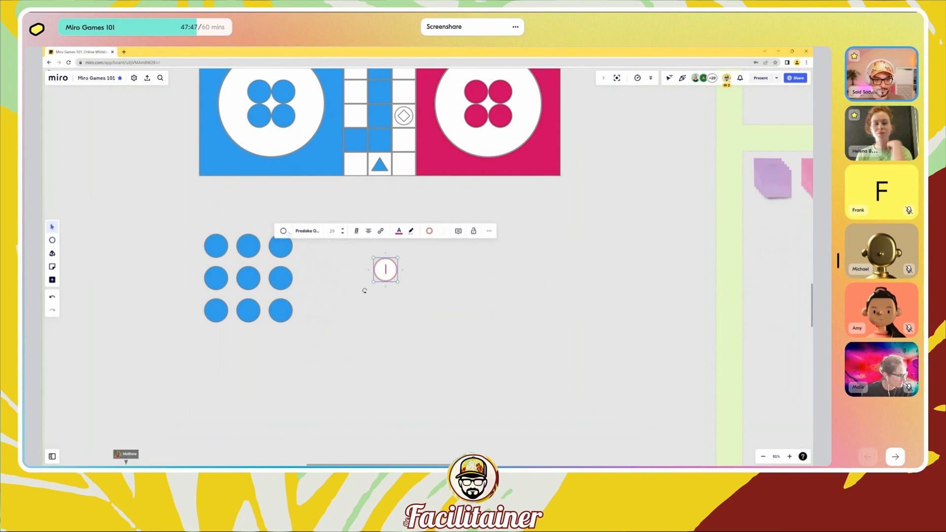
pyautogui.click(284, 231)
pyautogui.click(297, 258)
pyautogui.click(412, 295)
pyautogui.click(388, 275)
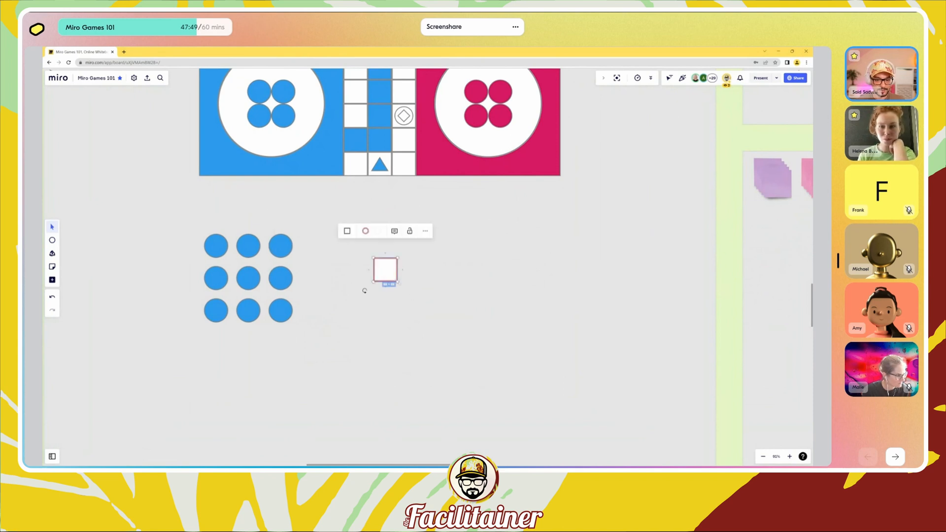
pyautogui.moveTo(397, 282); pyautogui.dragTo(302, 243)
pyautogui.click(399, 277)
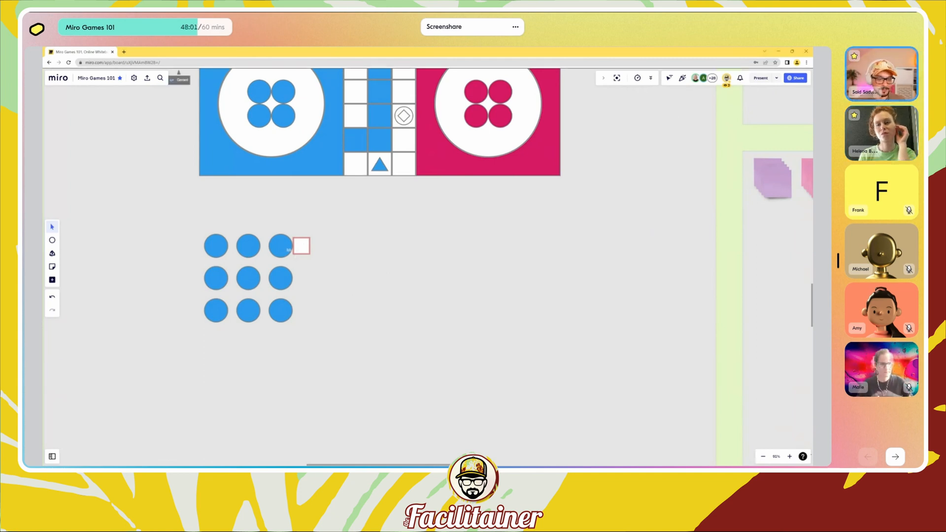
# Step: Extend the top row by duplicating circles and spacer squares alternately until three more circles are added
pyautogui.click(290, 248)
pyautogui.moveTo(289, 248); pyautogui.dragTo(388, 249)
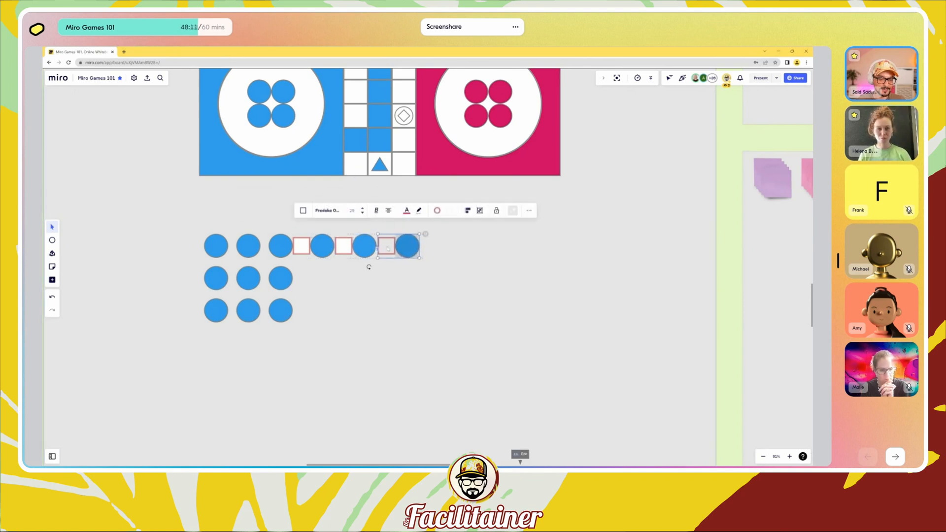
pyautogui.click(411, 277)
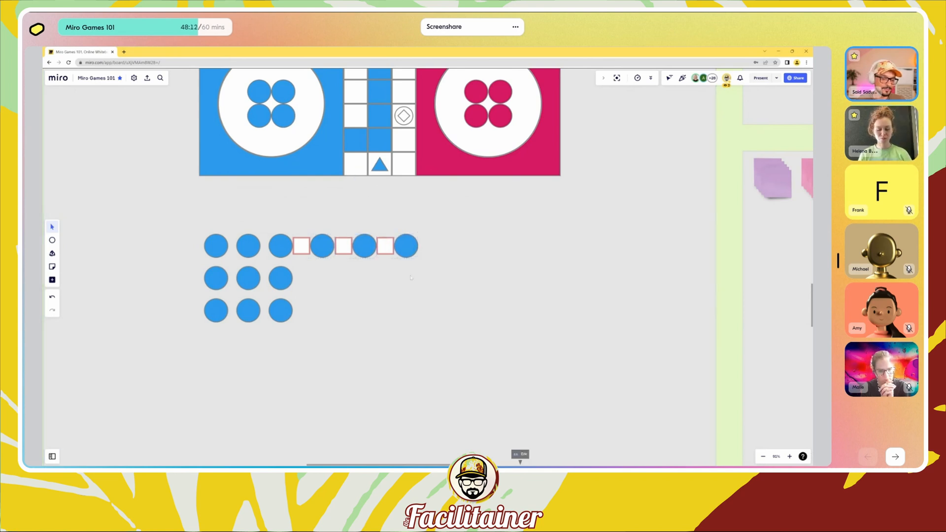
# Step: Duplicate a square, a circle and another square into a vertical column beneath the top row's second-to-last circle
pyautogui.click(344, 246)
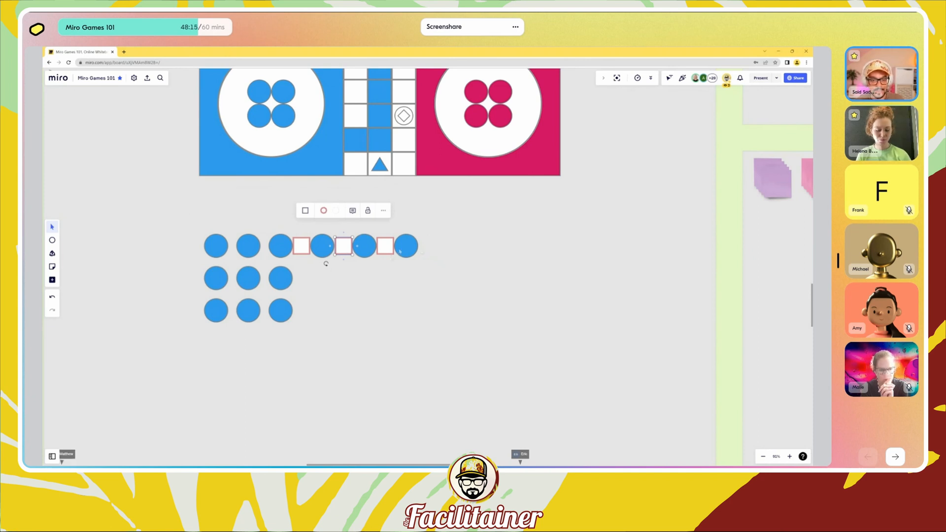
pyautogui.moveTo(344, 246); pyautogui.dragTo(367, 289)
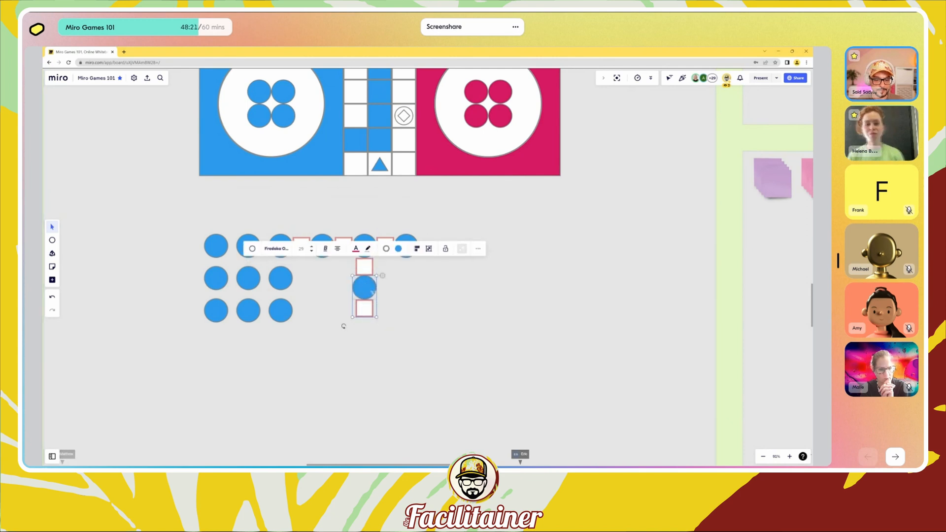
pyautogui.scroll(5, 369, 291)
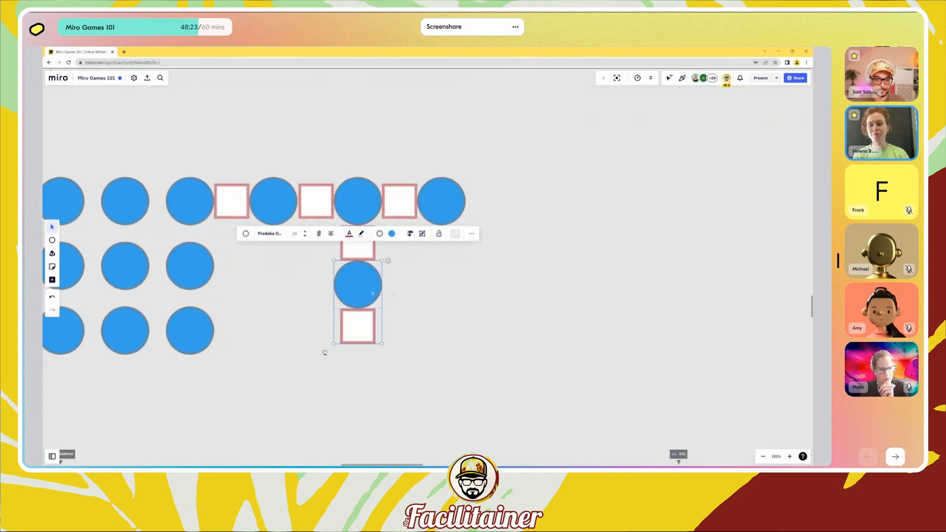
pyautogui.moveTo(386, 299); pyautogui.dragTo(469, 269)
pyautogui.click(385, 322)
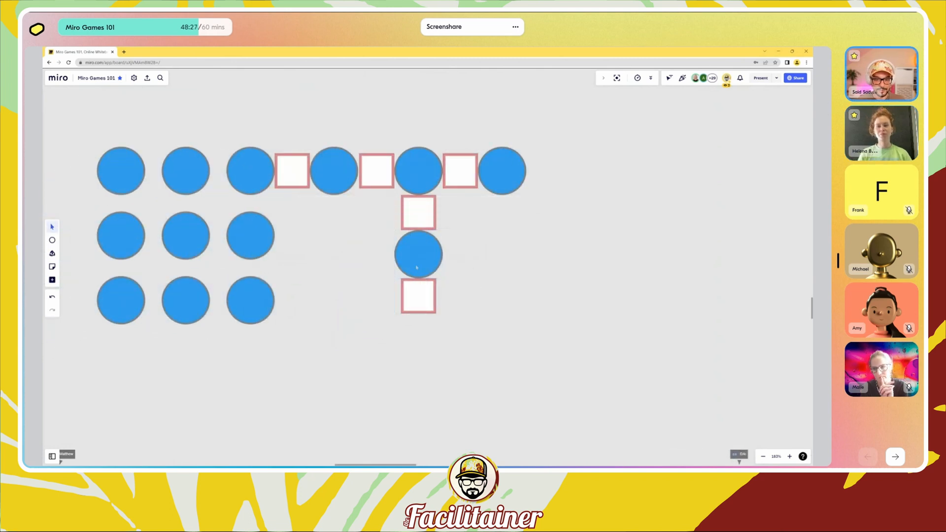
pyautogui.click(417, 267)
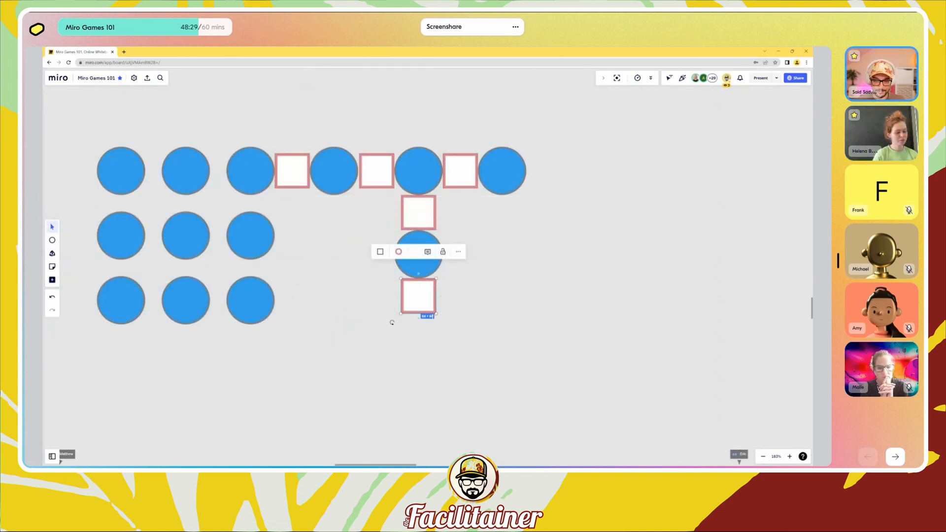
pyautogui.click(392, 323)
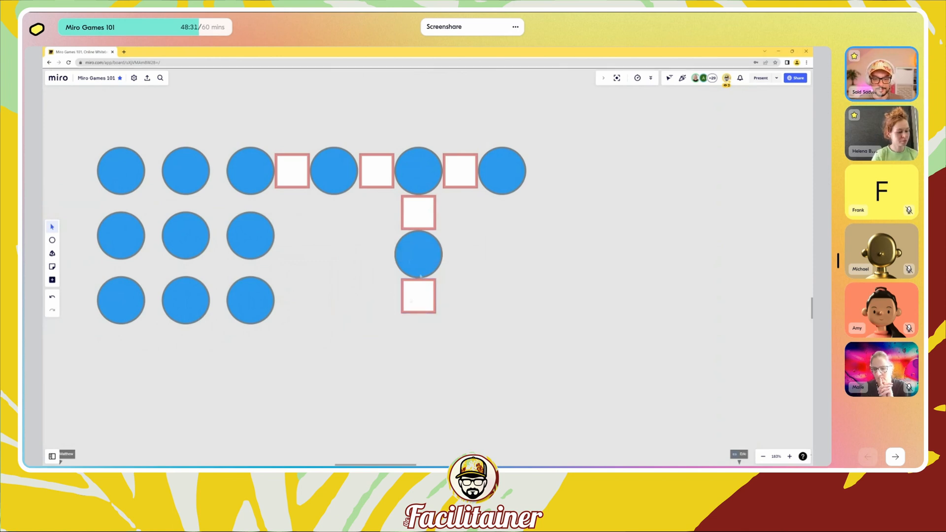
# Step: Delete all the white spacer squares together and undo the deletion
pyautogui.moveTo(480, 150); pyautogui.dragTo(350, 322)
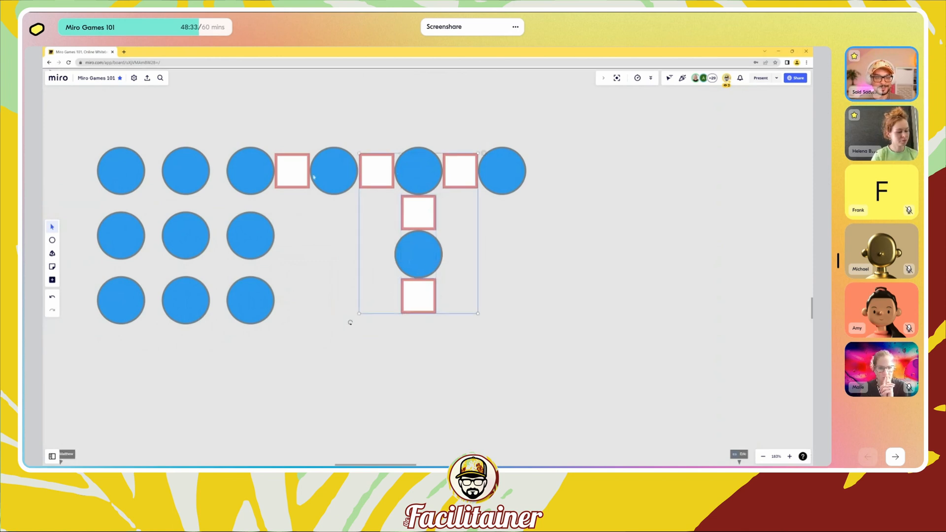
pyautogui.keyDown('shift'); pyautogui.click(306, 178); pyautogui.keyUp('shift')
pyautogui.press('Delete')
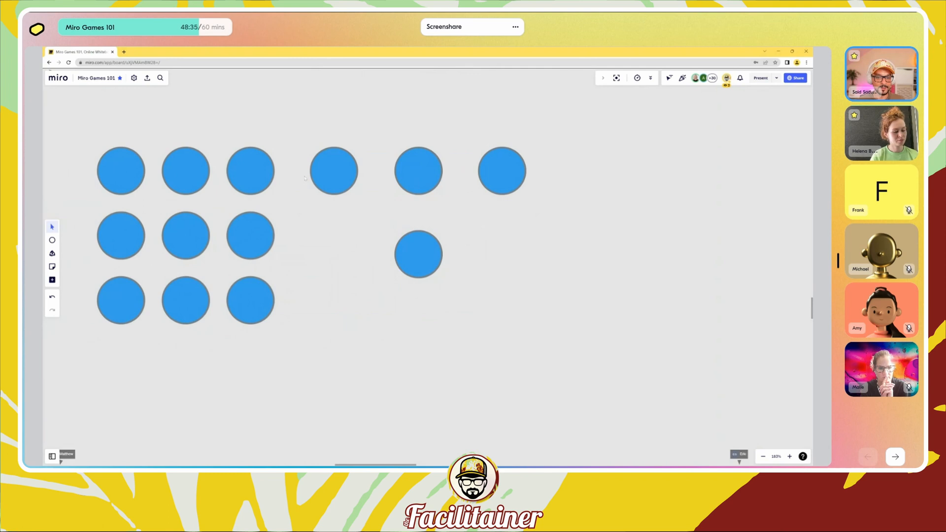
pyautogui.hotkey('ctrl', 'z')
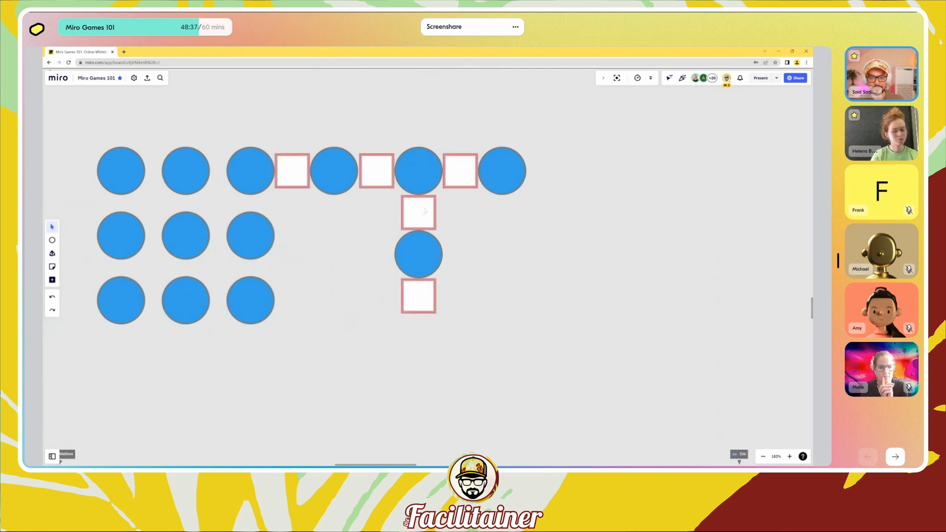
# Step: Delete both squares of the vertical column and put a copy of the row's last square beneath the second-to-last circle
pyautogui.click(413, 217)
pyautogui.press('Delete')
pyautogui.click(418, 295)
pyautogui.press('Delete')
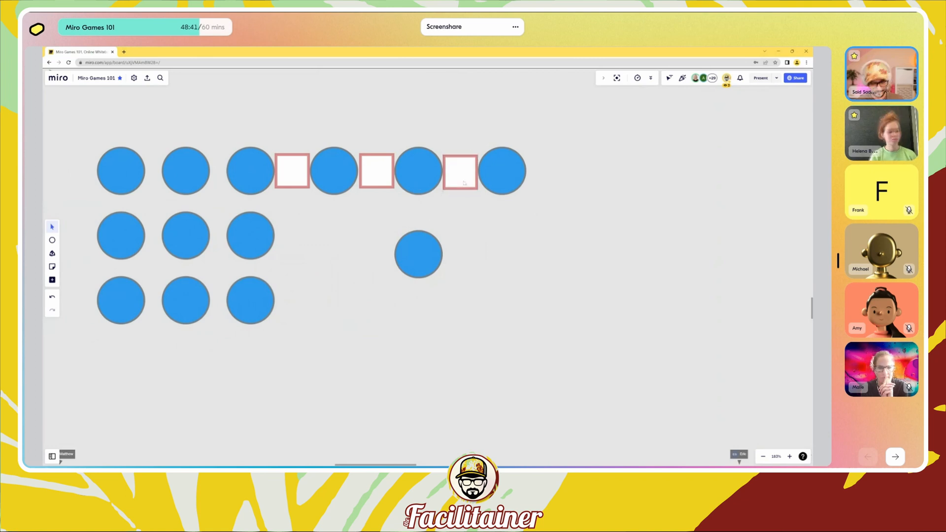
pyautogui.moveTo(464, 183); pyautogui.dragTo(423, 224)
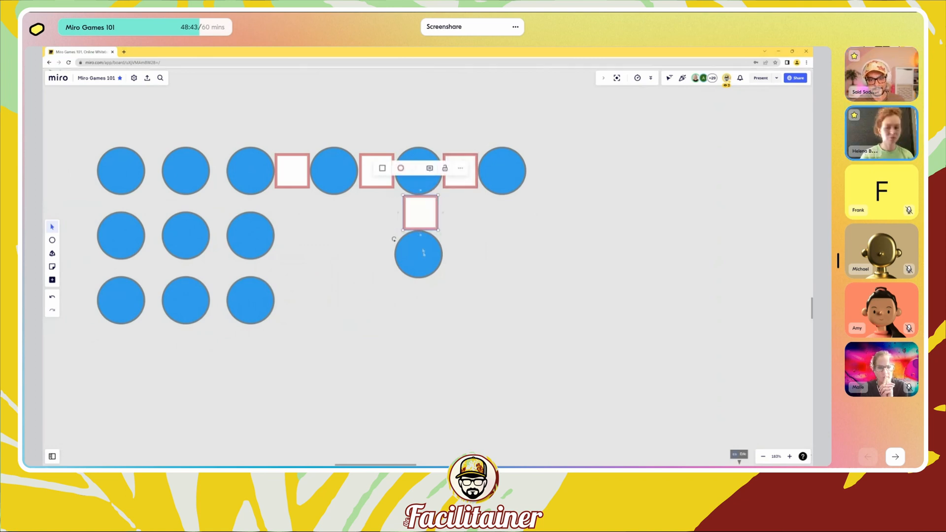
# Step: Move the lower circle beneath the top row's last circle, one square's height below it, using the alignment guides
pyautogui.moveTo(425, 259); pyautogui.dragTo(509, 257)
pyautogui.scroll(5, 504, 245)
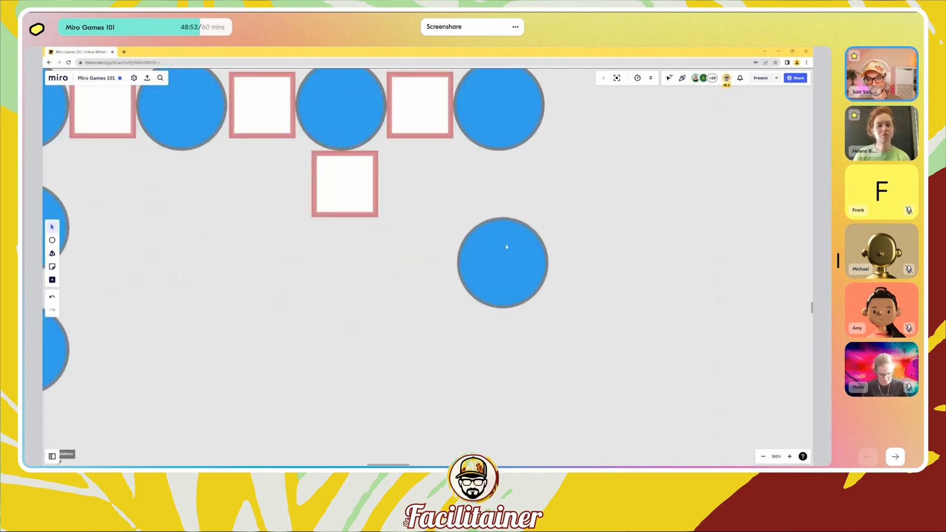
pyautogui.click(433, 118)
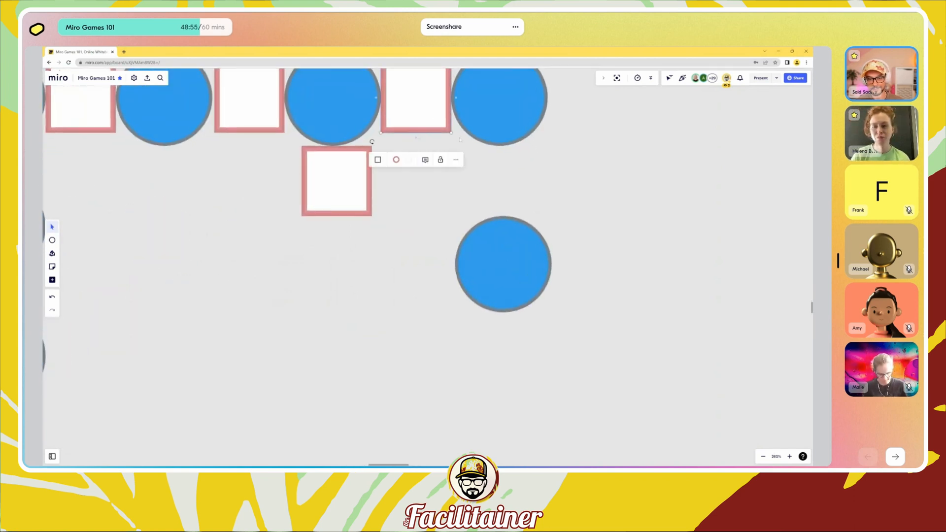
pyautogui.click(485, 277)
pyautogui.click(412, 99)
pyautogui.click(335, 175)
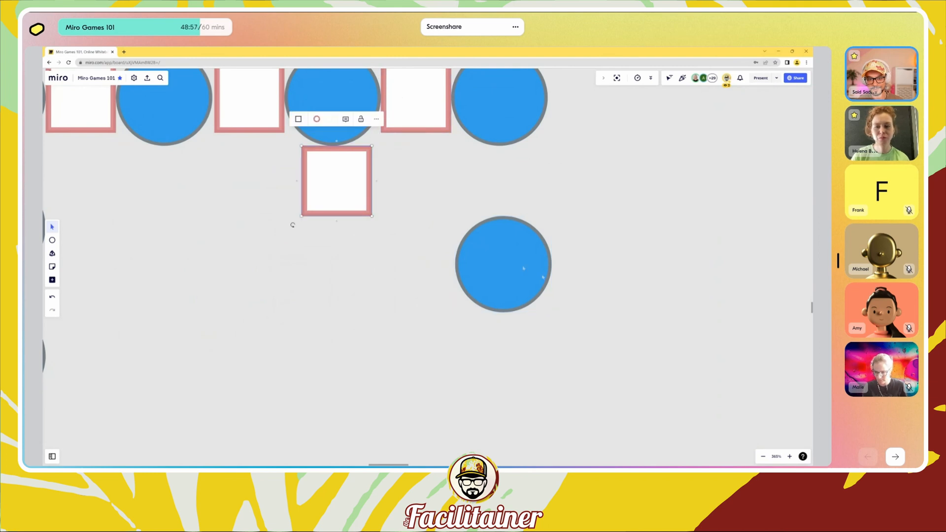
pyautogui.moveTo(522, 269)
pyautogui.mouseDown()
pyautogui.moveTo(534, 262)
pyautogui.moveTo(513, 264)
pyautogui.moveTo(520, 269)
pyautogui.mouseUp()
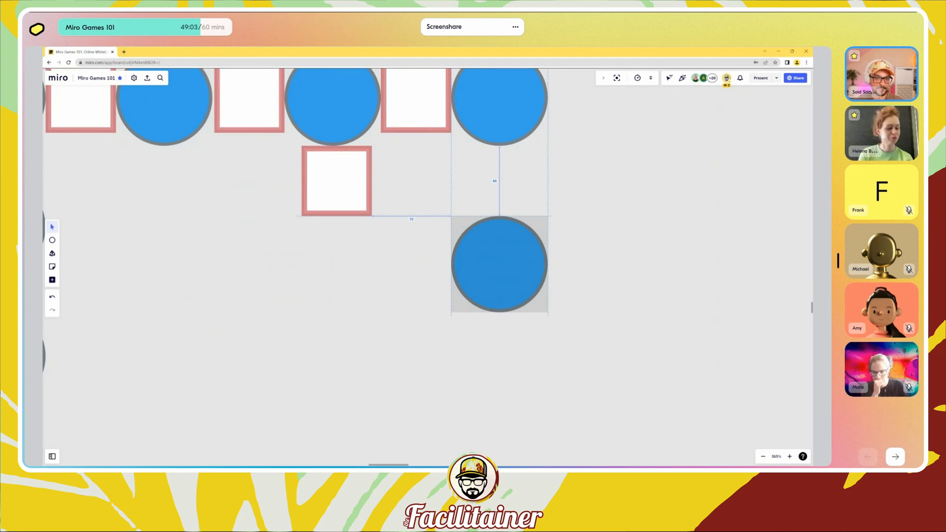
pyautogui.moveTo(519, 269); pyautogui.dragTo(519, 269)
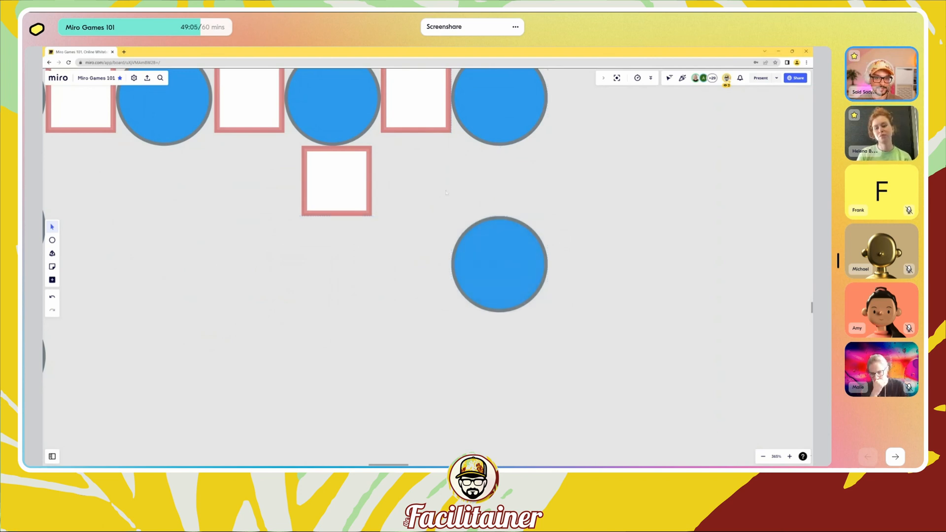
# Step: Delete the remaining white spacer squares one by one so that only the blue circles are left
pyautogui.scroll(-3, 439, 191)
pyautogui.click(380, 139)
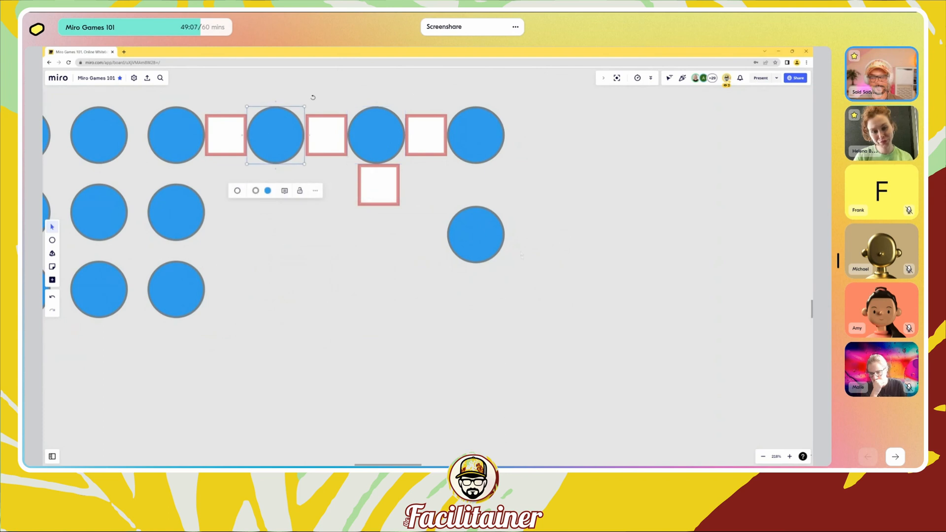
pyautogui.scroll(-5, 488, 224)
pyautogui.click(459, 180)
pyautogui.press('Delete')
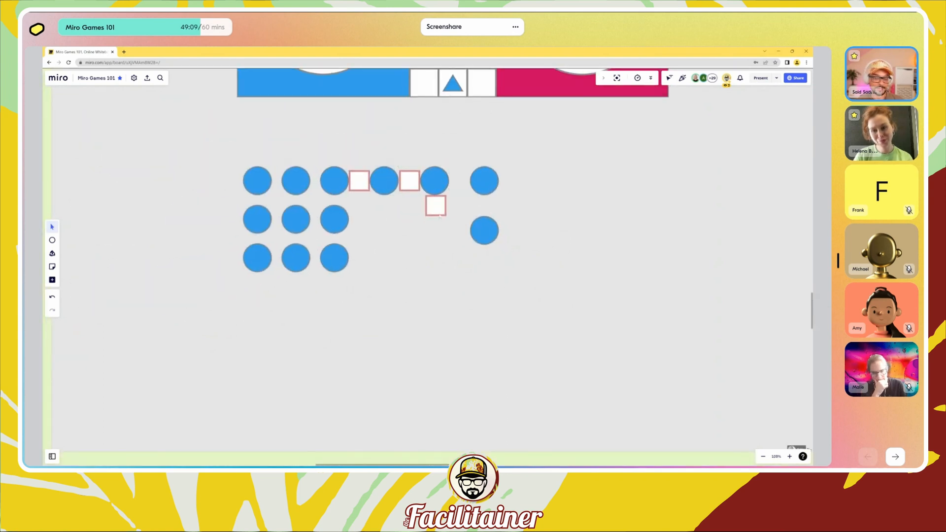
pyautogui.click(436, 206)
pyautogui.press('Delete')
pyautogui.click(410, 180)
pyautogui.press('Delete')
pyautogui.click(359, 181)
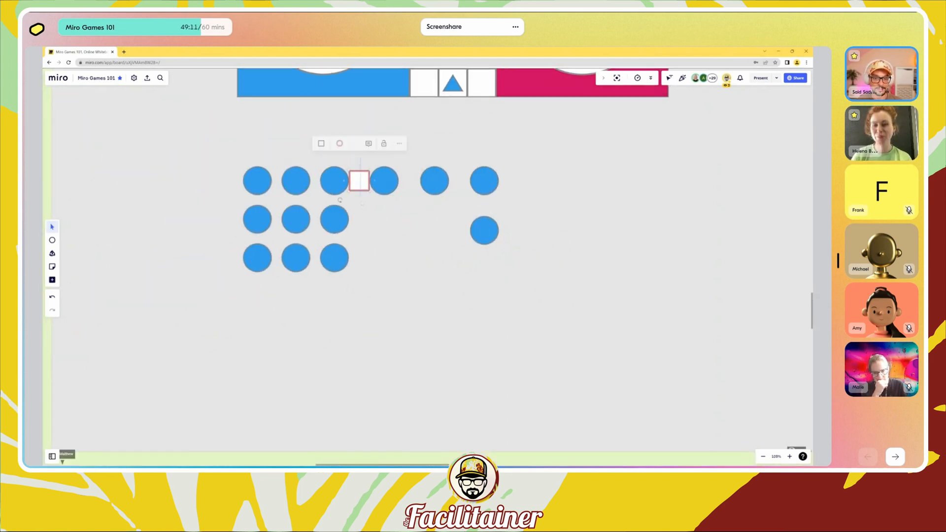
pyautogui.press('Delete')
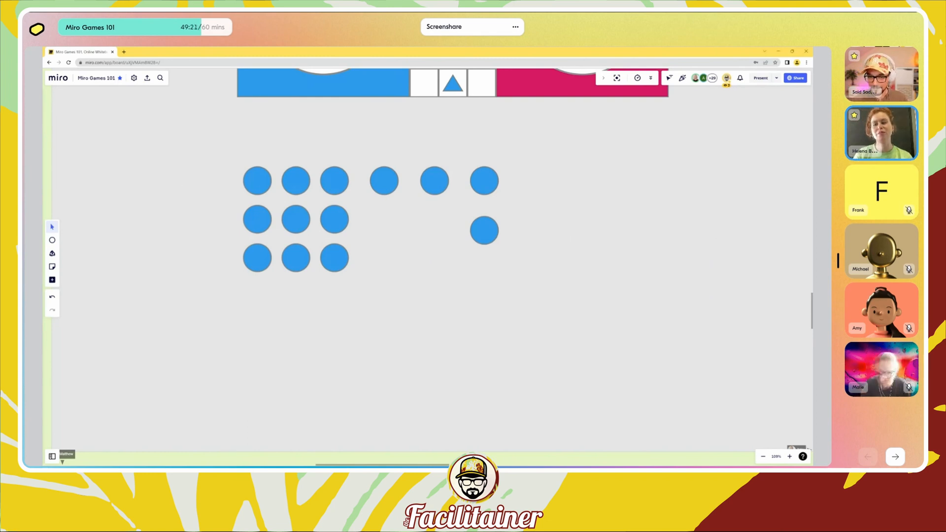
# Step: View the board's Preferences settings for grid, object alignment and object dimensions
pyautogui.click(489, 239)
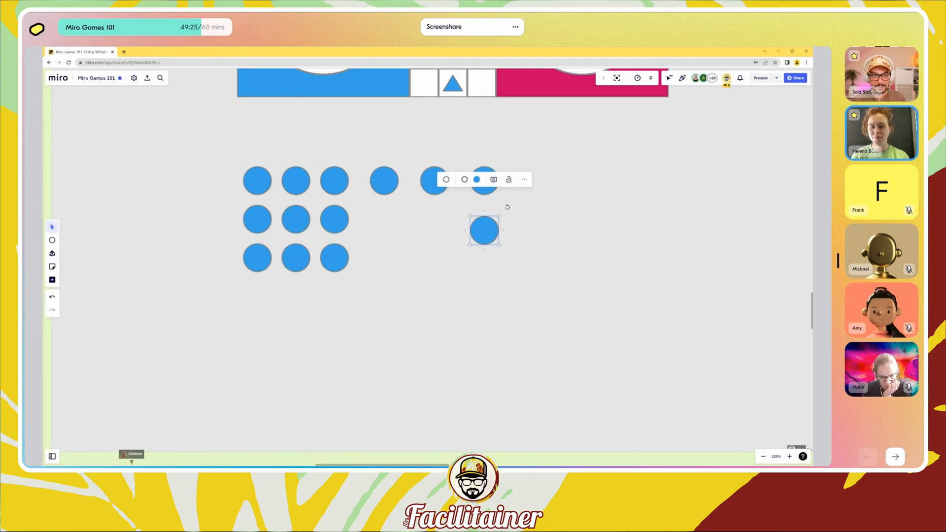
pyautogui.click(135, 79)
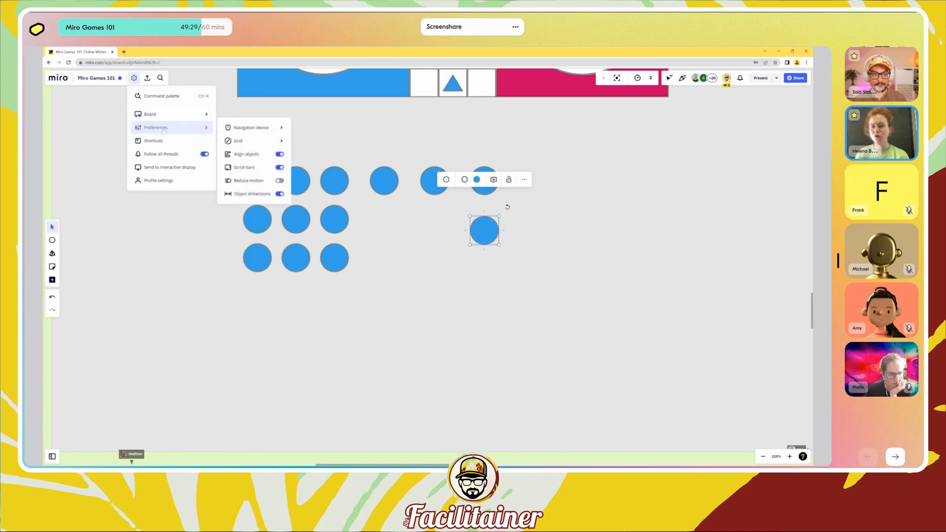
pyautogui.moveTo(173, 127)
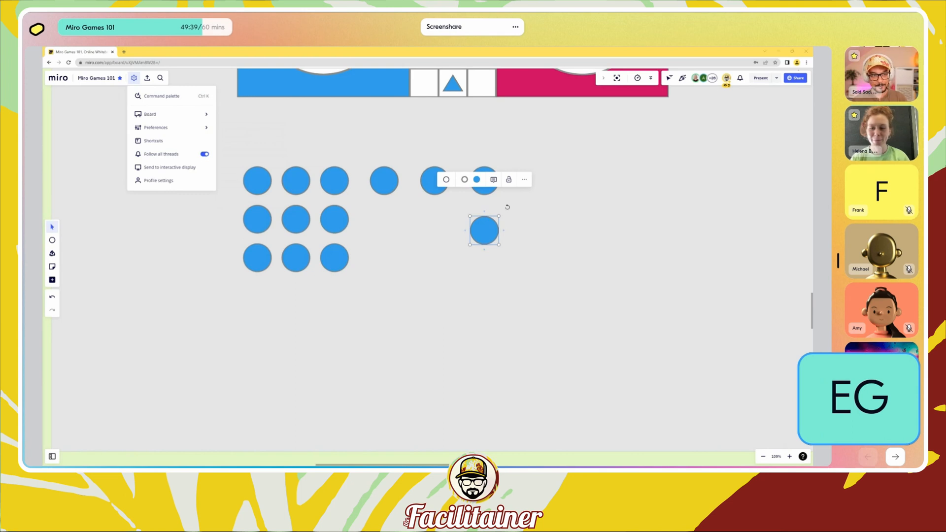
# Step: Close the settings and place a blank yellow sticky note beneath the lower blue circle
pyautogui.click(426, 294)
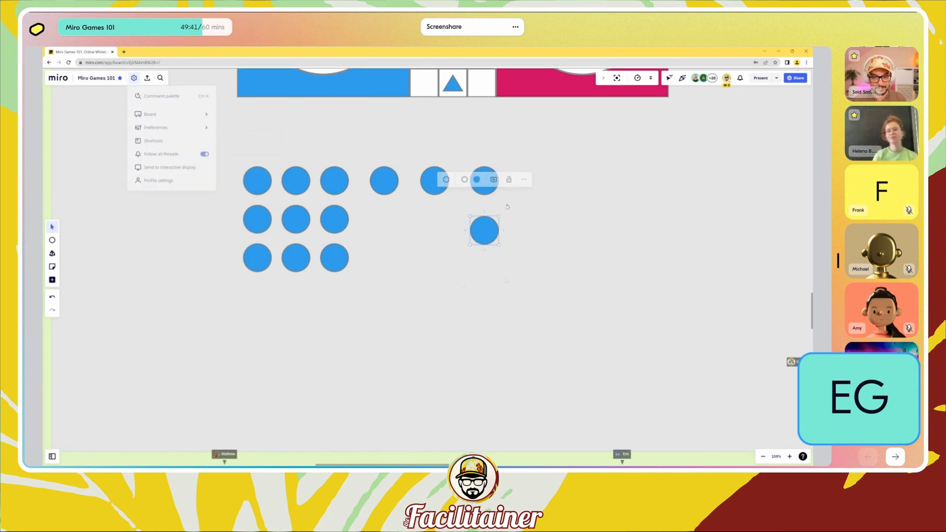
pyautogui.press('n')
pyautogui.click(479, 313)
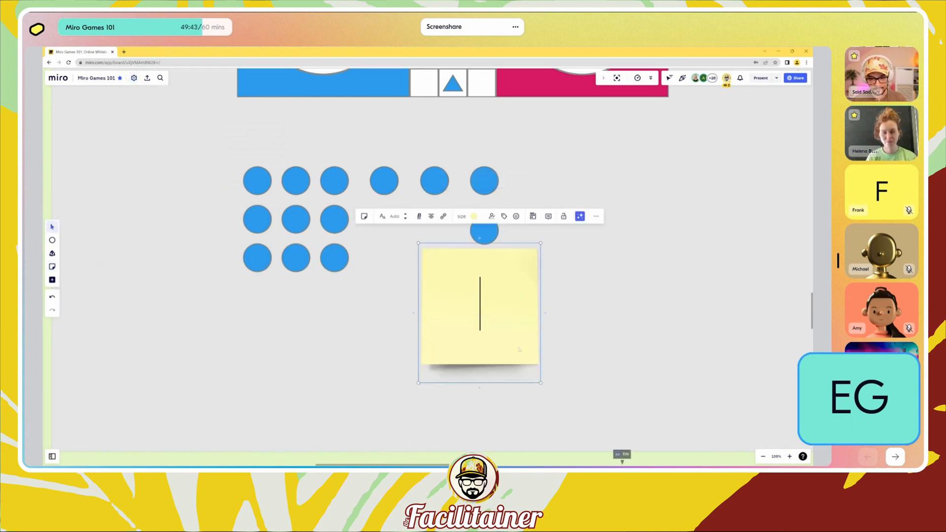
pyautogui.click(541, 383)
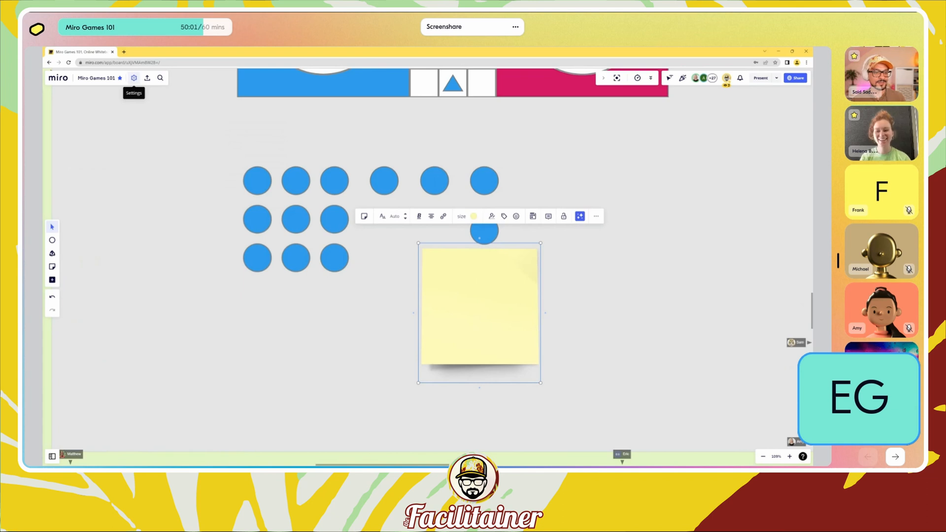
# Step: Look up the board's Preferences again, then return to the blank sticky note
pyautogui.click(134, 78)
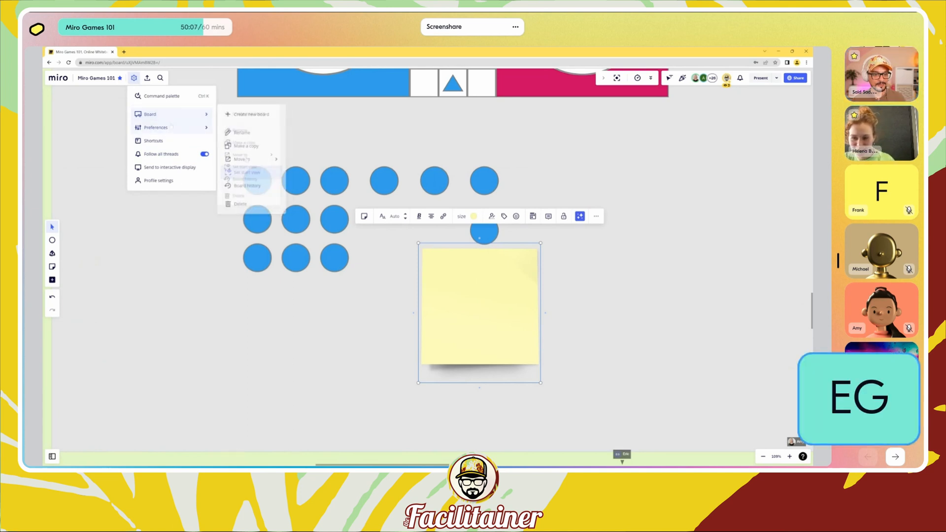
pyautogui.click(583, 377)
pyautogui.click(518, 345)
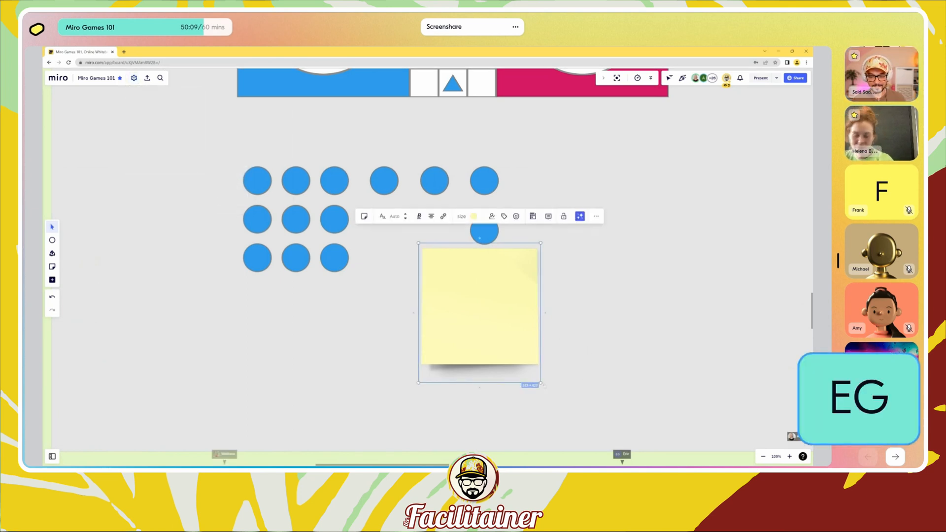
# Step: Move the blank sticky note off the lower circle into the free space beside the blue circles
pyautogui.scroll(-5, 541, 383)
pyautogui.moveTo(526, 359); pyautogui.dragTo(598, 351)
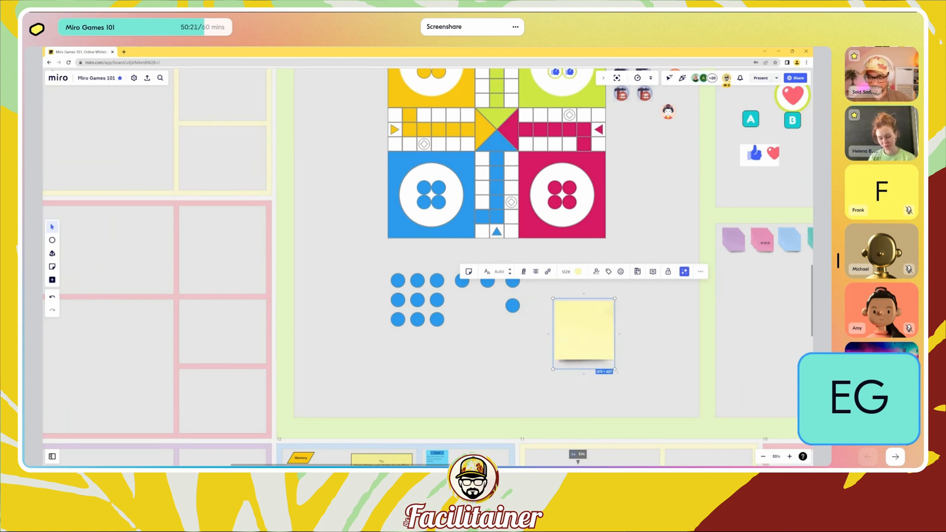
pyautogui.scroll(5, 617, 373)
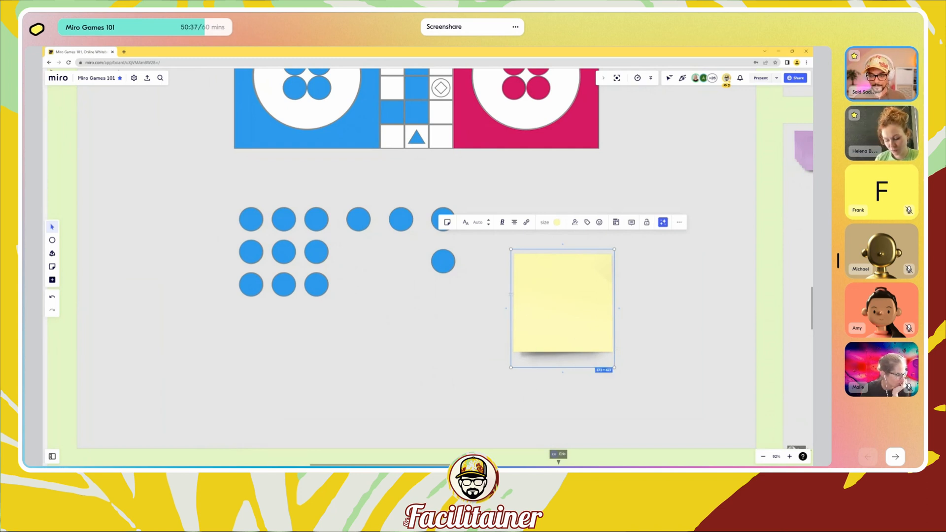
# Step: Survey the participants' workspaces around the central frame and examine their Ludo-style boards up close
pyautogui.click(450, 258)
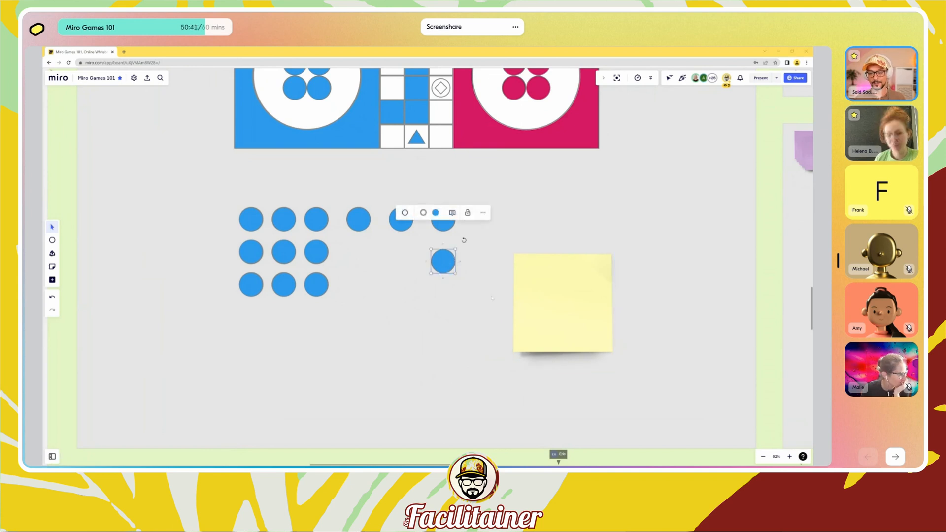
pyautogui.scroll(-5, 498, 310)
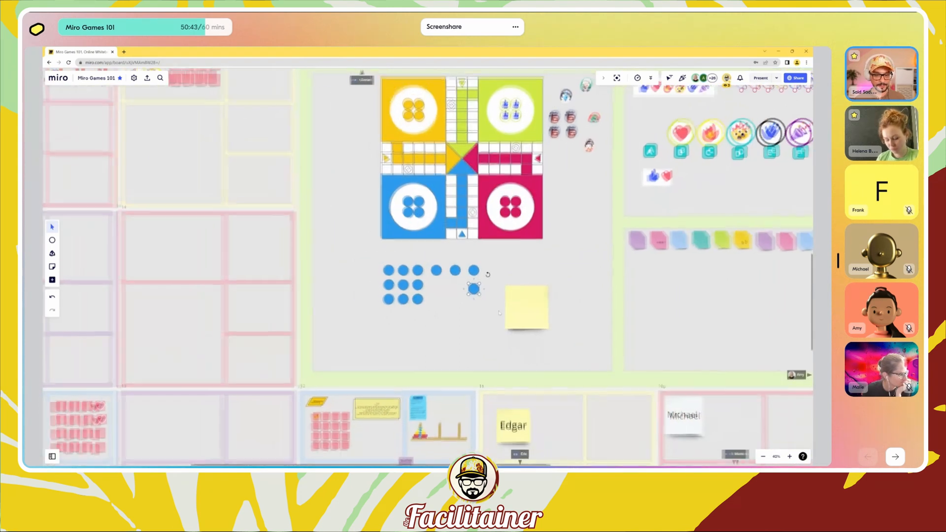
pyautogui.scroll(5, 499, 313)
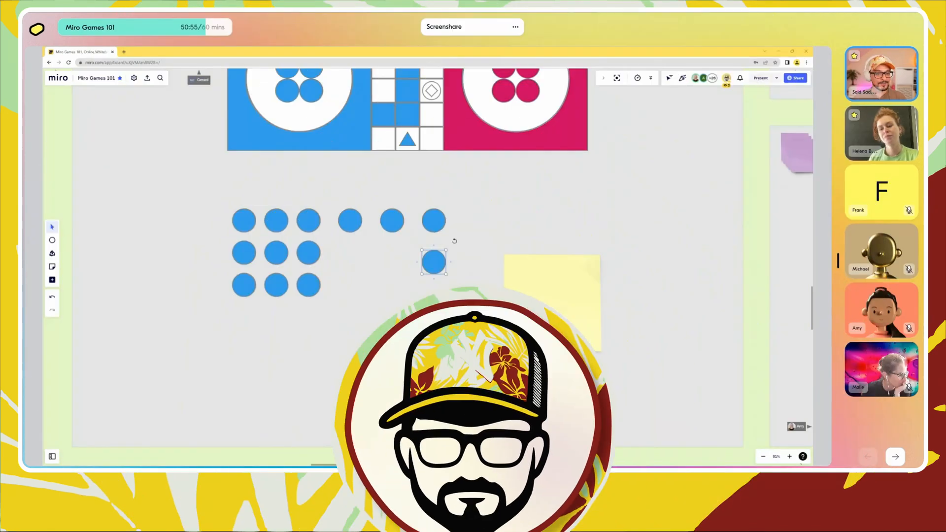
pyautogui.scroll(-10, 544, 354)
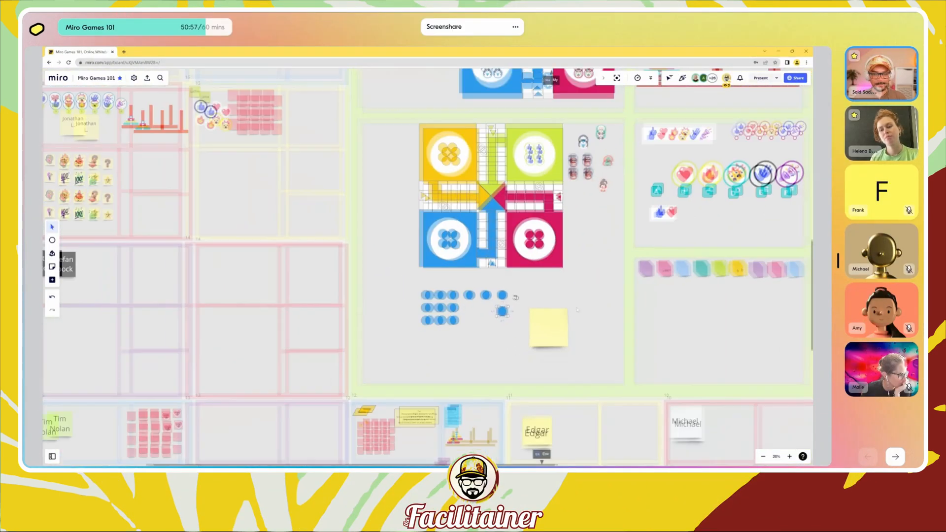
pyautogui.scroll(-5, 577, 309)
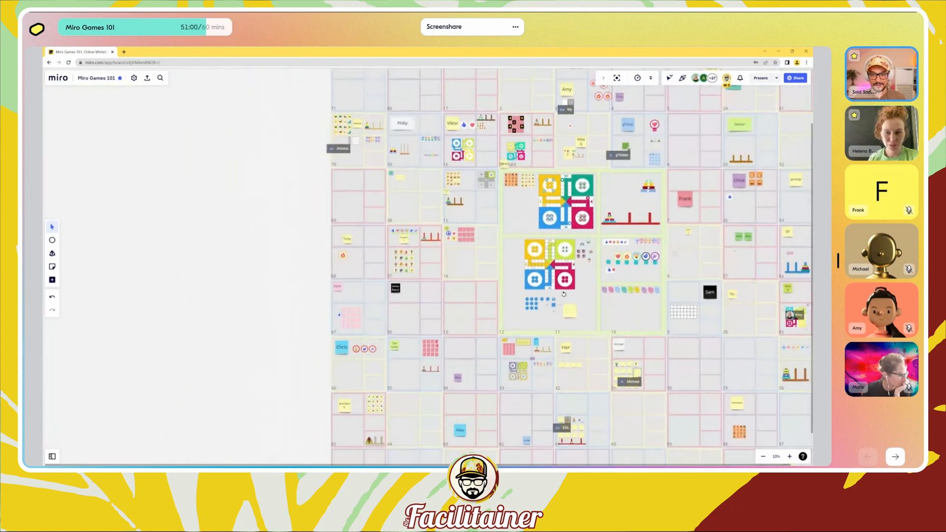
pyautogui.moveTo(467, 146); pyautogui.dragTo(376, 203)
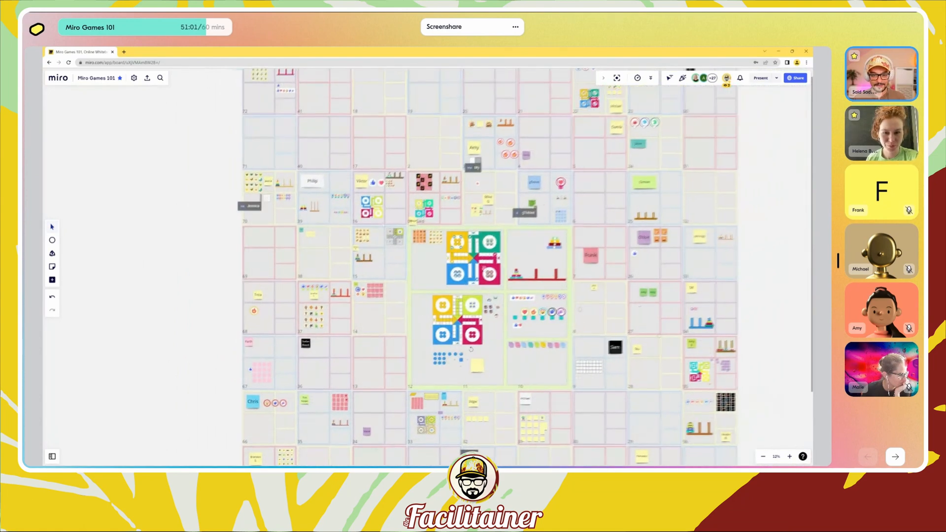
pyautogui.scroll(3, 377, 203)
pyautogui.scroll(6, 380, 197)
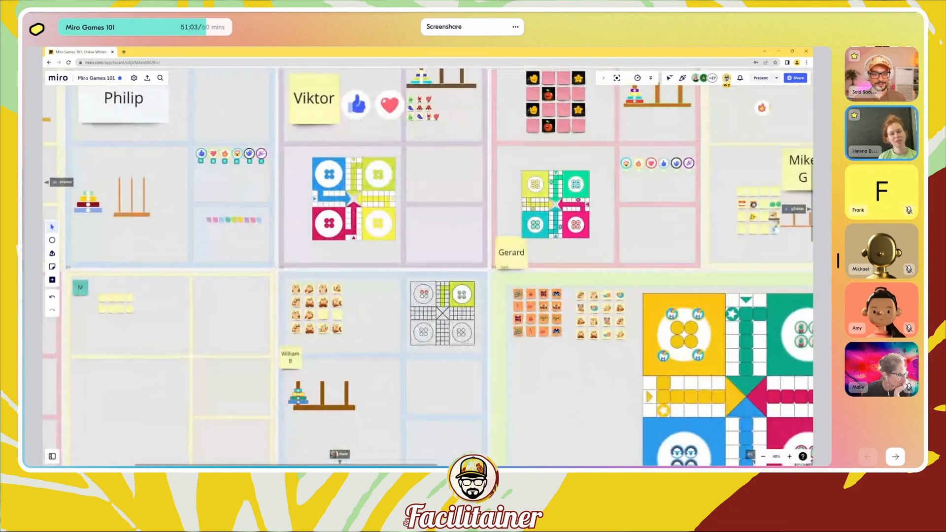
pyautogui.scroll(4, 381, 185)
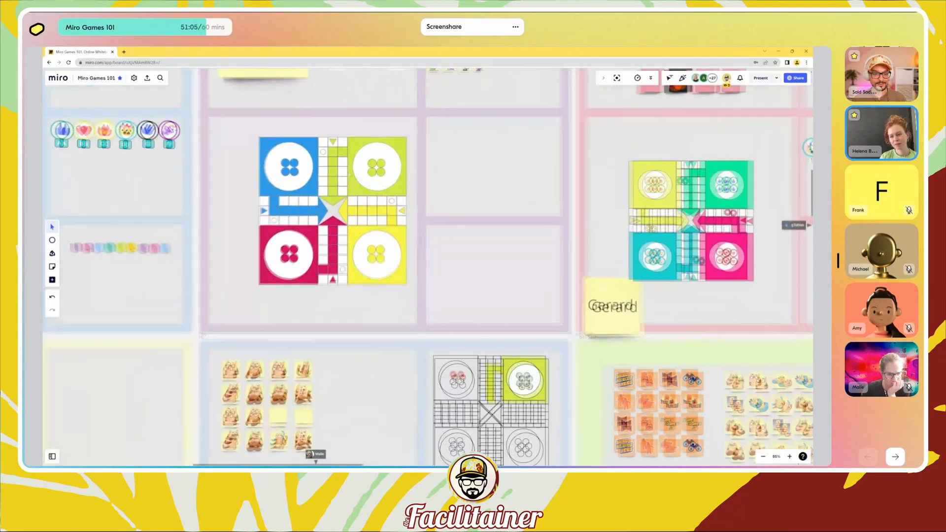
pyautogui.scroll(3, 326, 177)
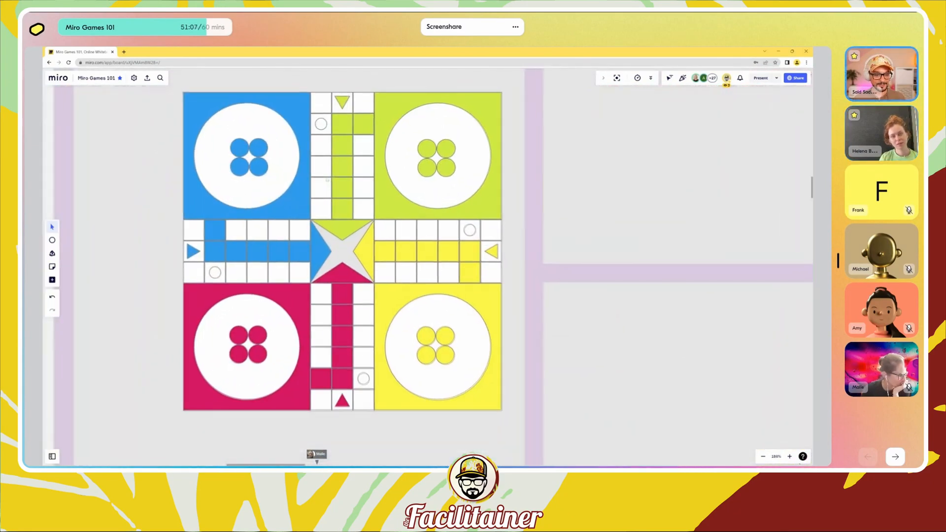
pyautogui.scroll(-5, 326, 177)
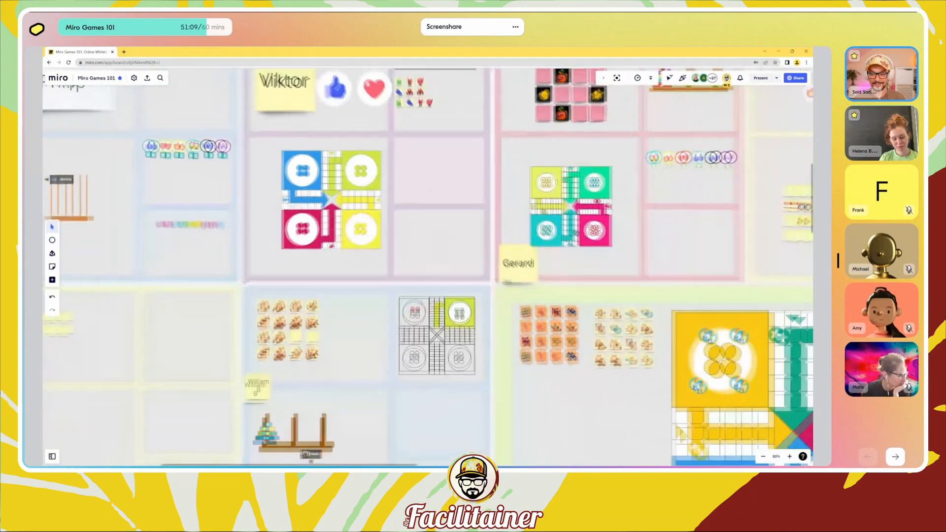
pyautogui.moveTo(578, 184); pyautogui.dragTo(387, 214)
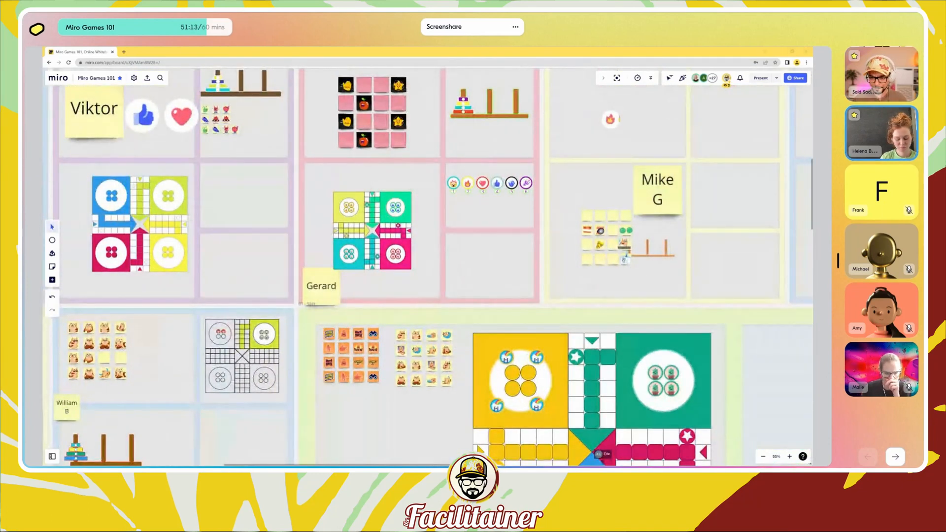
pyautogui.scroll(-5, 410, 273)
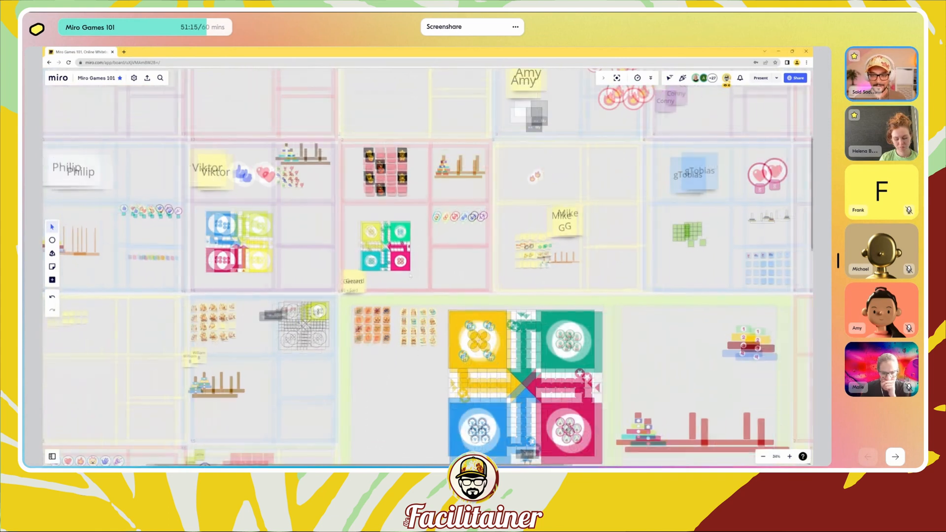
pyautogui.scroll(-2, 414, 279)
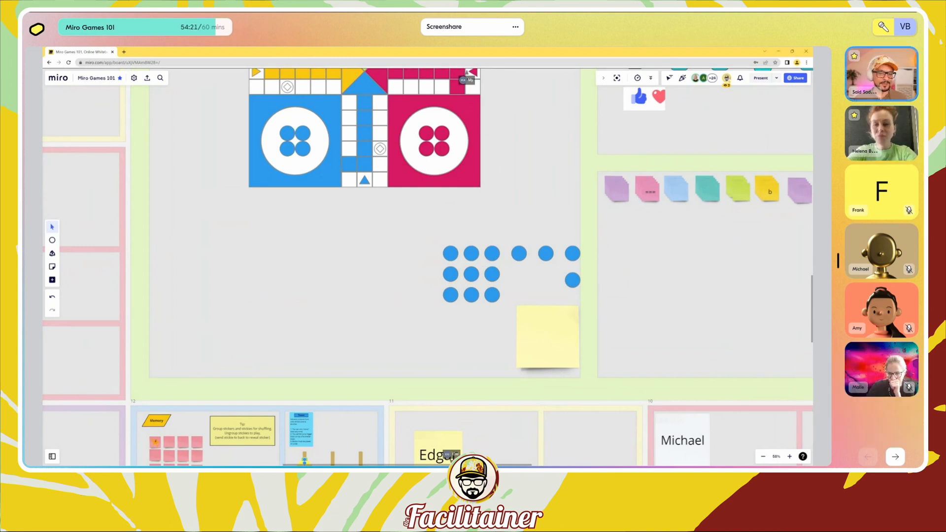
# Step: Draw a large blue circle in the free space beside the Ludo board's red home area and fill it with filler text
pyautogui.scroll(-2, 296, 291)
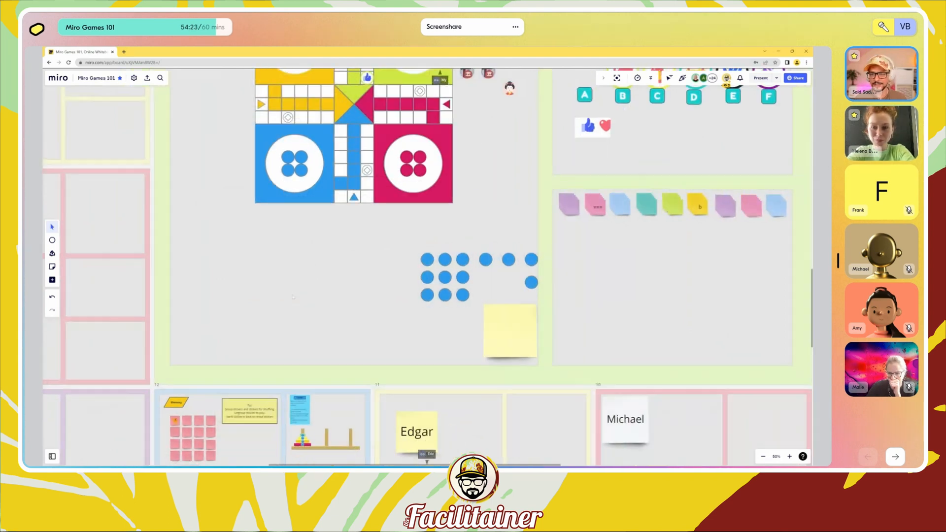
pyautogui.moveTo(298, 287); pyautogui.dragTo(254, 372)
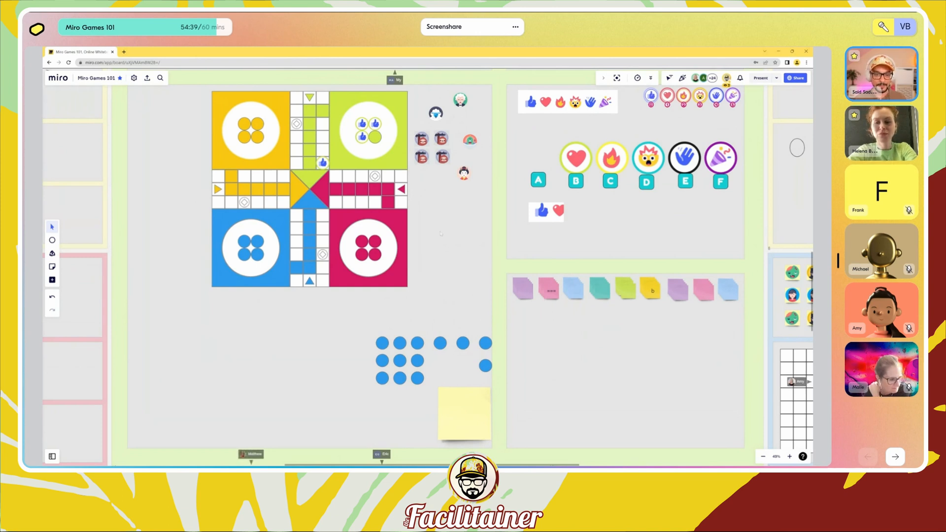
pyautogui.moveTo(463, 345); pyautogui.dragTo(486, 277)
pyautogui.doubleClick(464, 264)
pyautogui.write('dfgdfgd')
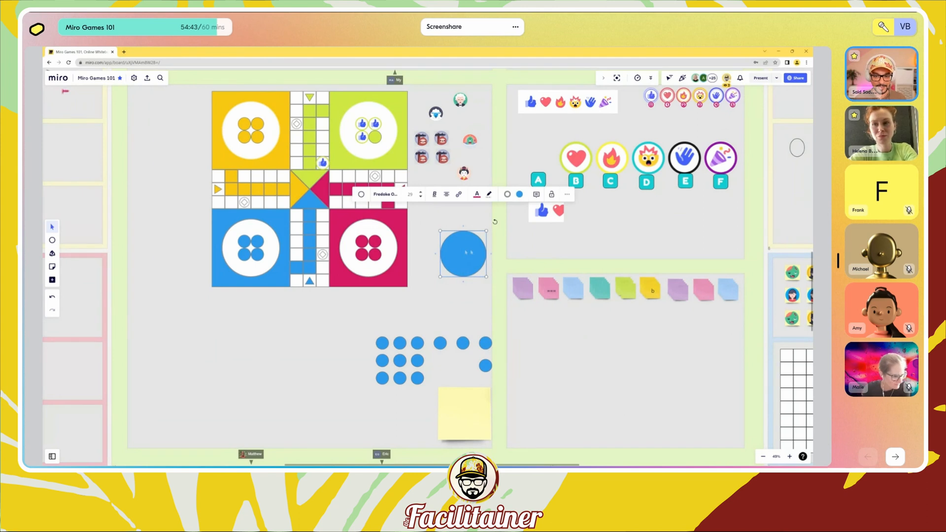
pyautogui.doubleClick(466, 256)
pyautogui.press('BackSpace')
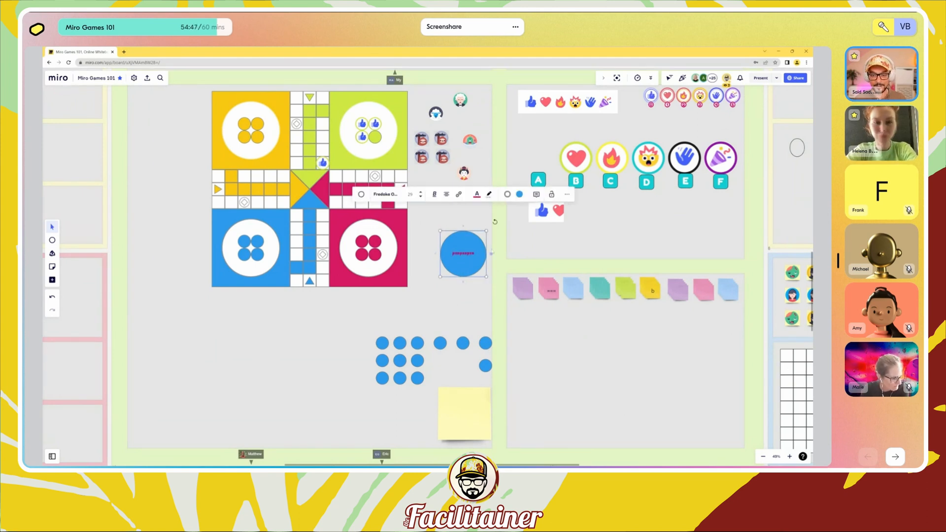
# Step: Rotate the large text circle by half a turn and shift it slightly down and toward the Ludo board
pyautogui.moveTo(495, 222); pyautogui.dragTo(437, 285)
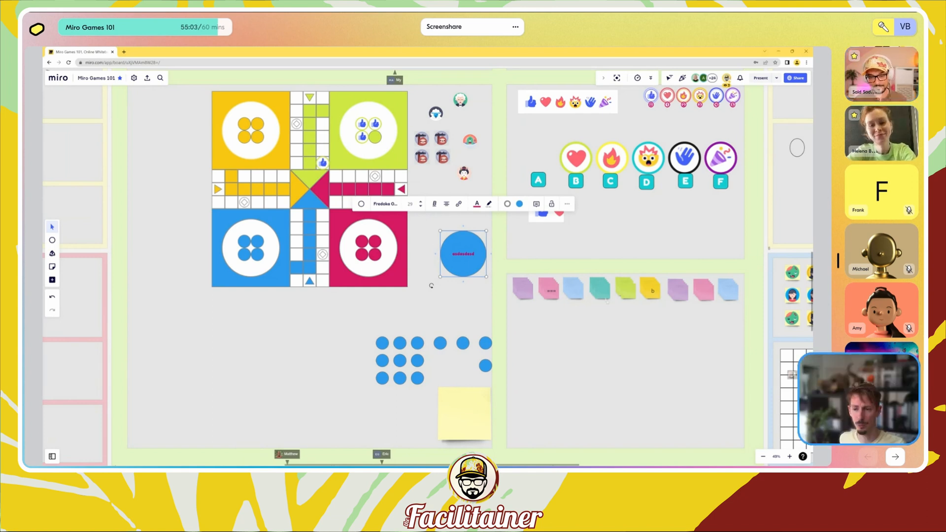
pyautogui.click(471, 263)
pyautogui.moveTo(472, 263); pyautogui.dragTo(462, 276)
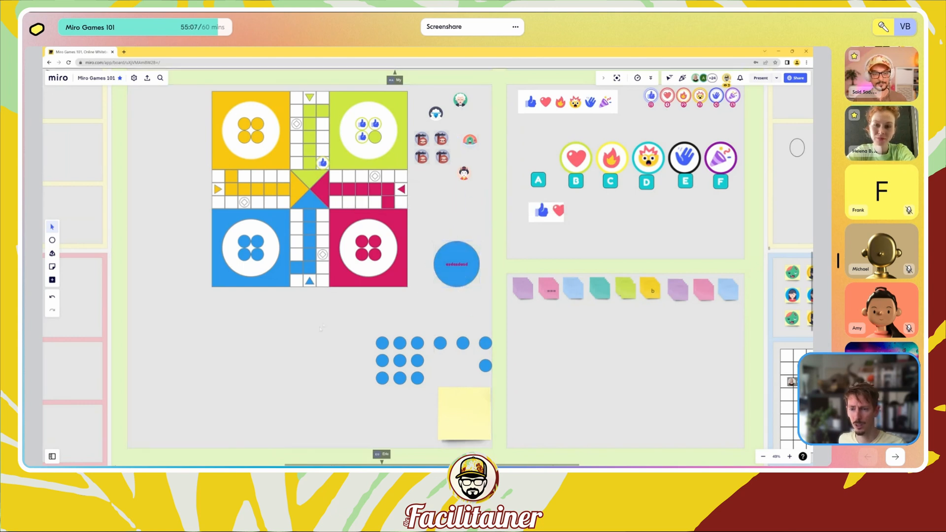
# Step: Select the Ludo board's blue home square and view its formatting options
pyautogui.scroll(-1, 462, 276)
pyautogui.scroll(-1, 364, 259)
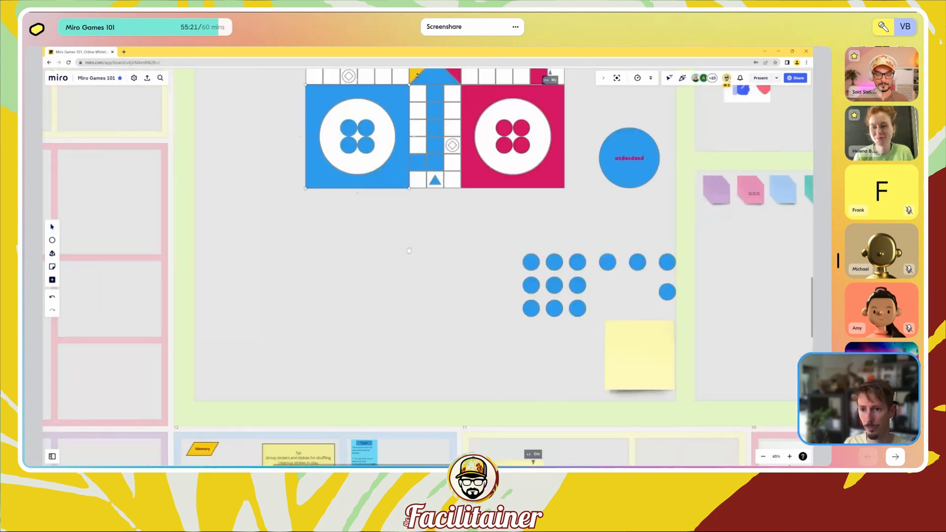
pyautogui.click(391, 180)
pyautogui.scroll(-3, 390, 180)
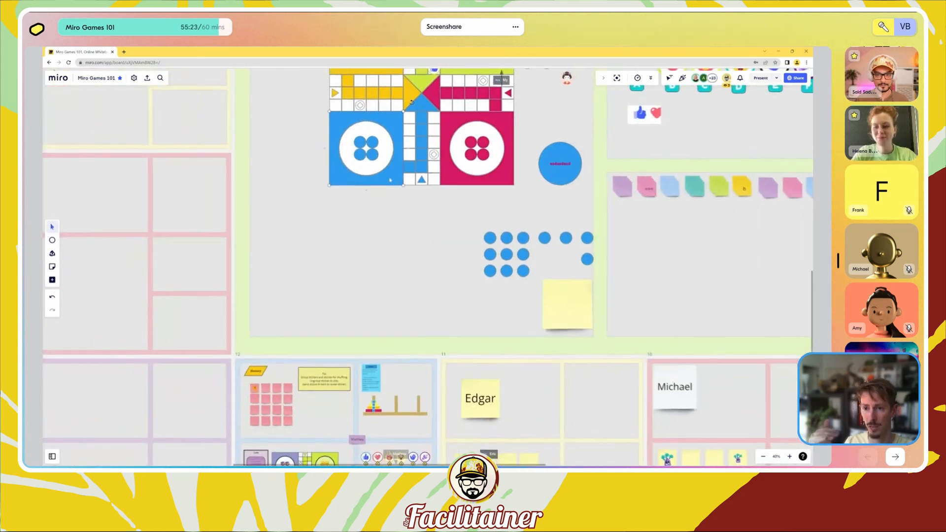
pyautogui.click(388, 238)
pyautogui.click(382, 178)
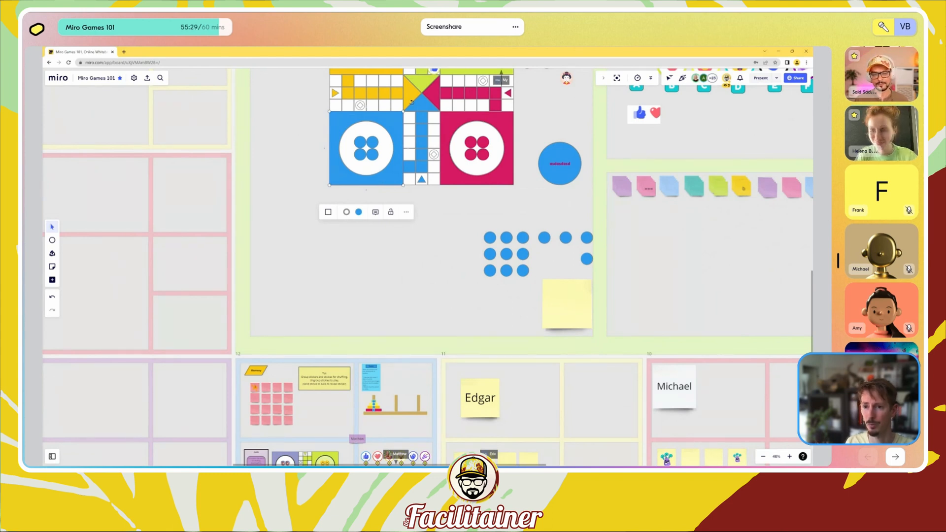
# Step: Move the first circle of the three-by-three grid to the empty area beneath the Ludo board's blue home square
pyautogui.click(490, 238)
pyautogui.moveTo(490, 237); pyautogui.dragTo(317, 231)
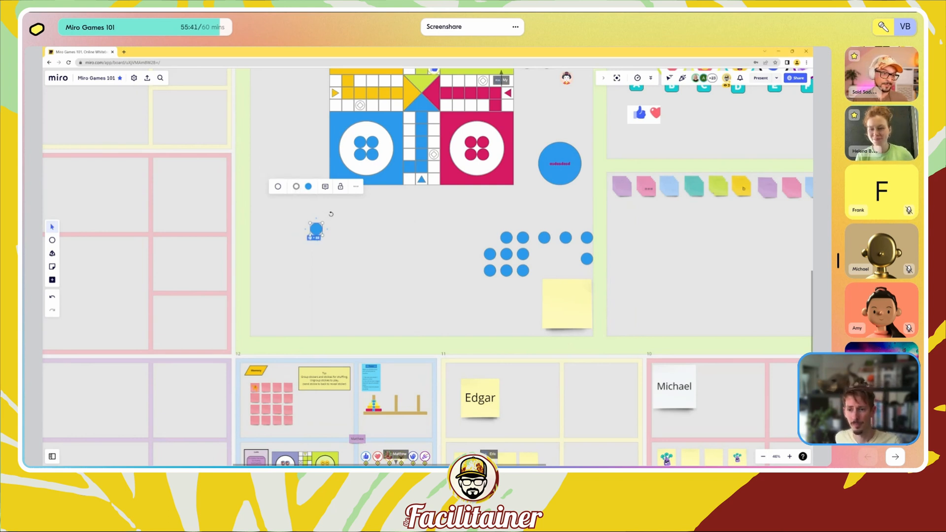
pyautogui.scroll(5, 313, 236)
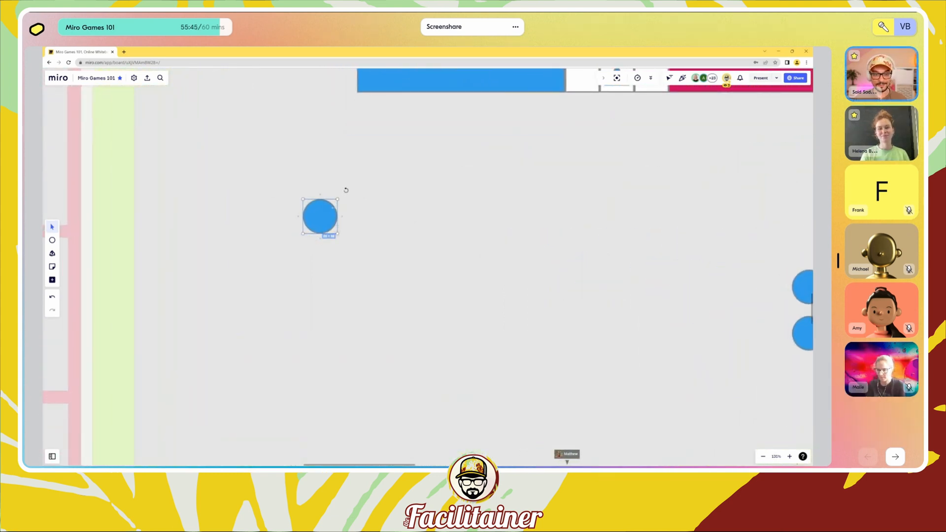
# Step: Change the separated blue circle's shape to a square and stretch it into a tall rectangle
pyautogui.click(318, 217)
pyautogui.press('Escape')
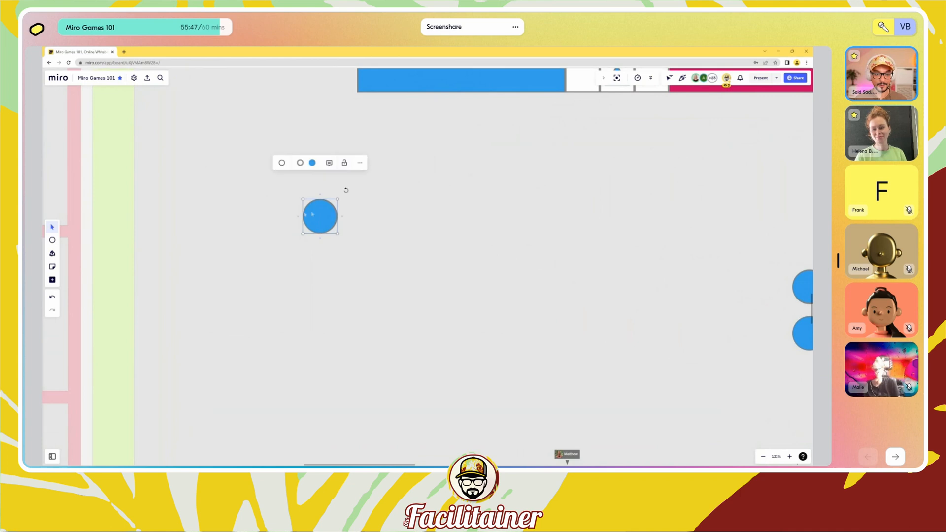
pyautogui.click(282, 162)
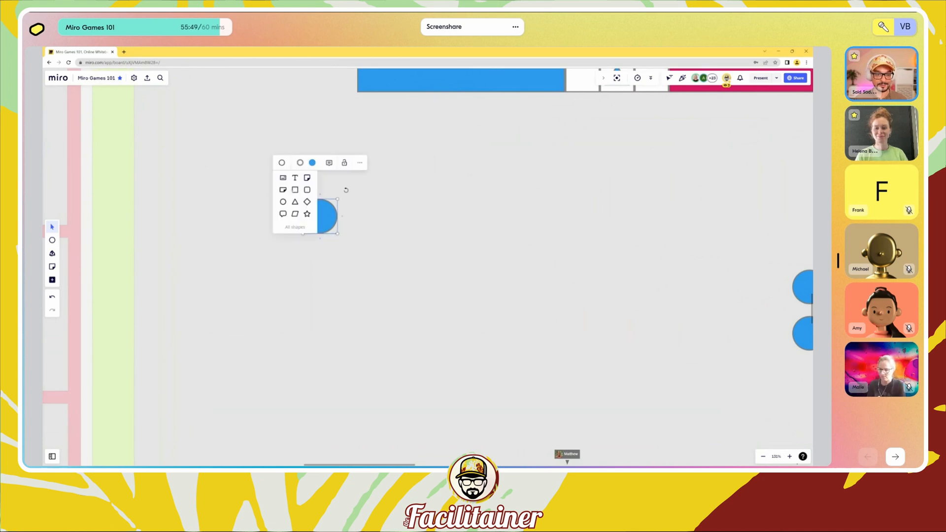
pyautogui.click(295, 190)
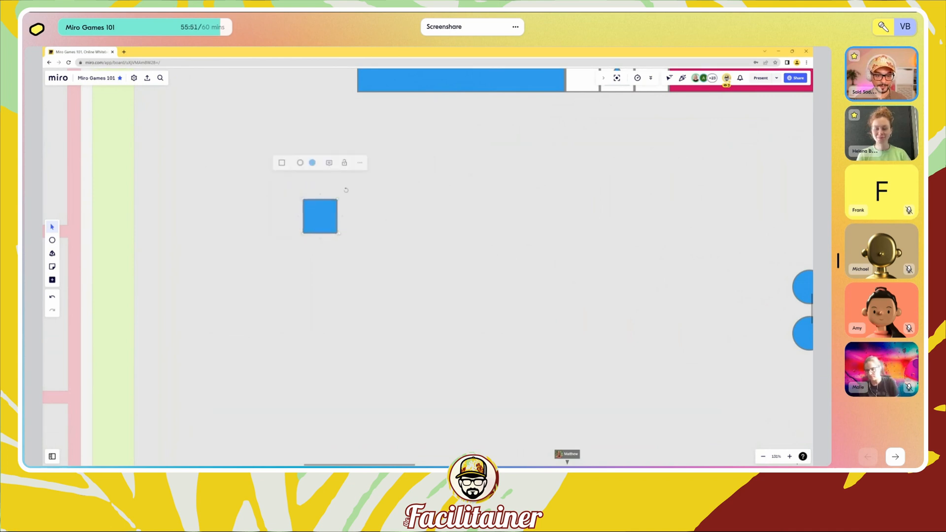
pyautogui.moveTo(338, 227); pyautogui.dragTo(392, 393)
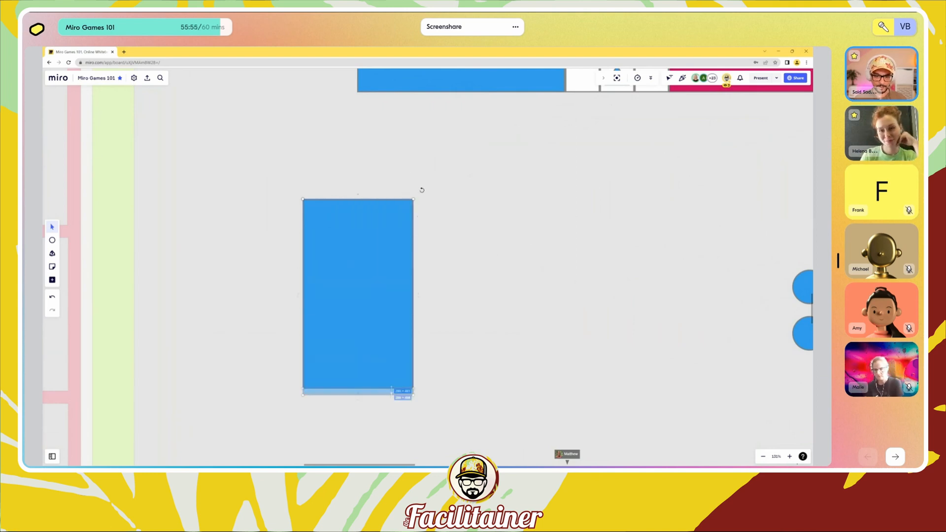
# Step: Move the tall blue rectangle aside and place three copies of it in a row between it and the blue circles
pyautogui.moveTo(409, 294); pyautogui.dragTo(278, 184)
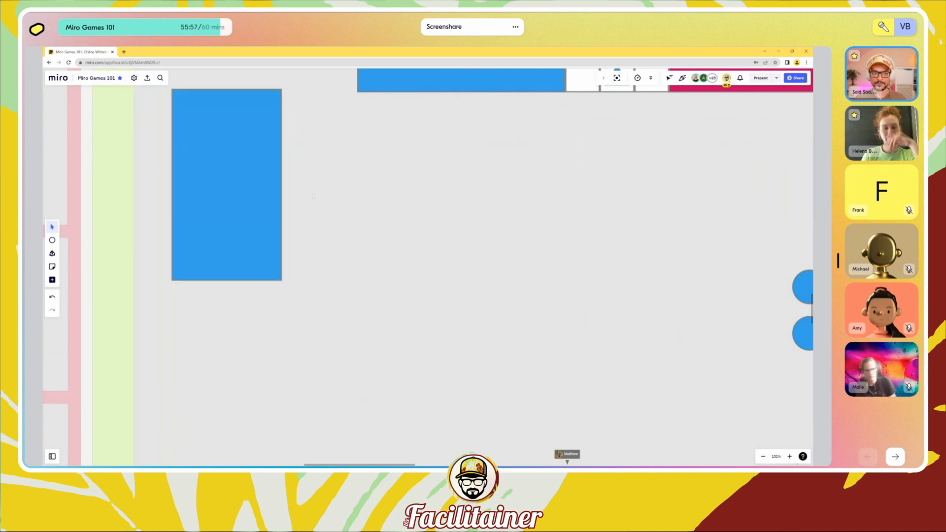
pyautogui.keyDown('alt'); pyautogui.moveTo(220, 155); pyautogui.dragTo(568, 248); pyautogui.keyUp('alt')
pyautogui.keyDown('alt'); pyautogui.moveTo(585, 249); pyautogui.dragTo(713, 233); pyautogui.keyUp('alt')
pyautogui.moveTo(616, 227); pyautogui.dragTo(527, 235)
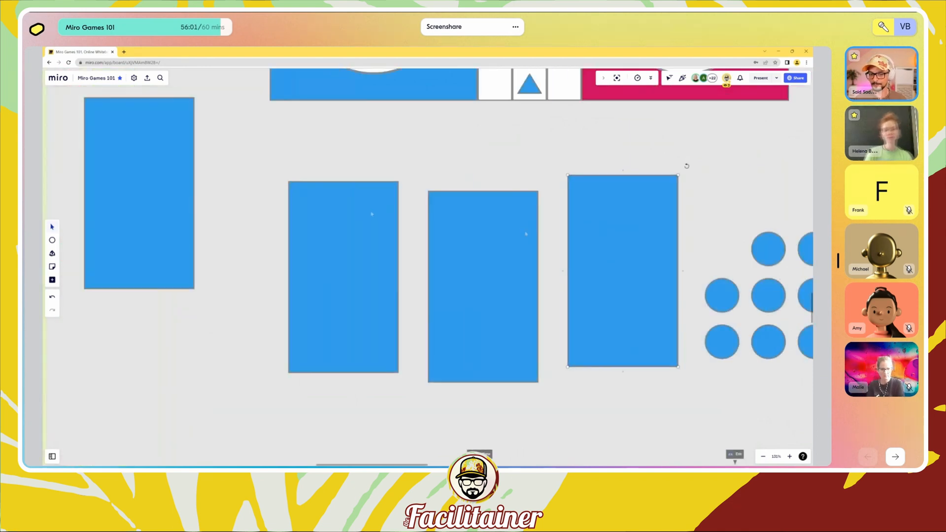
# Step: Select the three rectangle copies together and delete them, keeping the original rectangle
pyautogui.click(372, 214)
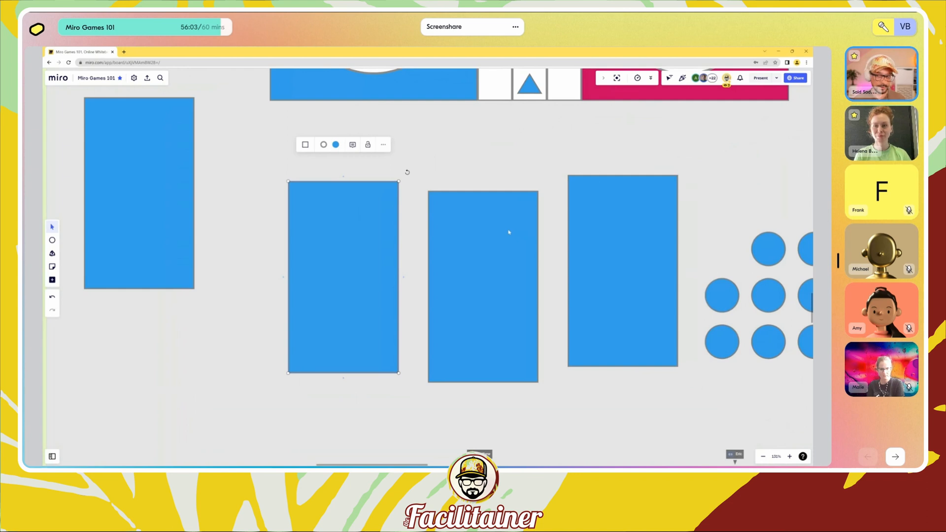
pyautogui.keyDown('shift'); pyautogui.click(508, 232); pyautogui.keyUp('shift')
pyautogui.click(644, 222)
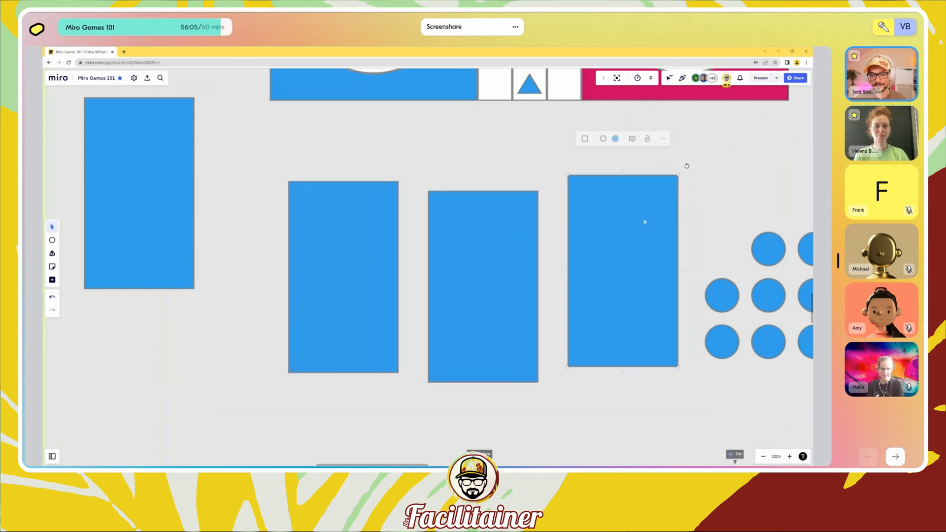
pyautogui.keyDown('shift'); pyautogui.click(507, 247); pyautogui.keyUp('shift')
pyautogui.keyDown('shift'); pyautogui.click(371, 243); pyautogui.keyUp('shift')
pyautogui.press('Delete')
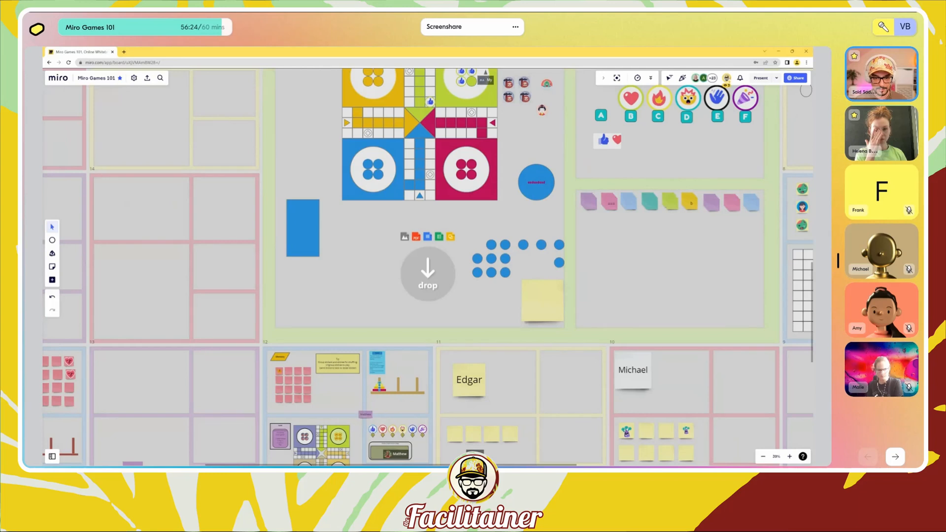
# Step: Add the MiroGames 101 slide image to the board and position it below the Ludo board
pyautogui.moveTo(428, 276)
pyautogui.mouseDown()
pyautogui.moveTo(416, 311)
pyautogui.moveTo(420, 262)
pyautogui.mouseUp()
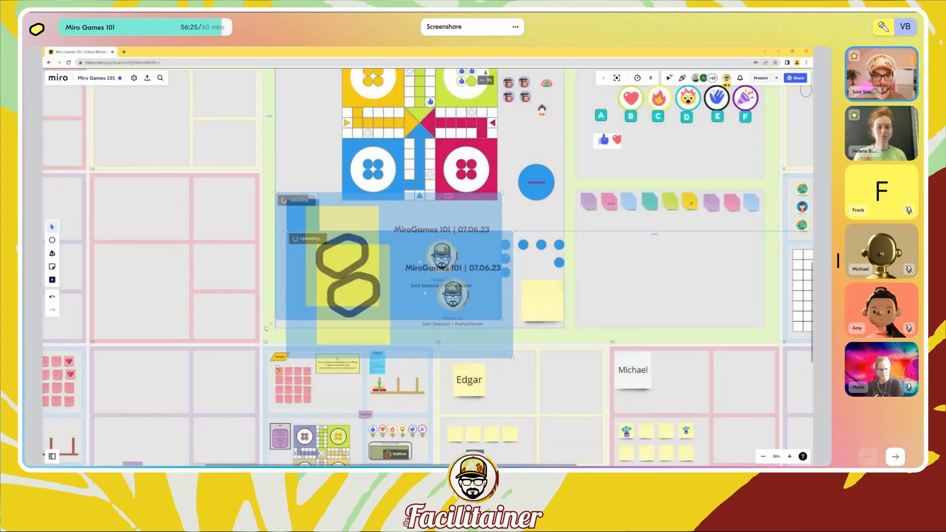
pyautogui.moveTo(501, 193)
pyautogui.mouseDown()
pyautogui.moveTo(417, 265)
pyautogui.moveTo(504, 197)
pyautogui.mouseUp()
pyautogui.moveTo(454, 264); pyautogui.dragTo(473, 263)
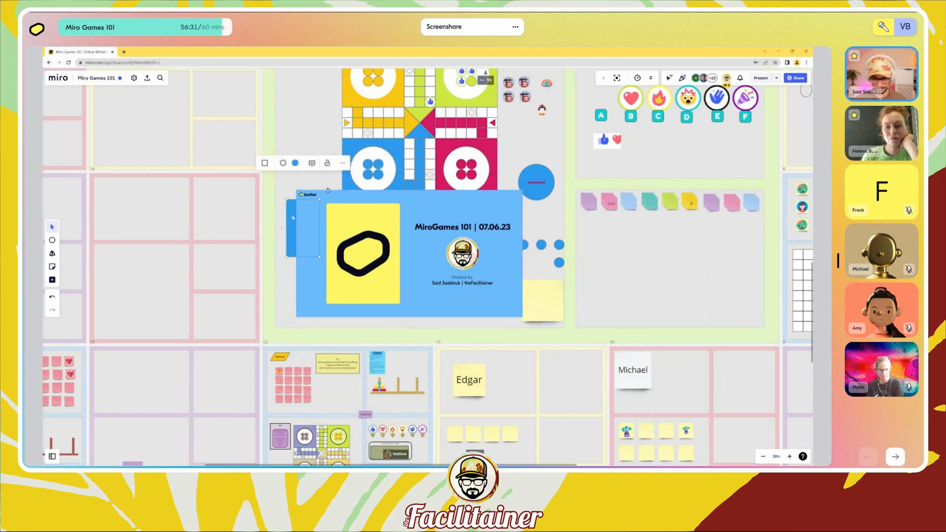
# Step: Align the blue rectangle with the slide image's corner, stretch it to the image's size, and shift it down
pyautogui.moveTo(293, 218); pyautogui.dragTo(303, 209)
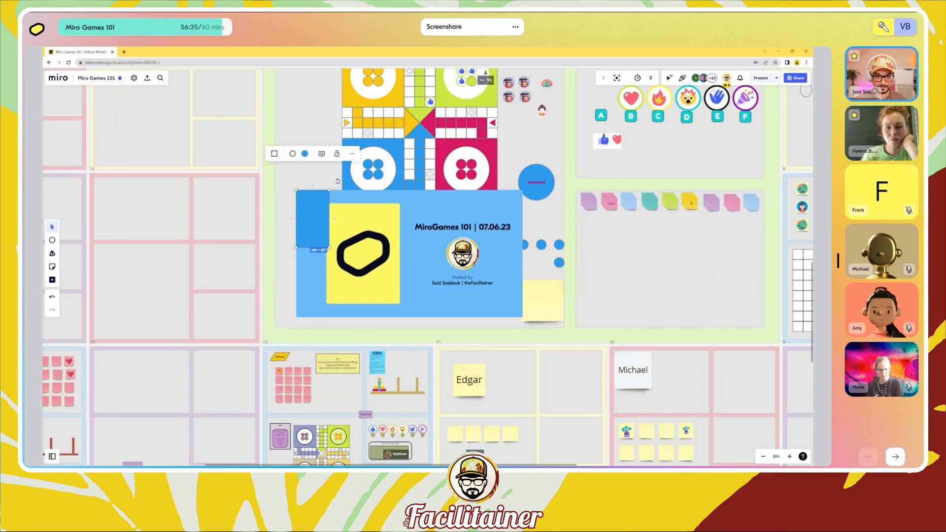
pyautogui.moveTo(329, 247); pyautogui.dragTo(520, 318)
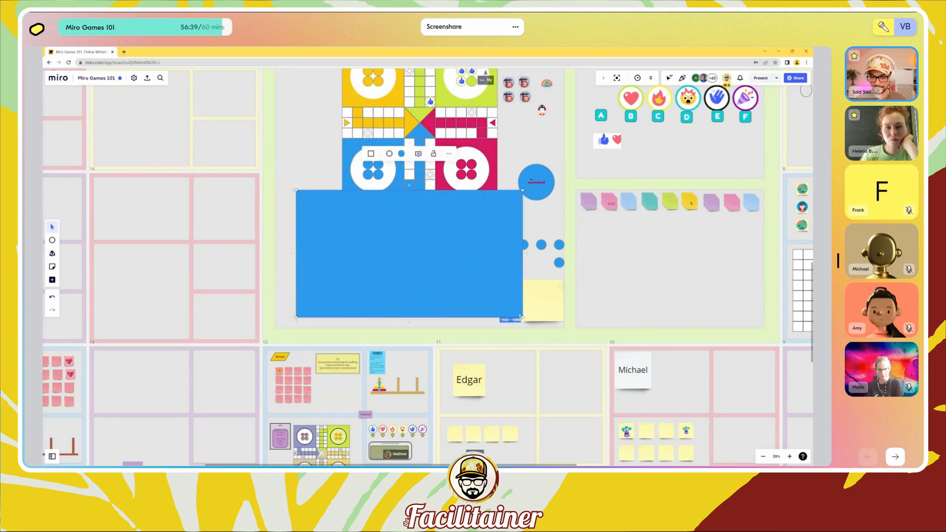
pyautogui.moveTo(478, 275); pyautogui.dragTo(476, 308)
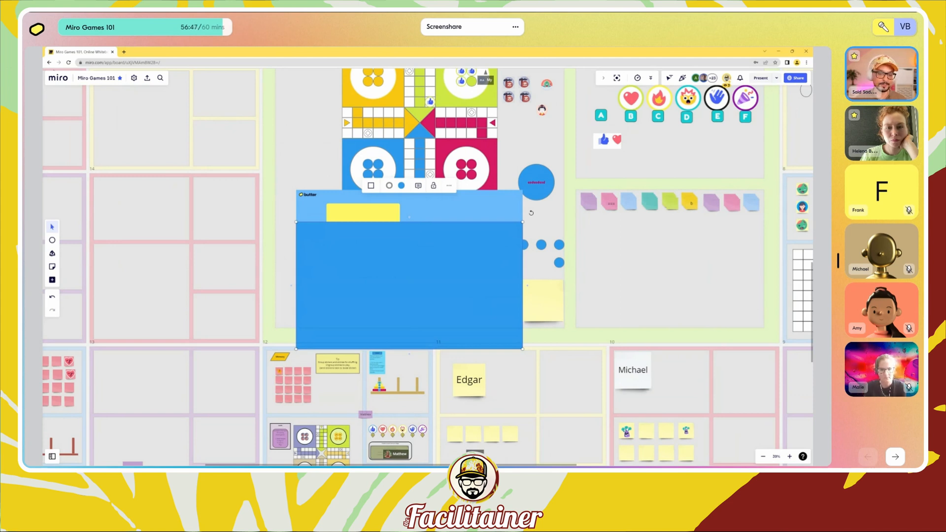
# Step: Delete the slide image and the enlarged blue rectangle from the area beneath the Ludo board
pyautogui.moveTo(412, 236)
pyautogui.mouseDown()
pyautogui.moveTo(413, 205)
pyautogui.moveTo(420, 246)
pyautogui.moveTo(401, 244)
pyautogui.mouseUp()
pyautogui.click(399, 199)
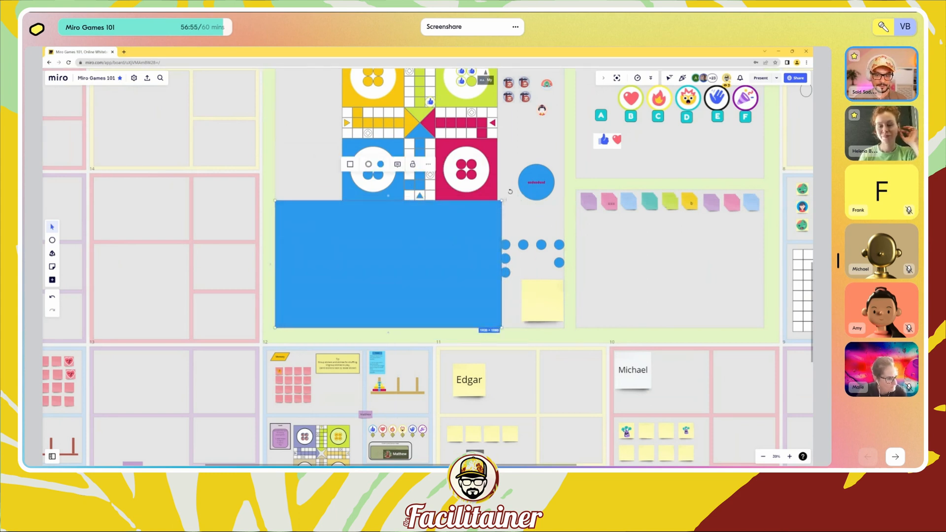
pyautogui.moveTo(503, 200)
pyautogui.mouseDown()
pyautogui.moveTo(477, 221)
pyautogui.moveTo(501, 201)
pyautogui.moveTo(489, 213)
pyautogui.mouseUp()
pyautogui.hotkey('ctrl', 'z')
pyautogui.moveTo(434, 239); pyautogui.dragTo(369, 275)
pyautogui.moveTo(349, 308); pyautogui.dragTo(353, 351)
pyautogui.press('Delete')
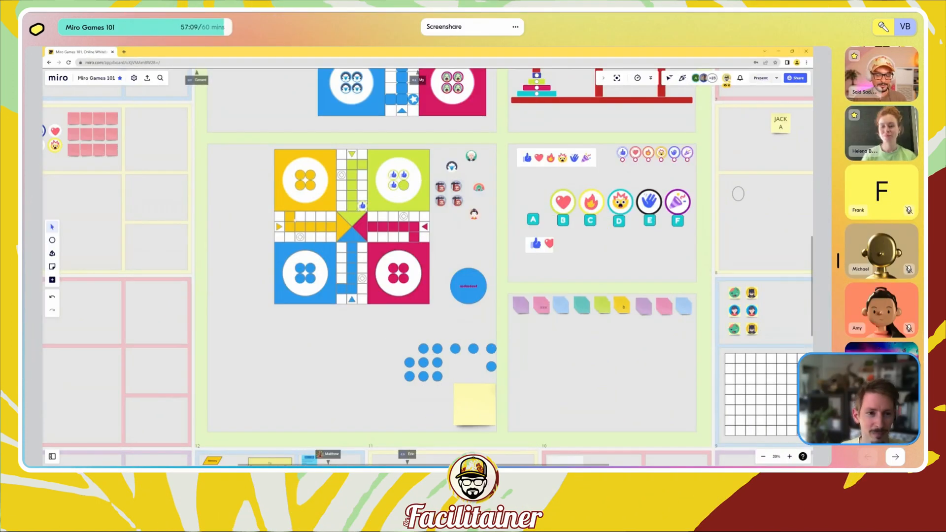
# Step: Select all objects of the Ludo board and copy them as an image
pyautogui.moveTo(260, 143); pyautogui.dragTo(431, 314)
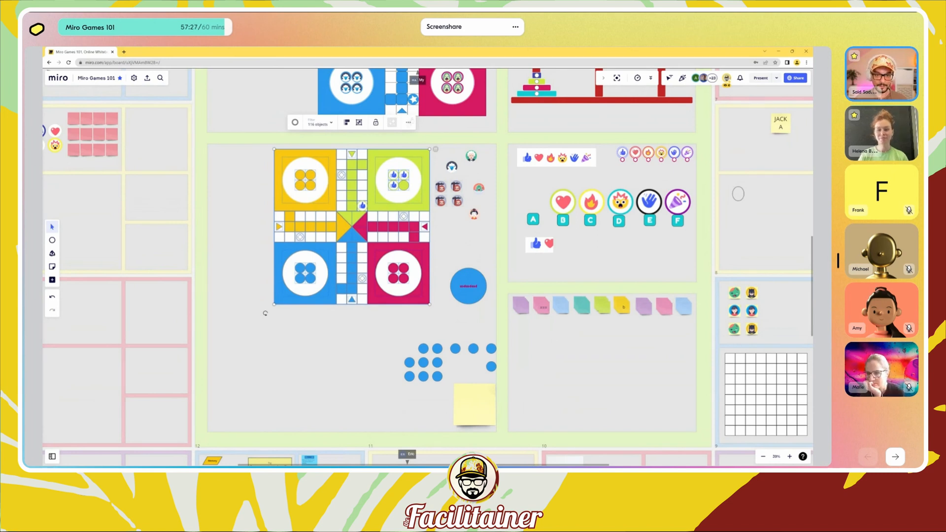
pyautogui.click(408, 122)
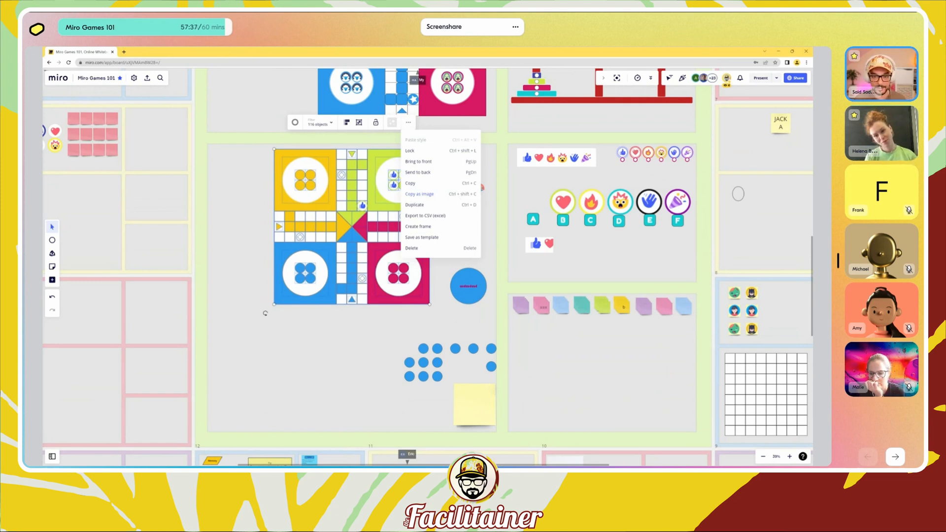
pyautogui.click(457, 197)
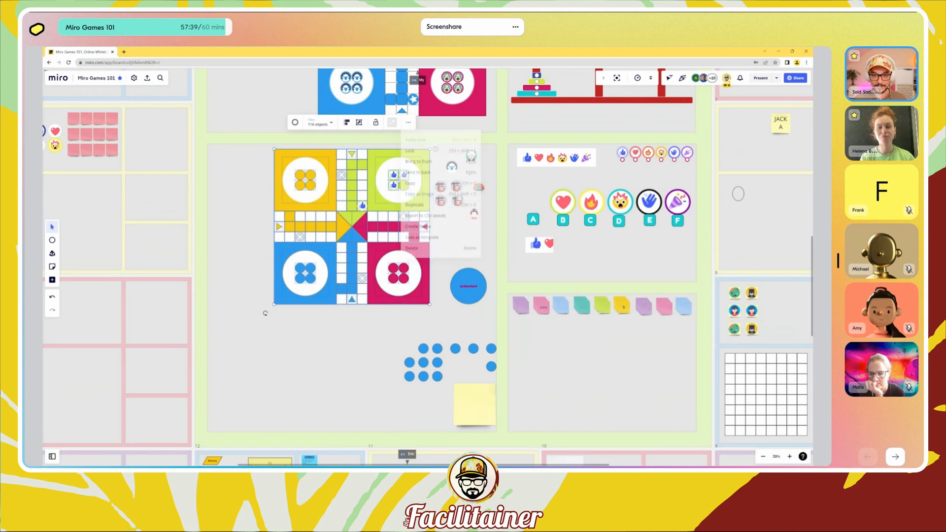
pyautogui.click(348, 375)
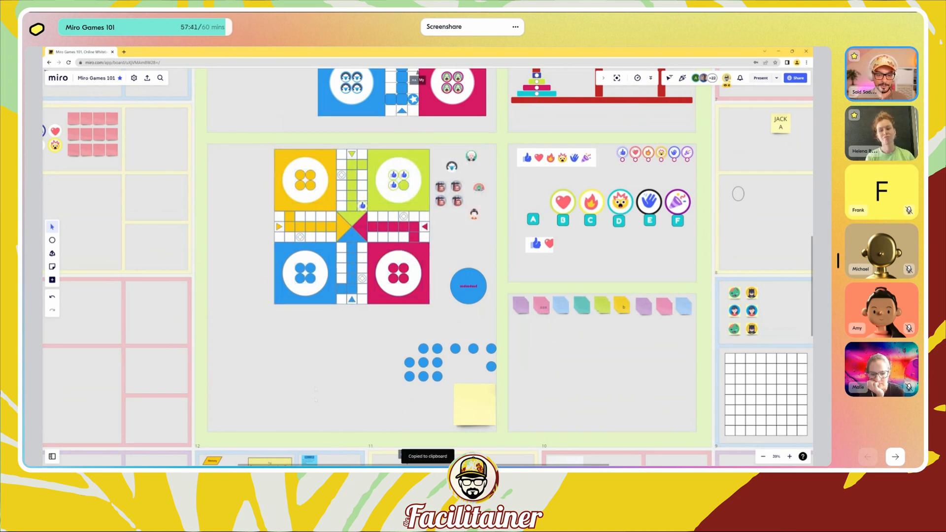
# Step: Paste the image of the Ludo board and position it so it overlaps the original board's lower part
pyautogui.scroll(-4, 428, 266)
pyautogui.hotkey('ctrl', 'v')
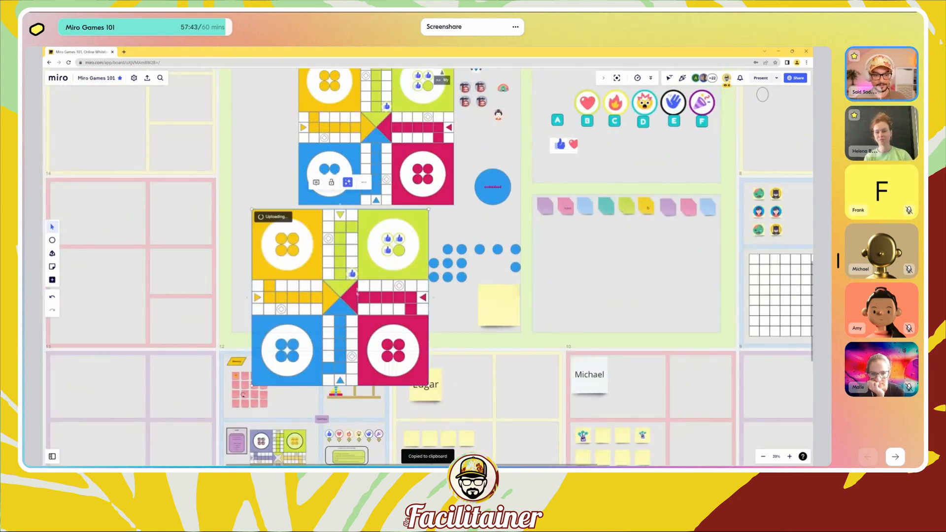
pyautogui.moveTo(357, 293); pyautogui.dragTo(300, 253)
pyautogui.moveTo(330, 298); pyautogui.dragTo(370, 296)
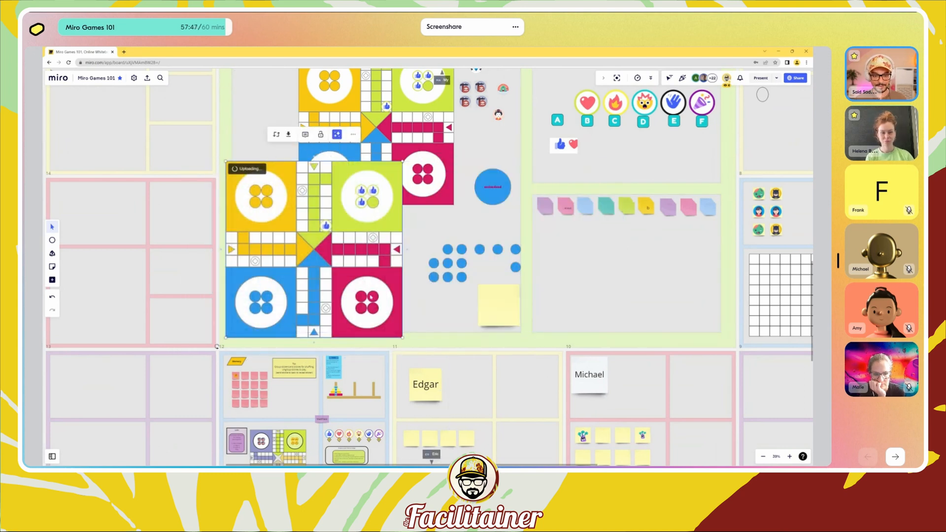
pyautogui.scroll(5, 370, 296)
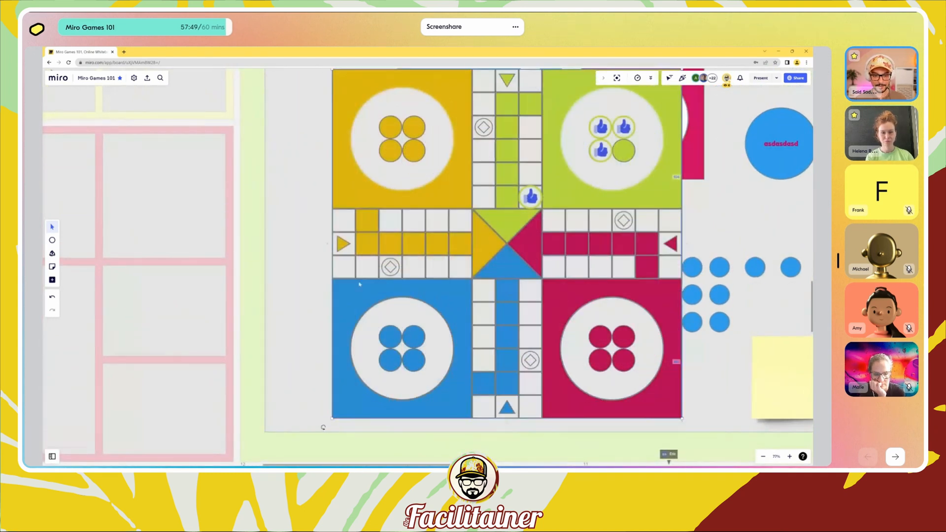
pyautogui.scroll(-5, 360, 285)
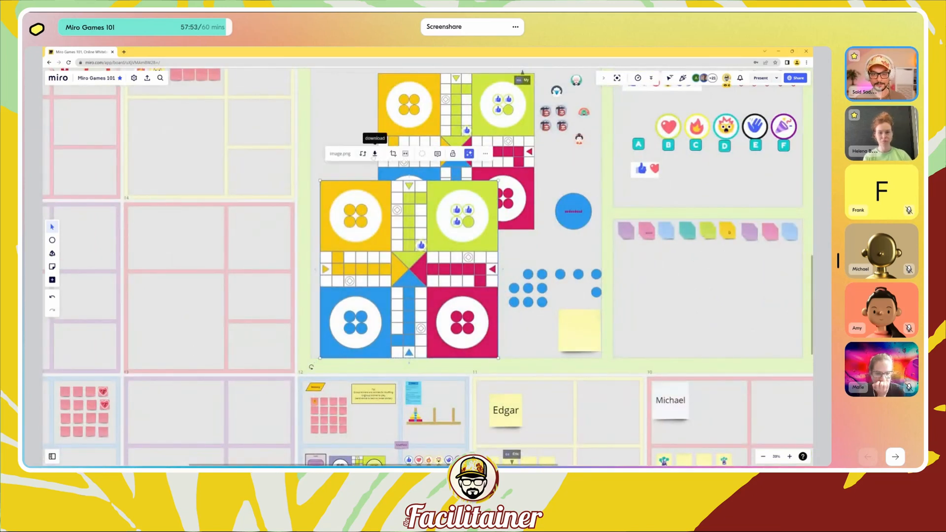
# Step: Download the pasted Ludo board image as image.png and remove the pasted image from the board
pyautogui.click(374, 154)
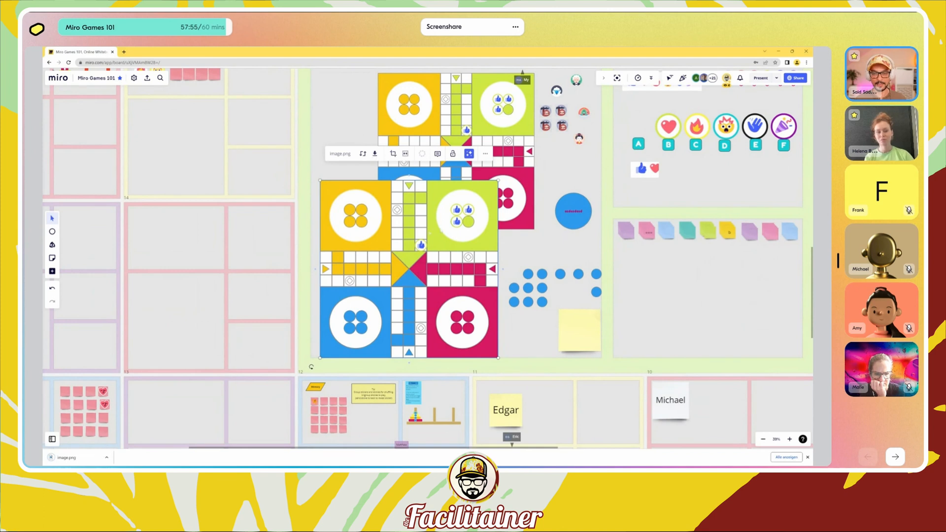
pyautogui.moveTo(497, 180); pyautogui.dragTo(433, 254)
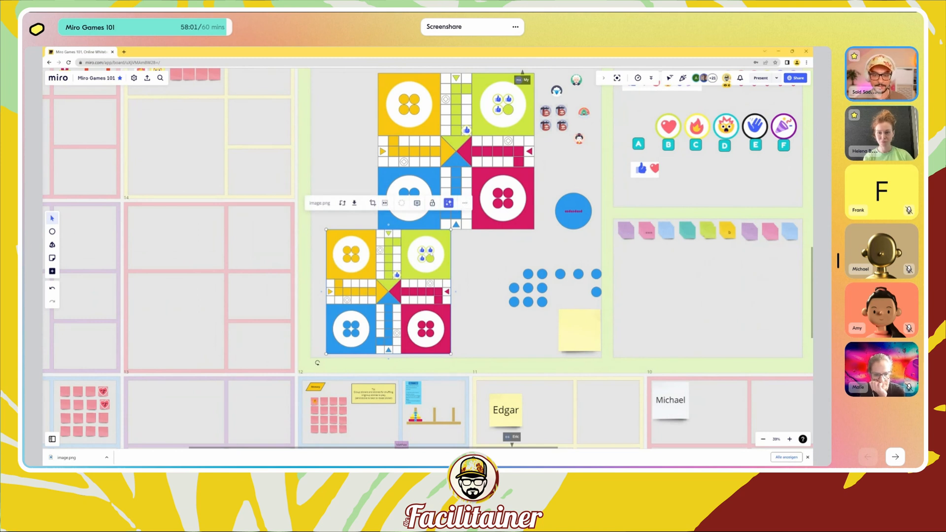
pyautogui.press('Delete')
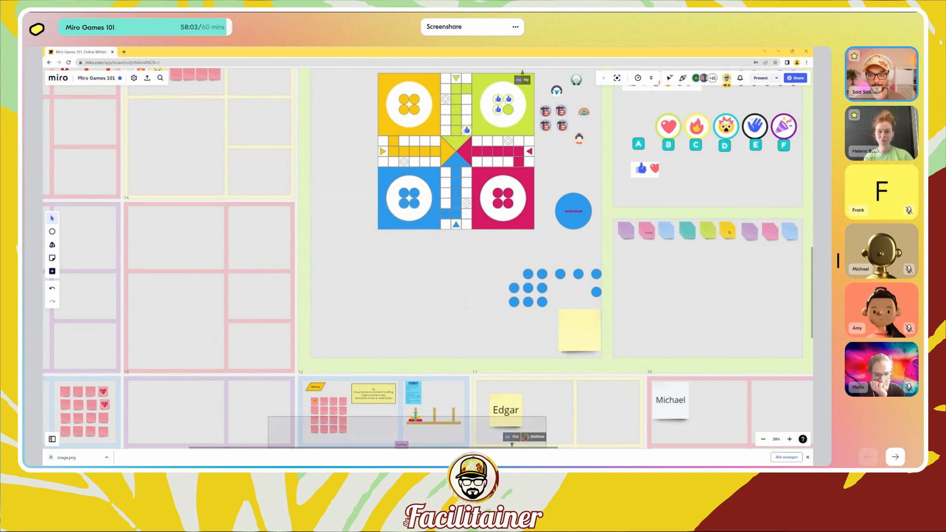
pyautogui.moveTo(466, 295); pyautogui.dragTo(342, 392)
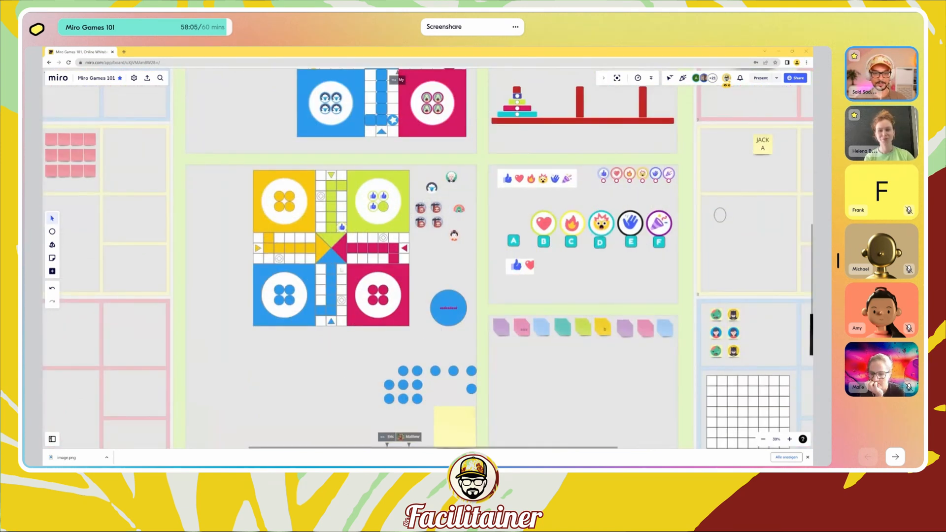
pyautogui.moveTo(246, 172); pyautogui.dragTo(416, 341)
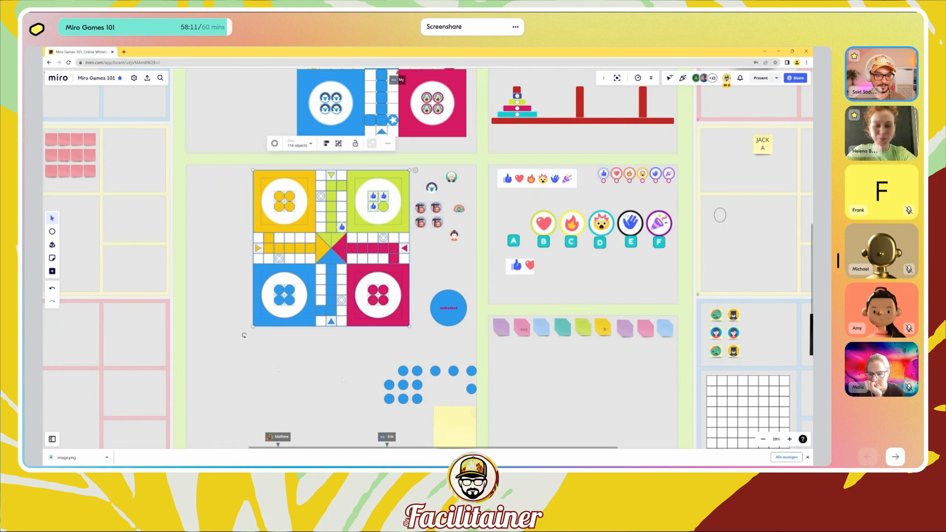
pyautogui.click(244, 335)
pyautogui.moveTo(237, 167); pyautogui.dragTo(416, 345)
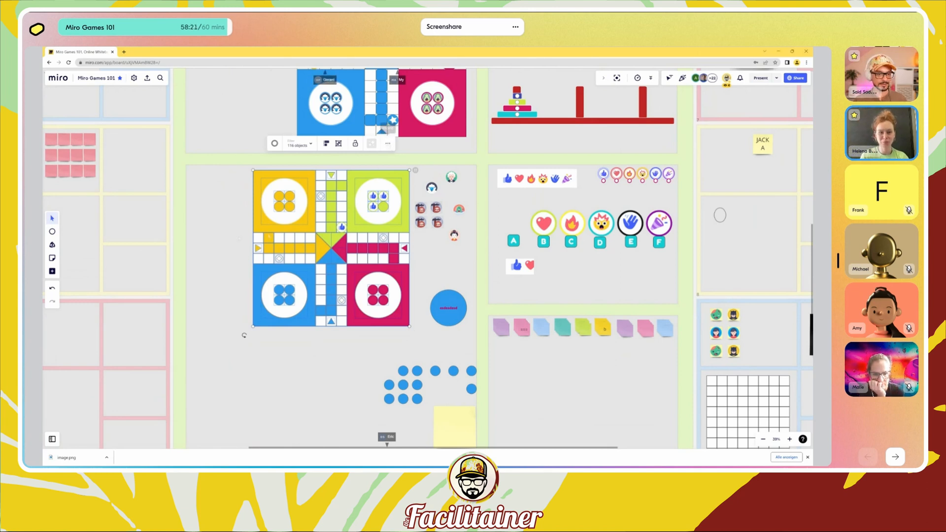
# Step: Select the Ludo board's middle rows and its blue and magenta home areas, and copy them as an image
pyautogui.moveTo(229, 325); pyautogui.dragTo(317, 235)
pyautogui.moveTo(317, 325); pyautogui.dragTo(414, 341)
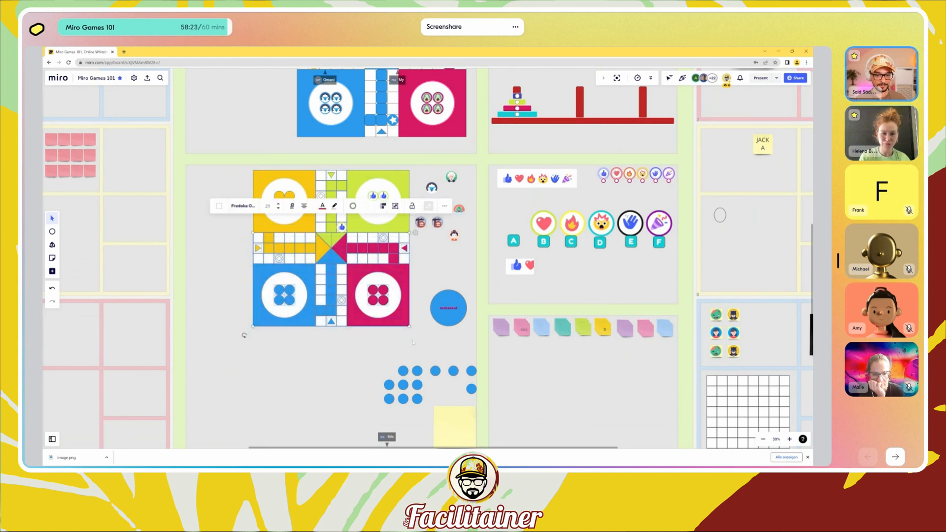
pyautogui.click(444, 206)
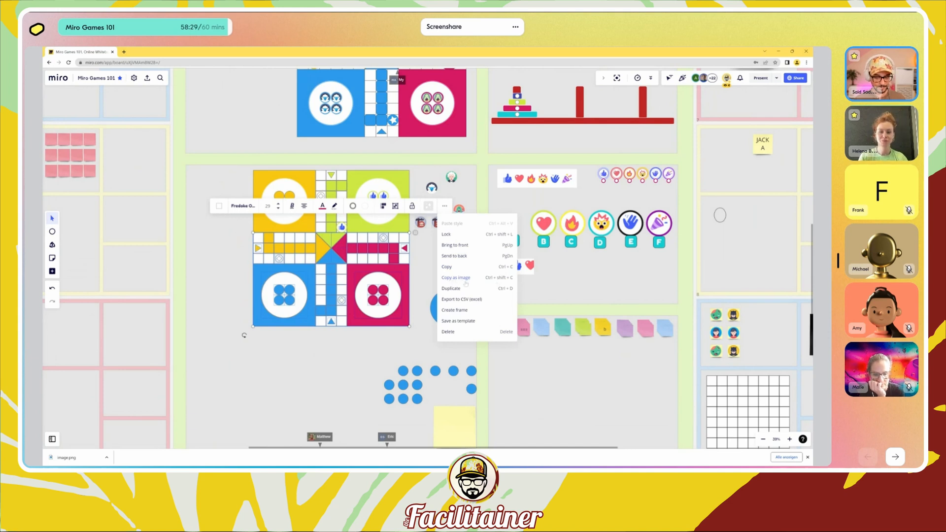
pyautogui.click(466, 283)
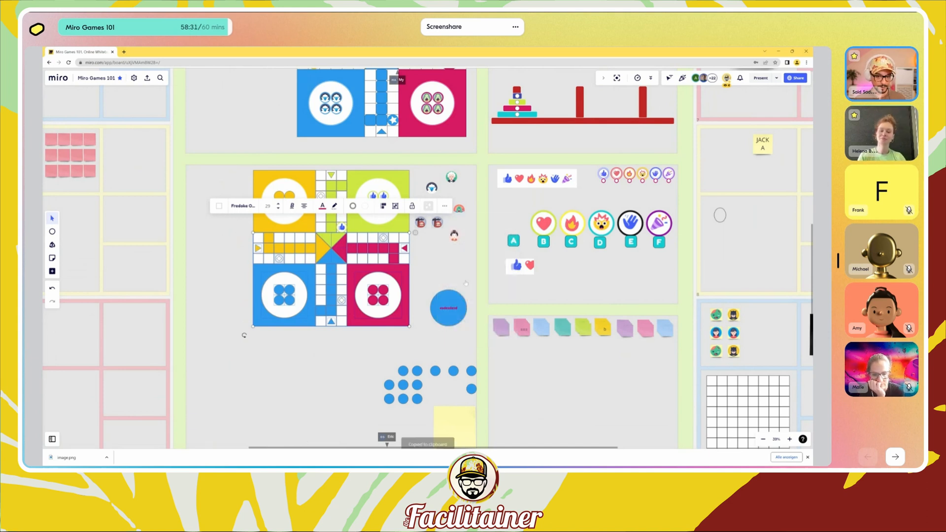
pyautogui.click(360, 367)
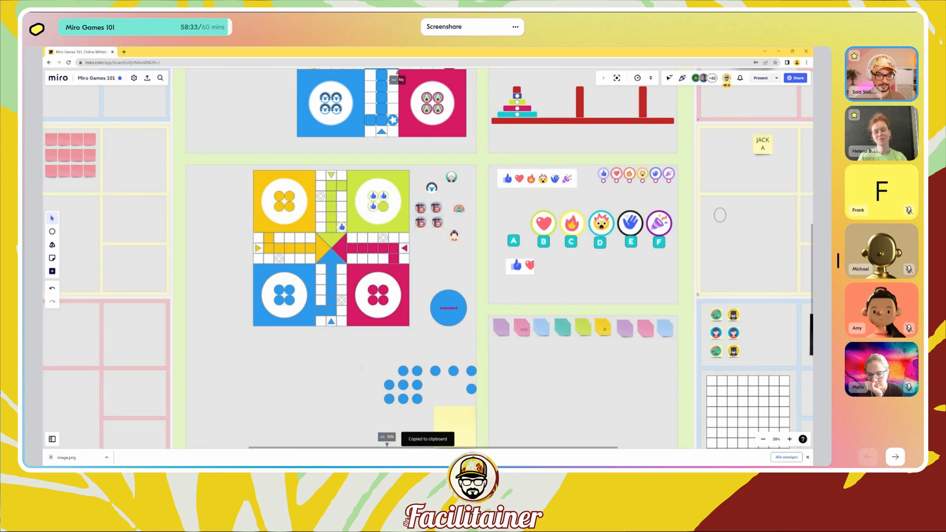
# Step: Paste the partial board image beneath the Ludo board and scale it down proportionally
pyautogui.scroll(-5, 360, 367)
pyautogui.hotkey('ctrl', 'v')
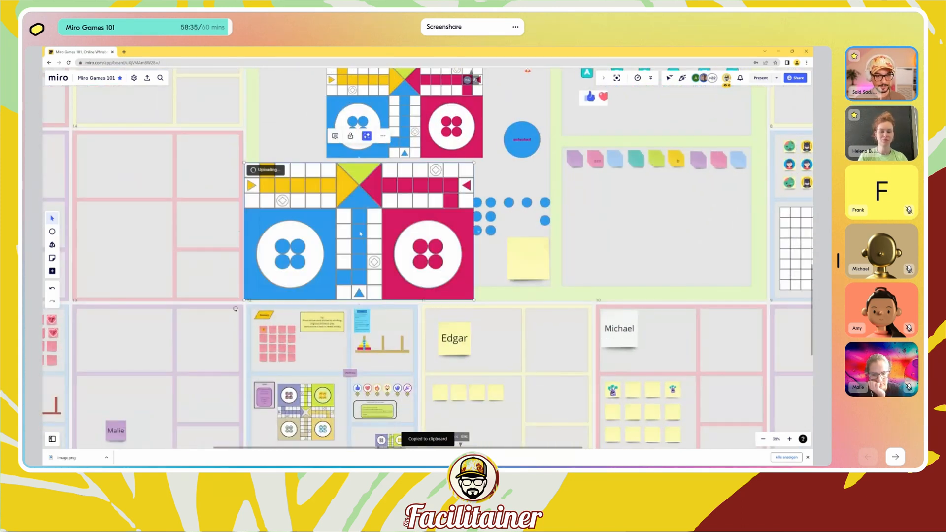
pyautogui.moveTo(360, 234)
pyautogui.mouseDown()
pyautogui.moveTo(409, 235)
pyautogui.moveTo(368, 238)
pyautogui.mouseUp()
pyautogui.moveTo(482, 305); pyautogui.dragTo(393, 251)
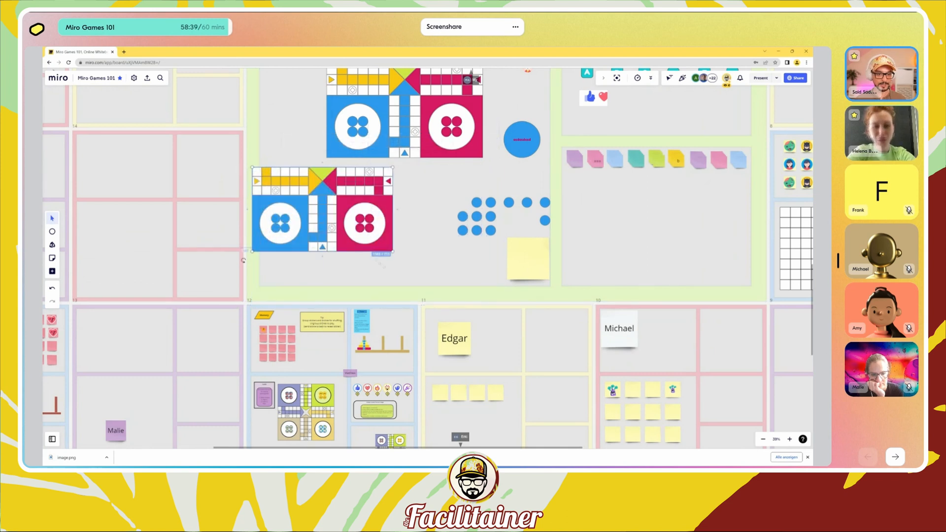
# Step: Rotate the partial board image by half a turn and place it below the Ludo board
pyautogui.moveTo(321, 220); pyautogui.dragTo(342, 236)
pyautogui.moveTo(266, 278); pyautogui.dragTo(428, 188)
pyautogui.moveTo(379, 214); pyautogui.dragTo(358, 253)
# Step: Search the available apps for dice and open the Dice app
pyautogui.scroll(-8, 325, 285)
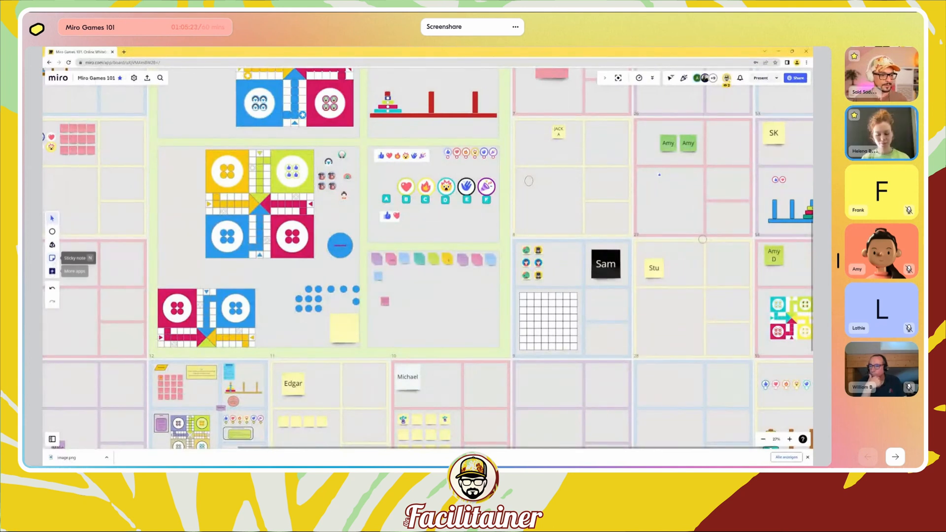
pyautogui.click(51, 271)
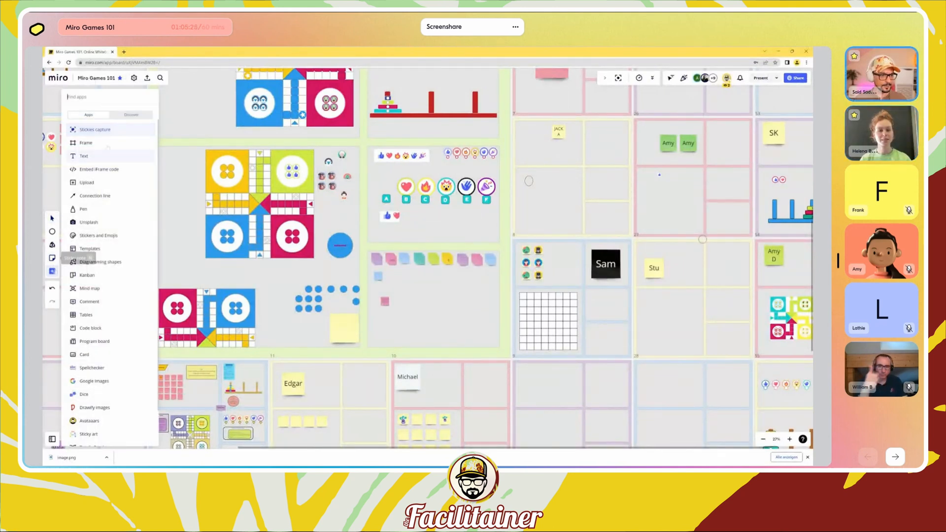
pyautogui.write('dice')
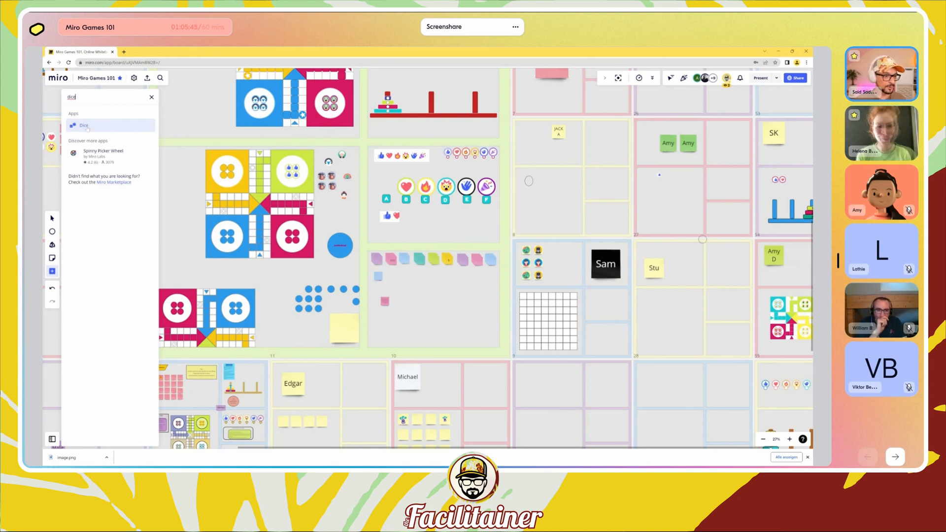
pyautogui.click(85, 126)
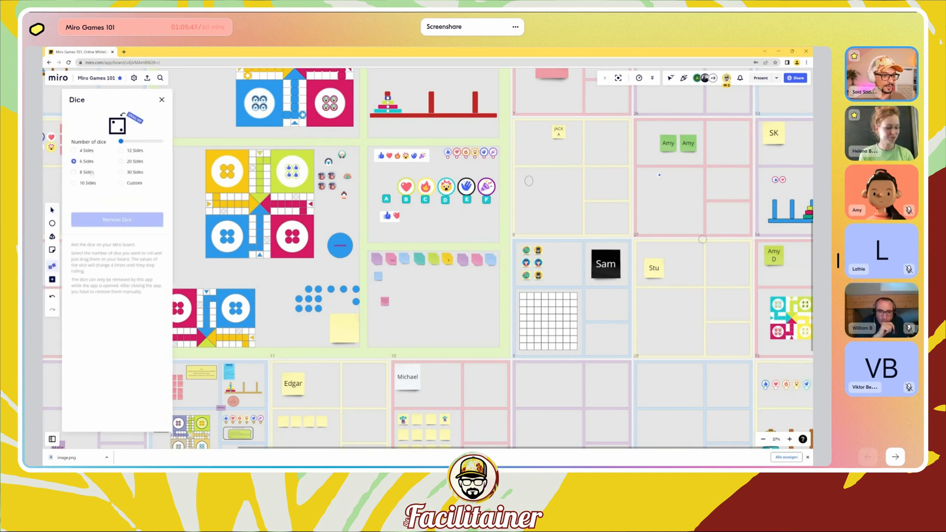
# Step: Try out 10-sided and 30-sided dice, raise the number of dice to five, and try 4-sided dice
pyautogui.click(85, 182)
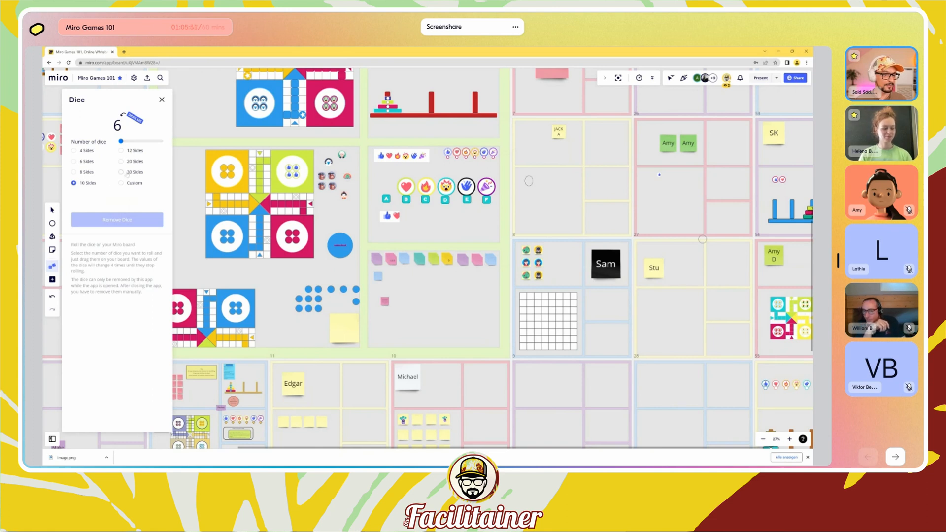
pyautogui.click(127, 174)
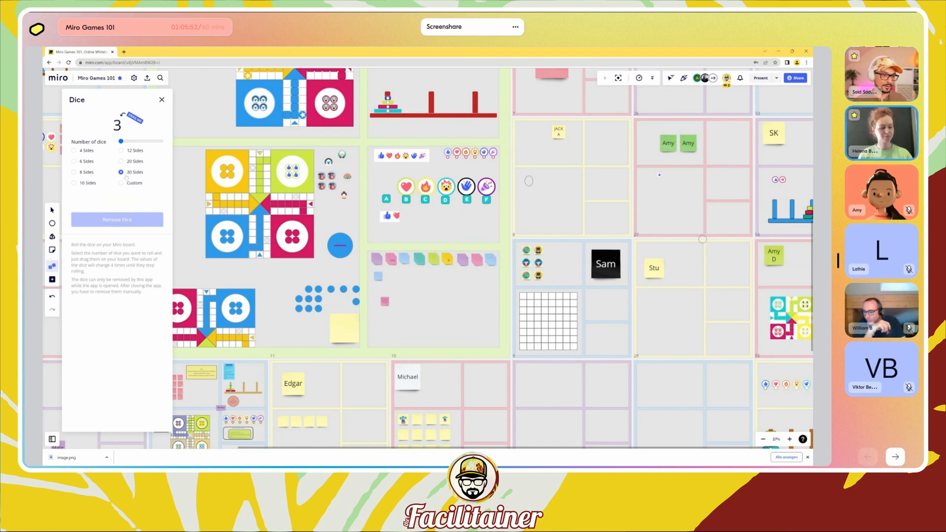
pyautogui.moveTo(121, 141); pyautogui.dragTo(161, 142)
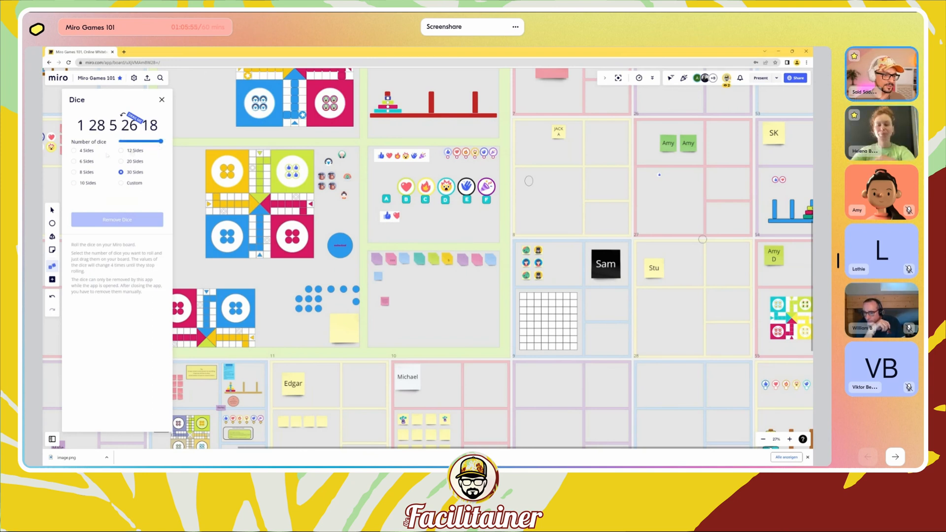
pyautogui.click(86, 152)
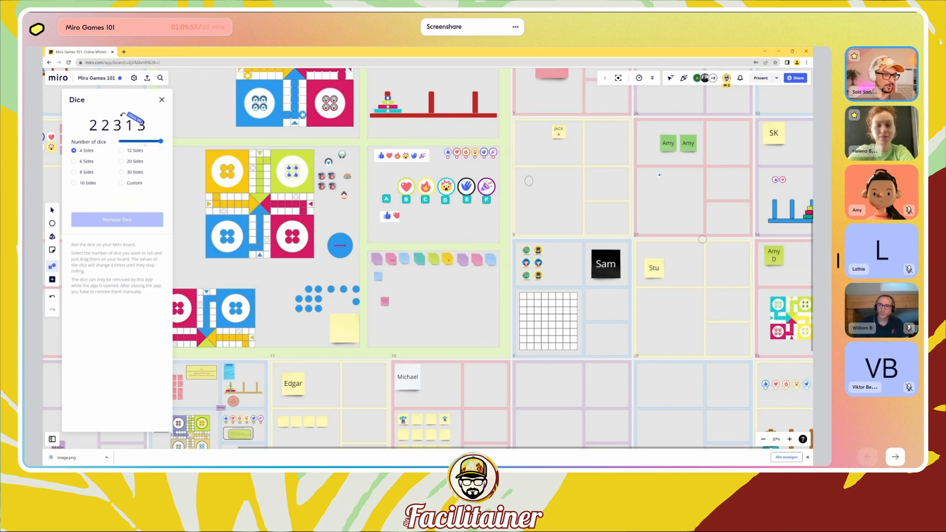
# Step: Configure two 6-sided dice and roll them on the board below the large blue circle
pyautogui.moveTo(161, 141); pyautogui.dragTo(128, 143)
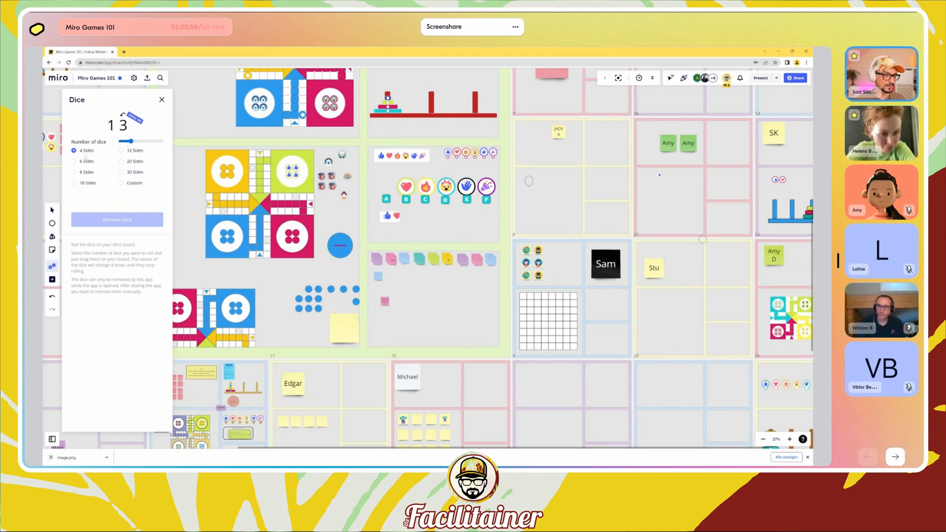
pyautogui.click(73, 161)
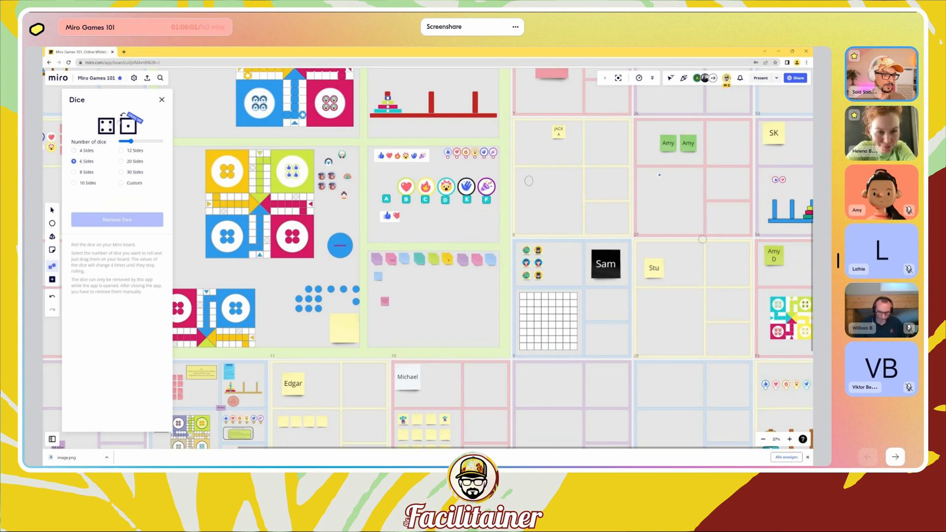
pyautogui.moveTo(112, 127); pyautogui.dragTo(336, 276)
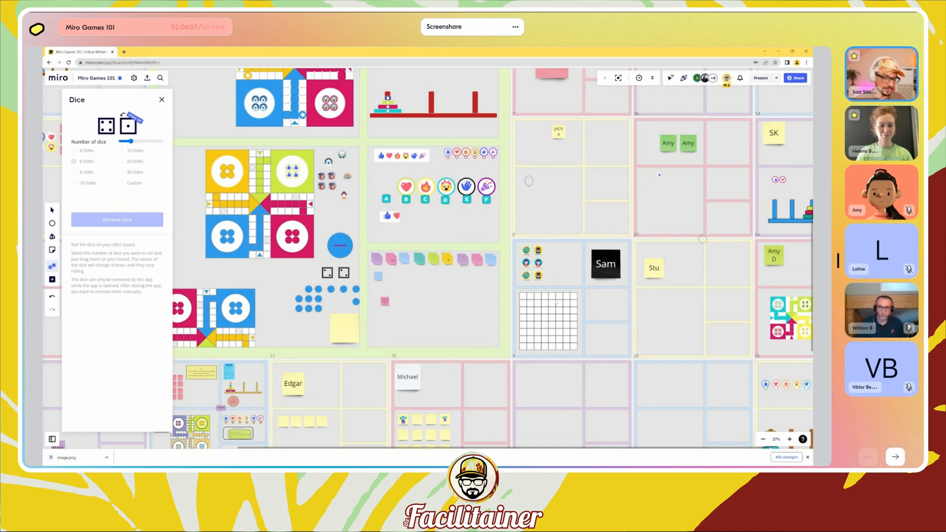
# Step: Remove the rolled dice from the board and roll two new 6-sided dice below the large blue circle
pyautogui.scroll(5, 558, 305)
pyautogui.moveTo(268, 286); pyautogui.dragTo(460, 299)
pyautogui.click(346, 260)
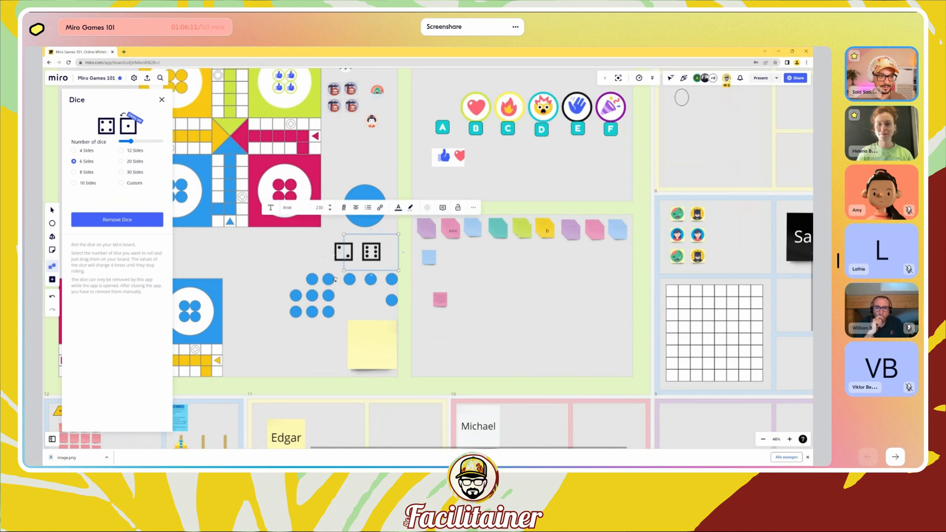
pyautogui.click(111, 218)
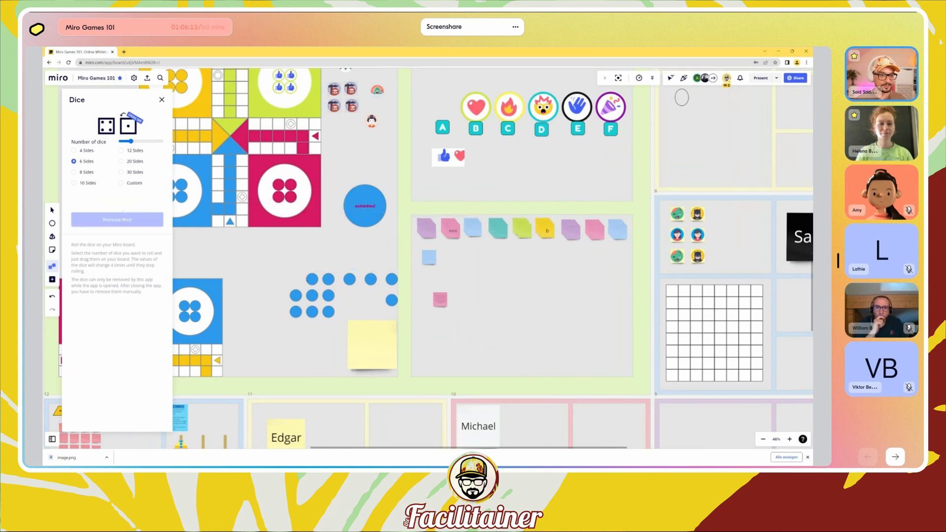
pyautogui.moveTo(126, 127); pyautogui.dragTo(345, 245)
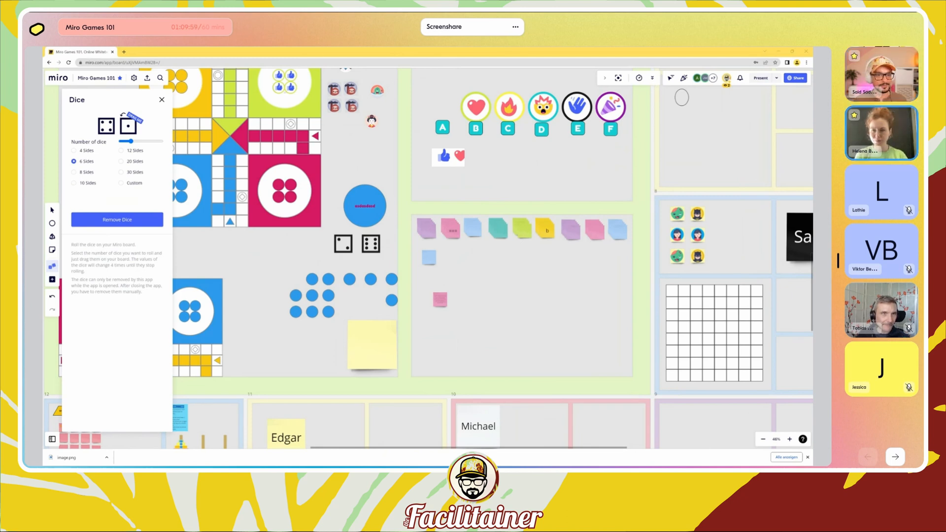
# Step: Paste the copied frame with the blue star-shaped game board into the empty space beside the numbered frame grid and examine it
pyautogui.hotkey('shift', '1')
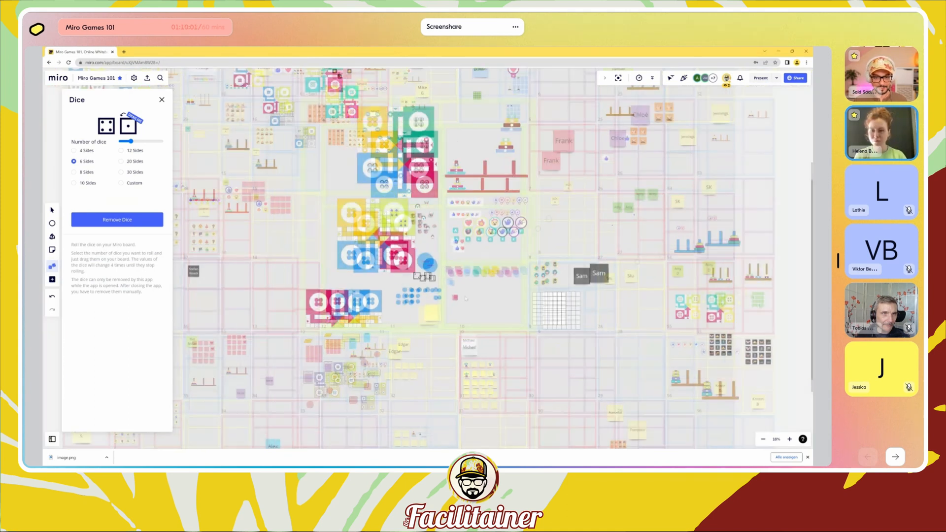
pyautogui.hotkey('ctrl', 'v')
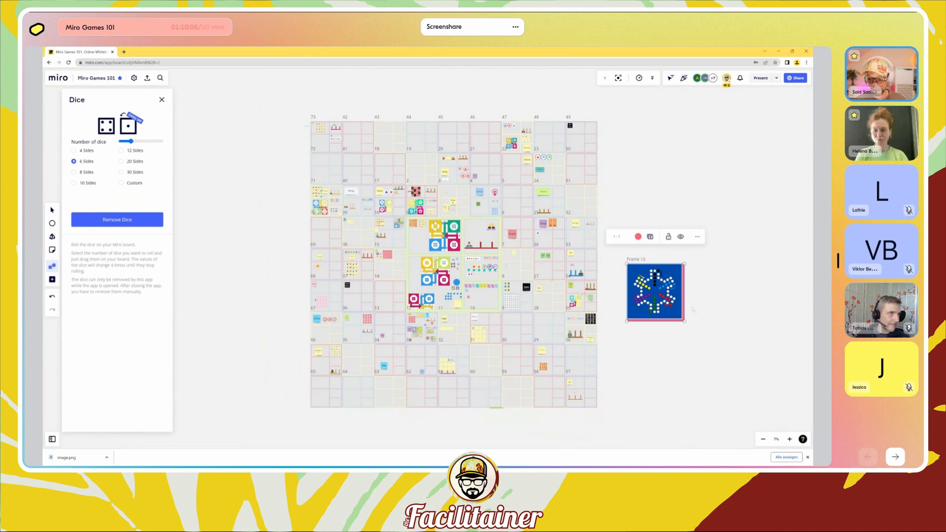
pyautogui.scroll(2, 685, 300)
pyautogui.scroll(5, 685, 299)
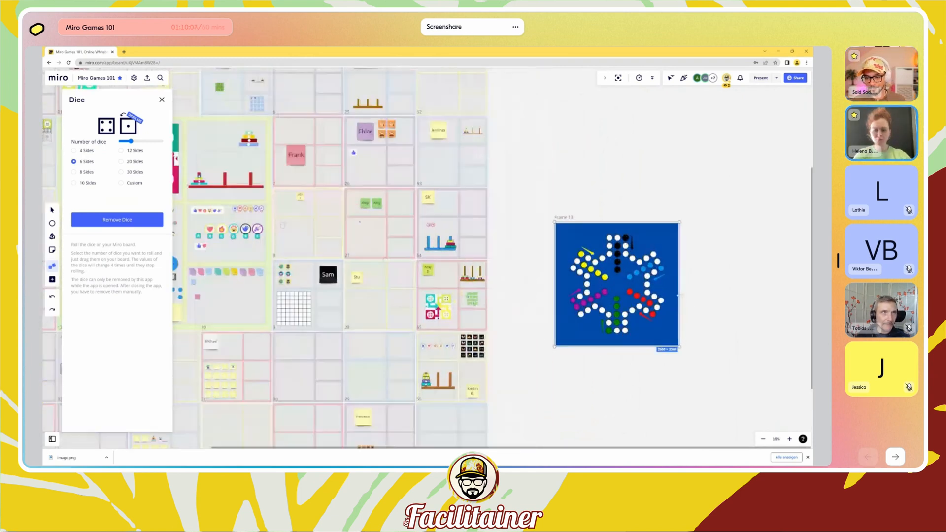
pyautogui.scroll(-5, 592, 291)
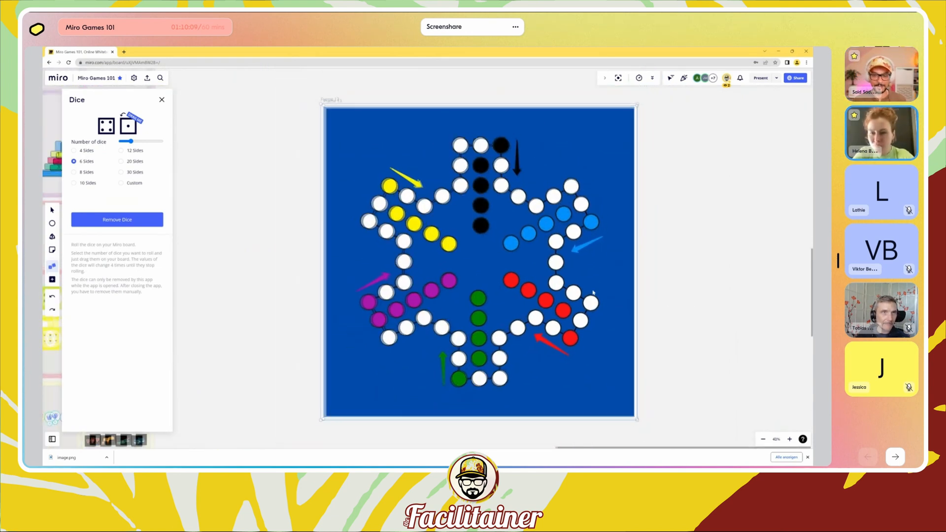
pyautogui.moveTo(564, 275); pyautogui.dragTo(491, 262)
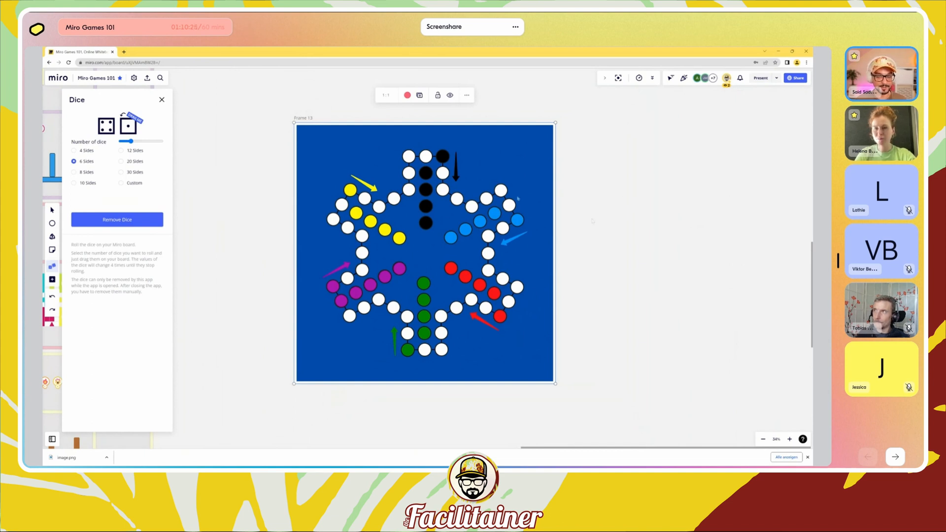
pyautogui.click(622, 235)
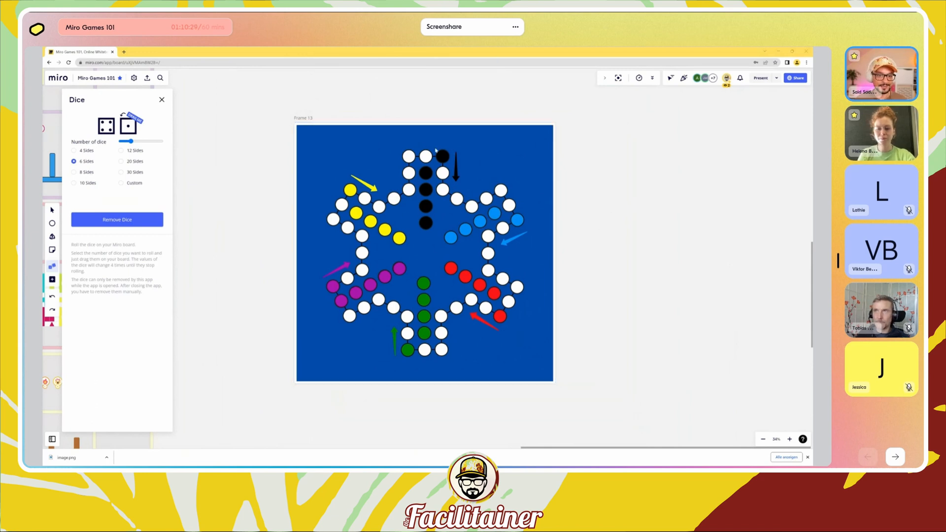
pyautogui.scroll(-5, 410, 205)
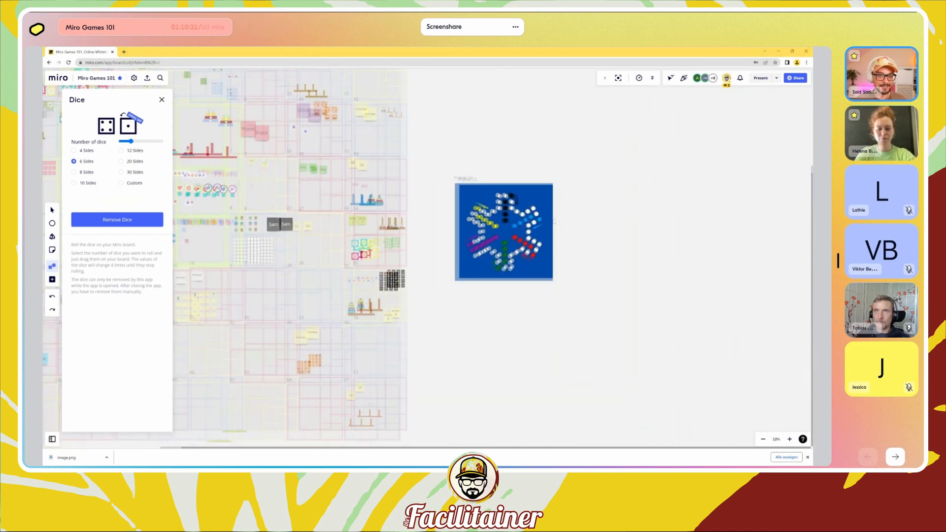